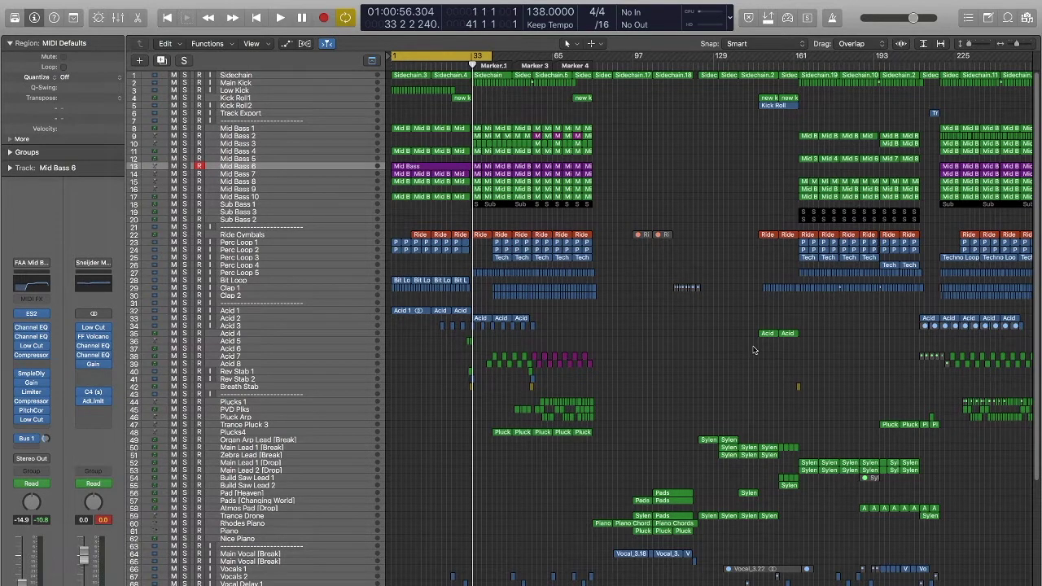
- Examine the Main Kick and Low Kick channel strips and survey the arrangement's track list
{"action": "left_click", "coordinate": [253, 85]}
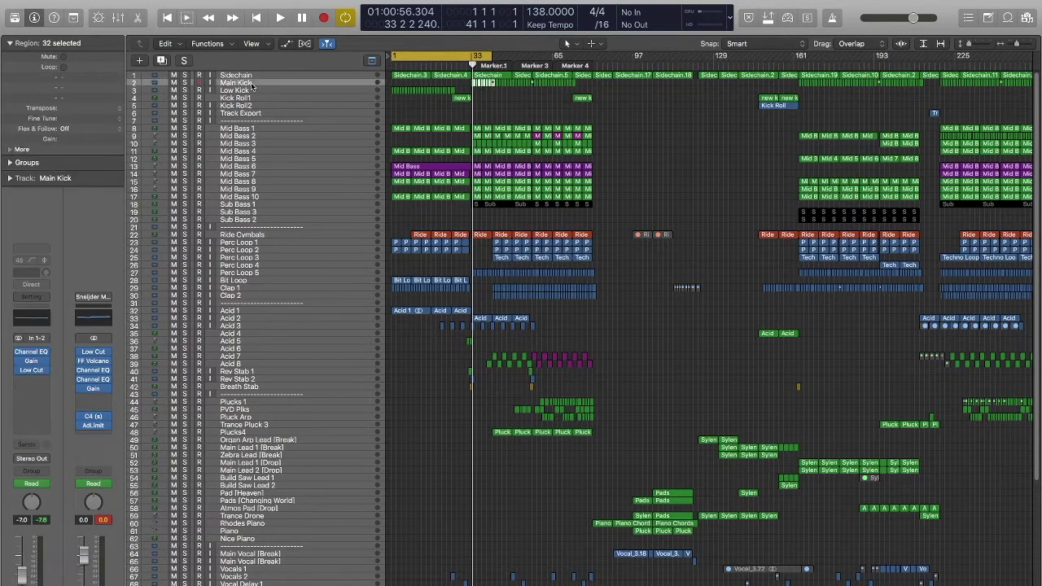
{"action": "left_click", "coordinate": [246, 91]}
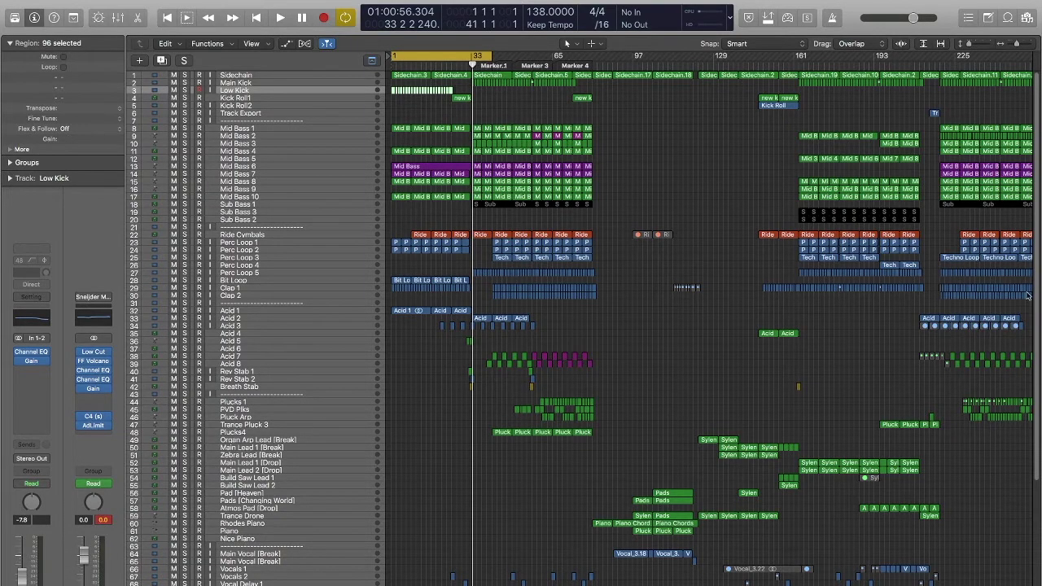
{"action": "left_click_drag", "start_coordinate": [1036, 296], "coordinate": [1034, 475]}
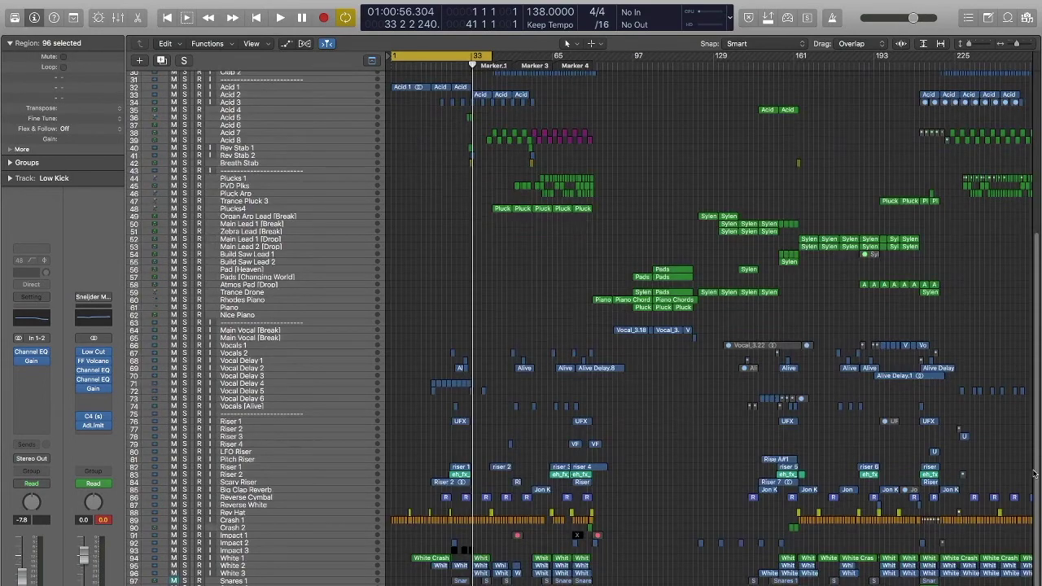
{"action": "scroll", "coordinate": [676, 174], "scroll_direction": "up", "scroll_amount": 10}
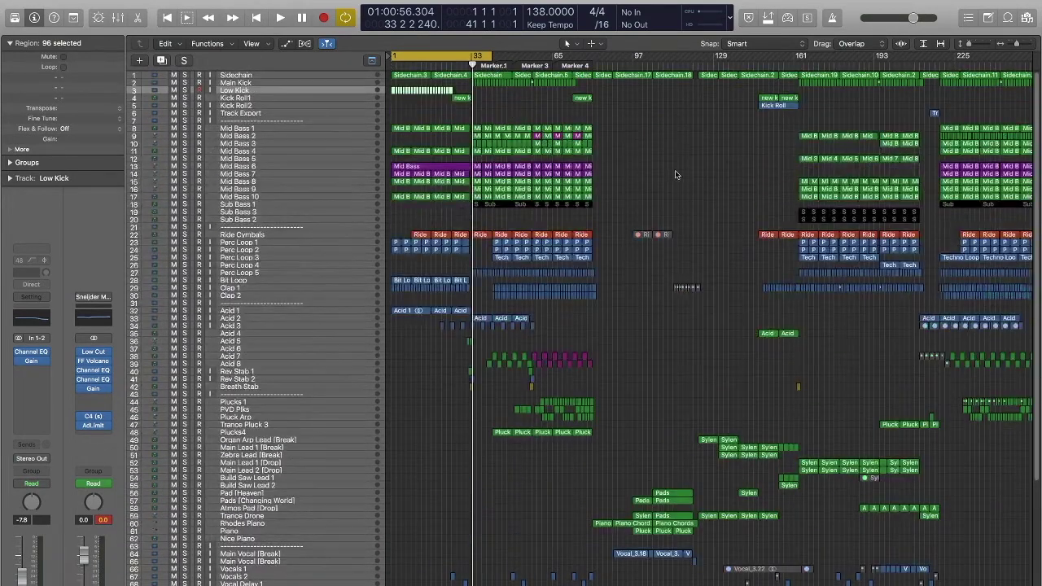
- Set the cycle range from bar 33 to bar 49
{"action": "left_click", "coordinate": [417, 59]}
{"action": "left_click", "coordinate": [471, 61]}
{"action": "left_click_drag", "start_coordinate": [471, 61], "coordinate": [516, 59]}
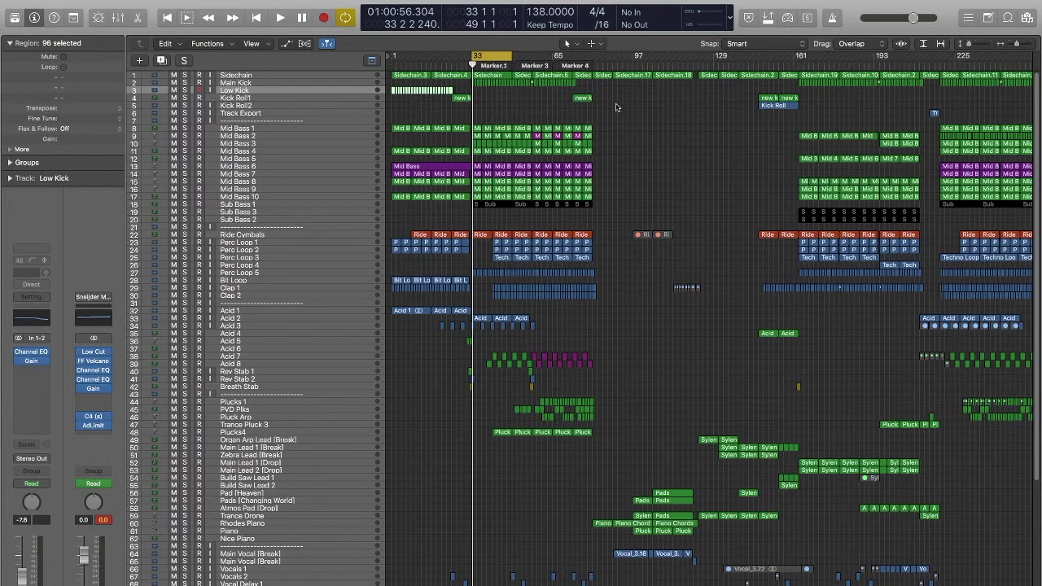
{"action": "key", "text": "super+space"}
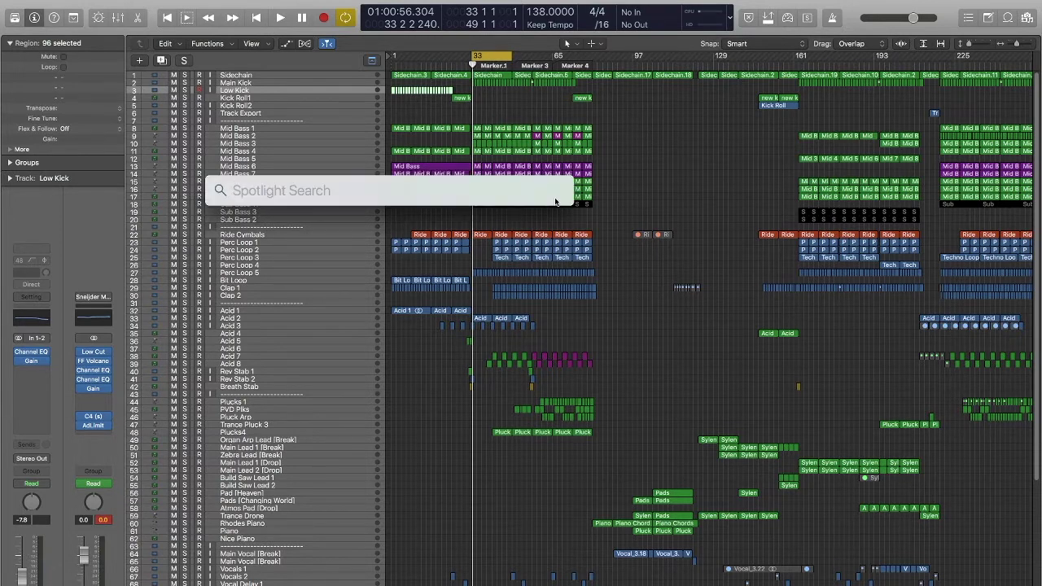
{"action": "key", "text": "BackSpace"}
{"action": "left_click", "coordinate": [666, 243]}
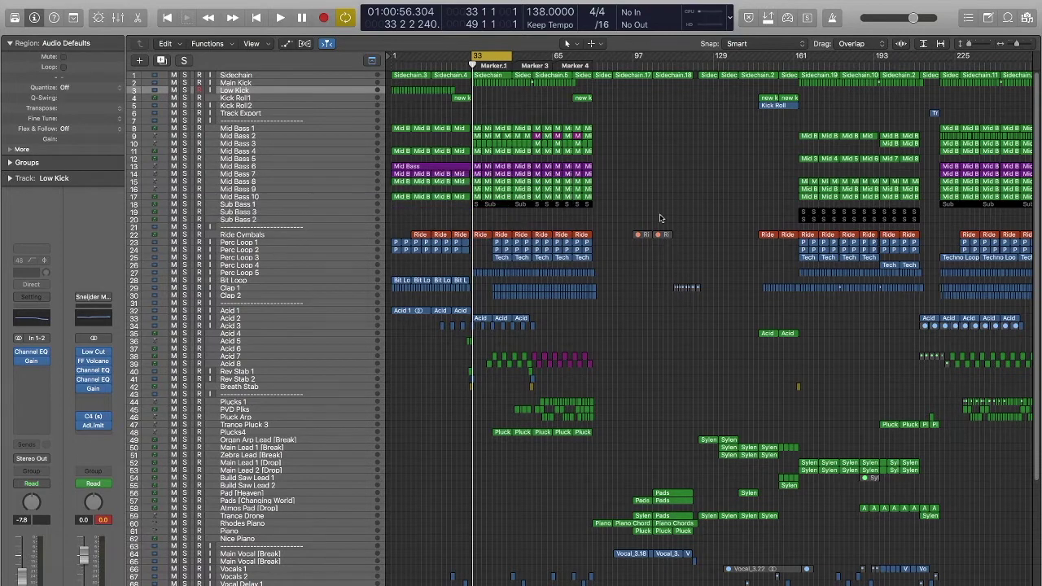
- Play the cycled section with all tracks, and look at the Mid Bass 1 and Mid Bass 10 channel strips
{"action": "key", "text": "space"}
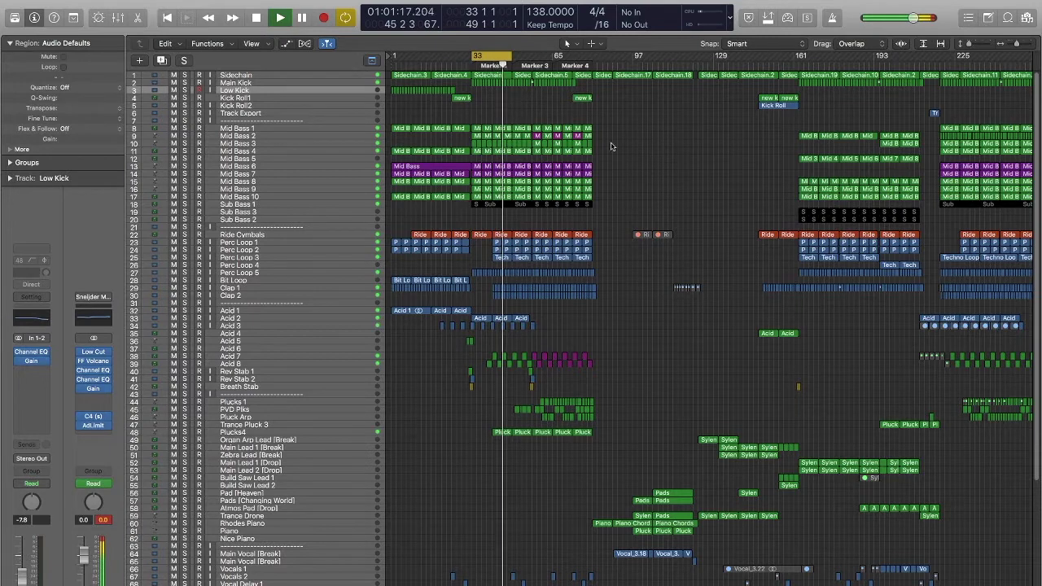
{"action": "key", "text": "space"}
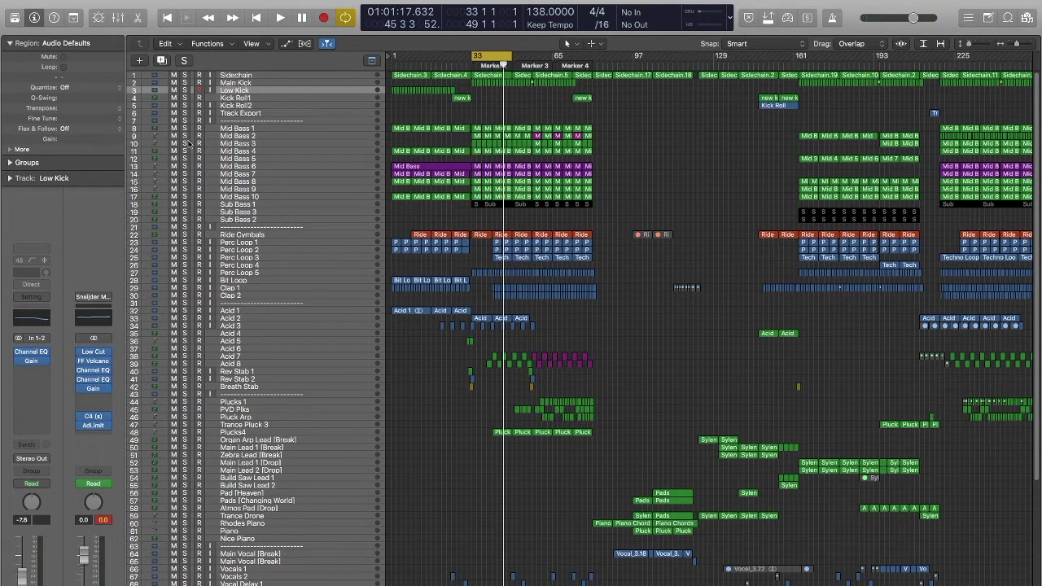
{"action": "left_click", "coordinate": [248, 131]}
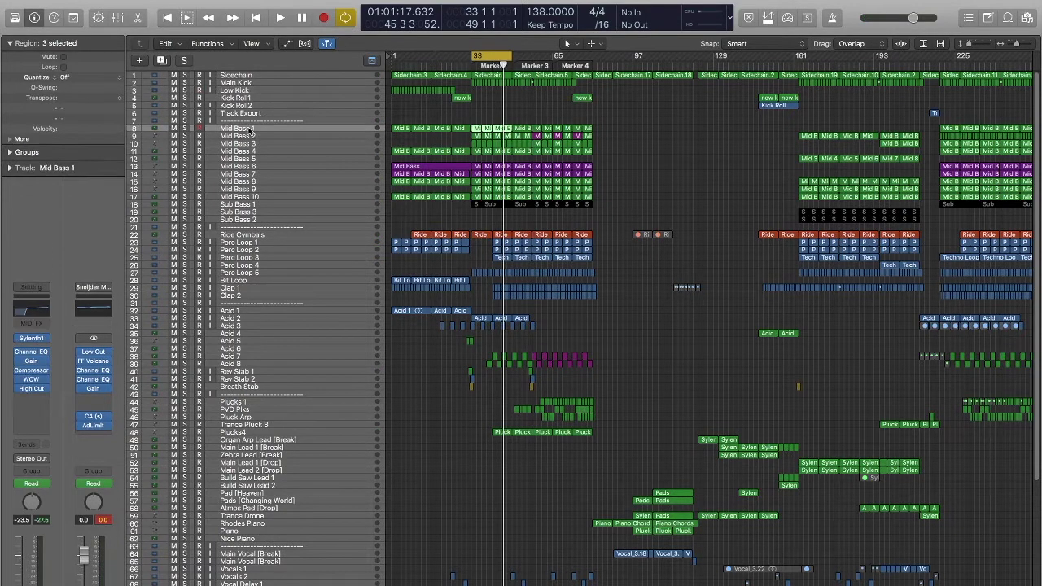
{"action": "left_click", "coordinate": [259, 198]}
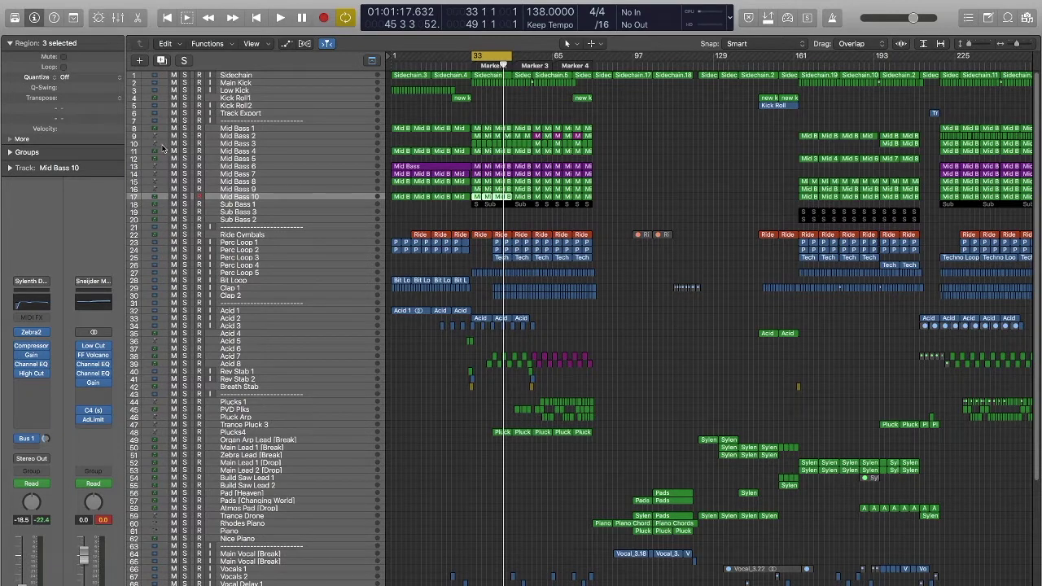
- Solo the Mid Bass 1 track and play it from the start of the cycle
{"action": "left_click", "coordinate": [238, 129]}
{"action": "key", "text": "s"}
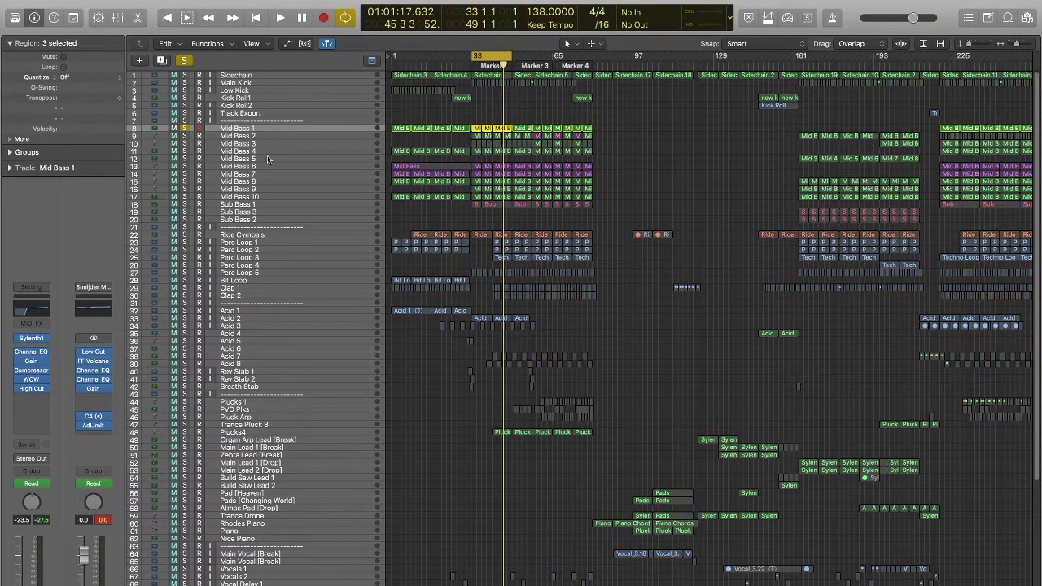
{"action": "key", "text": "space"}
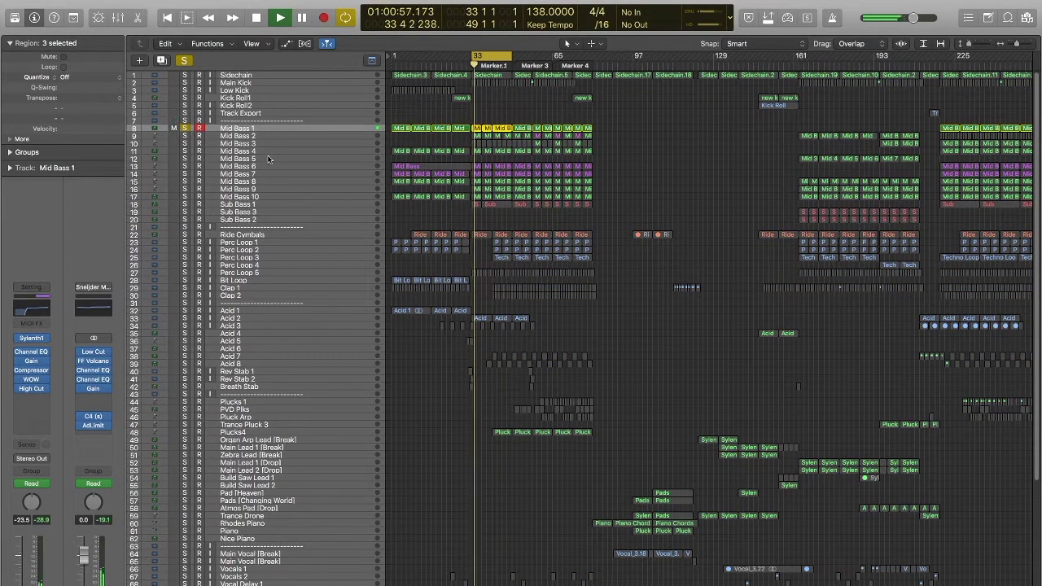
- Inspect Mid Bass 1's Sylenth1 synth and open the track's MIDI region at bar 33 in the Piano Roll
{"action": "left_click", "coordinate": [31, 338]}
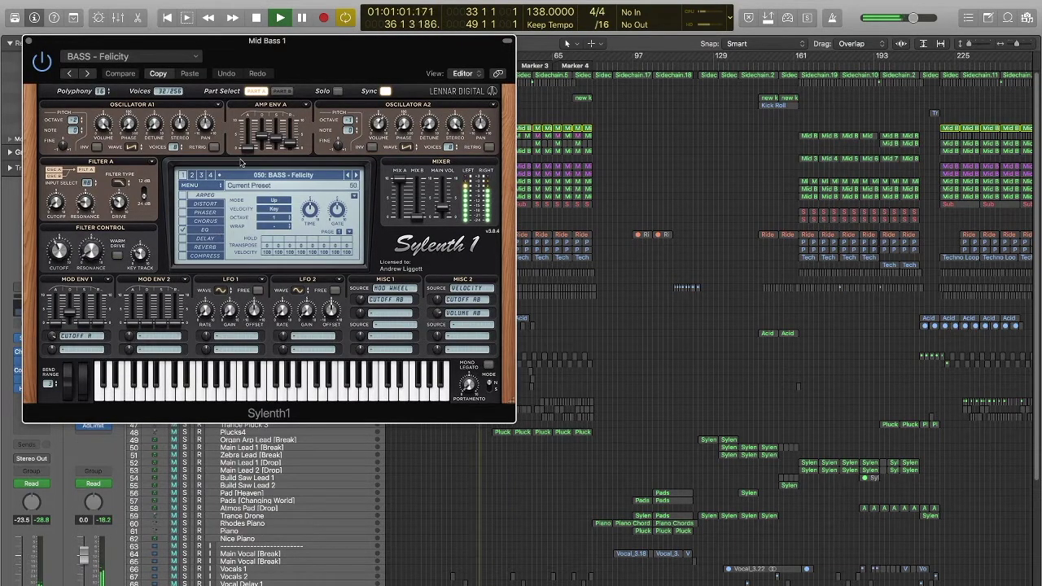
{"action": "left_click", "coordinate": [29, 43]}
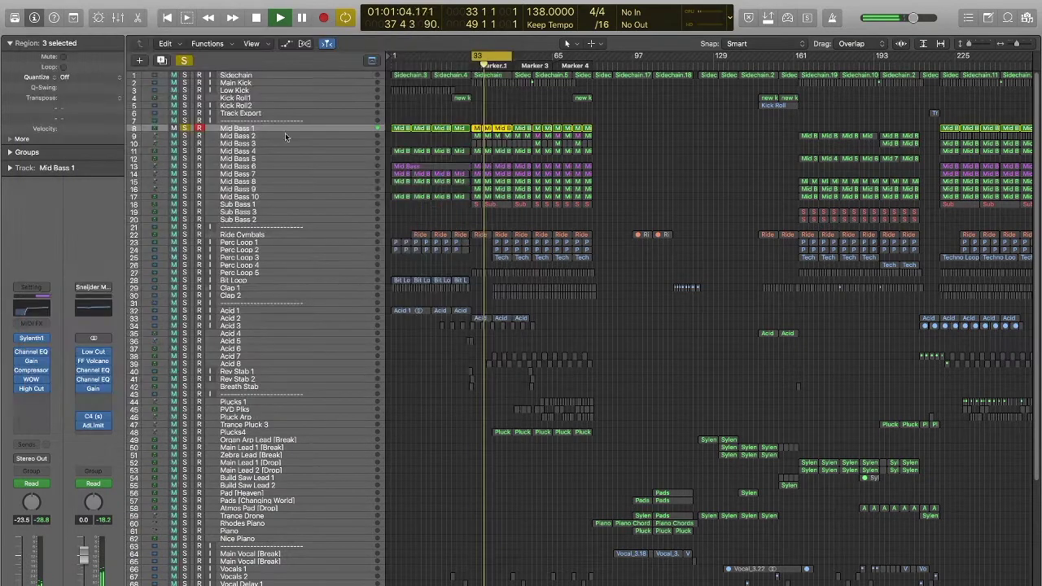
{"action": "double_click", "coordinate": [478, 131]}
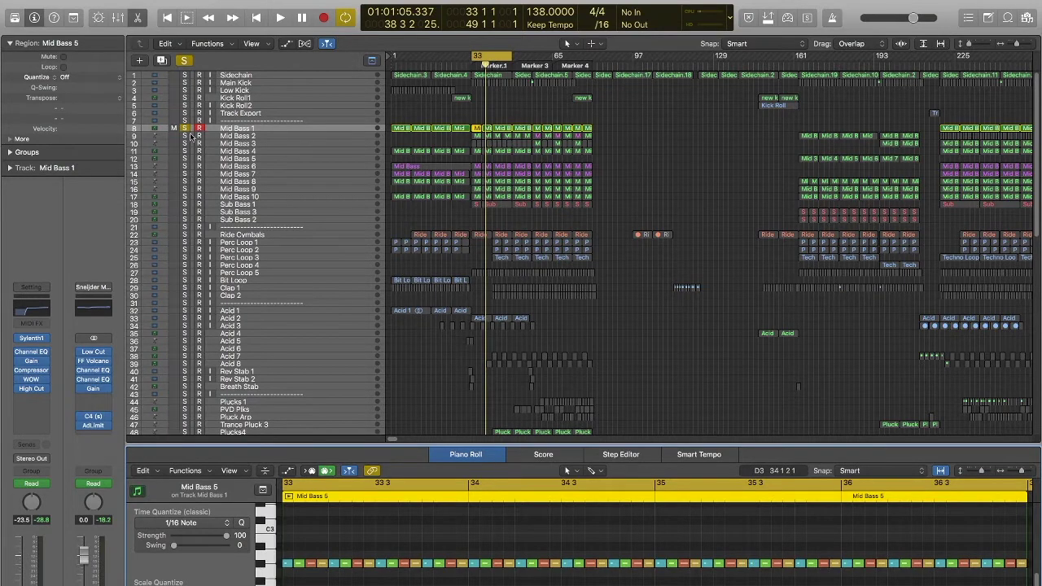
- Select Mid Bass 2, solo it in place of Mid Bass 1 and play it
{"action": "left_click", "coordinate": [234, 137]}
{"action": "left_click", "coordinate": [235, 139]}
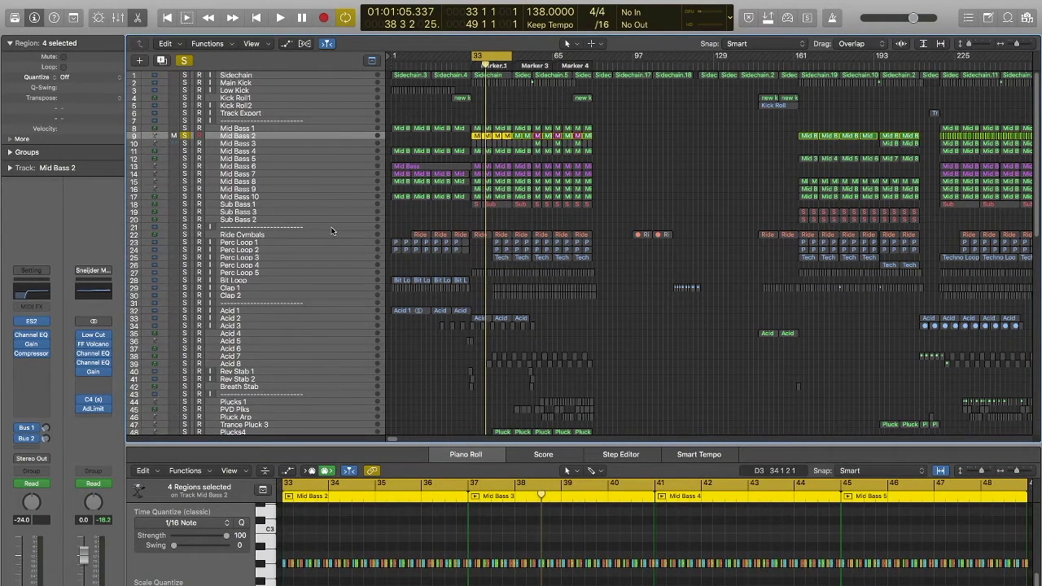
{"action": "key", "text": "space"}
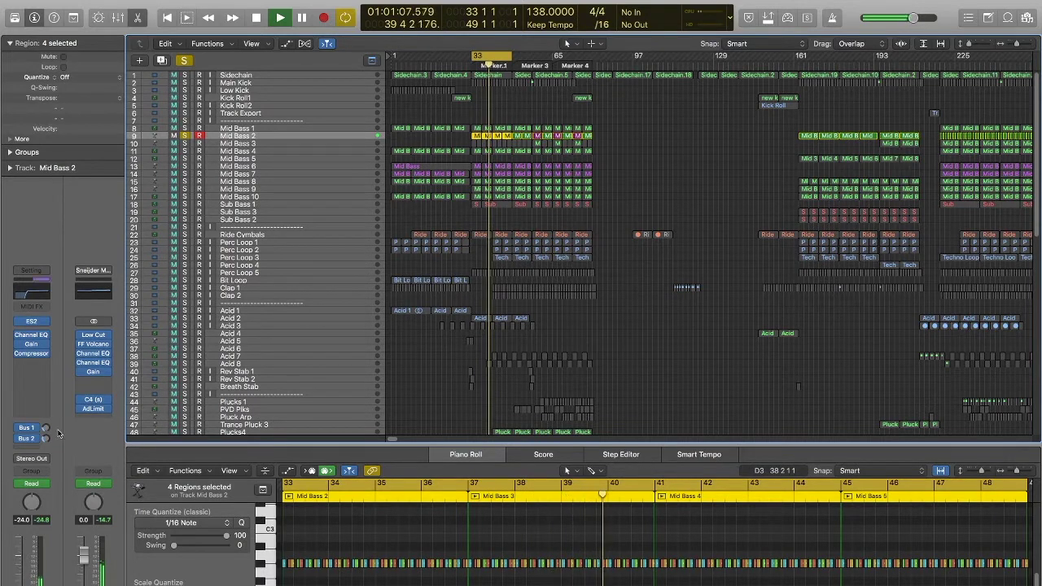
- Inspect Mid Bass 2's Bus 1 and Bus 2 sends and its sidechain Compressor settings during playback
{"action": "left_click", "coordinate": [28, 430]}
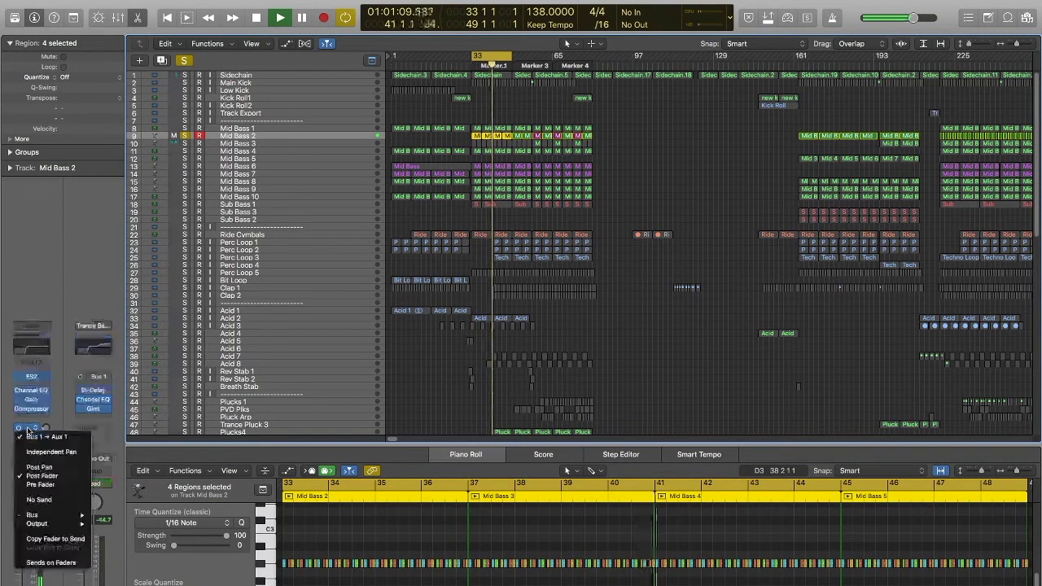
{"action": "left_click", "coordinate": [60, 420]}
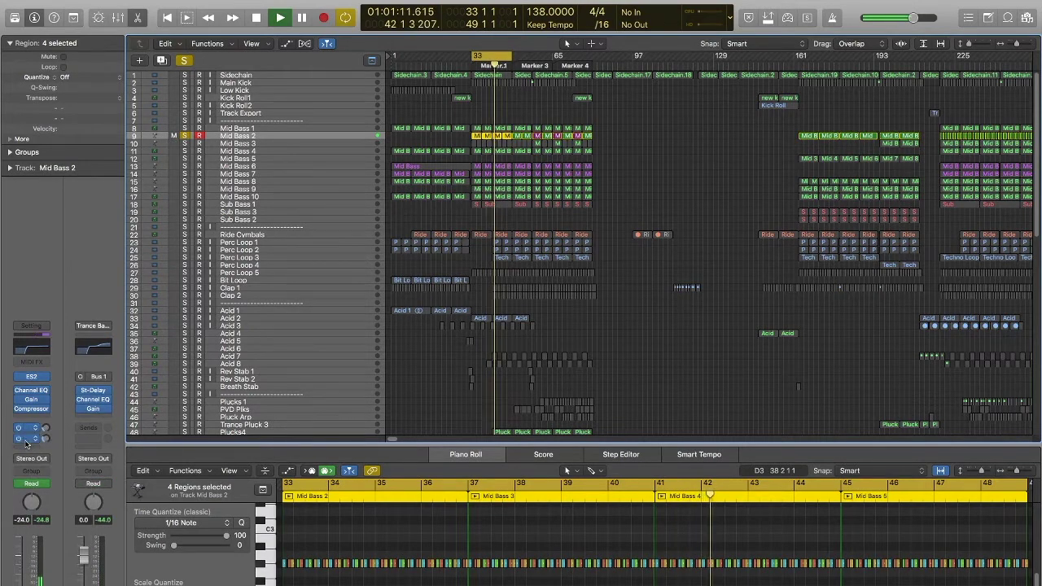
{"action": "left_click", "coordinate": [27, 439]}
{"action": "left_click", "coordinate": [30, 440]}
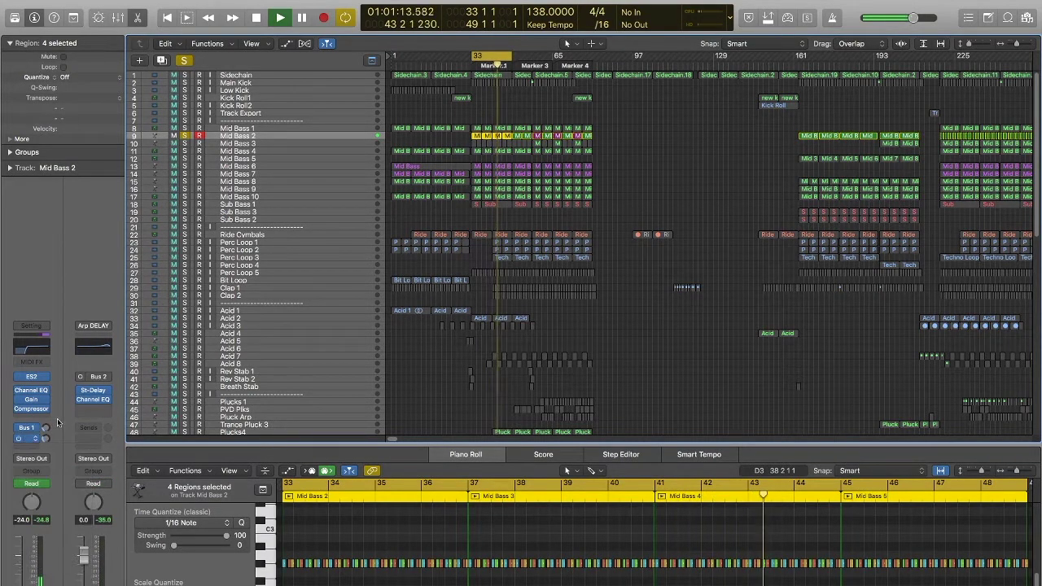
{"action": "left_click", "coordinate": [36, 411]}
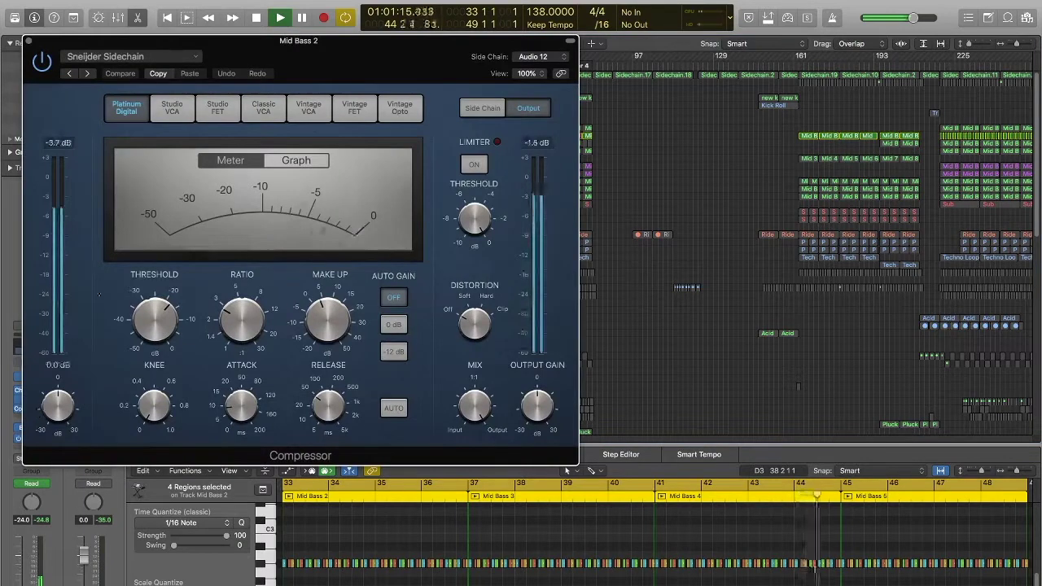
{"action": "left_click", "coordinate": [28, 41]}
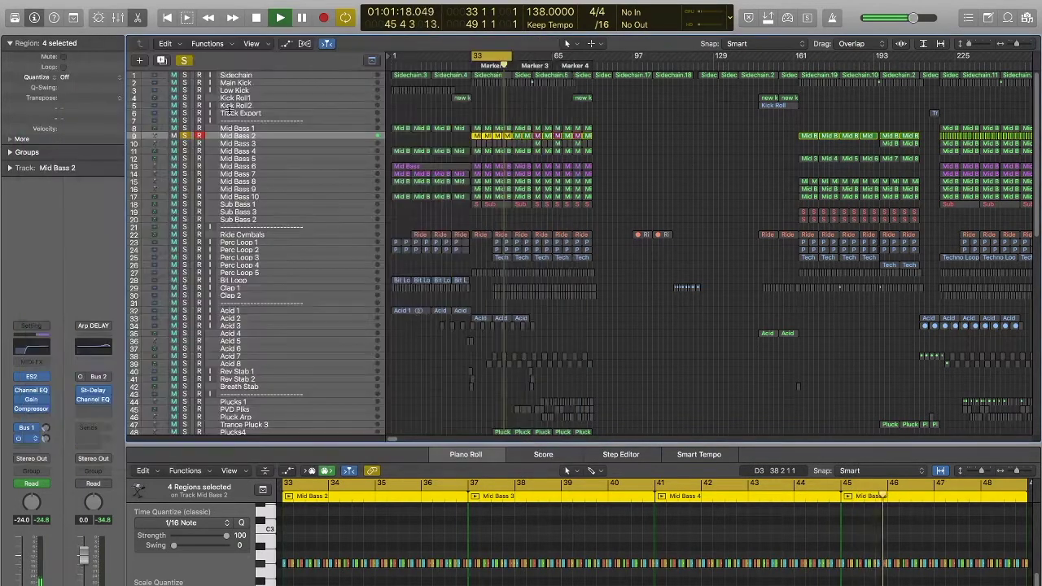
- Listen to Mid Bass 1 soloed together with Mid Bass 2, stop playback and clear both solos
{"action": "left_click", "coordinate": [185, 129]}
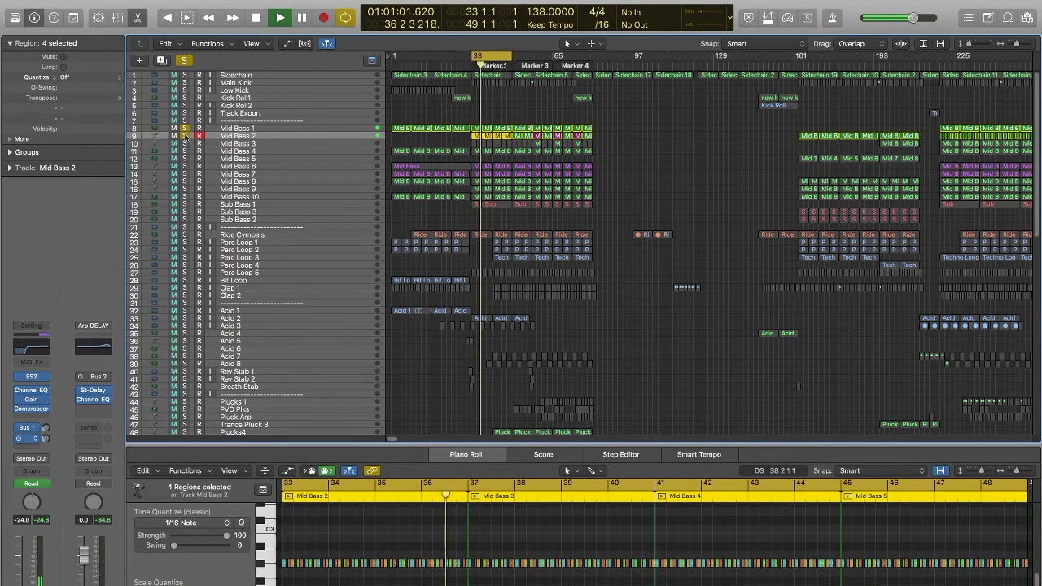
{"action": "left_click", "coordinate": [184, 136]}
{"action": "key", "text": "space"}
{"action": "left_click", "coordinate": [184, 136]}
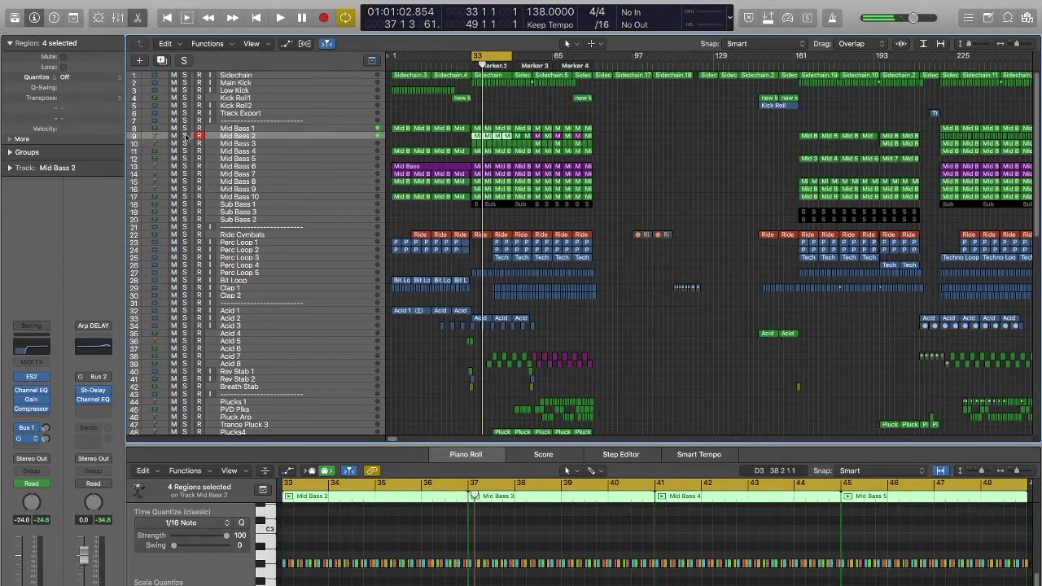
- Solo and select the Mid Bass 3 track and play it
{"action": "left_click", "coordinate": [185, 143]}
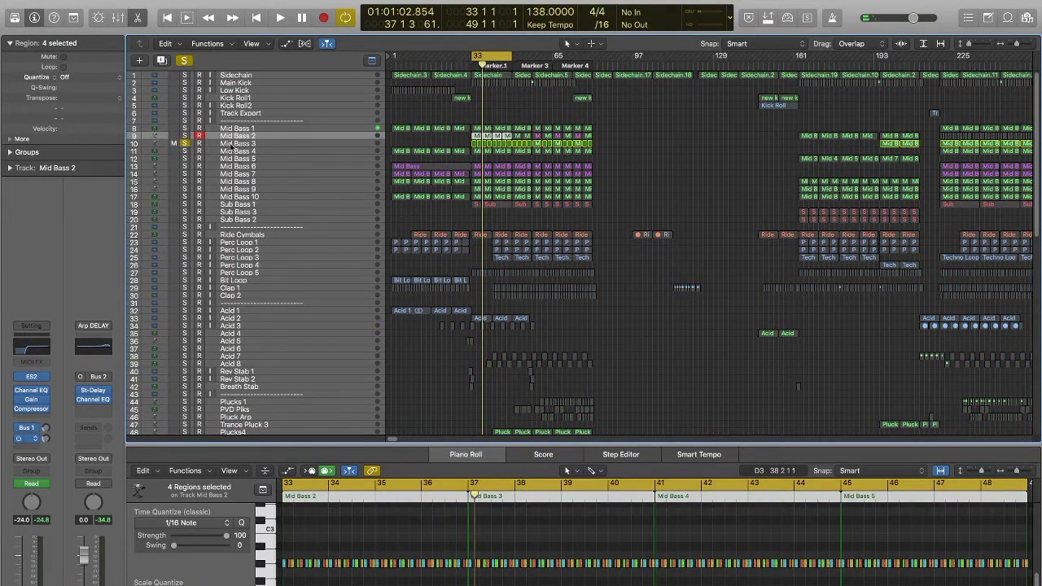
{"action": "left_click", "coordinate": [231, 147]}
{"action": "key", "text": "space"}
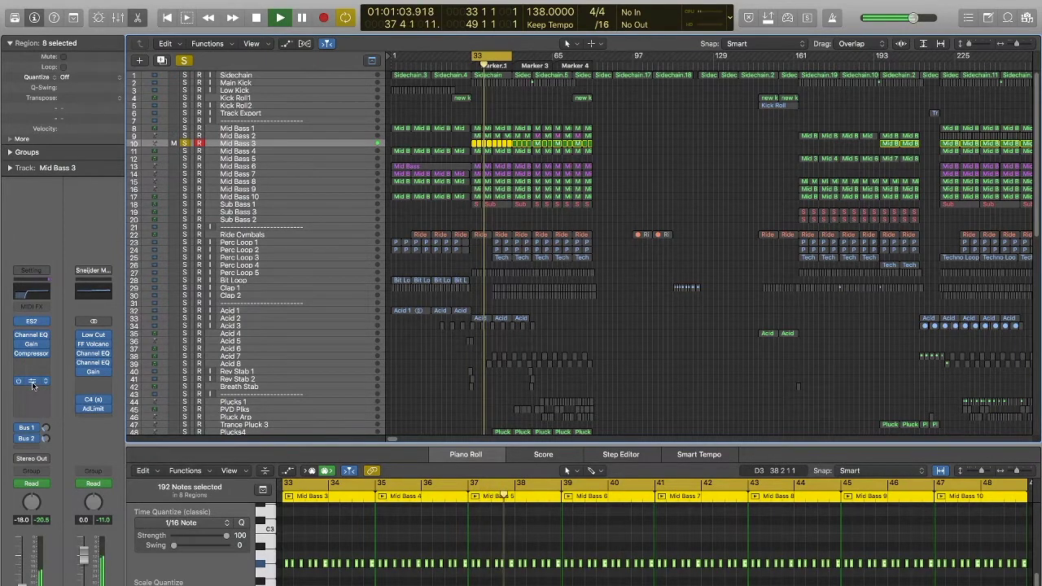
- Compare the soloed Mid Bass 2 with and without Mid Bass 3 by switching Mid Bass 3's solo on and off
{"action": "left_click", "coordinate": [185, 136]}
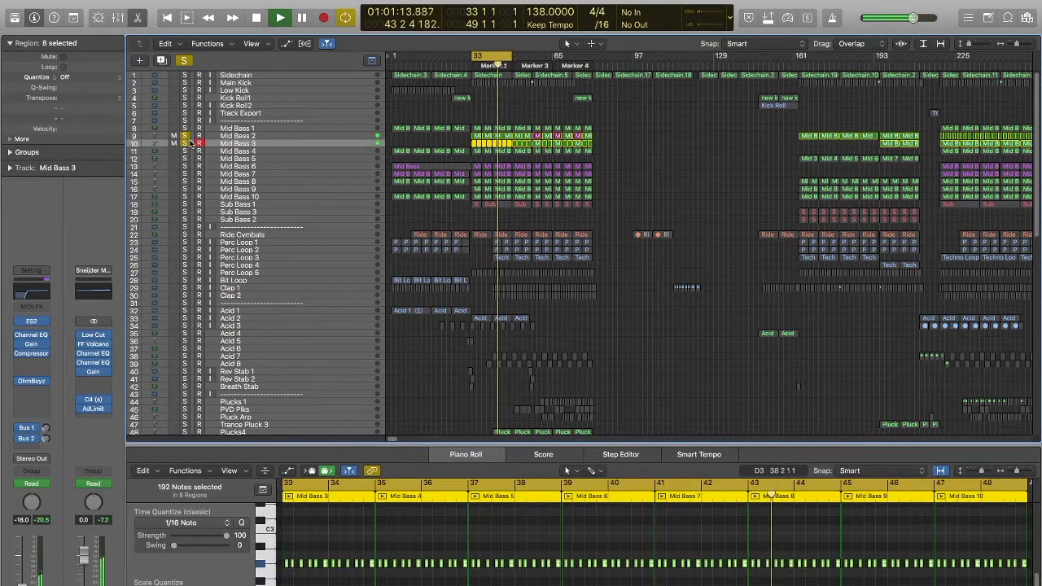
{"action": "left_click", "coordinate": [188, 143]}
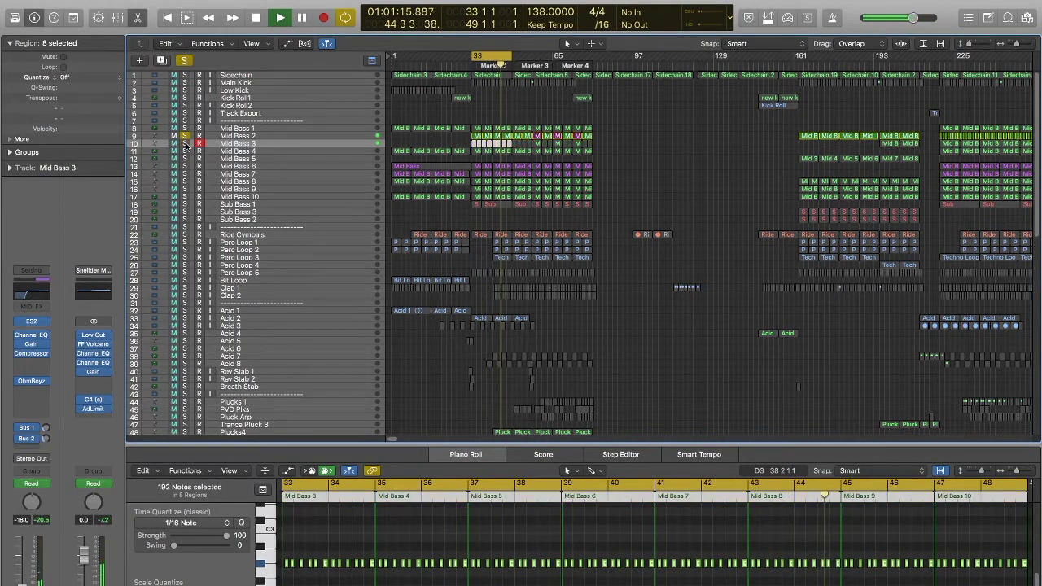
{"action": "left_click", "coordinate": [186, 144]}
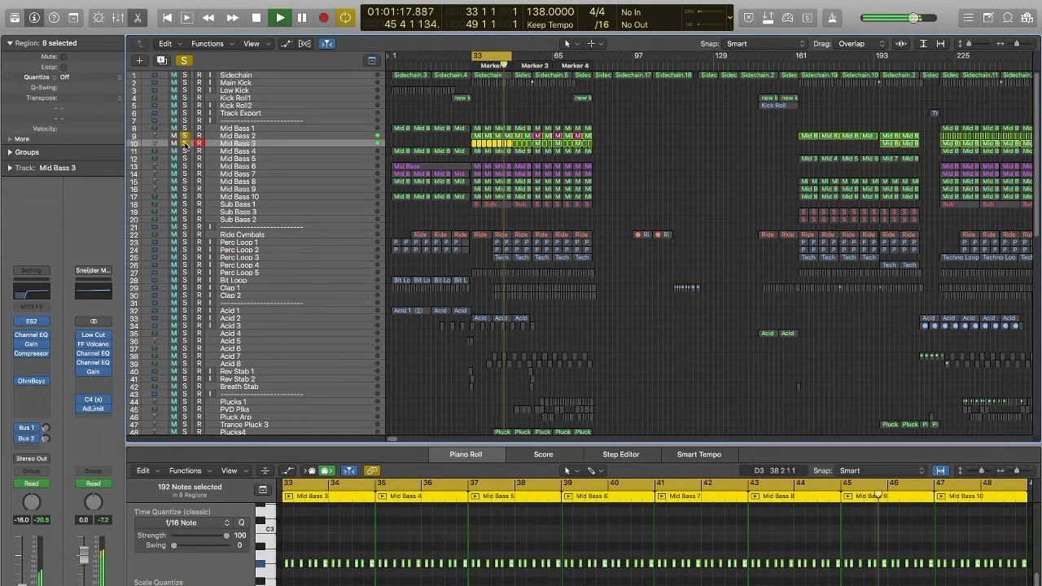
{"action": "left_click", "coordinate": [186, 144]}
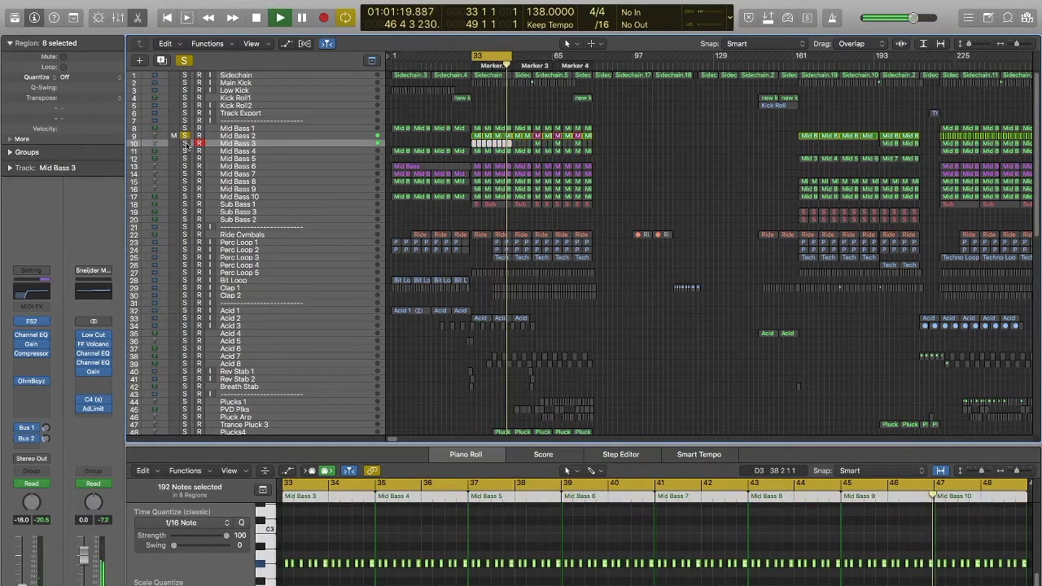
{"action": "left_click", "coordinate": [186, 144]}
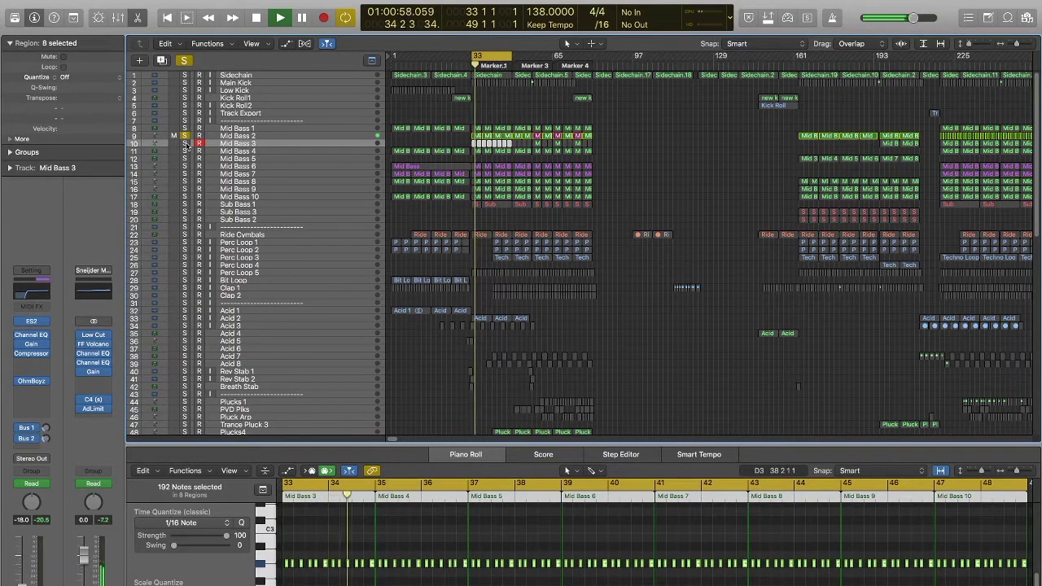
{"action": "left_click", "coordinate": [185, 144]}
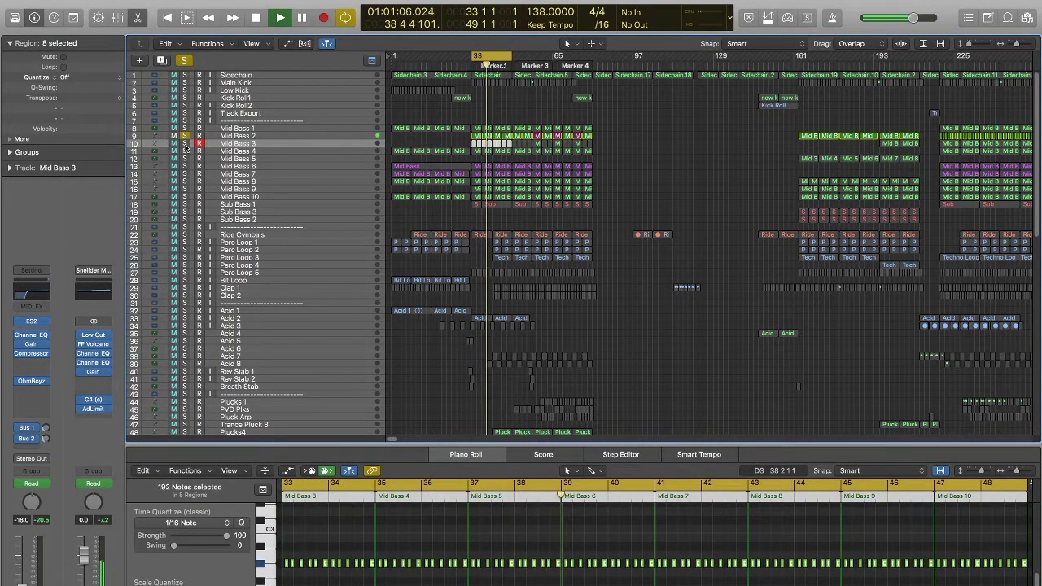
{"action": "left_click", "coordinate": [185, 144]}
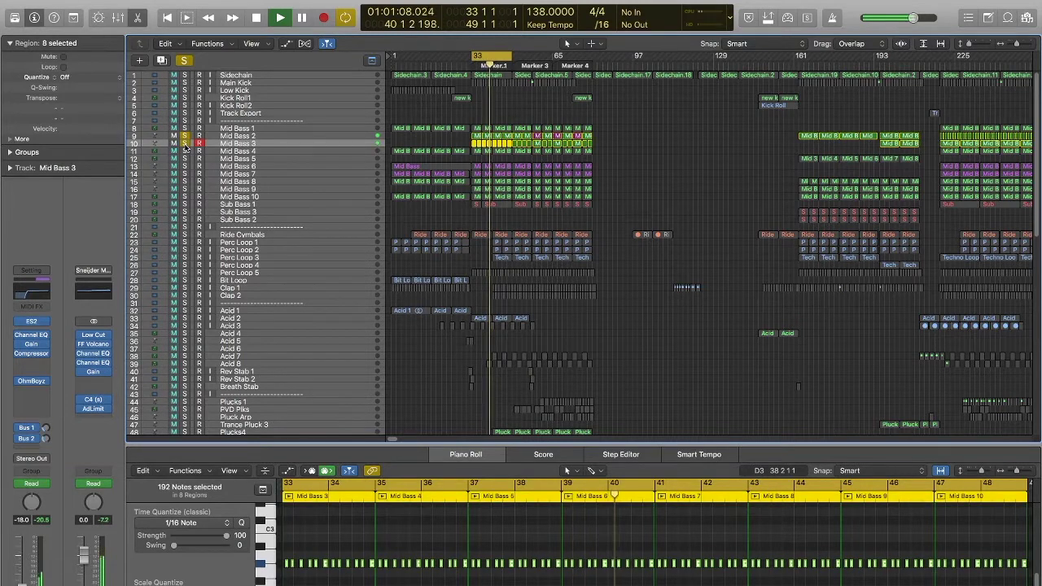
{"action": "left_click", "coordinate": [185, 136]}
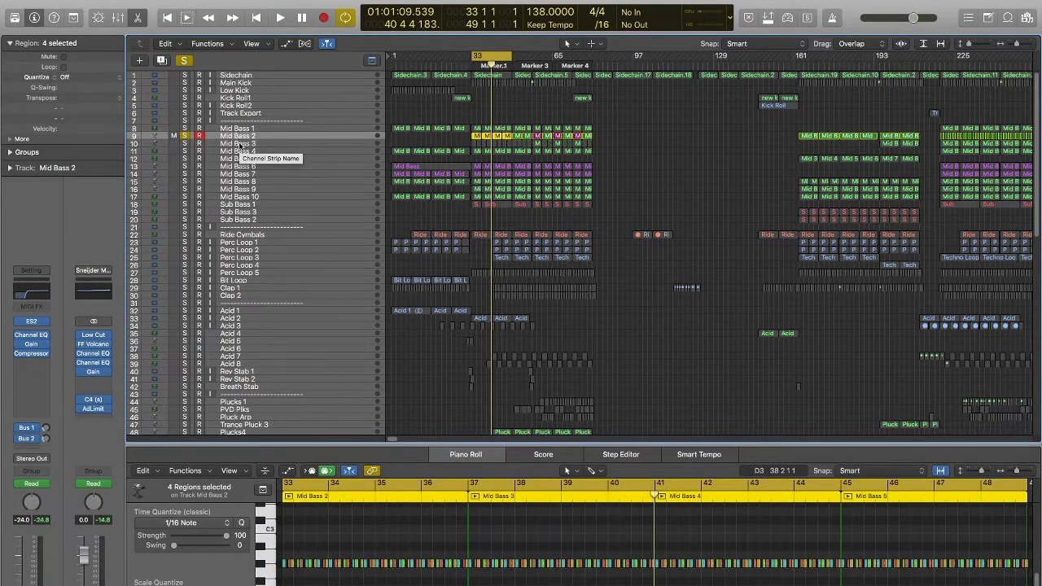
- Solo and select Mid Bass 3, inspect its ES2 synth settings with a short playback, and close the plug-in
{"action": "left_click", "coordinate": [239, 145]}
{"action": "left_click", "coordinate": [185, 143]}
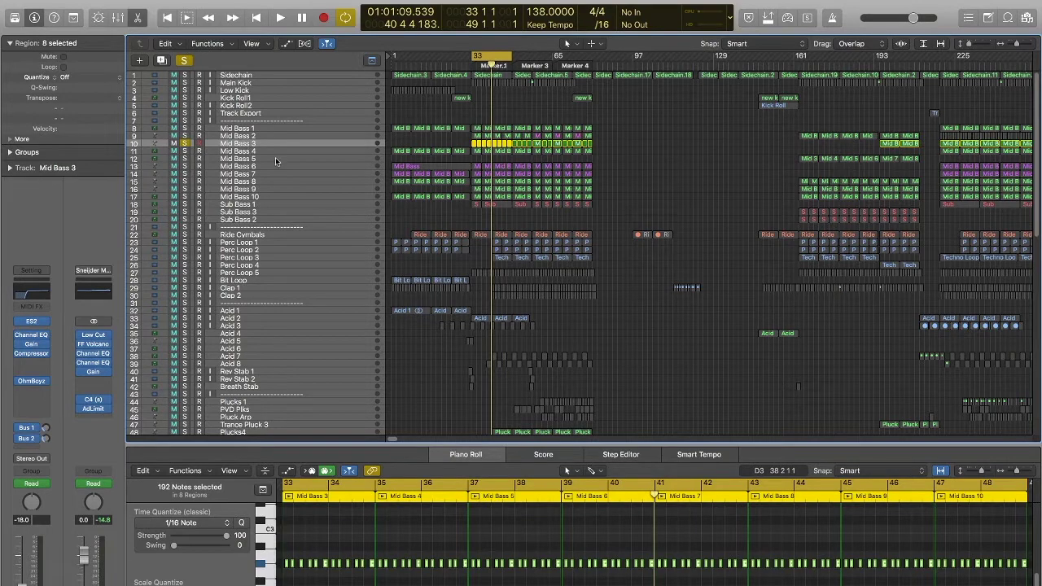
{"action": "left_click", "coordinate": [29, 323]}
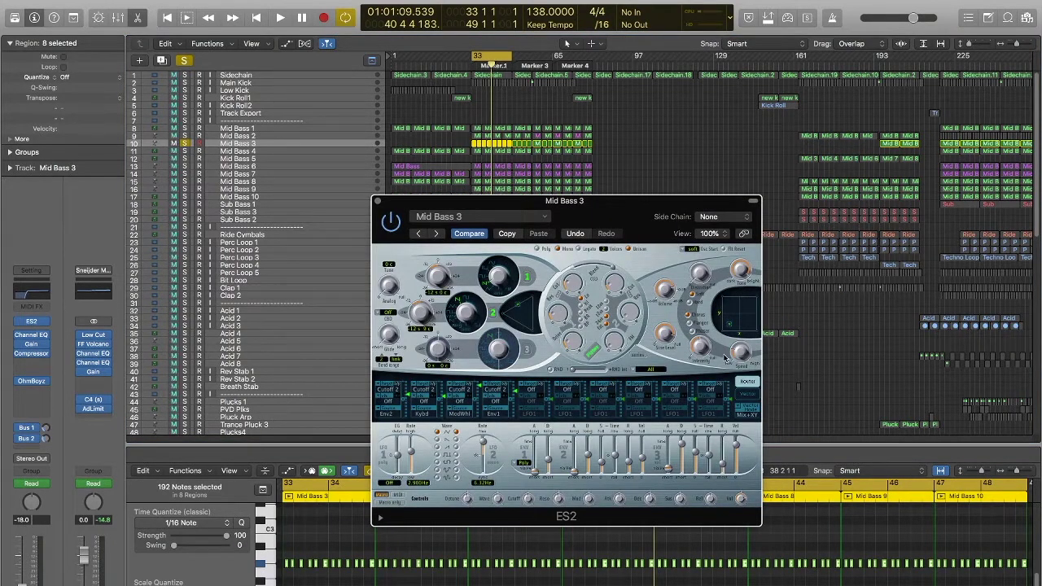
{"action": "key", "text": "shift+space"}
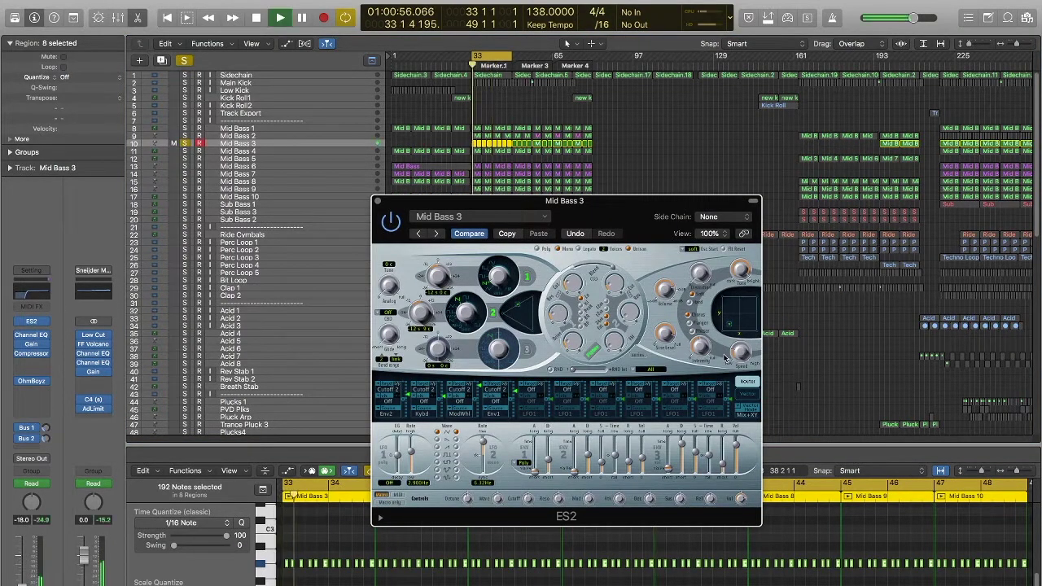
{"action": "key", "text": "space"}
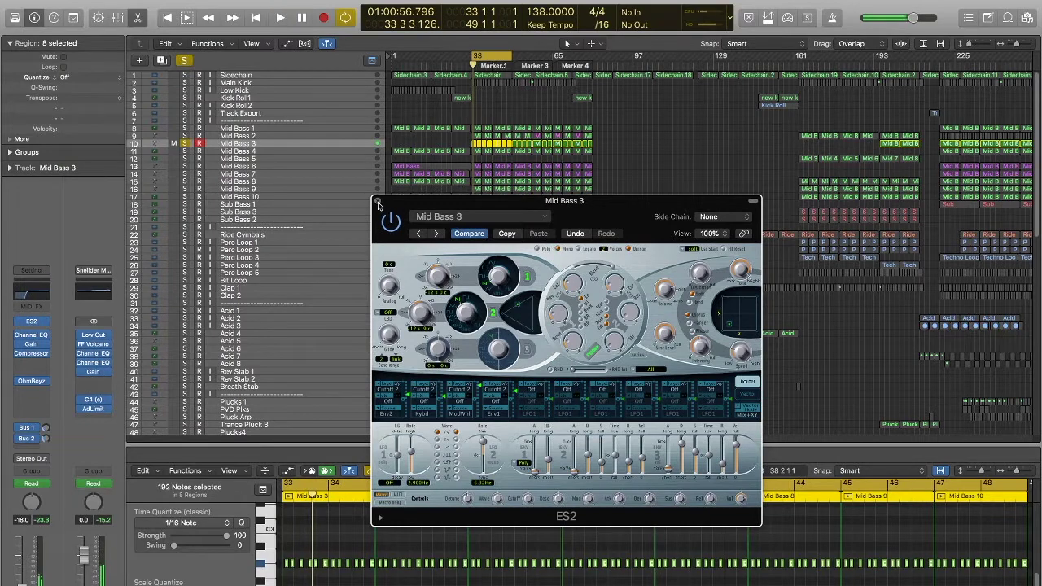
{"action": "left_click", "coordinate": [377, 201]}
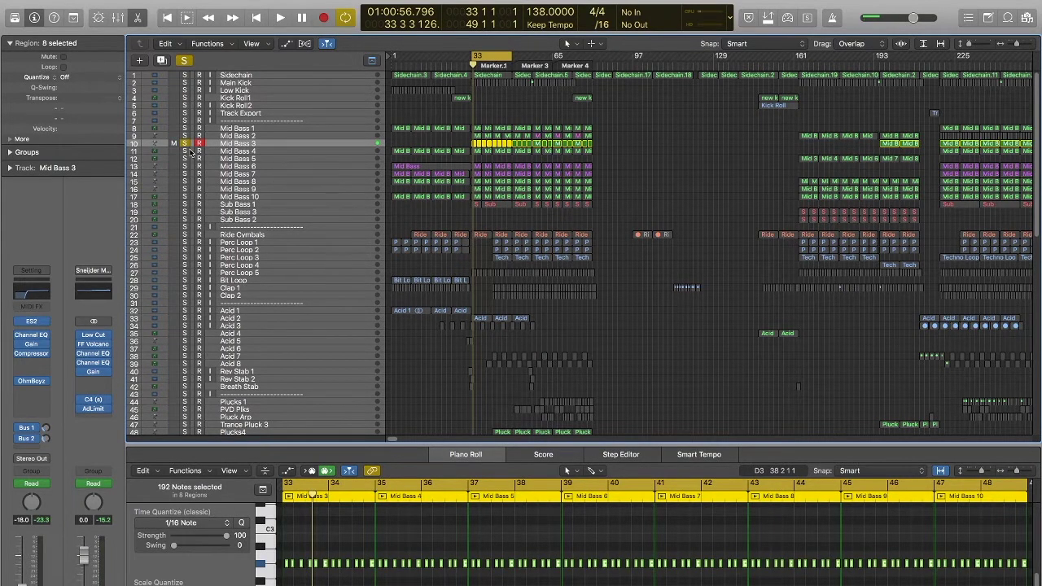
- Solo Mid Bass 4 in place of Mid Bass 3, play it and inspect its Sylenth1 BASS - Felicity patch
{"action": "left_click", "coordinate": [186, 153]}
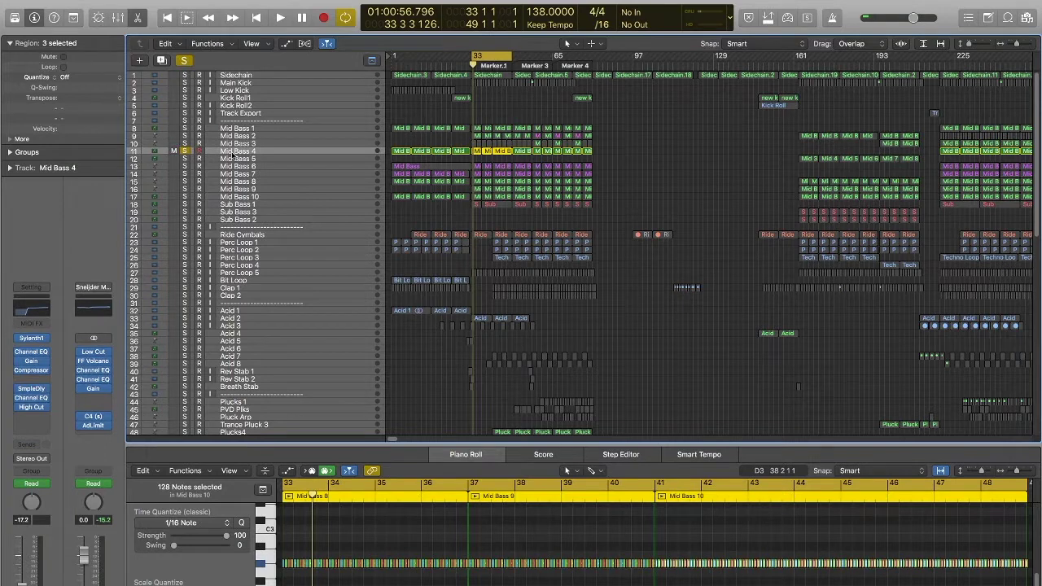
{"action": "key", "text": "space"}
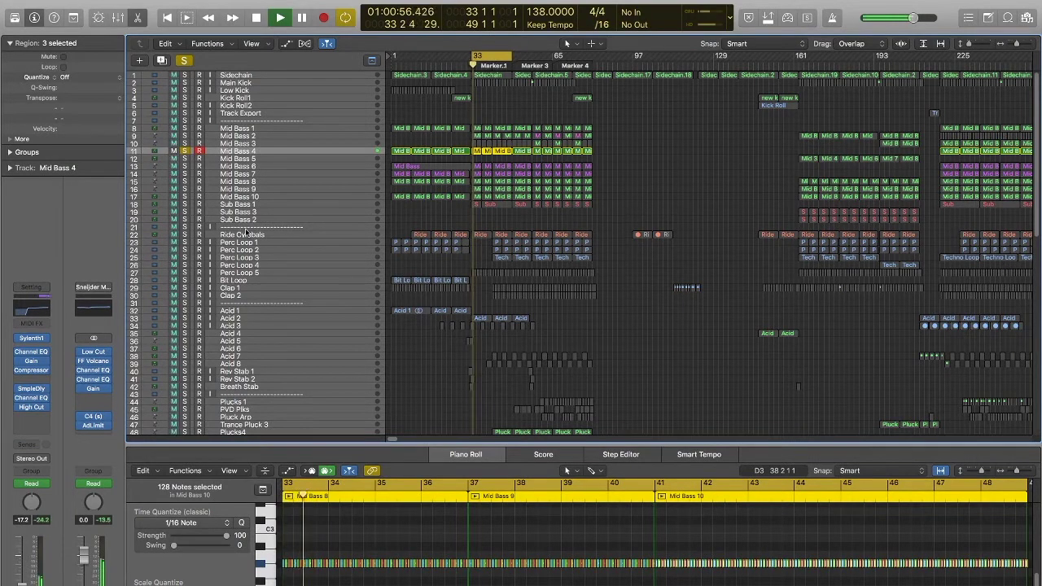
{"action": "left_click", "coordinate": [31, 340]}
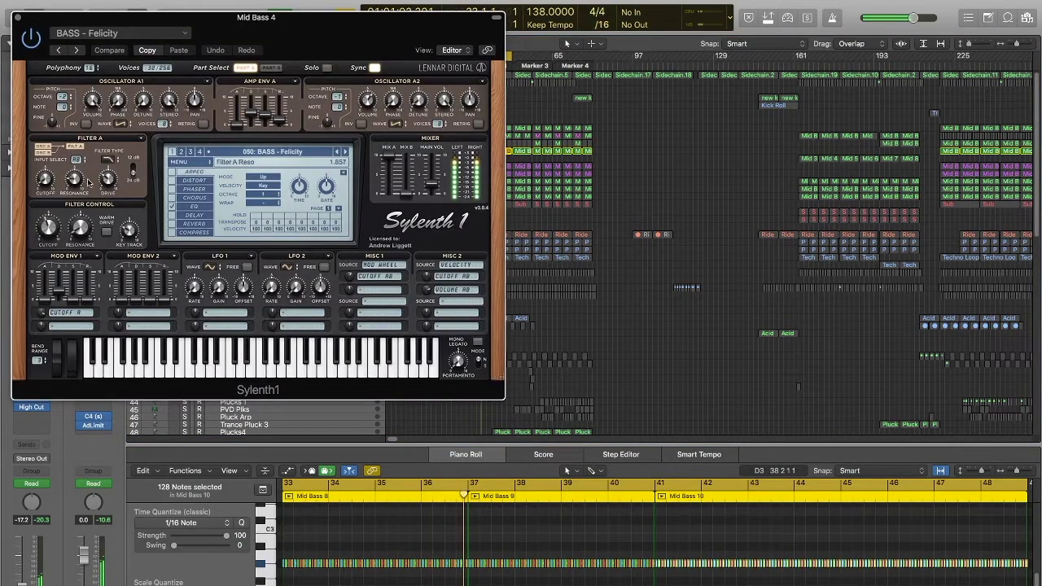
{"action": "left_click", "coordinate": [18, 17]}
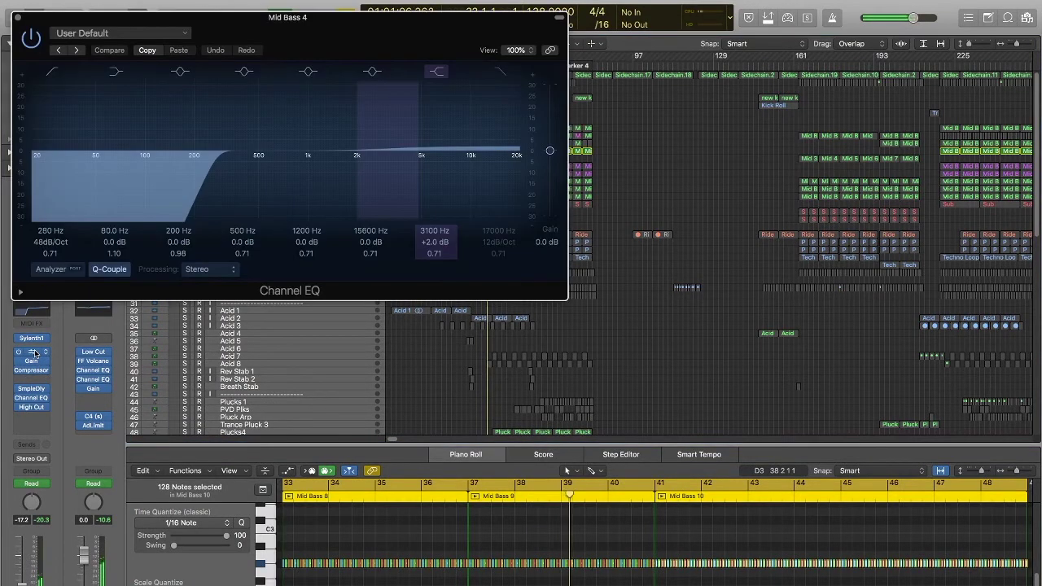
- Examine the first Channel EQ on Mid Bass 4 during playback and close its window
{"action": "left_click", "coordinate": [33, 352]}
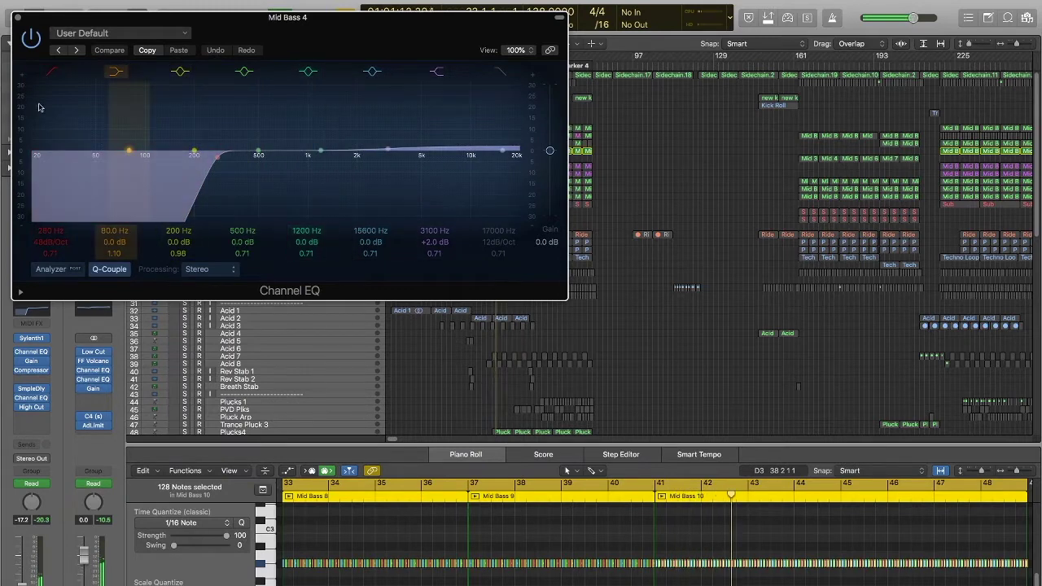
{"action": "left_click", "coordinate": [32, 37]}
{"action": "left_click", "coordinate": [18, 18]}
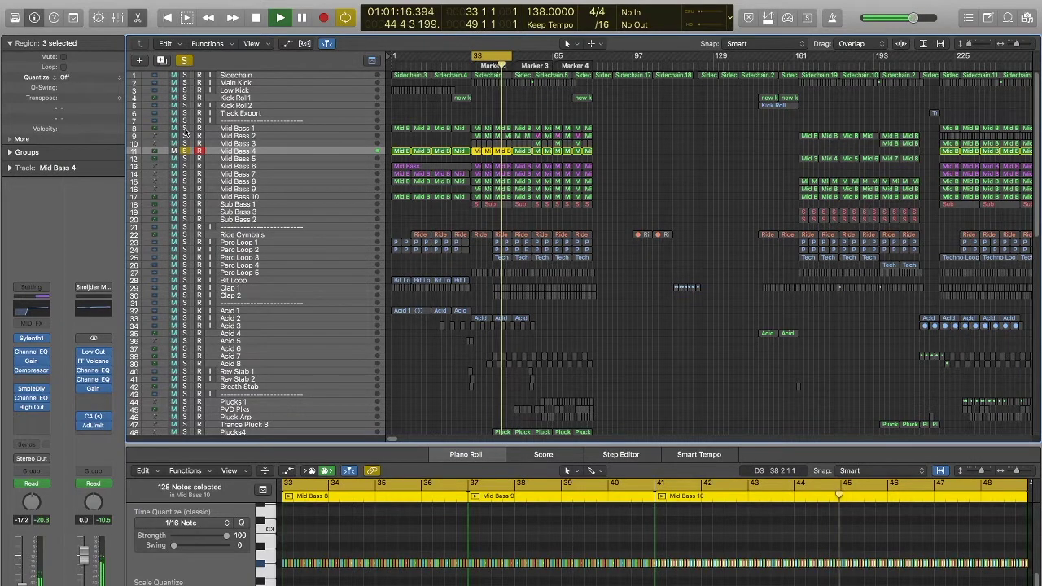
- Listen to Mid Bass 1, 2 and 3 soloed together with Mid Bass 4, stop playback and clear all solos
{"action": "left_click", "coordinate": [185, 128]}
{"action": "left_click", "coordinate": [186, 151]}
{"action": "left_click", "coordinate": [185, 152]}
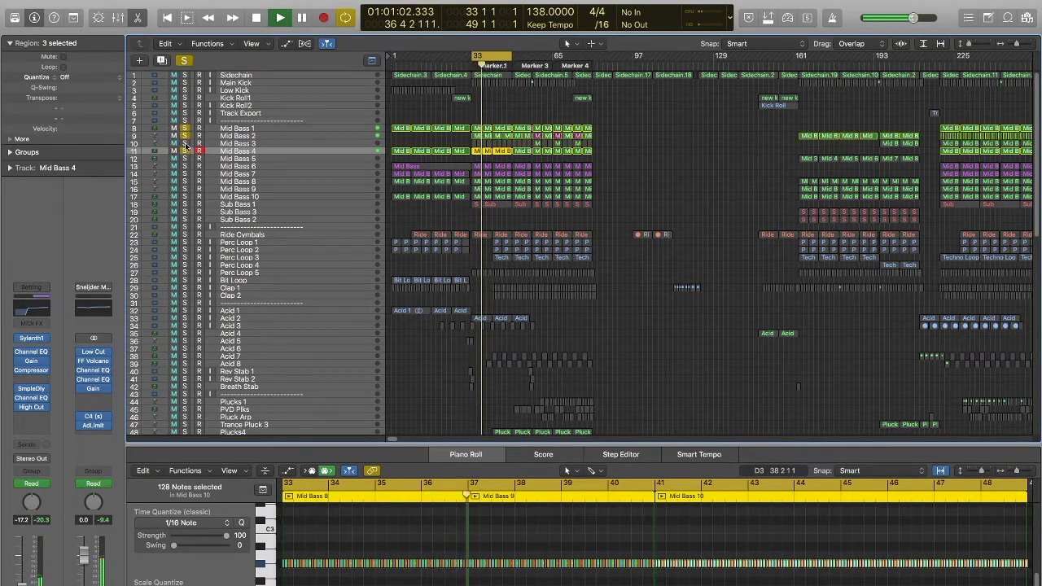
{"action": "left_click", "coordinate": [185, 143]}
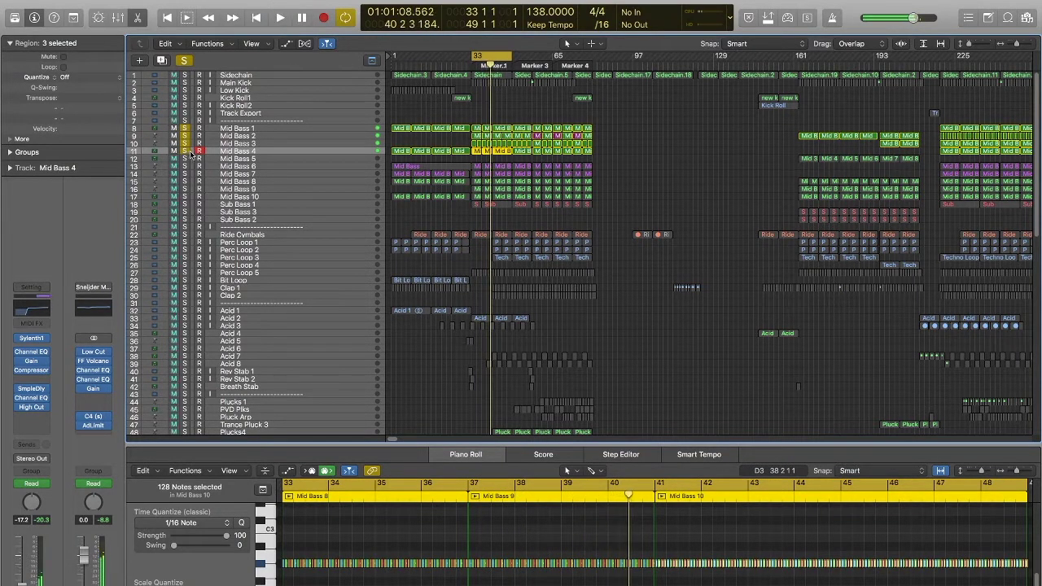
{"action": "left_click", "coordinate": [187, 151], "text": "alt"}
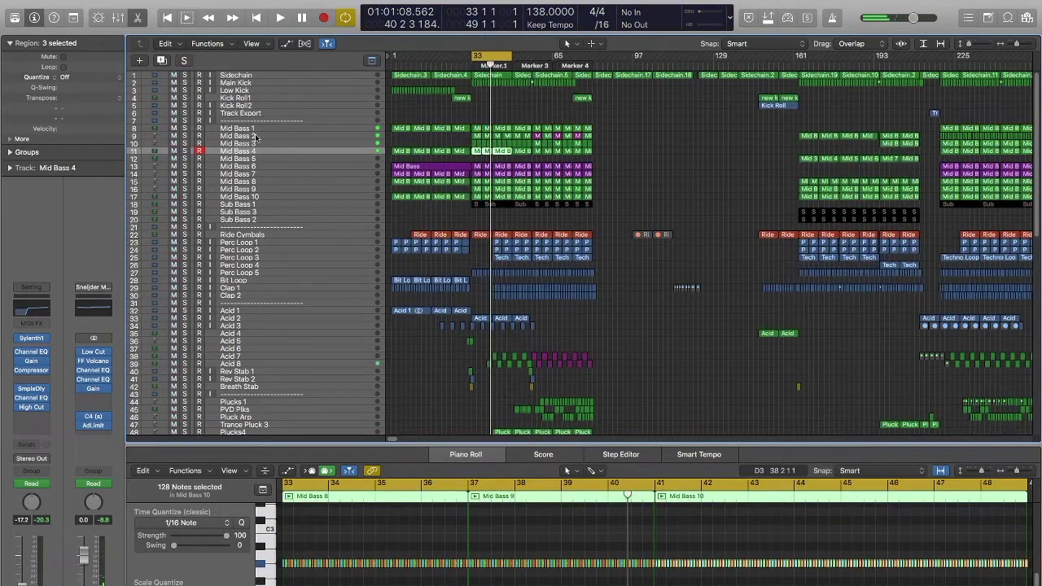
- Select Mid Bass 2 and check the routing options of its Bus 1 and Bus 2 sends
{"action": "left_click", "coordinate": [254, 136]}
{"action": "left_click", "coordinate": [29, 431]}
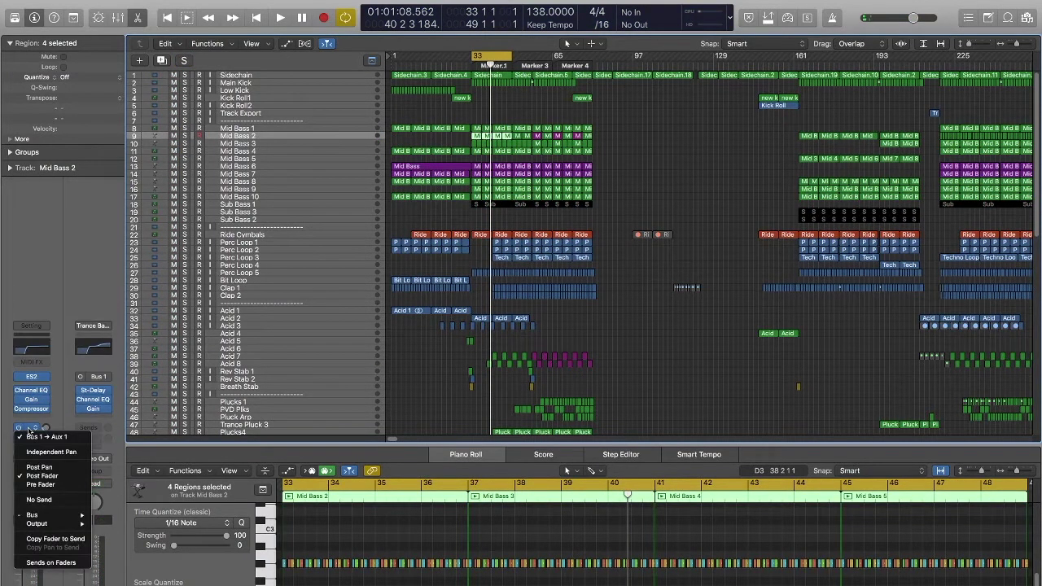
{"action": "left_click", "coordinate": [59, 415]}
{"action": "left_click", "coordinate": [29, 438]}
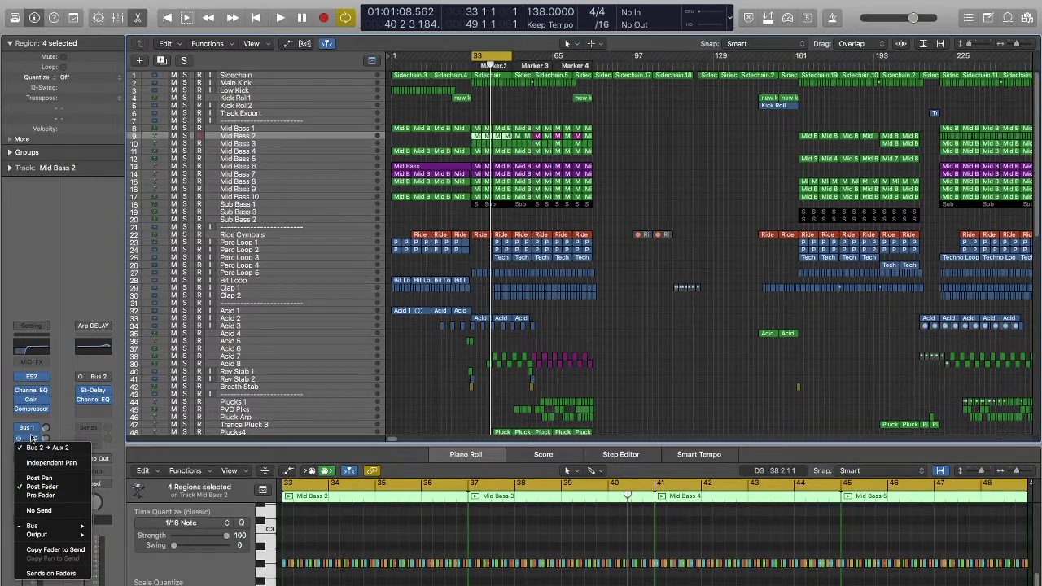
{"action": "left_click", "coordinate": [67, 411]}
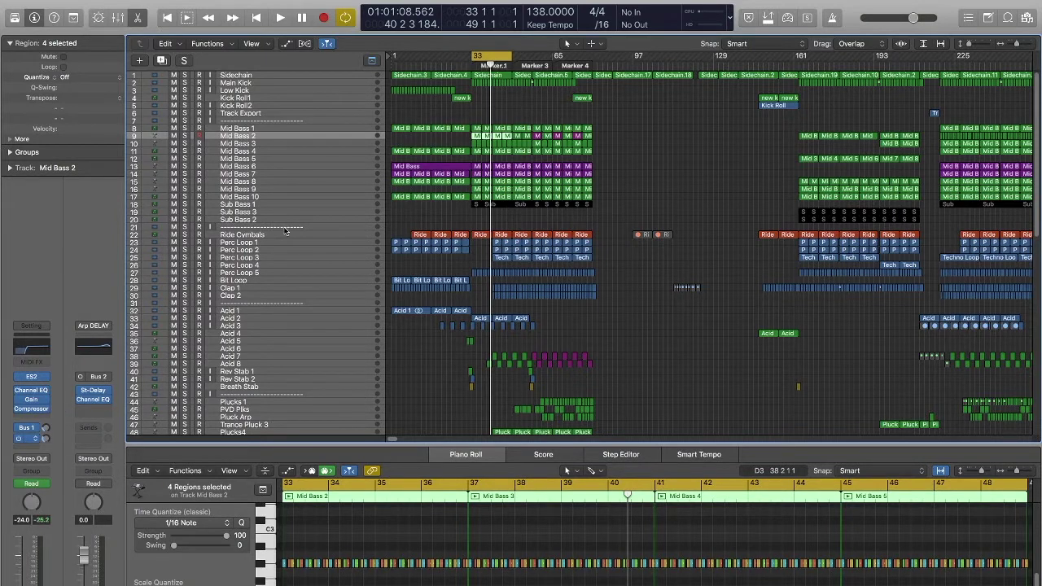
- Look at the Mid Bass 3 channel strip, then select Mid Bass 4 and open its Sample Delay
{"action": "left_click", "coordinate": [237, 145]}
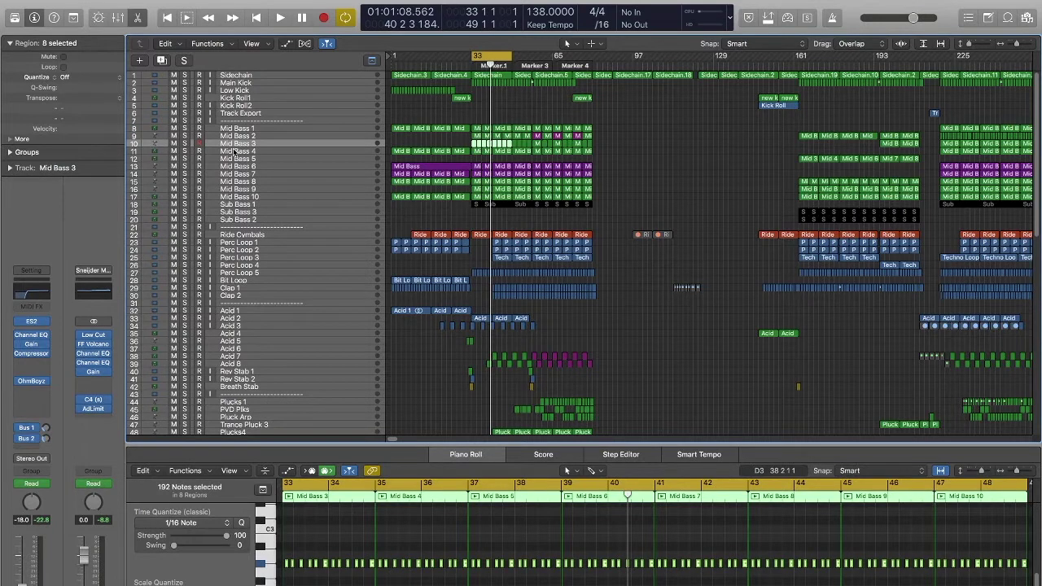
{"action": "left_click", "coordinate": [235, 151]}
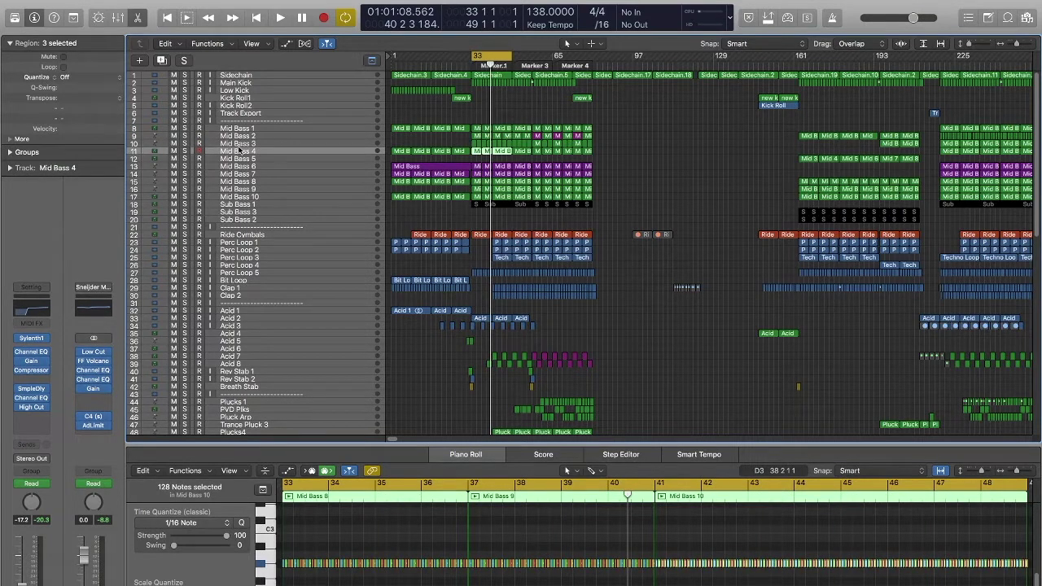
{"action": "left_click", "coordinate": [31, 389]}
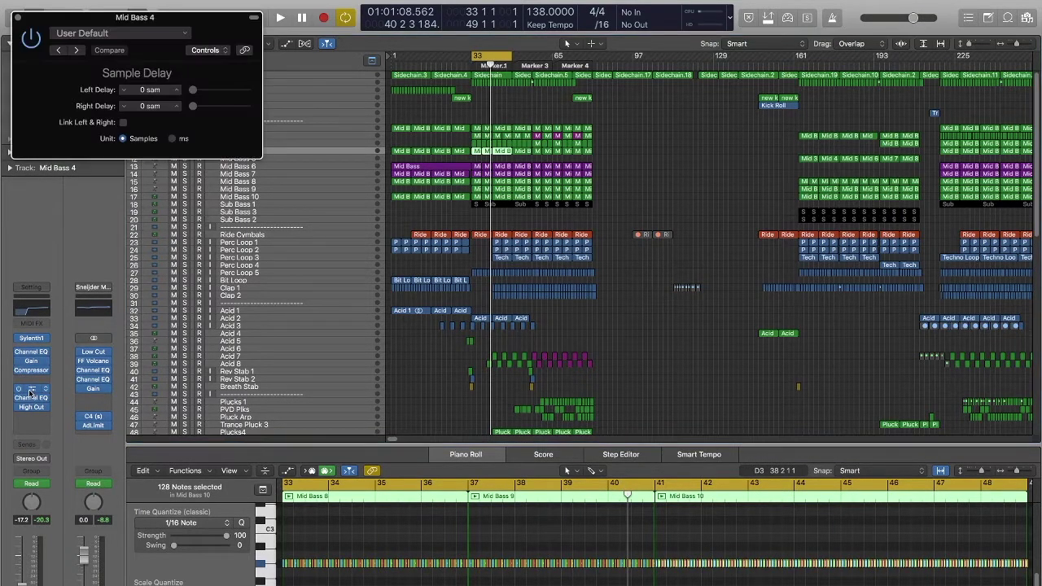
{"action": "left_click", "coordinate": [17, 18]}
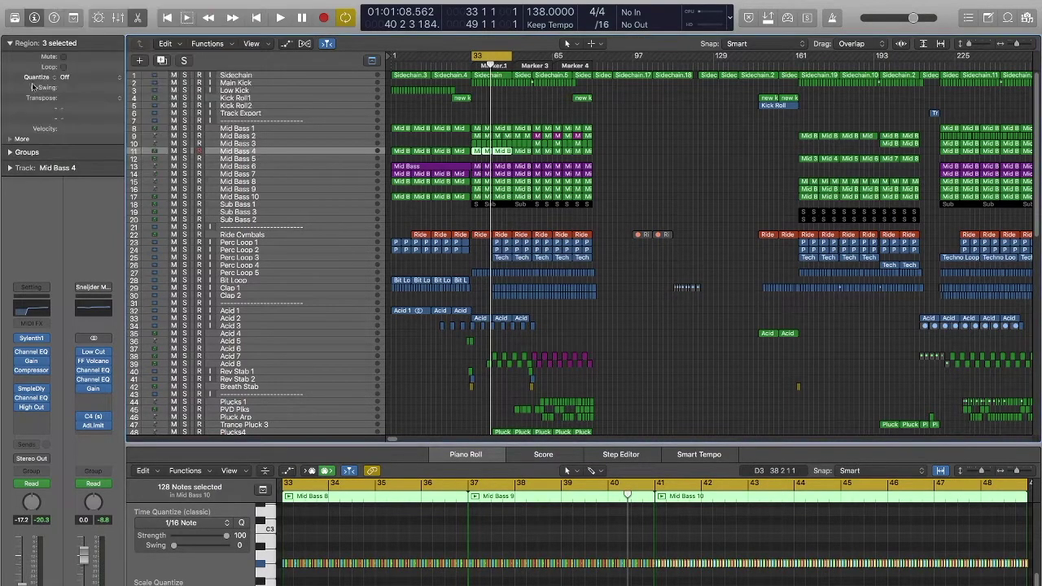
{"action": "left_click", "coordinate": [31, 390]}
- Move the Sample Delay window clear of the mid bass tracks, solo Mid Bass 4 and play it
{"action": "key", "text": "space"}
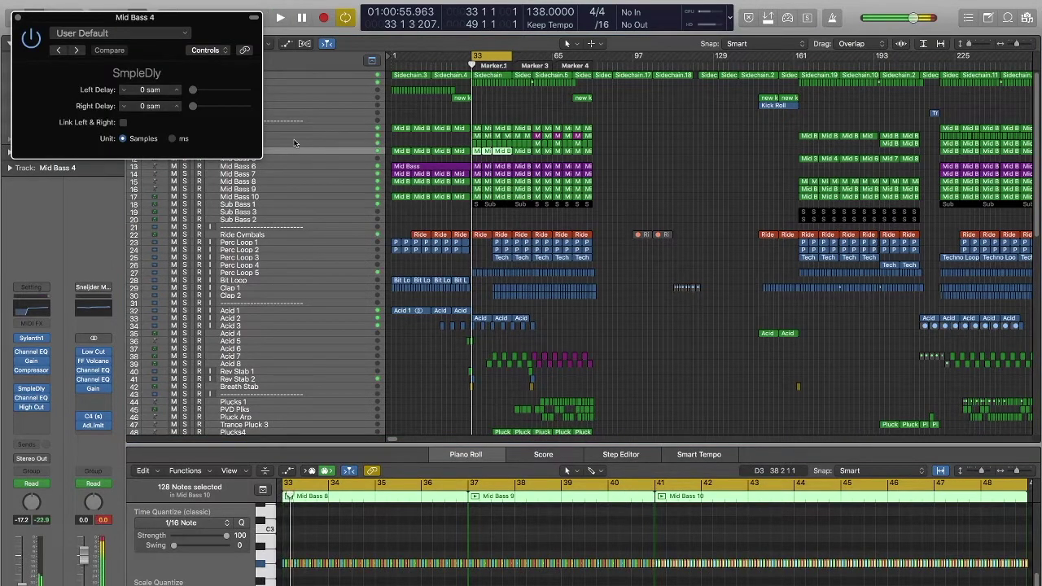
{"action": "key", "text": "space"}
{"action": "left_click_drag", "start_coordinate": [159, 18], "coordinate": [347, 228]}
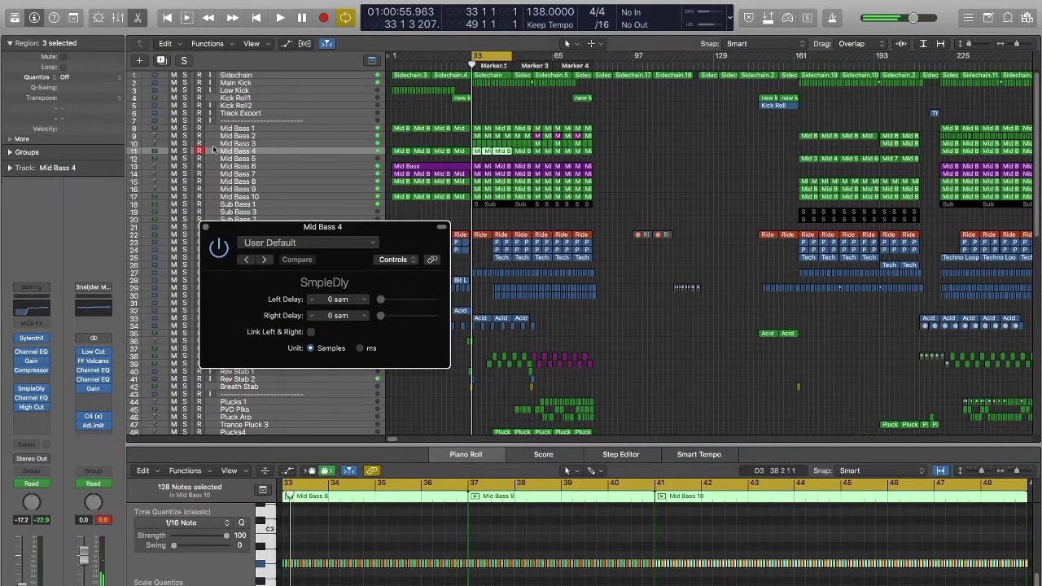
{"action": "left_click", "coordinate": [184, 151]}
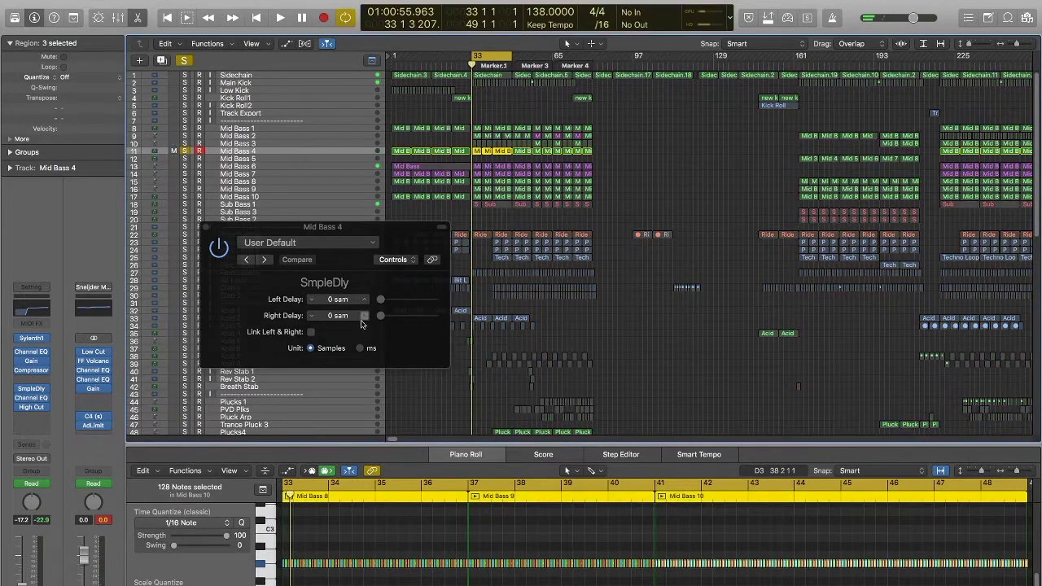
{"action": "key", "text": "space"}
- Try a 202-sample right delay and a left delay on Mid Bass 4, resetting each to 0, then close the plug-in and stop playback
{"action": "left_click_drag", "start_coordinate": [382, 318], "coordinate": [386, 321]}
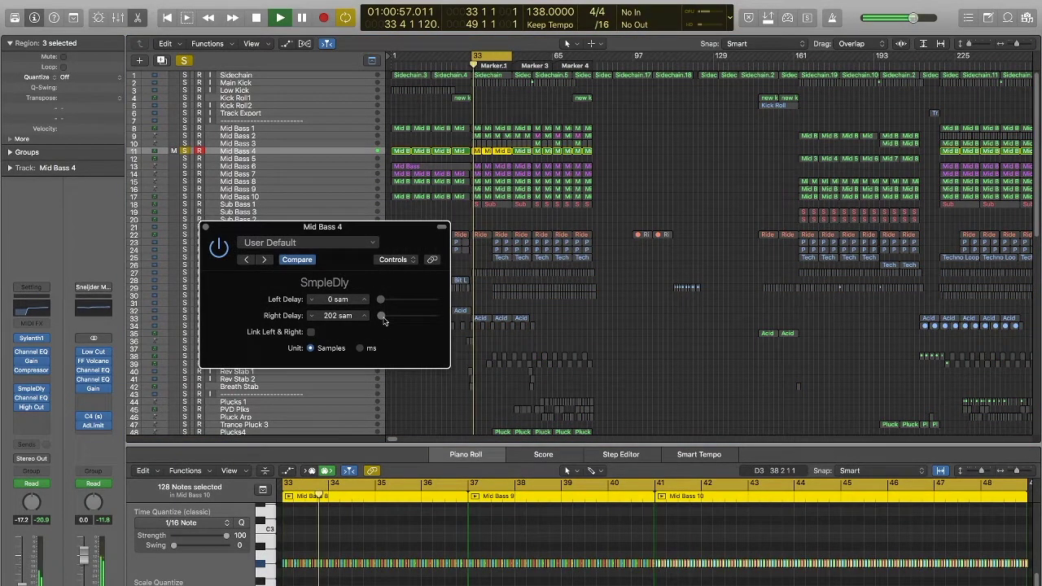
{"action": "left_click", "coordinate": [382, 316], "text": "alt"}
{"action": "left_click_drag", "start_coordinate": [381, 300], "coordinate": [382, 304]}
{"action": "left_click", "coordinate": [381, 300], "text": "alt"}
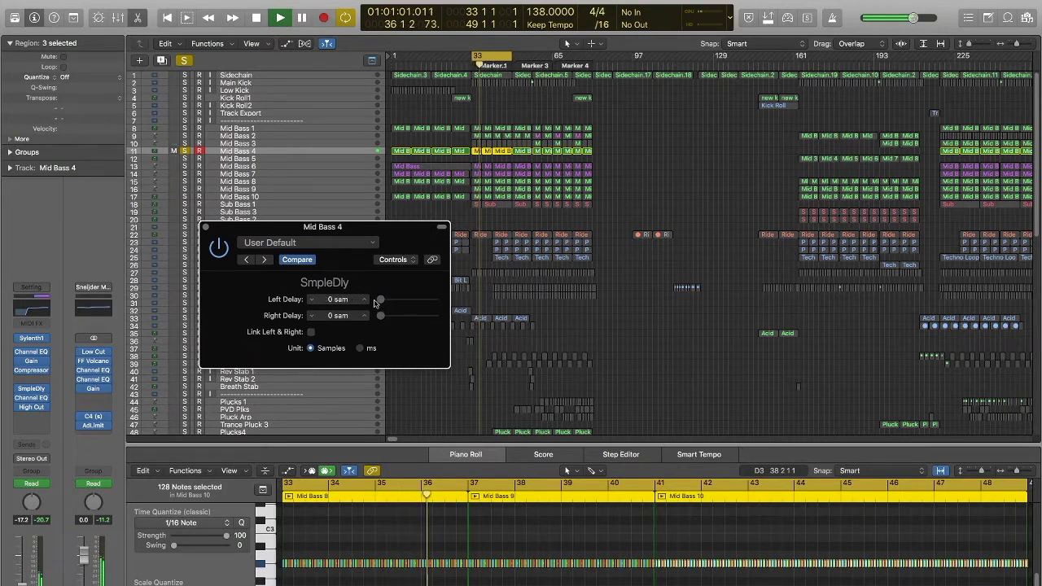
{"action": "left_click", "coordinate": [204, 228]}
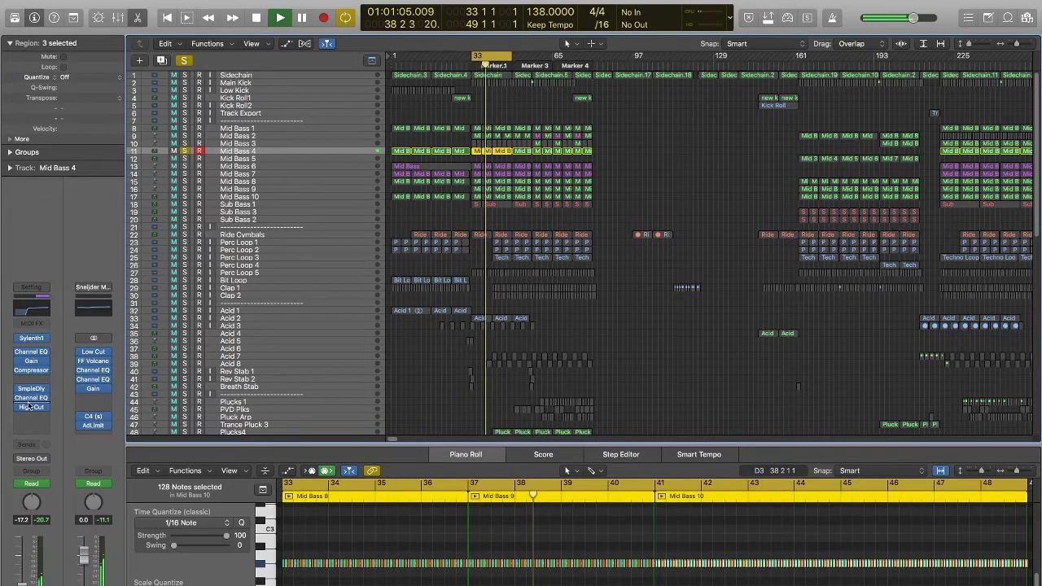
{"action": "key", "text": "space"}
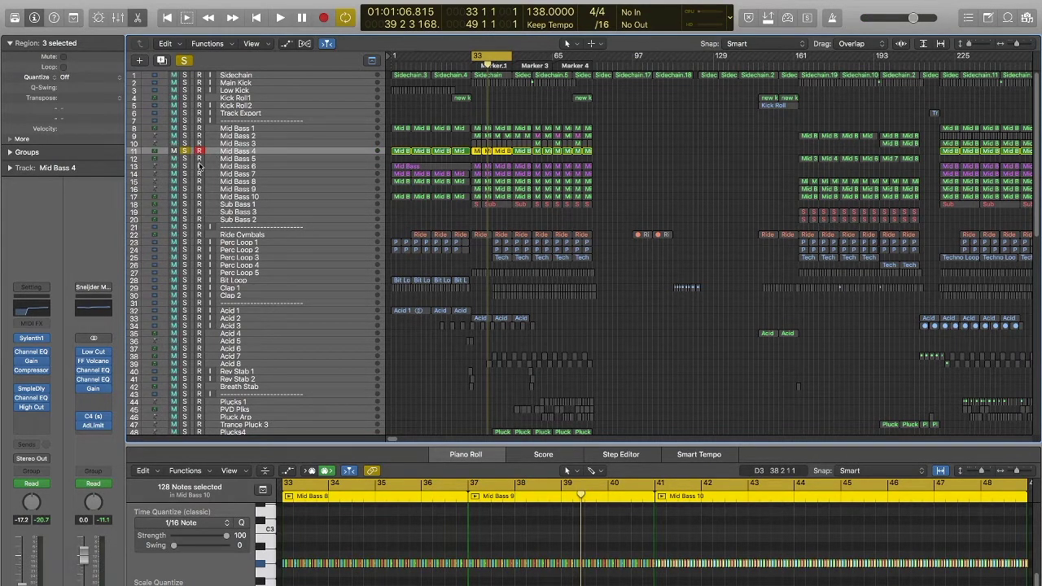
- Look at the Mid Bass 5 track, then select Mid Bass 6, solo it exclusively and play it
{"action": "left_click", "coordinate": [254, 160]}
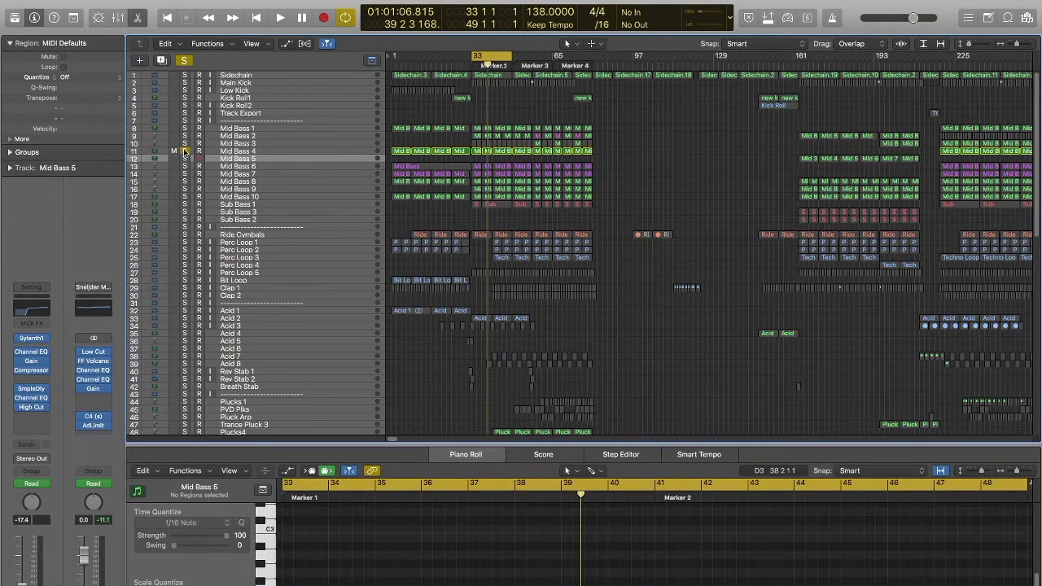
{"action": "left_click", "coordinate": [230, 167]}
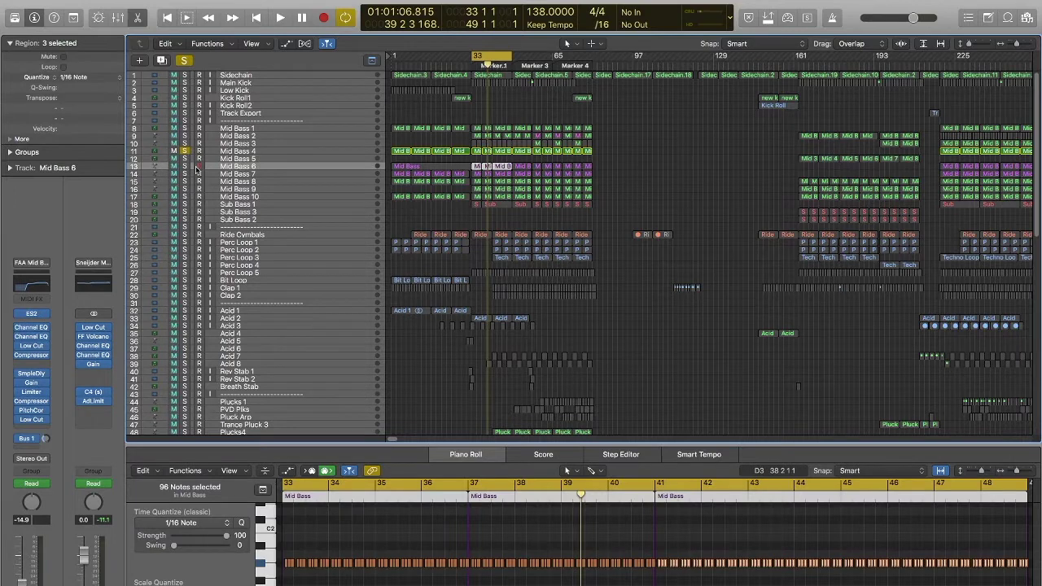
{"action": "left_click", "coordinate": [184, 166], "text": "alt"}
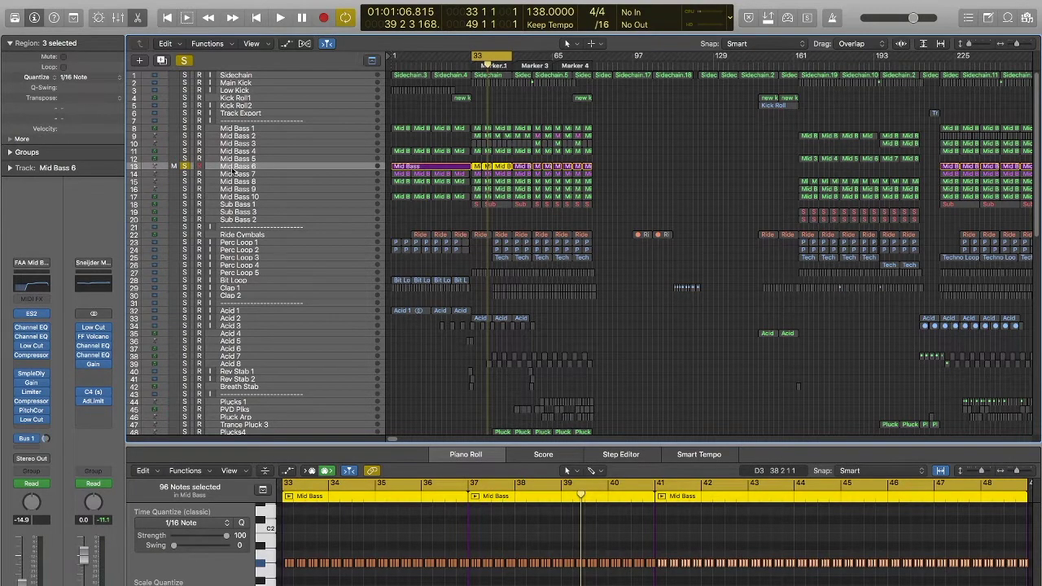
{"action": "key", "text": "space"}
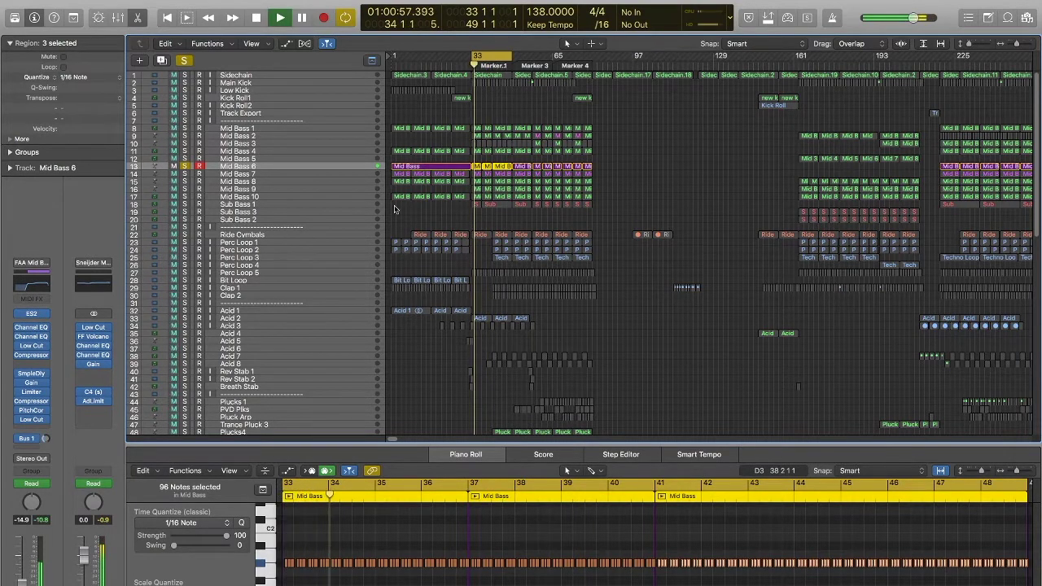
- Audition Mid Bass 6 from around bar 60, then replay it over the bar 33 to 49 cycle
{"action": "left_click", "coordinate": [539, 64]}
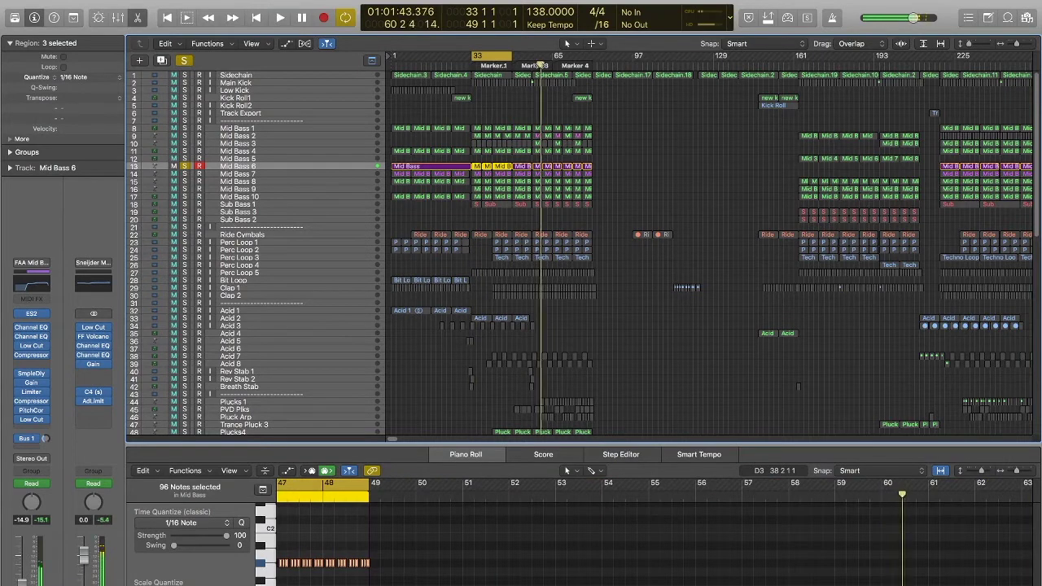
{"action": "key", "text": "space"}
{"action": "key", "text": "space"}
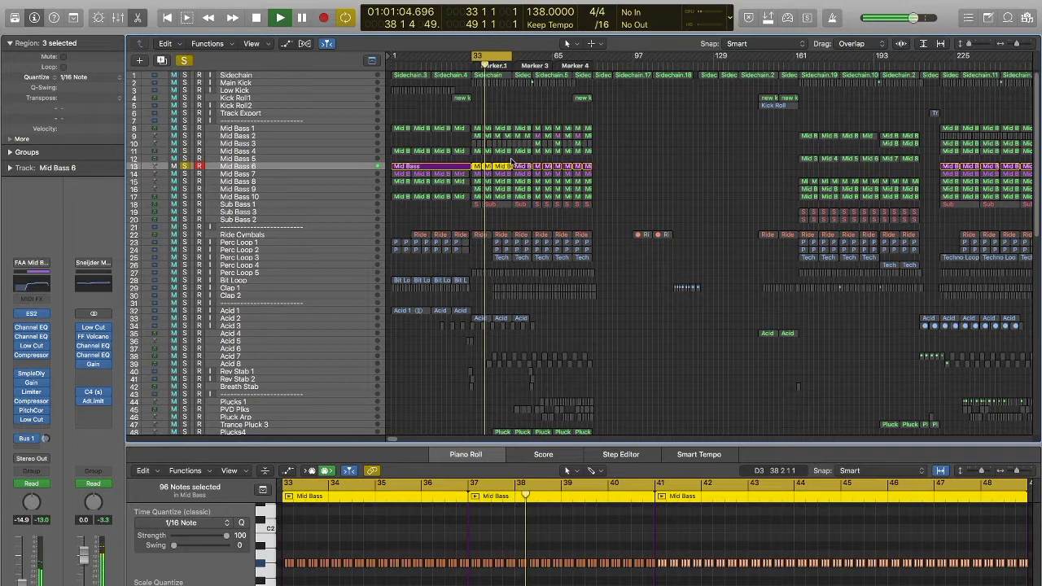
{"action": "key", "text": "shift+space"}
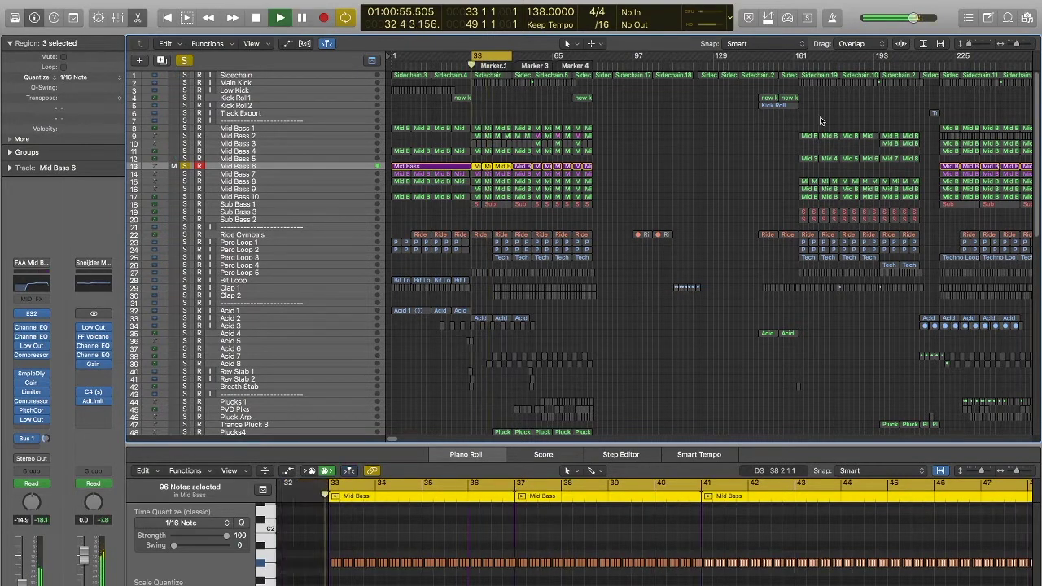
- Play Mid Bass 6 together with Mid Bass 4 from around bar 222, and view the ES2 synth settings of Mid Bass 6
{"action": "left_click", "coordinate": [949, 65]}
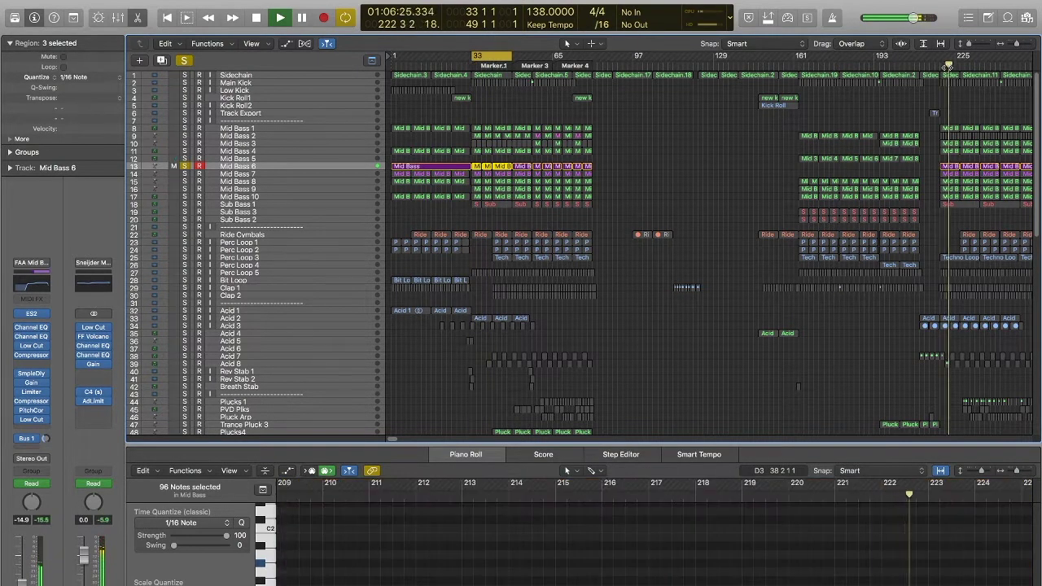
{"action": "left_click", "coordinate": [184, 152]}
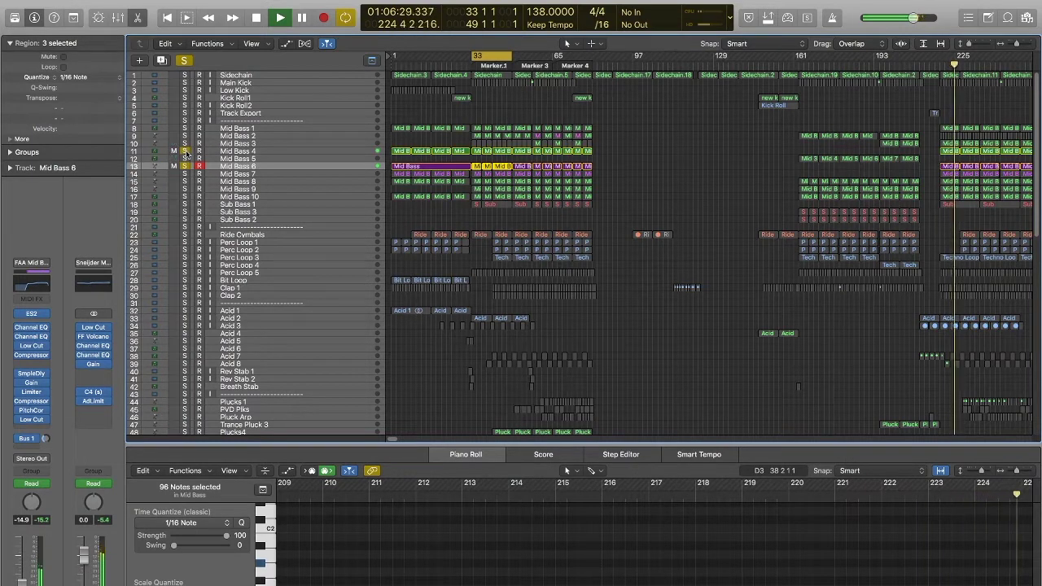
{"action": "key", "text": "space"}
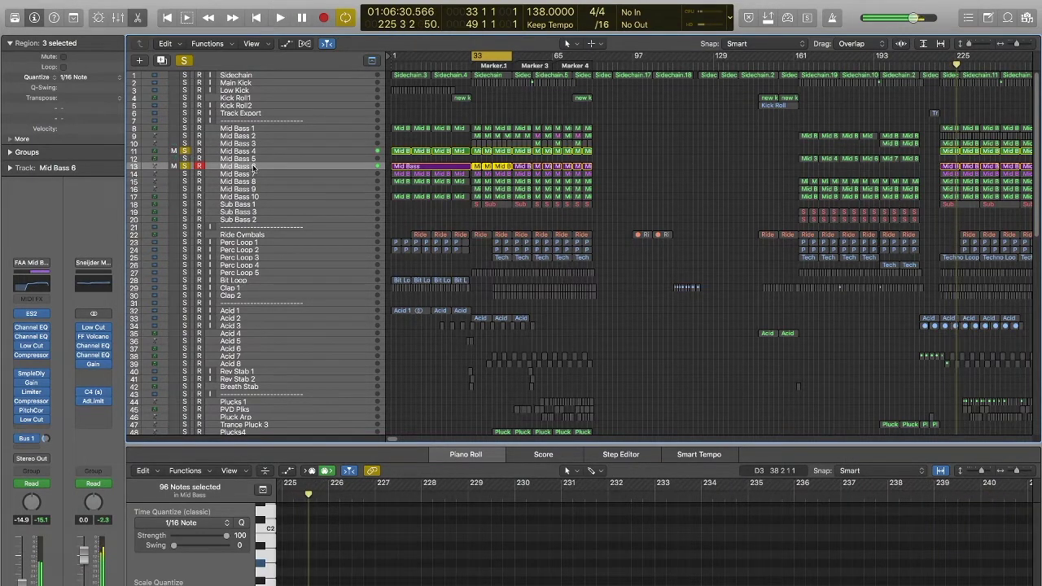
{"action": "left_click", "coordinate": [31, 314]}
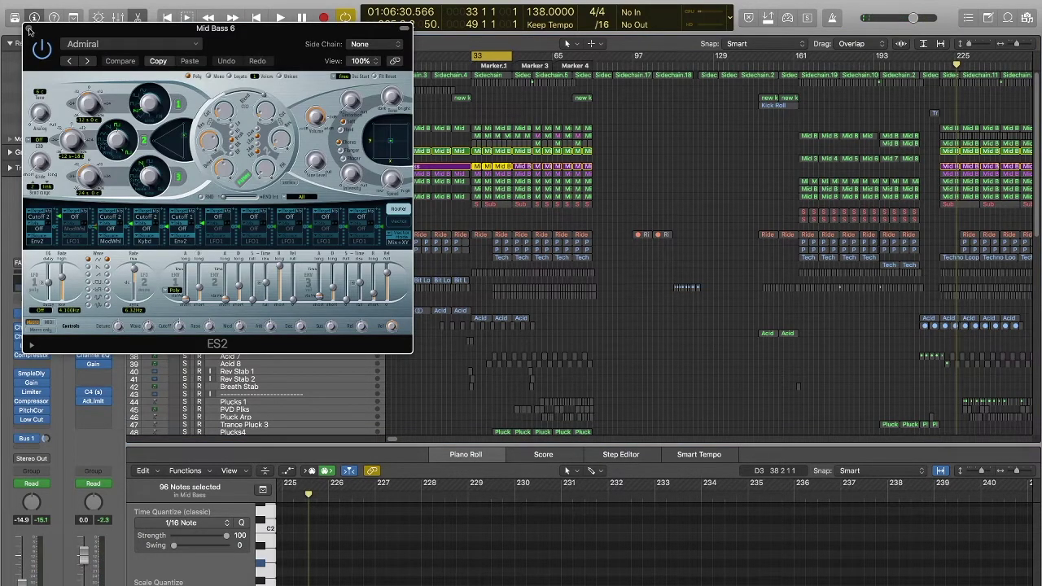
{"action": "left_click", "coordinate": [29, 30]}
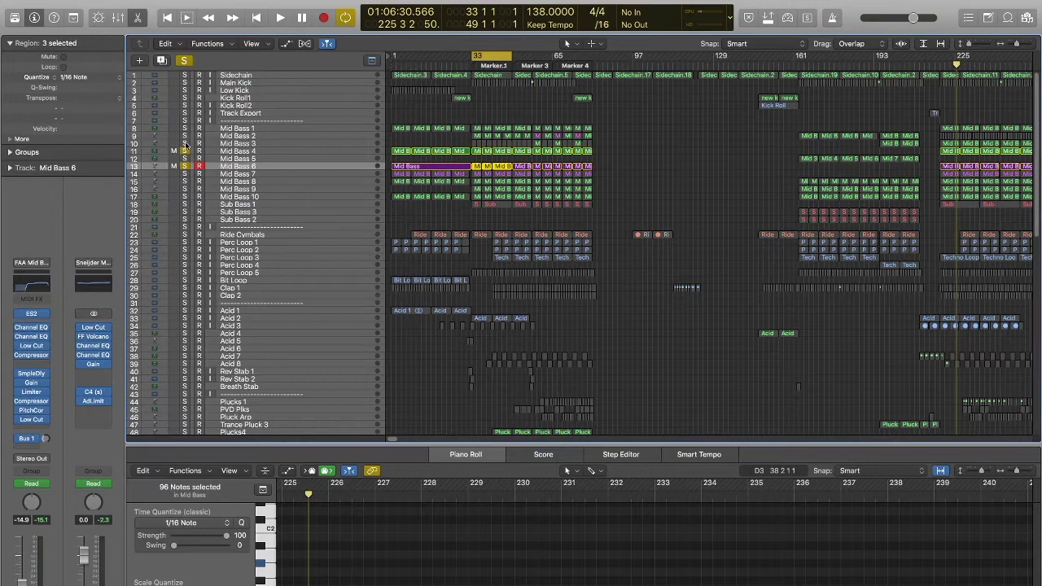
- Add Mid Bass 1 to 3 to the solo and play the bar 33 to 49 cycle, comparing it with and without Mid Bass 6
{"action": "left_click_drag", "start_coordinate": [185, 140], "coordinate": [186, 130]}
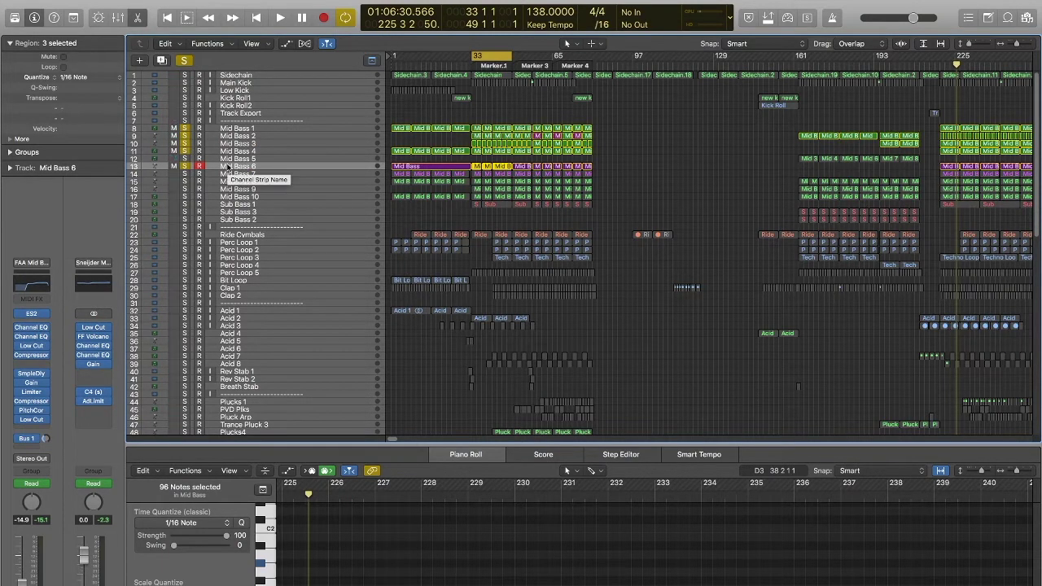
{"action": "key", "text": "space"}
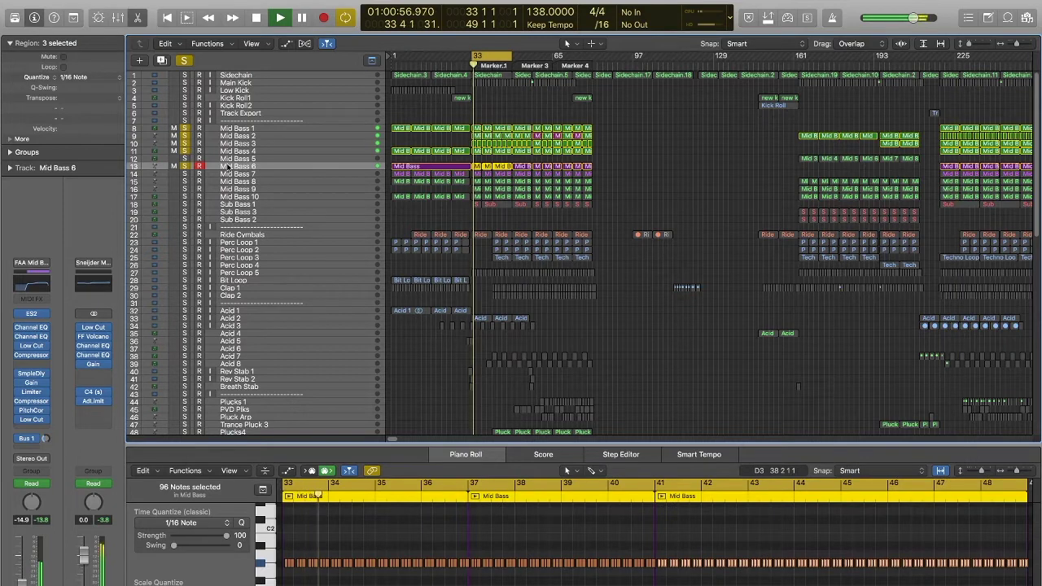
{"action": "left_click", "coordinate": [186, 167]}
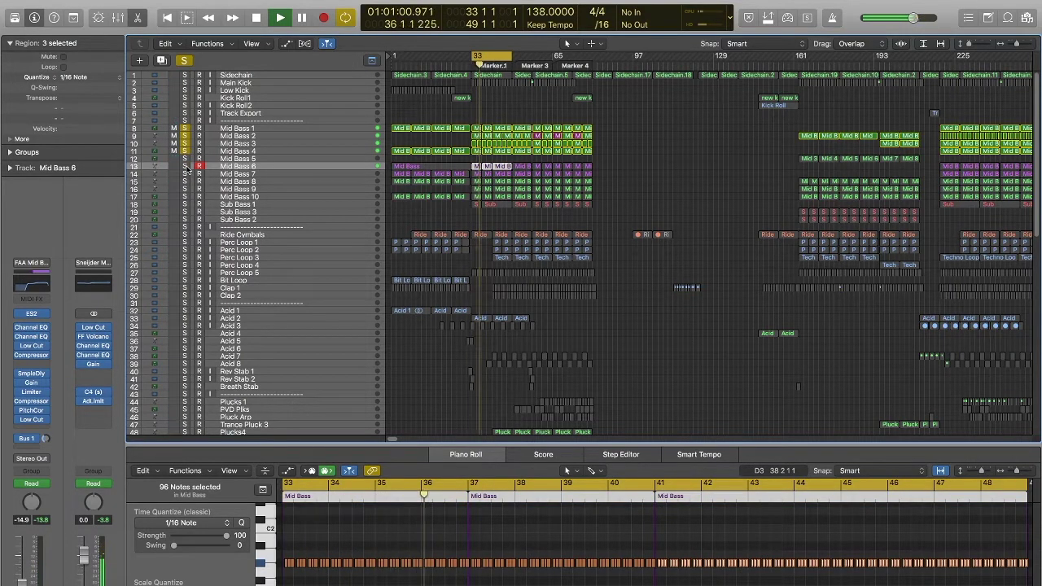
{"action": "left_click", "coordinate": [185, 167]}
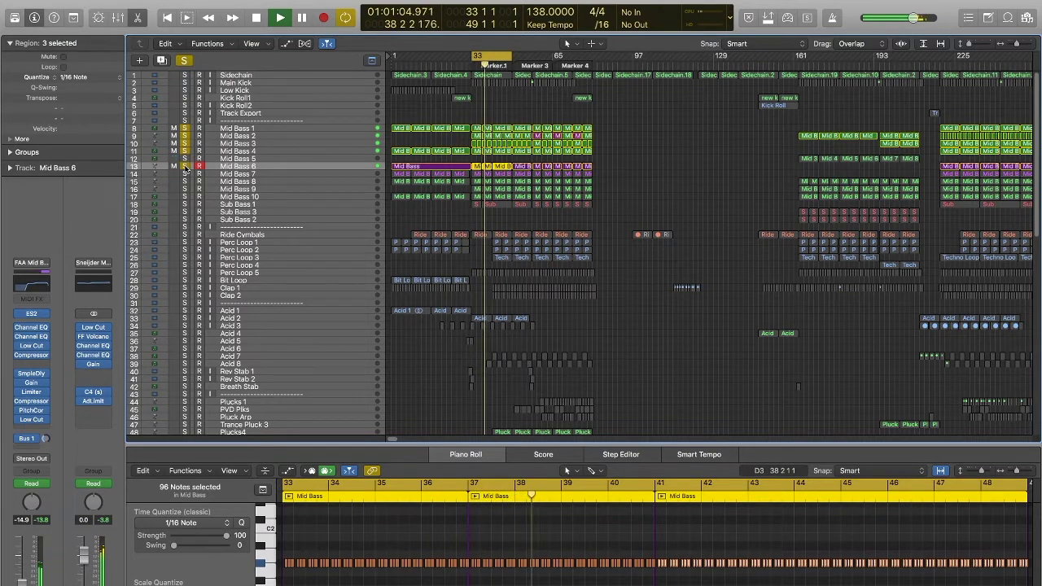
{"action": "left_click", "coordinate": [184, 167]}
{"action": "left_click", "coordinate": [185, 167]}
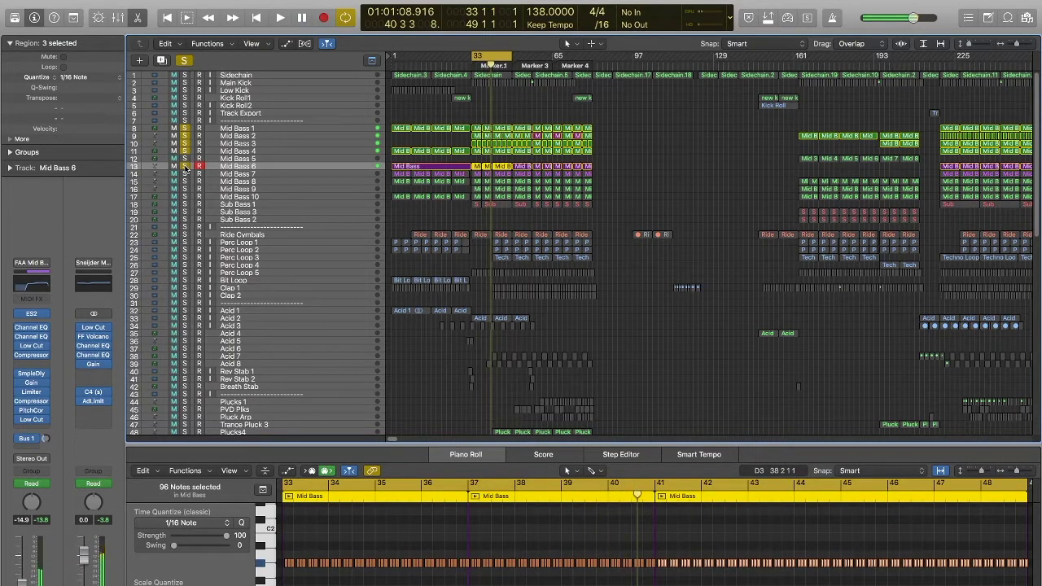
- Switch the solo to Mid Bass 7 alone, play it over the cycle and view its ES2 synth settings
{"action": "left_click_drag", "start_coordinate": [185, 153], "coordinate": [185, 129]}
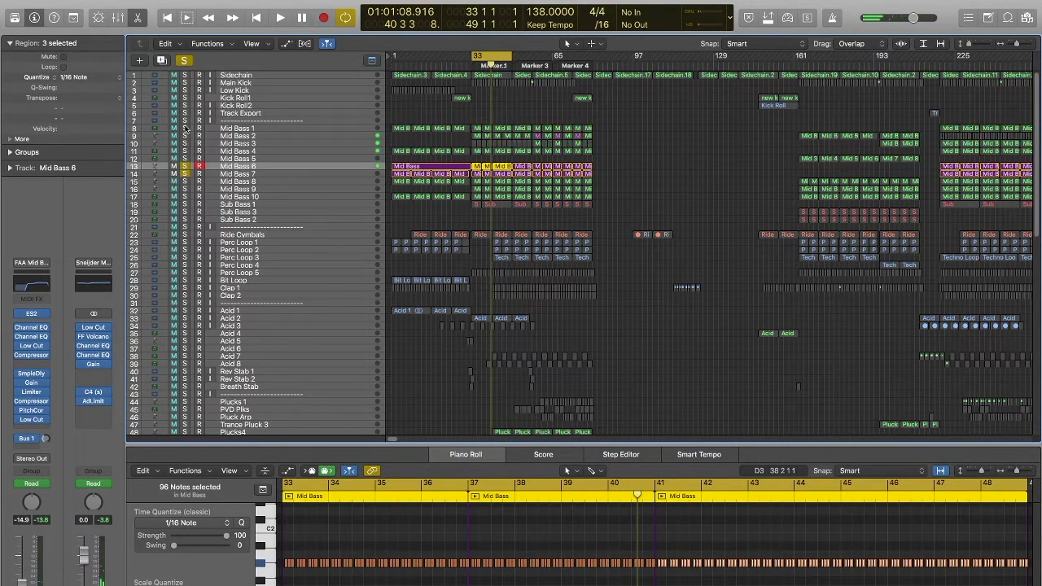
{"action": "left_click", "coordinate": [246, 175]}
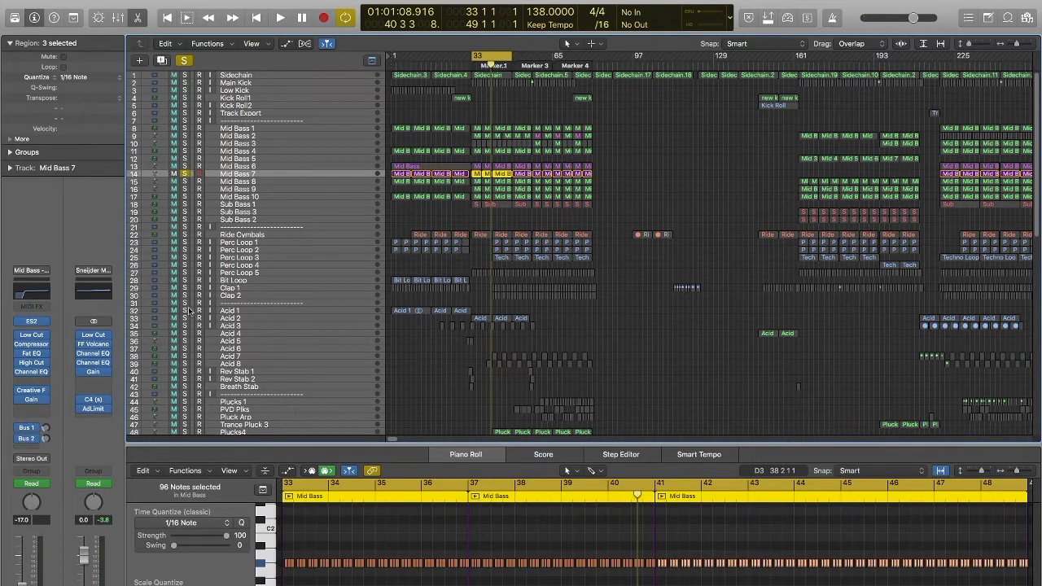
{"action": "key", "text": "space"}
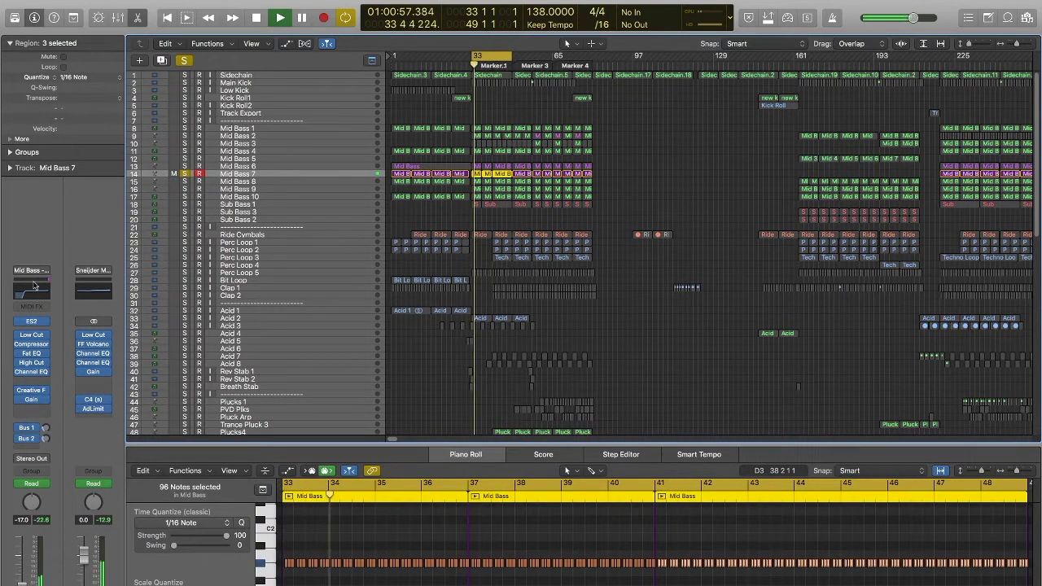
{"action": "mouse_move", "coordinate": [33, 322]}
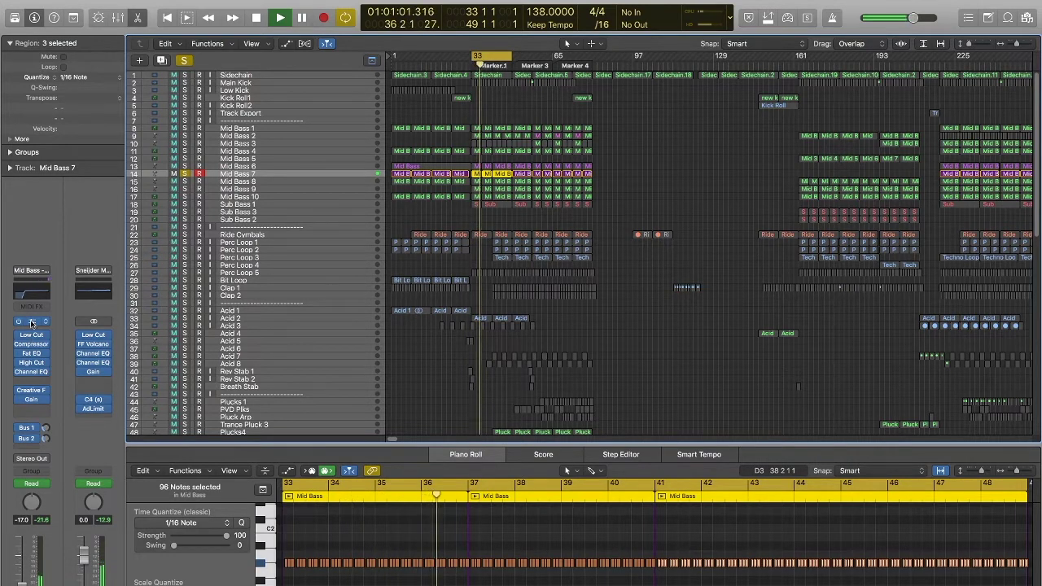
{"action": "left_click", "coordinate": [31, 323]}
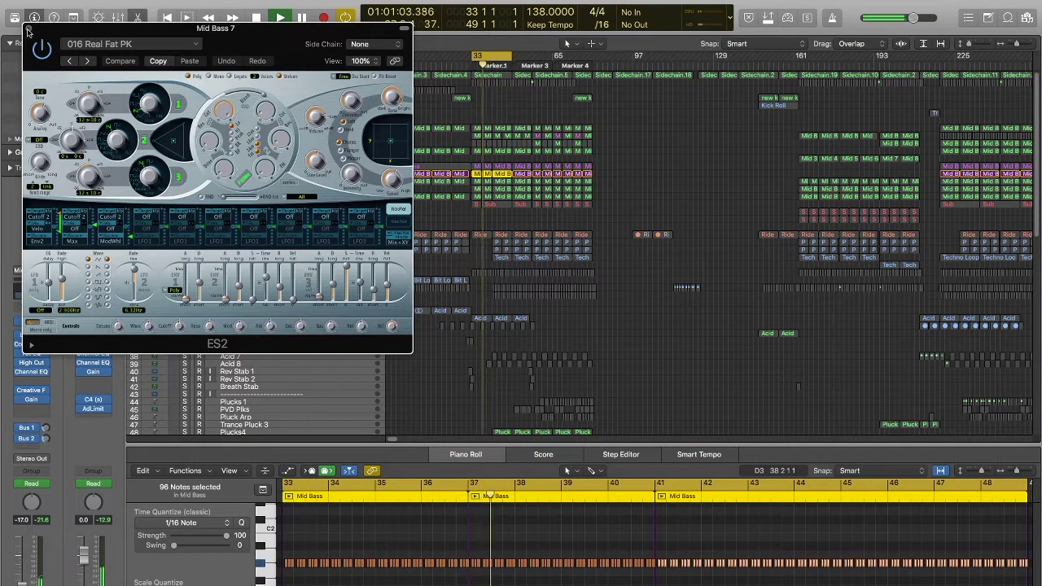
{"action": "left_click", "coordinate": [29, 30]}
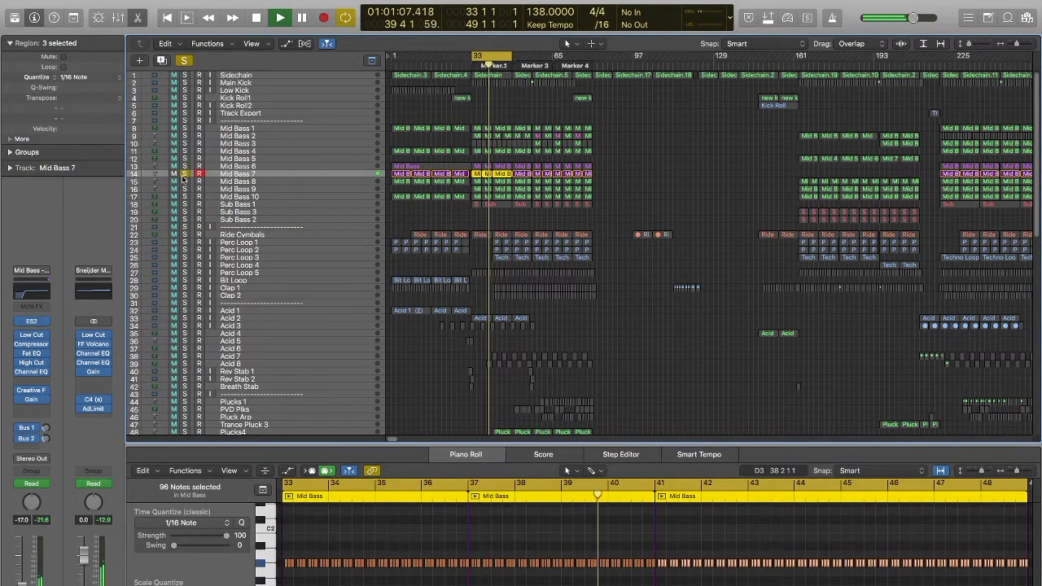
- Layer Mid Bass 7 with Mid Bass 6 and Mid Bass 1 to 4, compare without 6 and 7, and clear all solos
{"action": "left_click", "coordinate": [184, 173]}
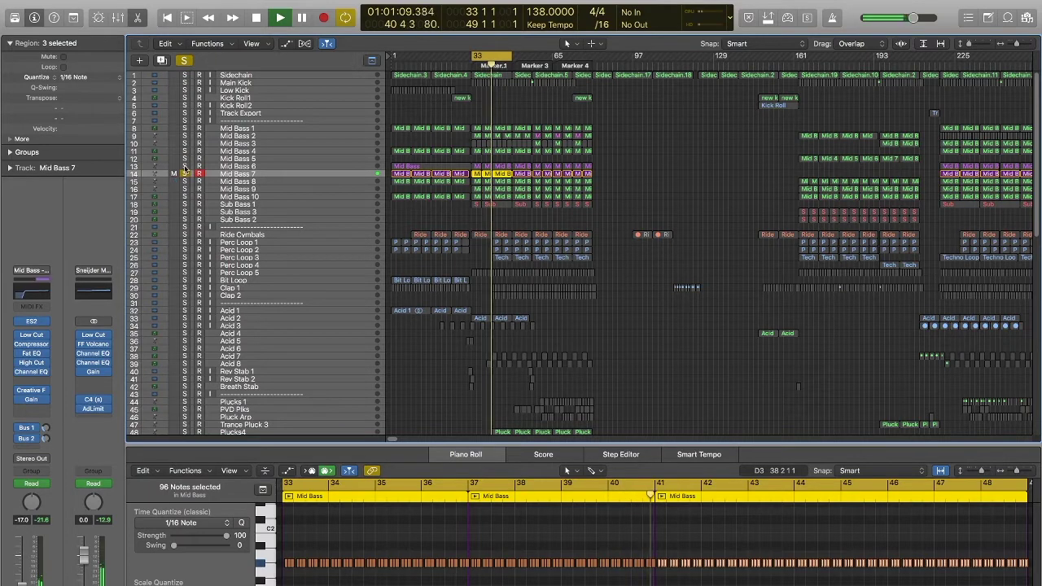
{"action": "left_click", "coordinate": [185, 167]}
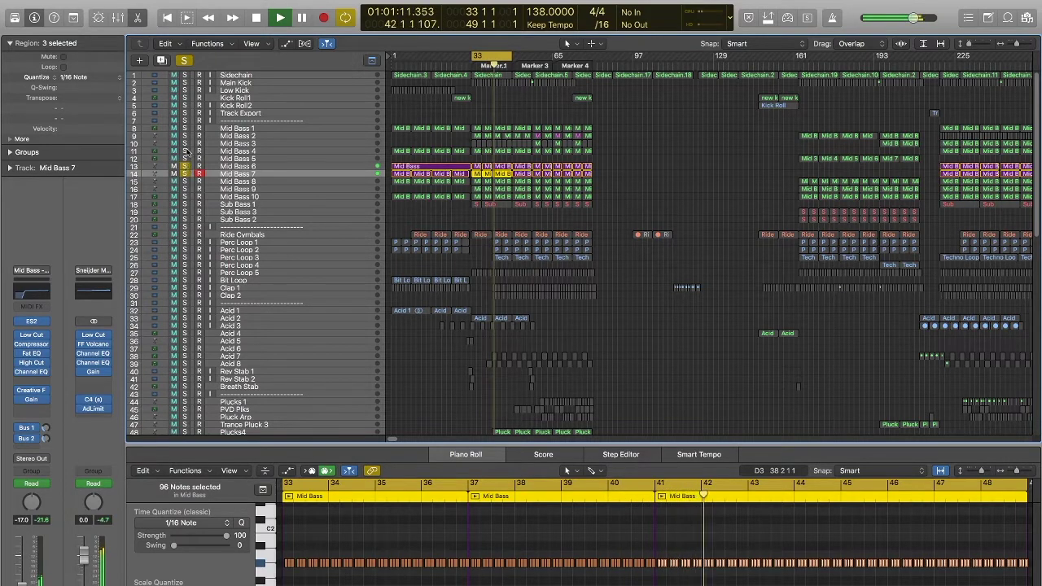
{"action": "left_click", "coordinate": [185, 144]}
{"action": "left_click", "coordinate": [185, 128]}
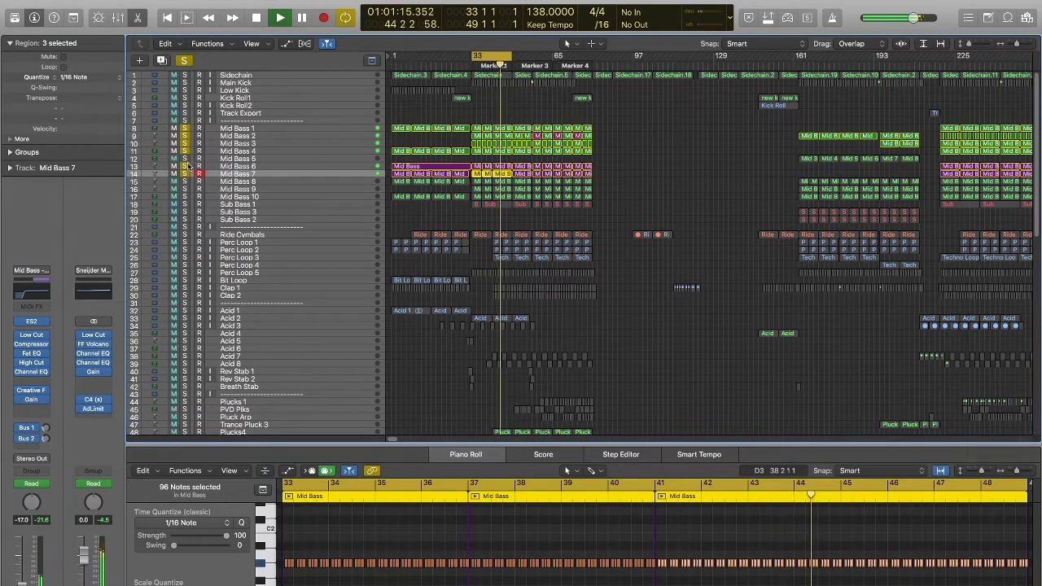
{"action": "left_click", "coordinate": [186, 166]}
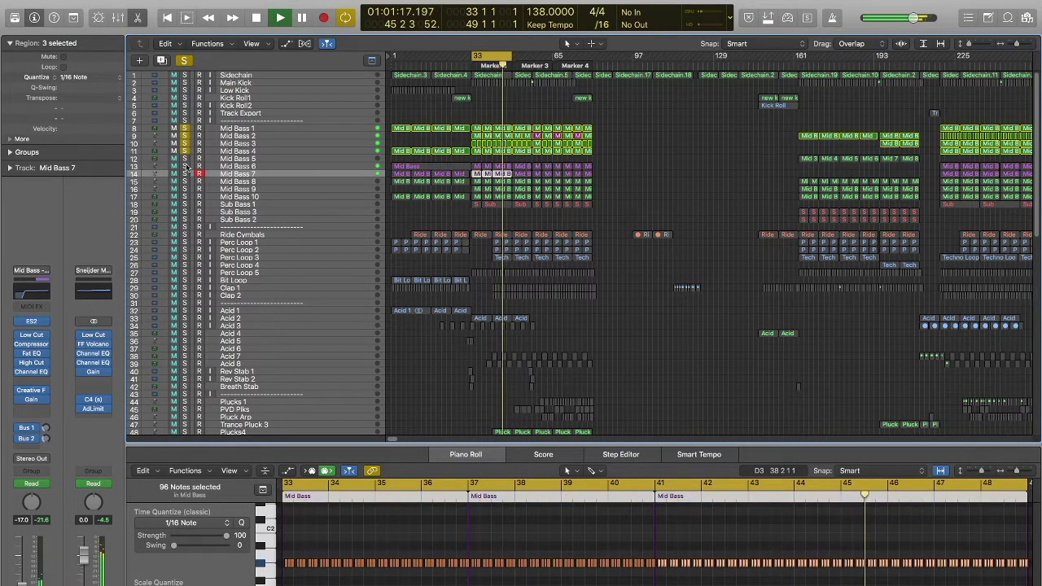
{"action": "left_click", "coordinate": [185, 129], "text": "alt"}
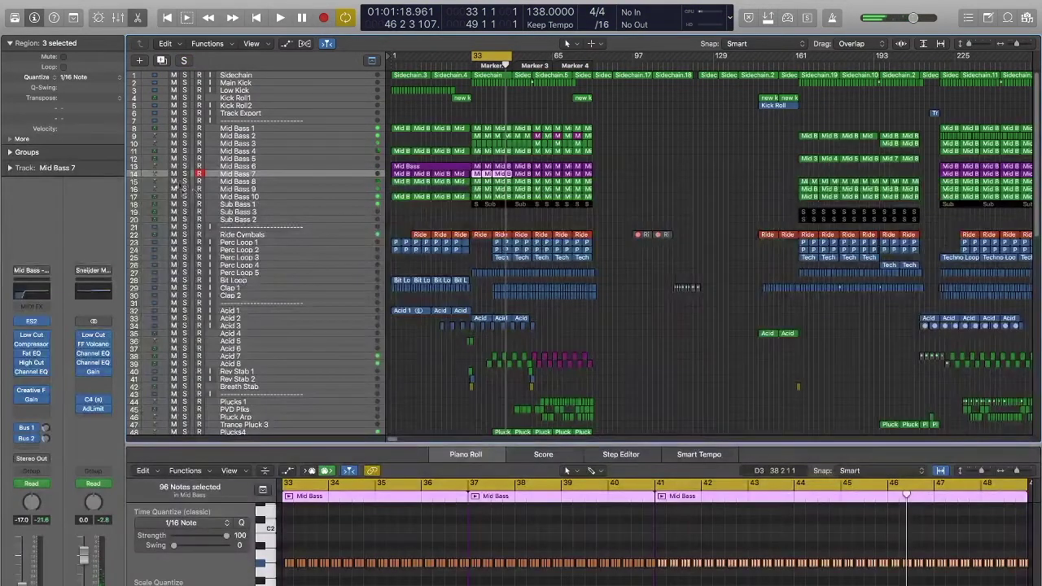
- Solo Mid Bass 8, play it over the cycle and view its ES2 synth settings
{"action": "left_click", "coordinate": [184, 181]}
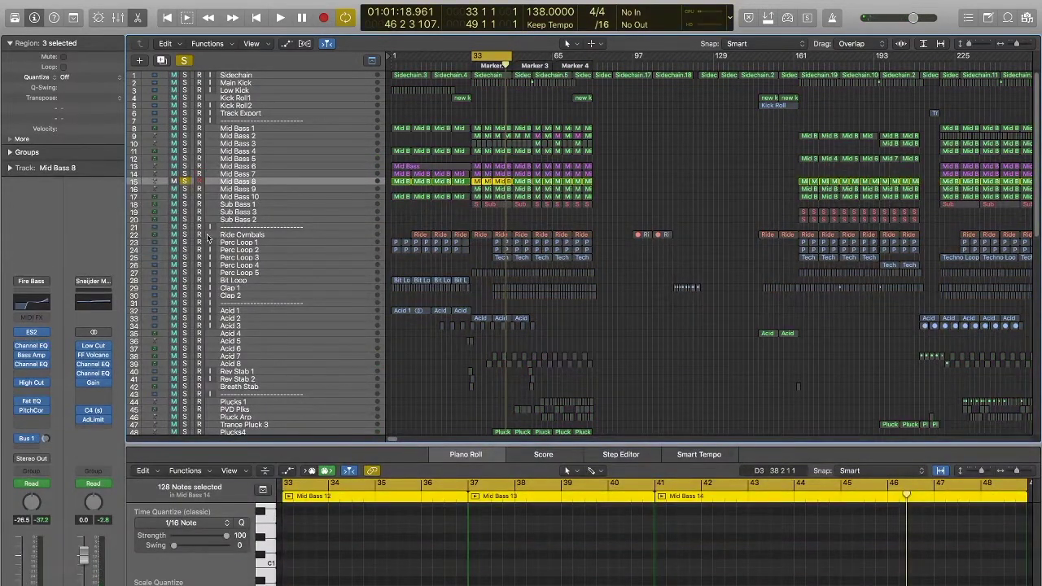
{"action": "key", "text": "space"}
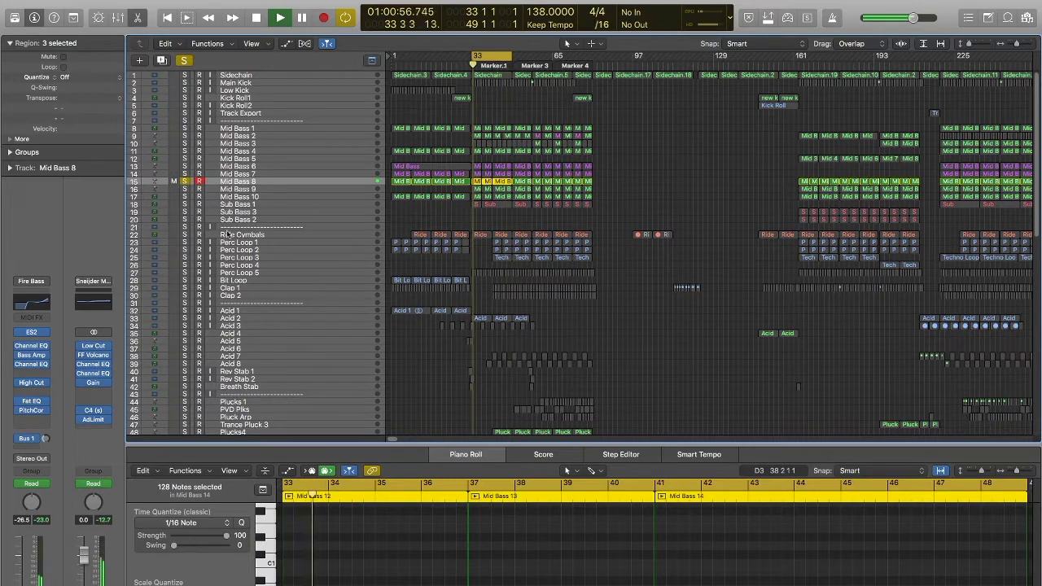
{"action": "left_click", "coordinate": [30, 334]}
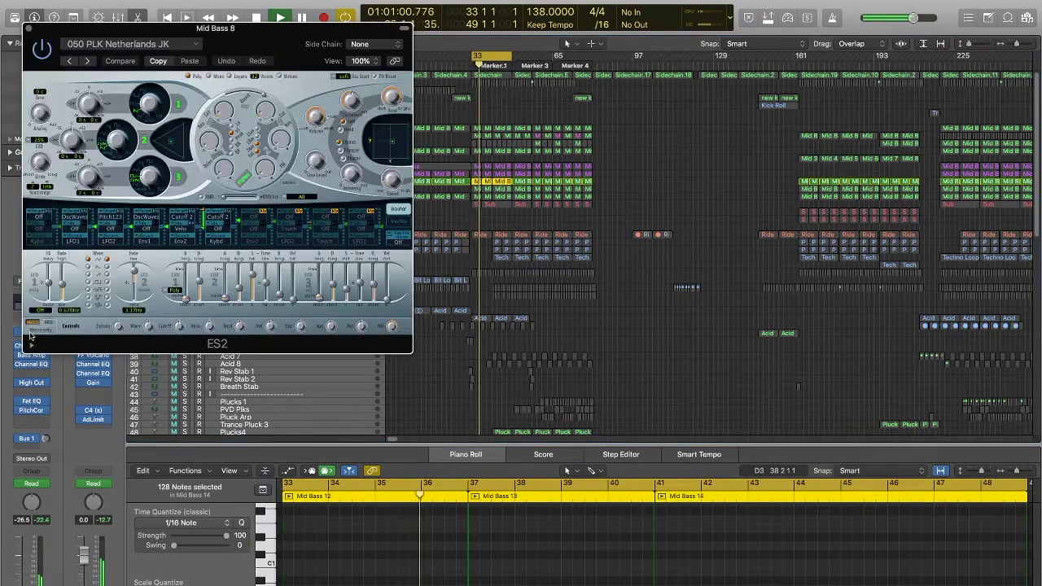
{"action": "left_click", "coordinate": [29, 30]}
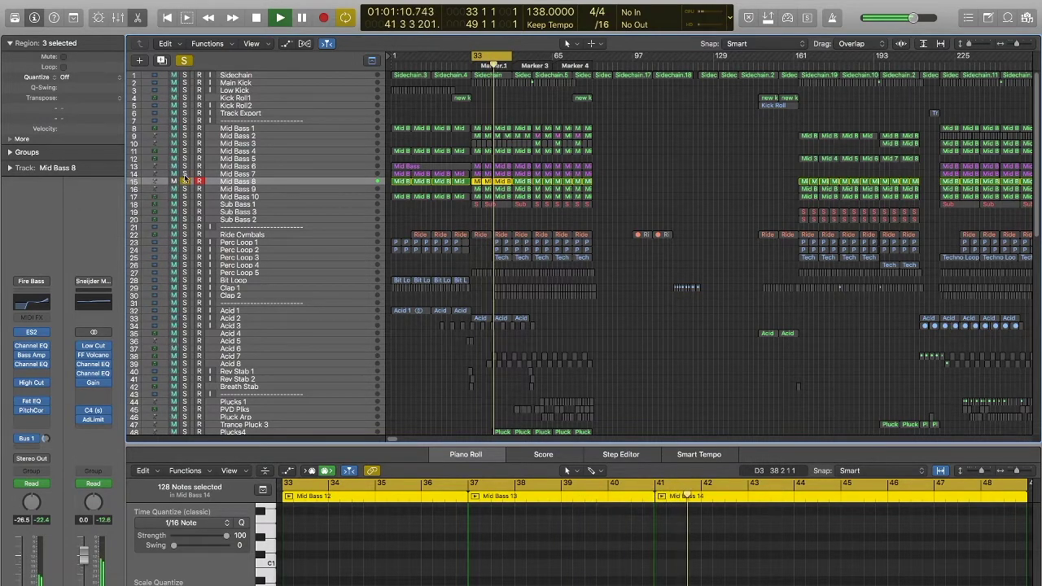
- Play Mid Bass 8 layered with Mid Bass 6, 7 and 1 to 4, toggling individual solos to compare, and drop Mid Bass 1 to 3
{"action": "left_click_drag", "start_coordinate": [186, 175], "coordinate": [185, 169]}
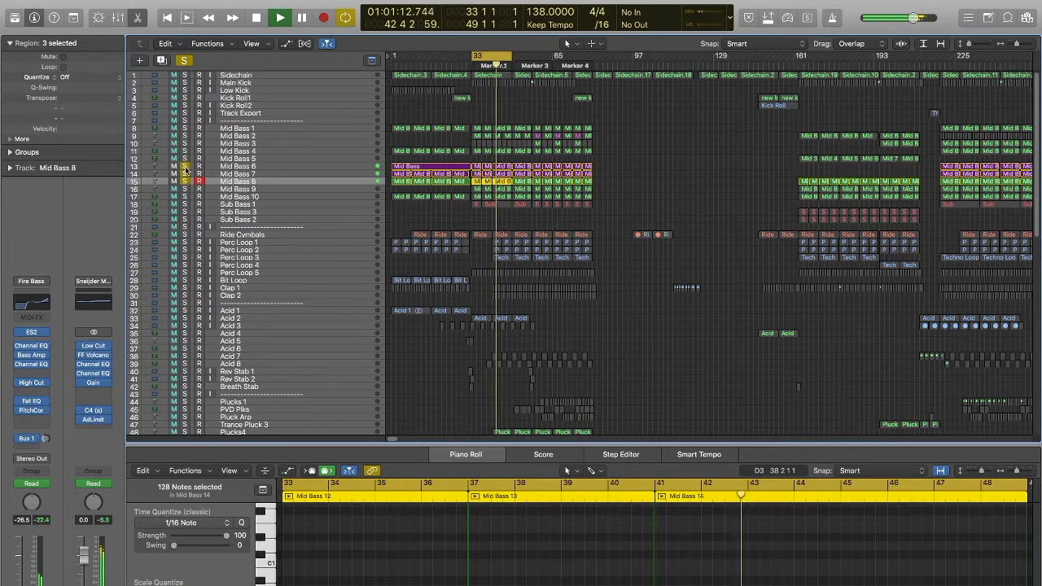
{"action": "left_click_drag", "start_coordinate": [185, 129], "coordinate": [185, 144]}
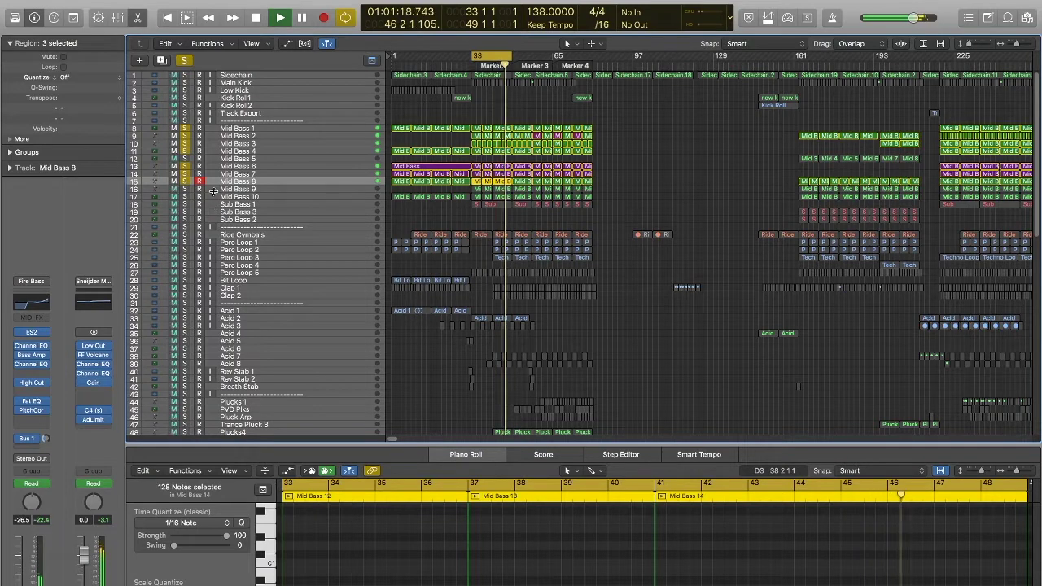
{"action": "left_click", "coordinate": [185, 151]}
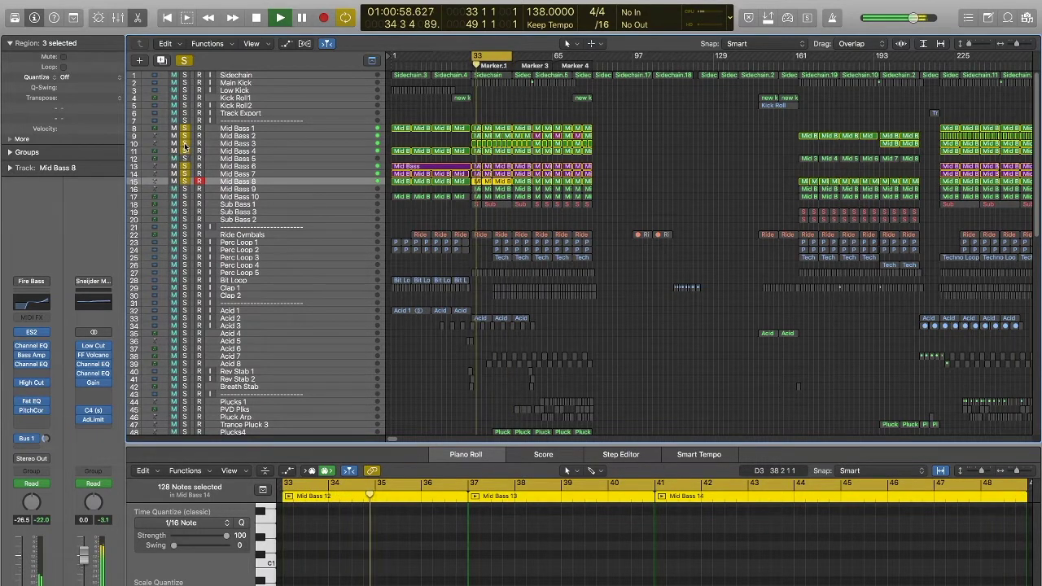
{"action": "left_click", "coordinate": [185, 144]}
{"action": "left_click", "coordinate": [185, 143]}
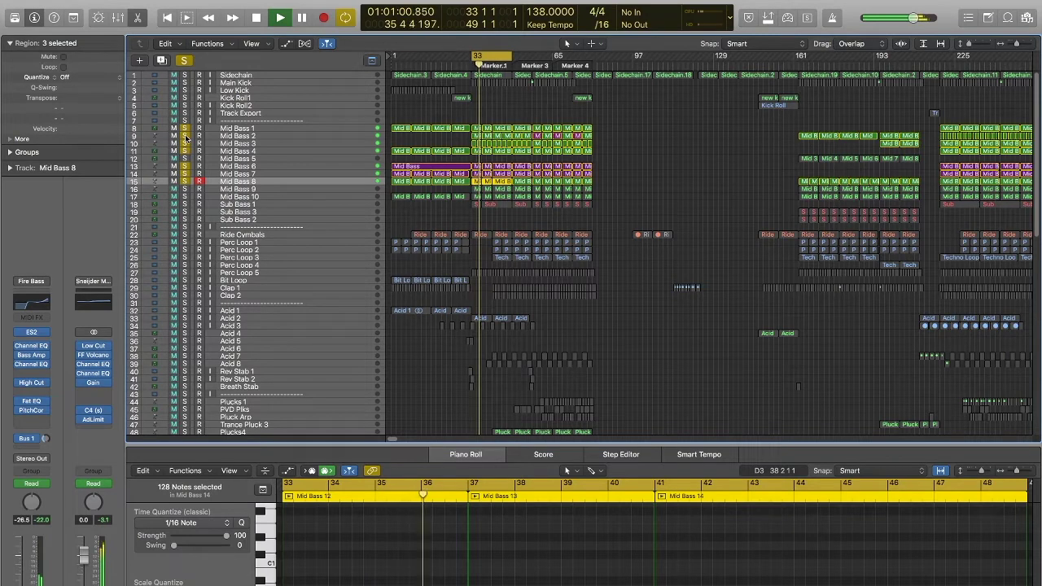
{"action": "left_click", "coordinate": [185, 136]}
{"action": "left_click_drag", "start_coordinate": [186, 128], "coordinate": [185, 143]}
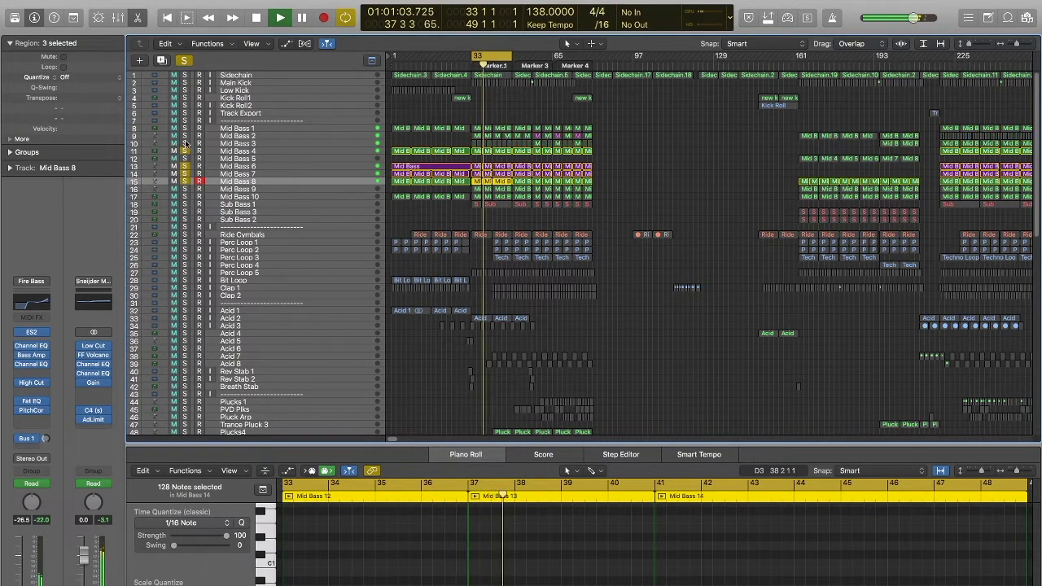
{"action": "key", "text": "space"}
- Solo only Mid Bass 9 and play it over the cycle, adding Mid Bass 8 for comparison before stopping playback
{"action": "left_click", "coordinate": [185, 188]}
{"action": "left_click_drag", "start_coordinate": [185, 184], "coordinate": [185, 166]}
{"action": "left_click", "coordinate": [242, 192]}
{"action": "key", "text": "space"}
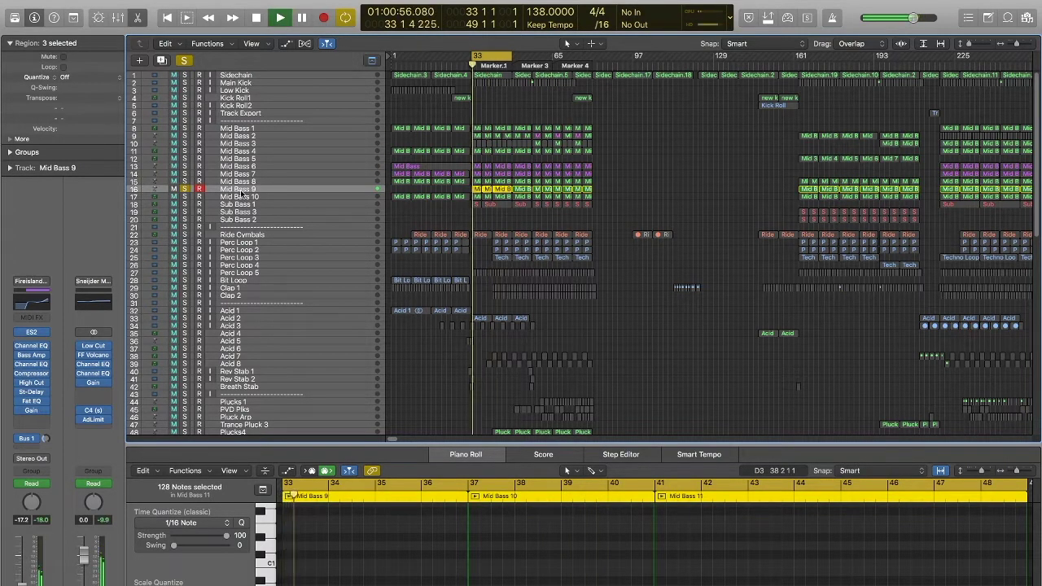
{"action": "left_click", "coordinate": [185, 181]}
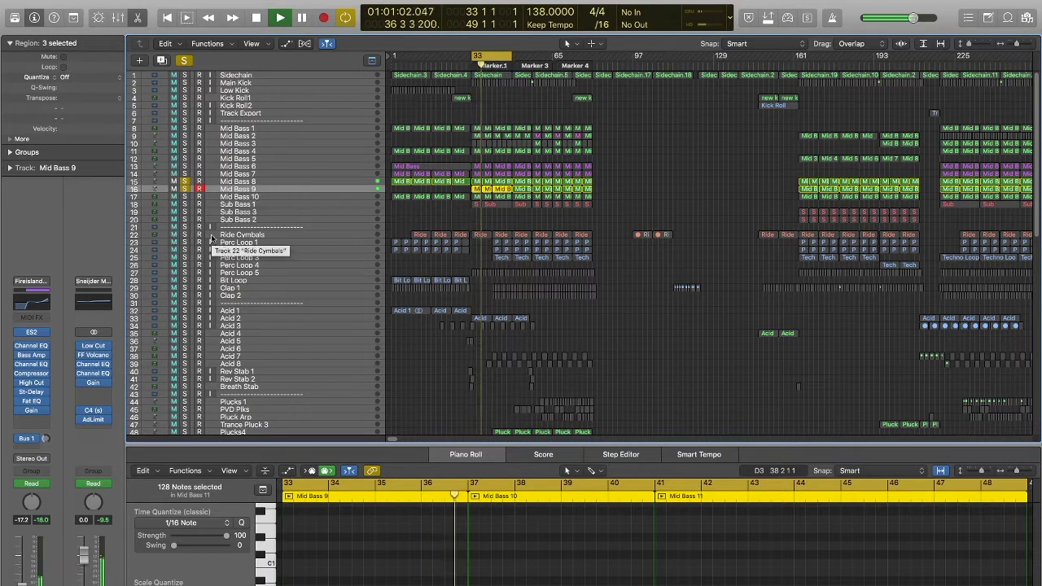
{"action": "key", "text": "space"}
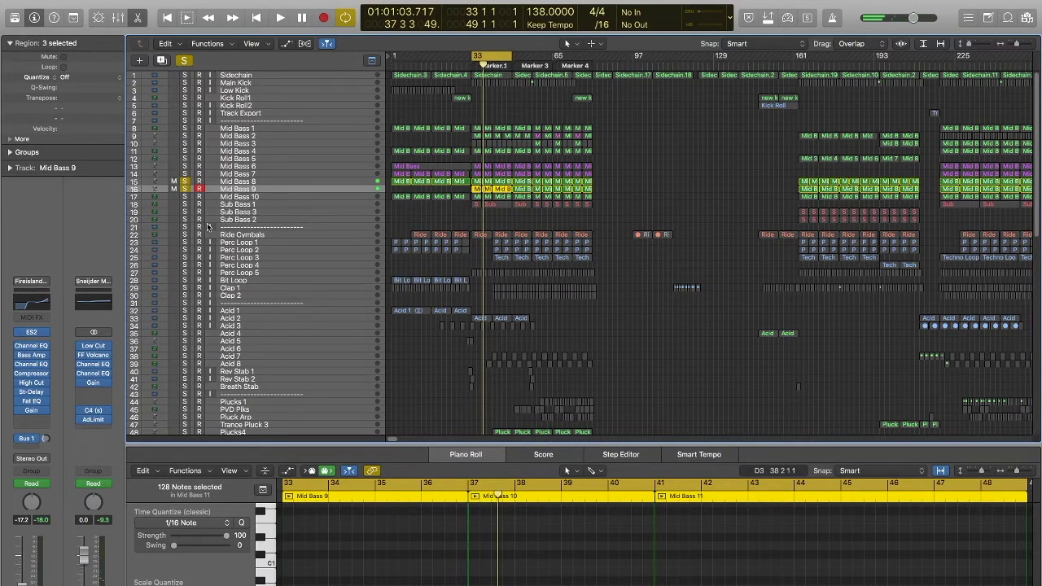
- Drop Mid Bass 9's solo, play the cycle on Mid Bass 8 and view Mid Bass 9's ES2 synth settings
{"action": "left_click", "coordinate": [174, 189]}
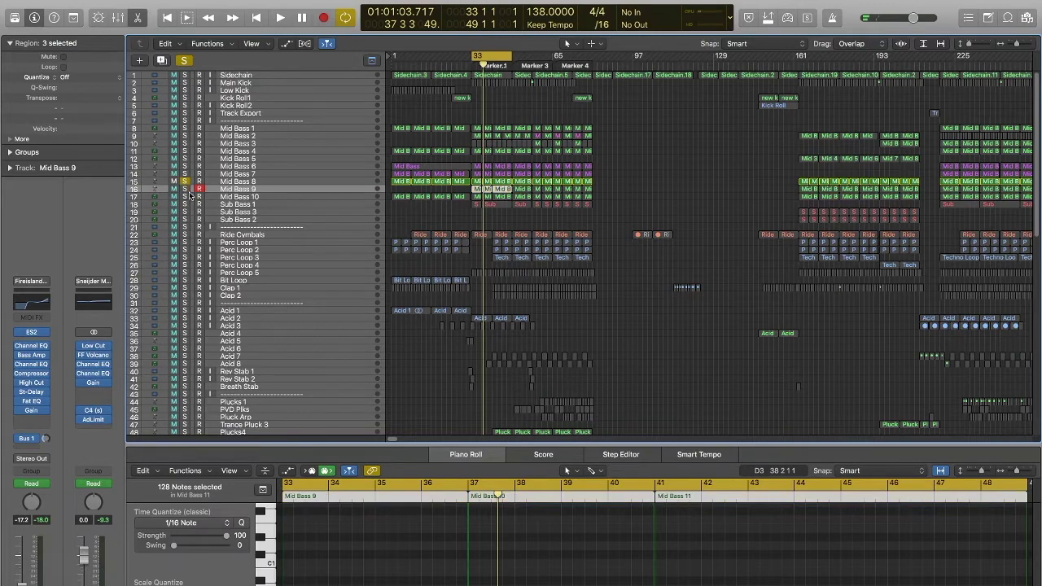
{"action": "left_click", "coordinate": [32, 333]}
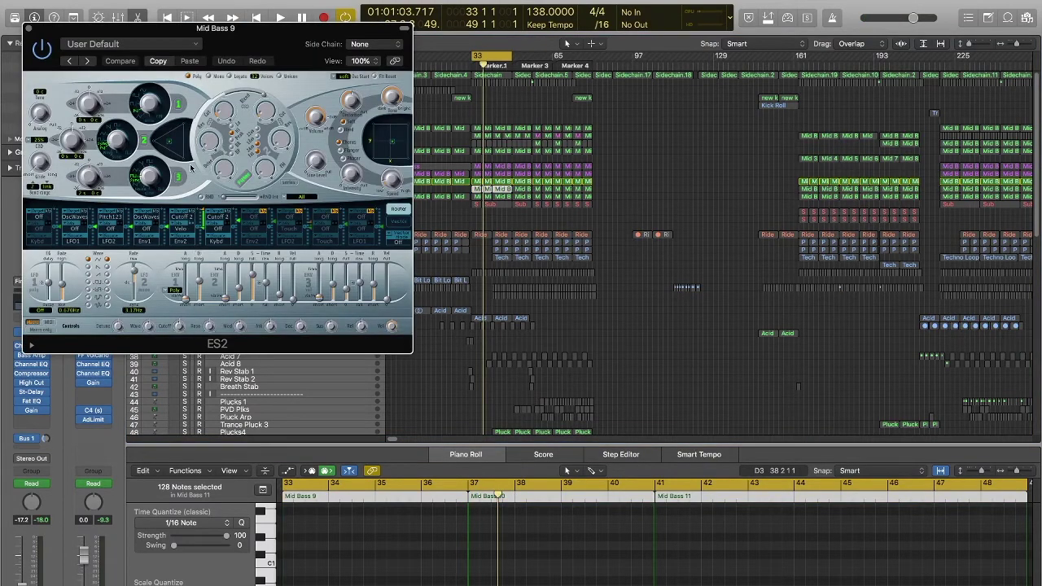
{"action": "left_click_drag", "start_coordinate": [149, 38], "coordinate": [308, 153]}
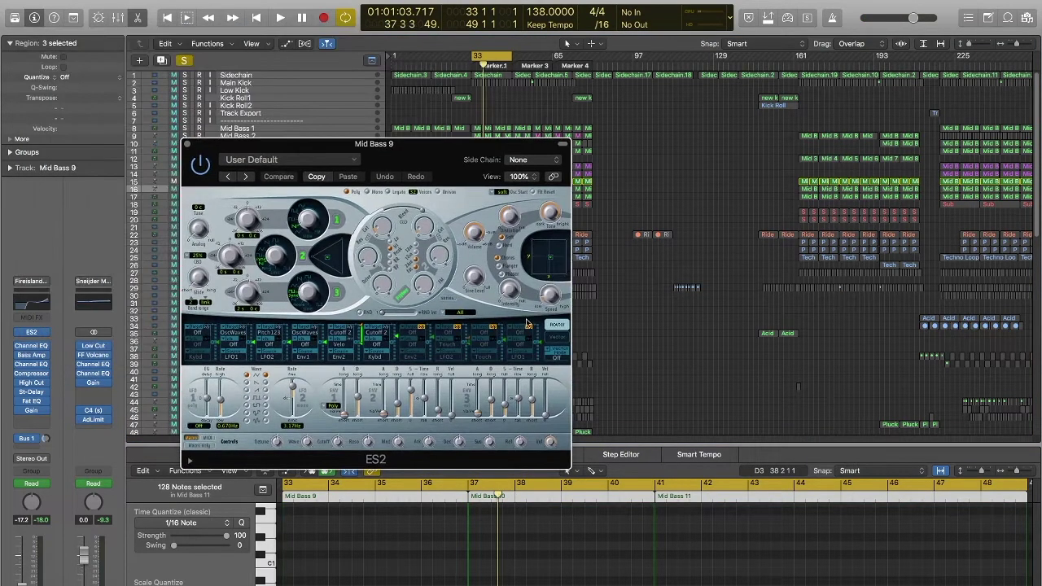
{"action": "key", "text": "space"}
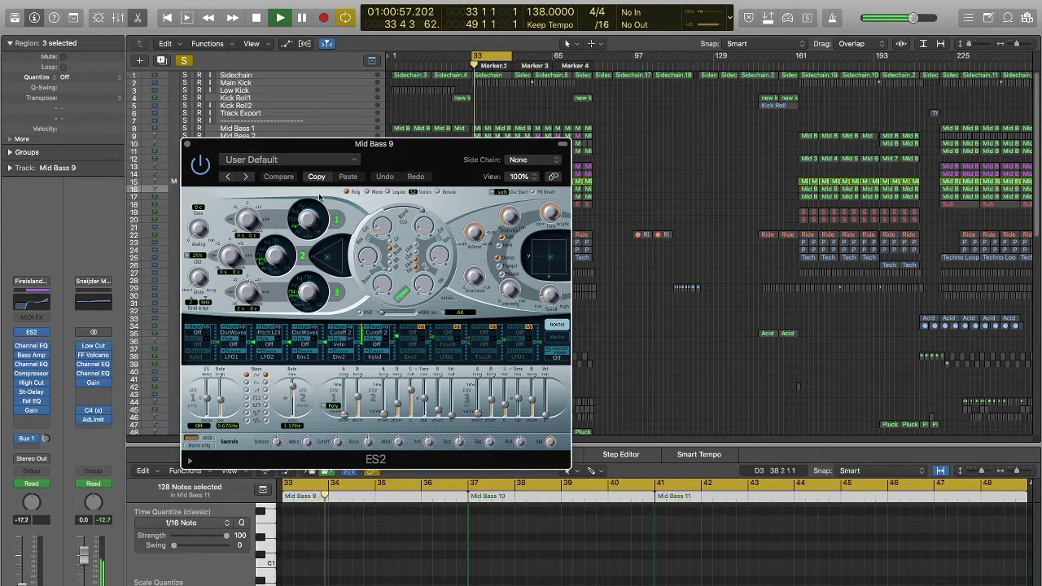
{"action": "left_click_drag", "start_coordinate": [276, 149], "coordinate": [457, 130]}
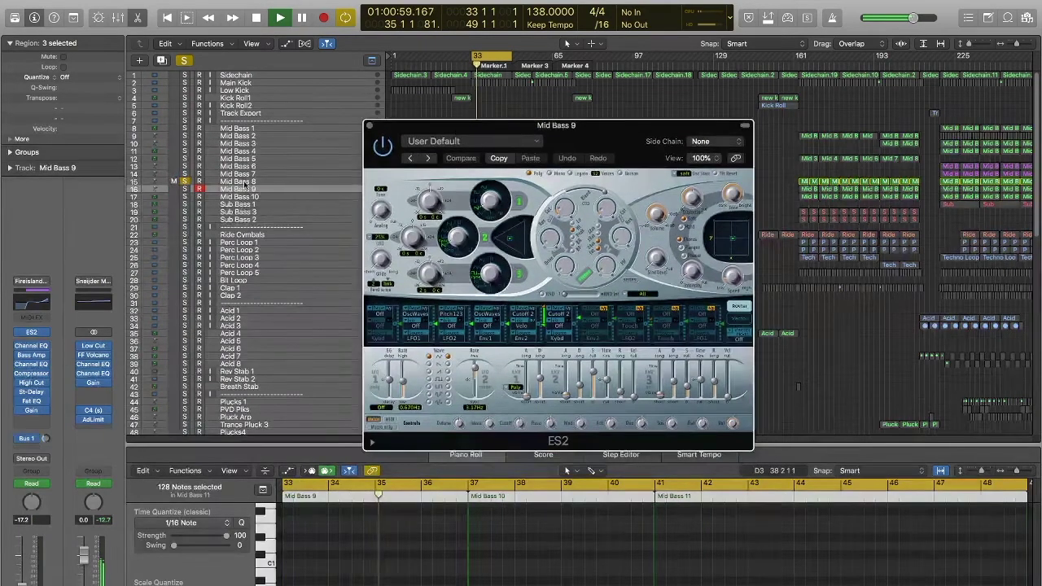
- Inspect Mid Bass 8's ES2 settings during playback, try its chorus, flanger and phaser section, and close the synth
{"action": "left_click", "coordinate": [244, 181]}
{"action": "key", "text": "v"}
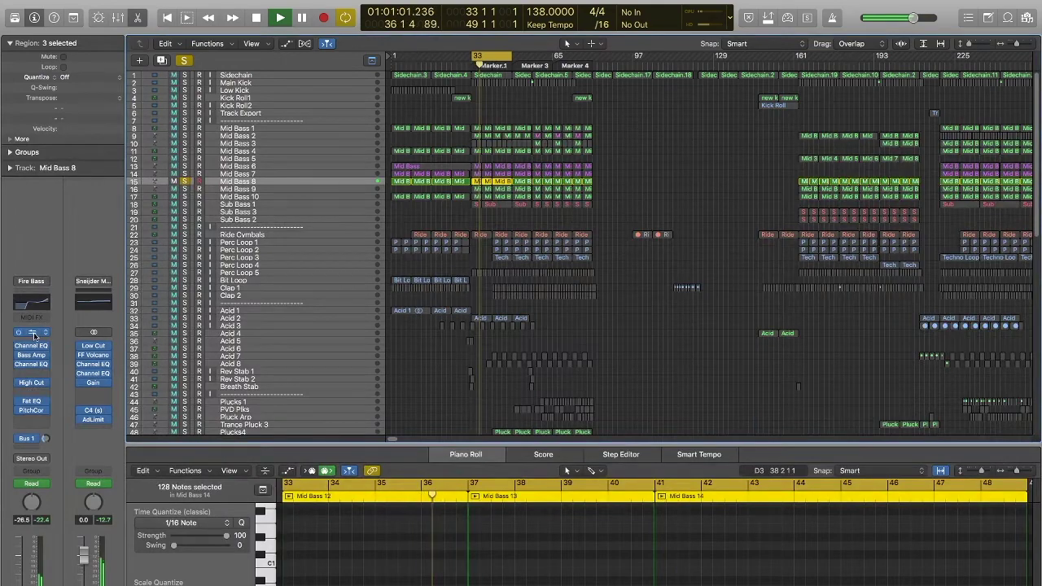
{"action": "left_click", "coordinate": [34, 335]}
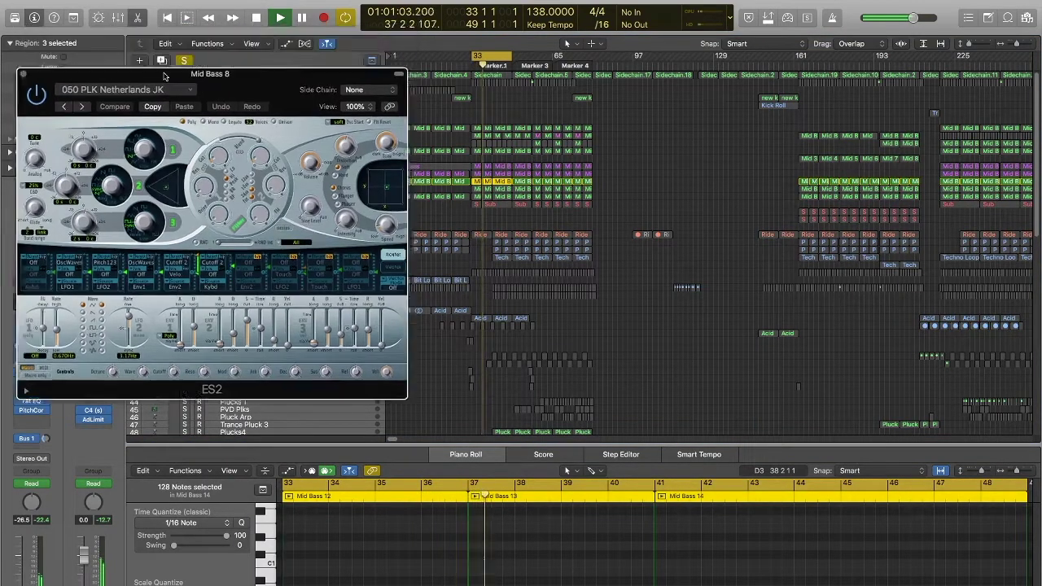
{"action": "left_click_drag", "start_coordinate": [164, 76], "coordinate": [258, 238]}
{"action": "left_click_drag", "start_coordinate": [434, 368], "coordinate": [442, 349]}
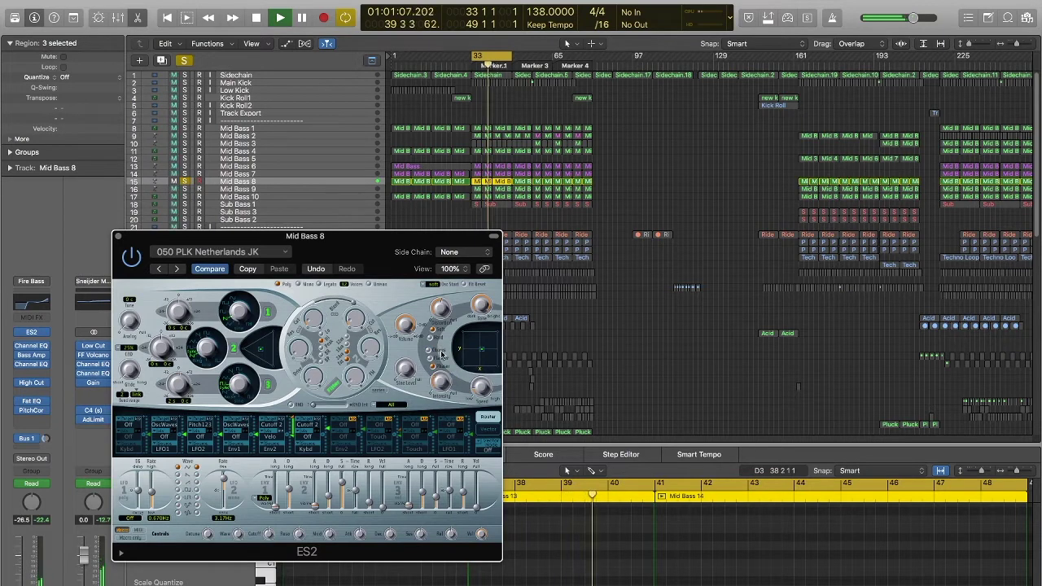
{"action": "left_click", "coordinate": [439, 391]}
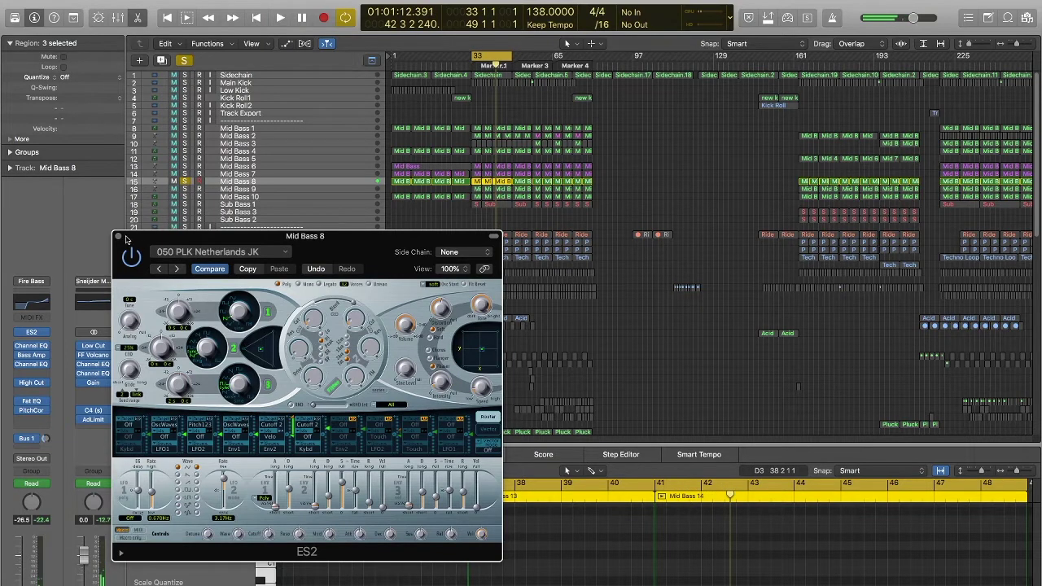
{"action": "left_click", "coordinate": [119, 237]}
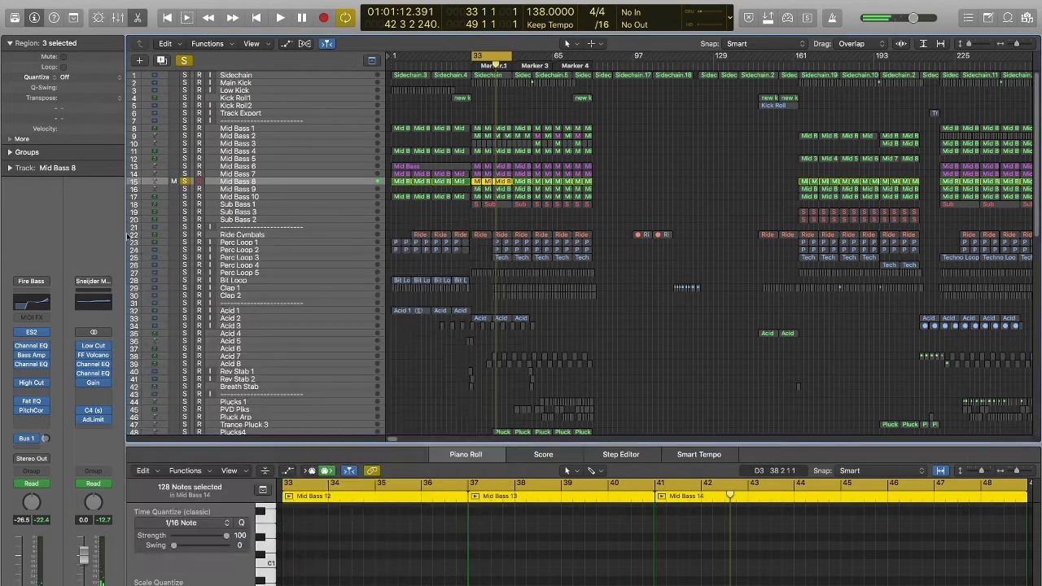
- Add Mid Bass 9 to the Mid Bass 8 solo and play both layers together briefly
{"action": "left_click", "coordinate": [184, 189]}
{"action": "key", "text": "space"}
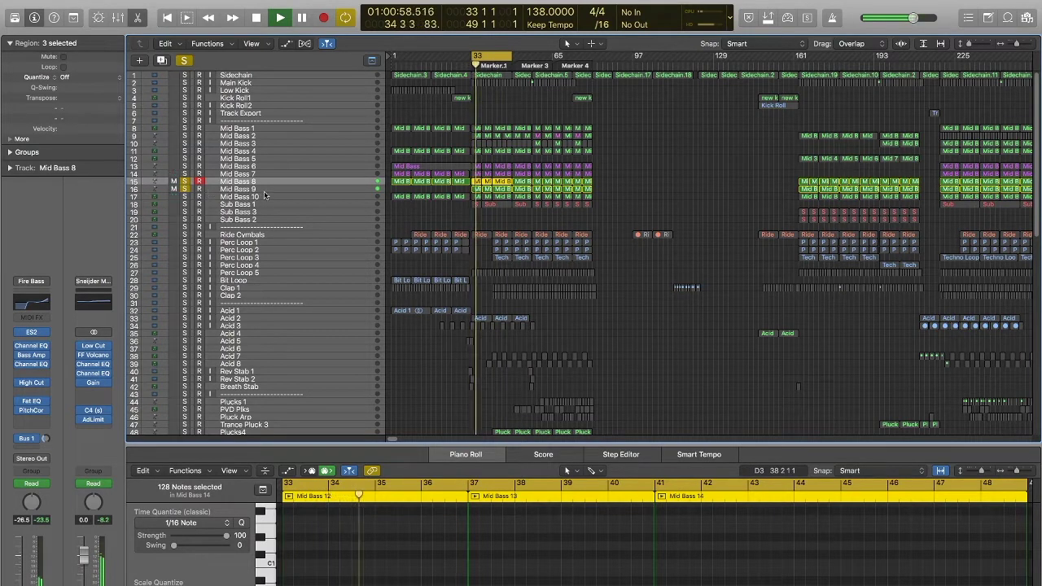
{"action": "key", "text": "space"}
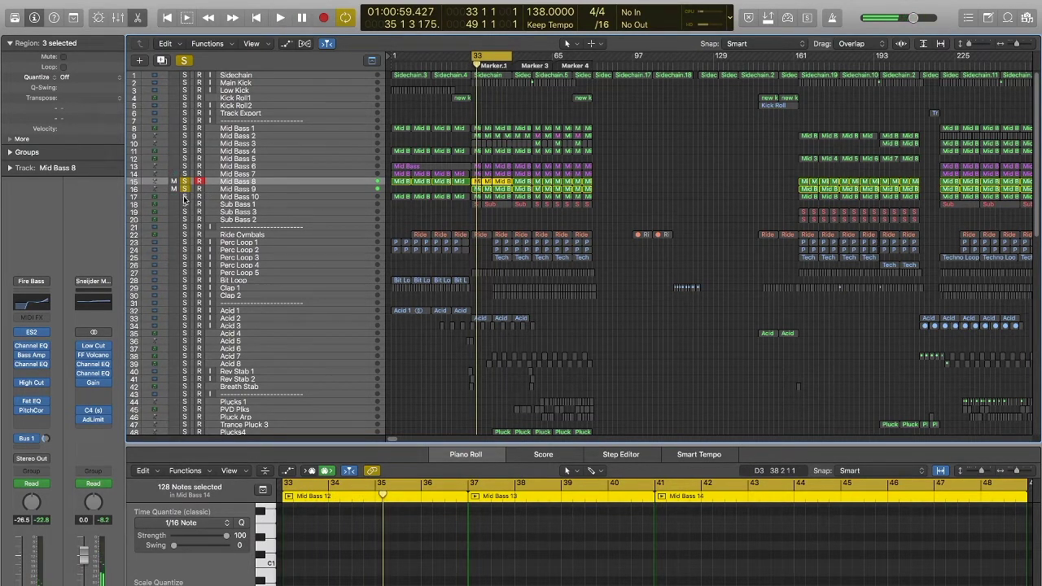
- Solo only Mid Bass 10, select its track and play it over the cycle
{"action": "left_click", "coordinate": [185, 197]}
{"action": "left_click", "coordinate": [233, 198]}
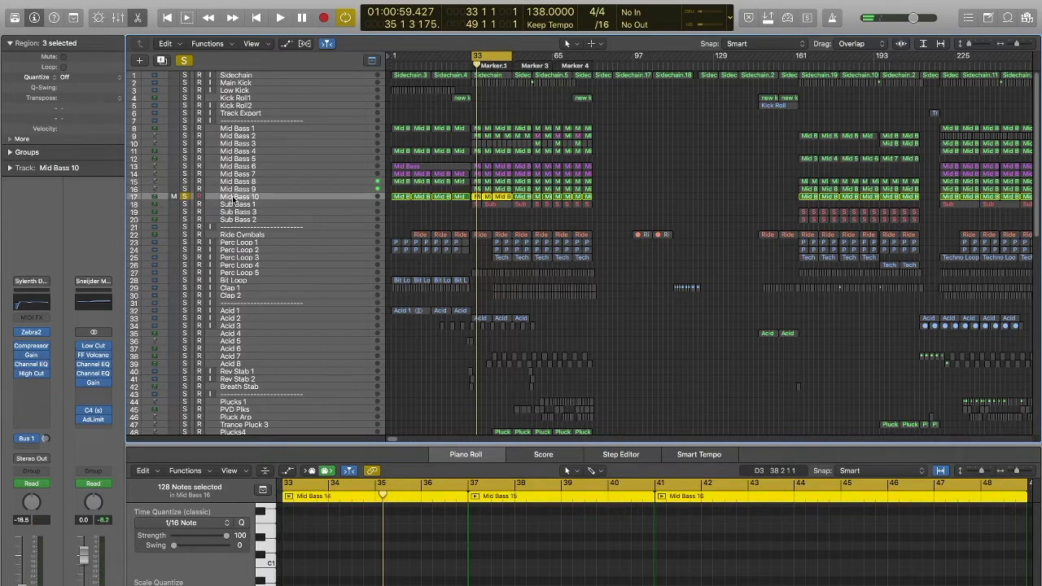
{"action": "key", "text": "space"}
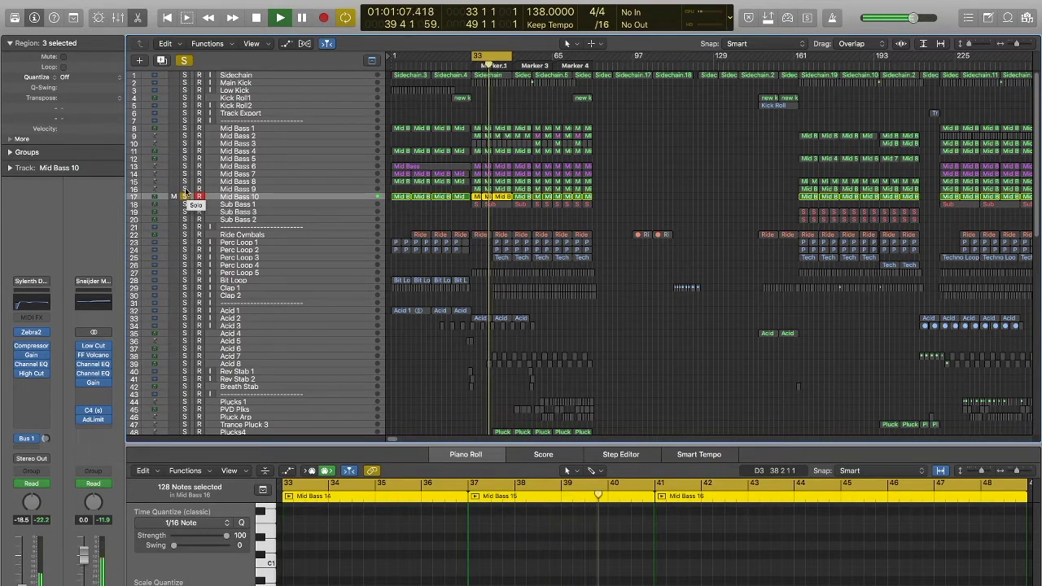
- Layer Mid Bass 9, 8, 7, 6, 4, 3, 2 and 1 onto Mid Bass 10 during playback, and clear all solos
{"action": "left_click", "coordinate": [184, 189]}
{"action": "left_click", "coordinate": [184, 182]}
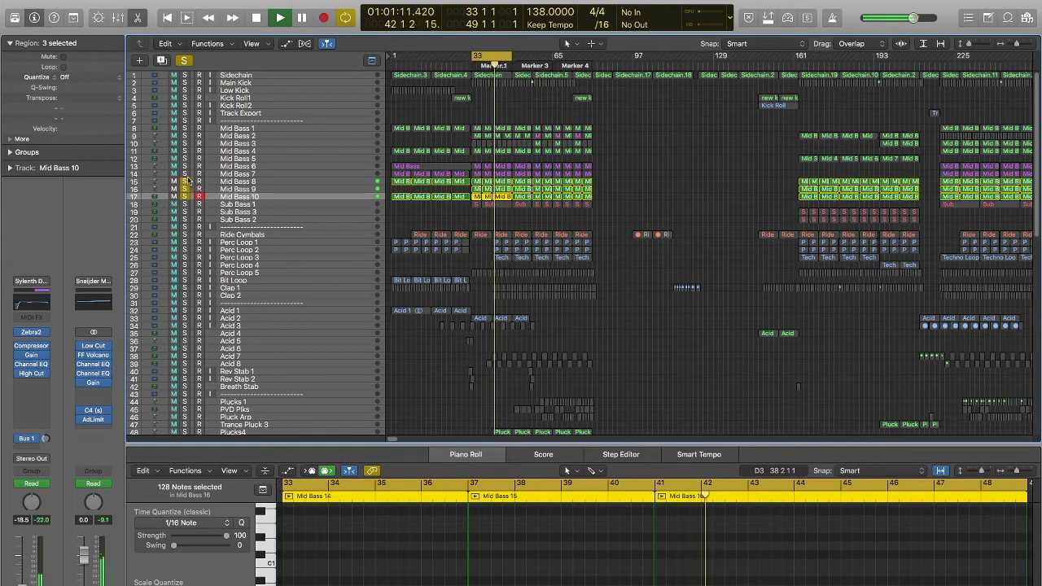
{"action": "left_click", "coordinate": [185, 174]}
{"action": "left_click", "coordinate": [185, 166]}
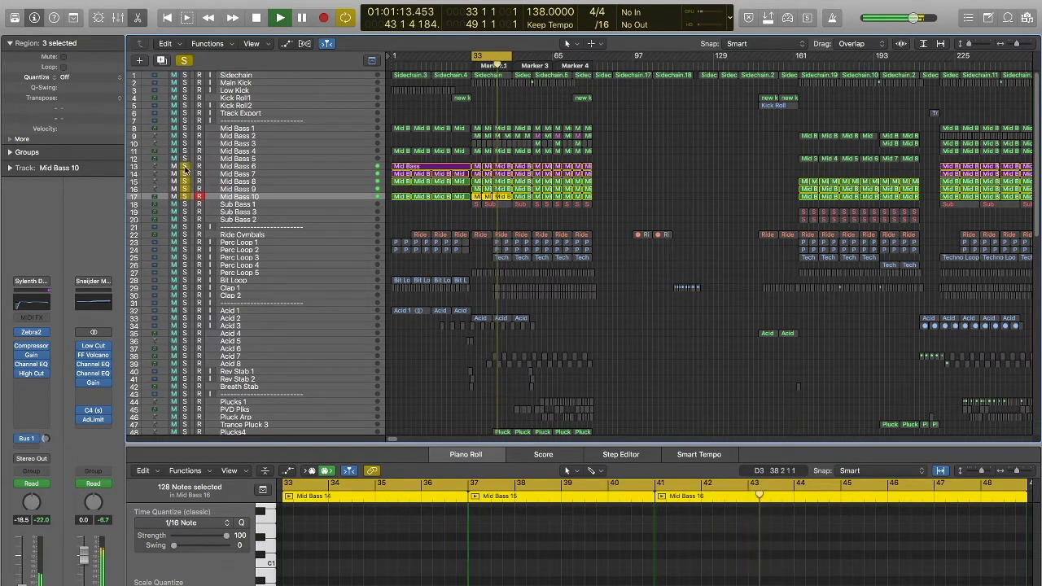
{"action": "left_click", "coordinate": [185, 150]}
{"action": "left_click", "coordinate": [185, 143]}
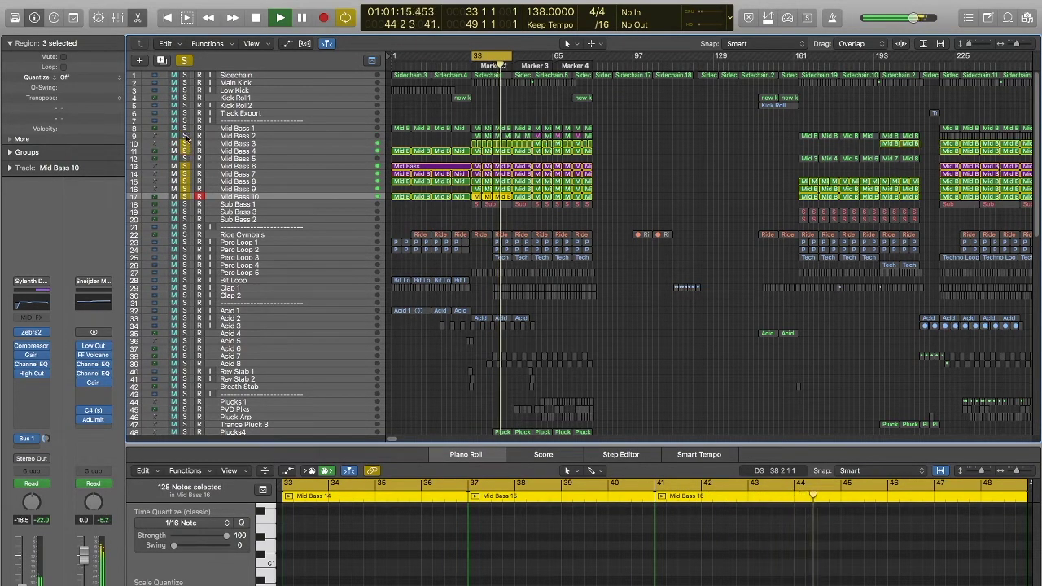
{"action": "left_click", "coordinate": [185, 136]}
{"action": "left_click", "coordinate": [185, 128]}
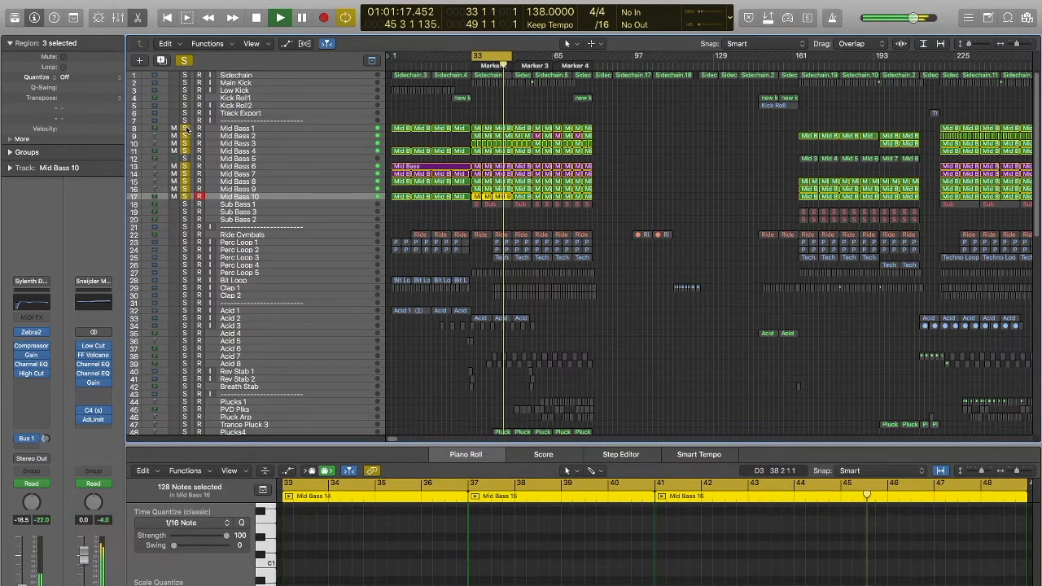
{"action": "left_click_drag", "start_coordinate": [185, 196], "coordinate": [187, 129]}
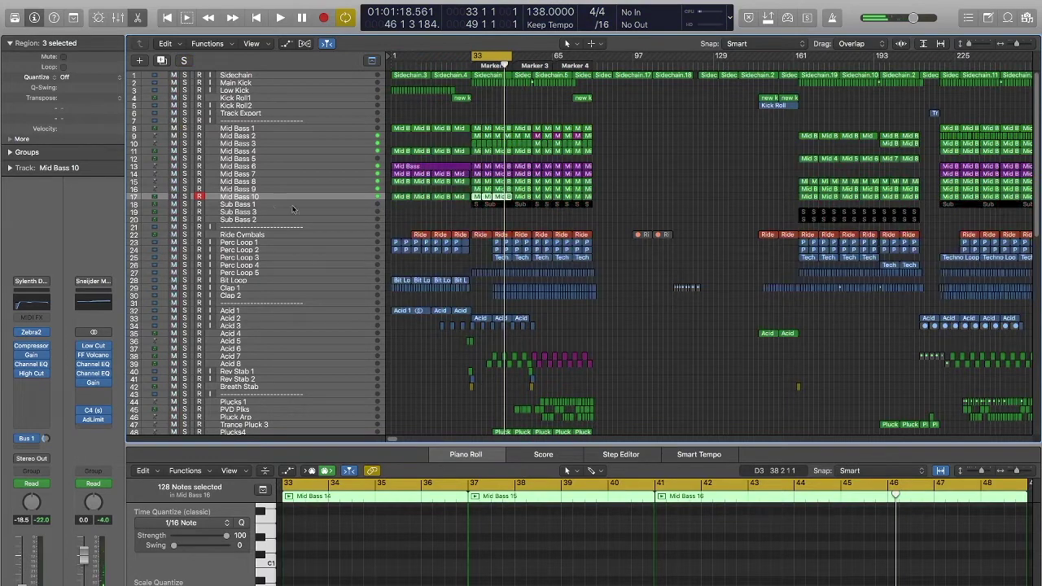
- Select and solo Sub Bass 1, and play it alone from the cycle start
{"action": "left_click", "coordinate": [236, 205]}
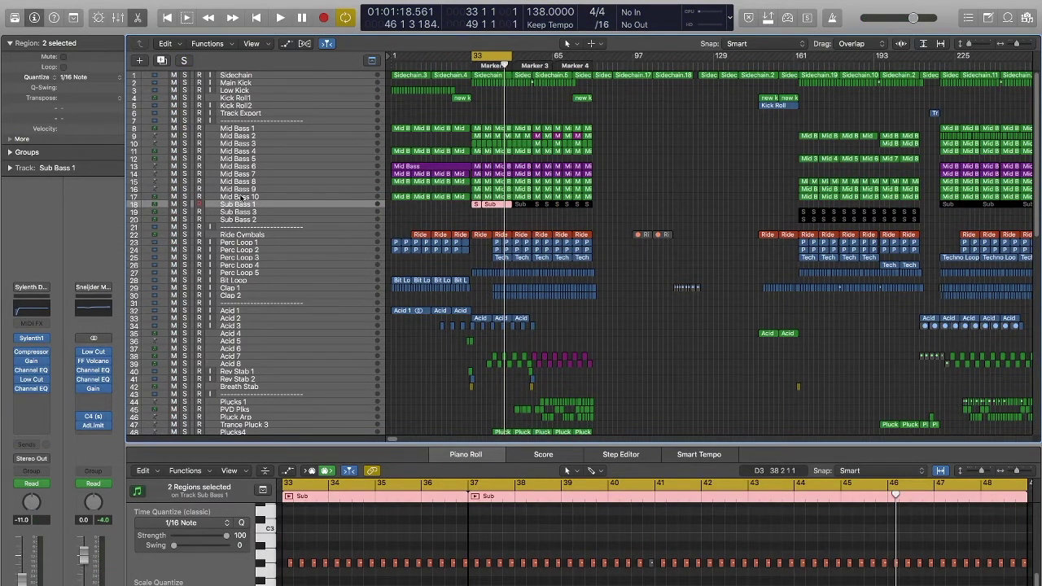
{"action": "left_click", "coordinate": [186, 204]}
{"action": "key", "text": "space"}
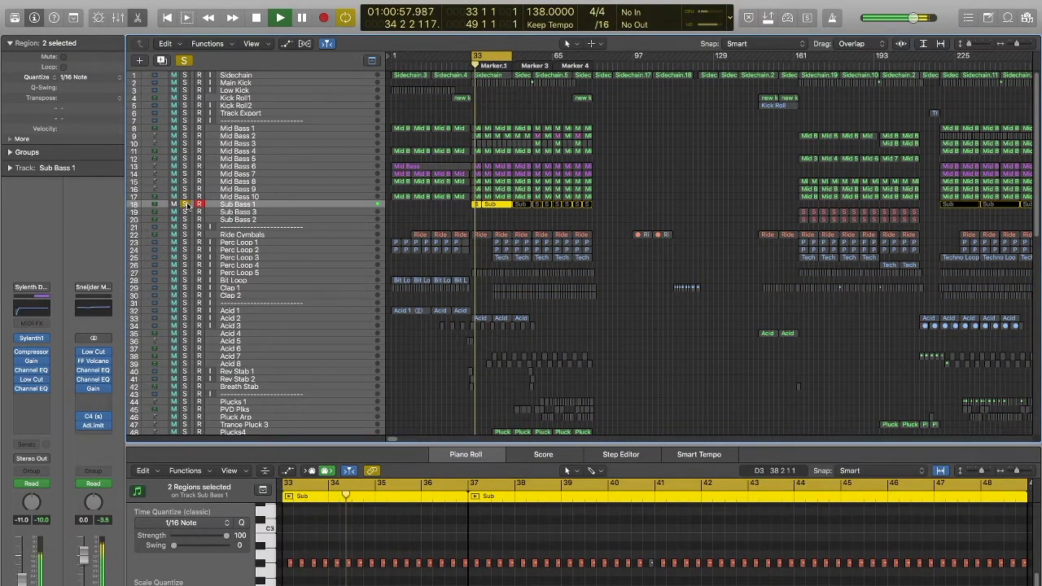
{"action": "key", "text": "space"}
- Play Sub Bass 1 layered with Mid Bass 1 to 4 and Mid Bass 6 to 10
{"action": "left_click_drag", "start_coordinate": [185, 198], "coordinate": [187, 129]}
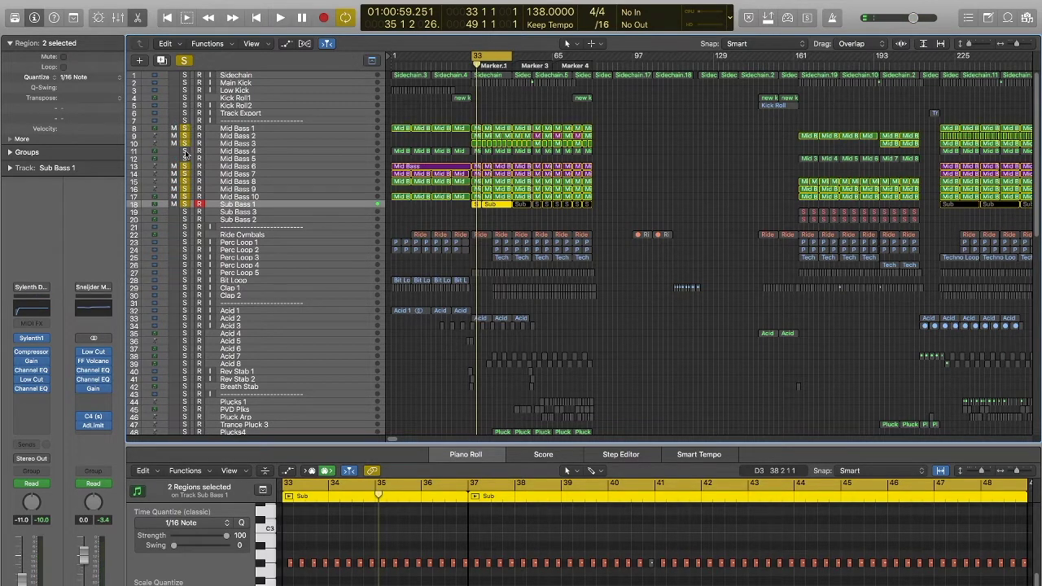
{"action": "left_click", "coordinate": [185, 152]}
{"action": "key", "text": "space"}
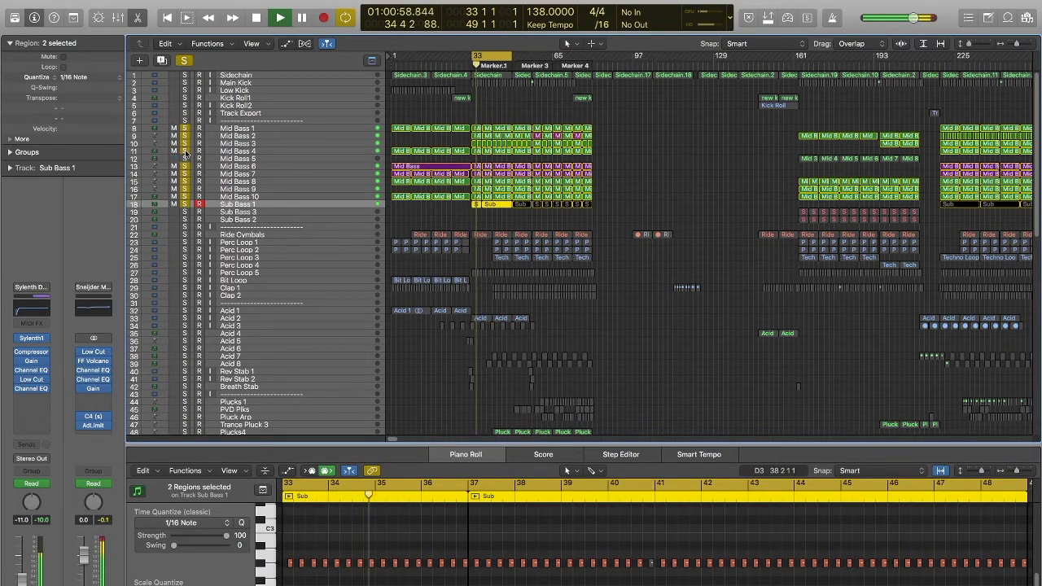
- Shorten the cycle range to bars 33 to 41 and clear the bass track solos
{"action": "left_click_drag", "start_coordinate": [513, 55], "coordinate": [493, 57]}
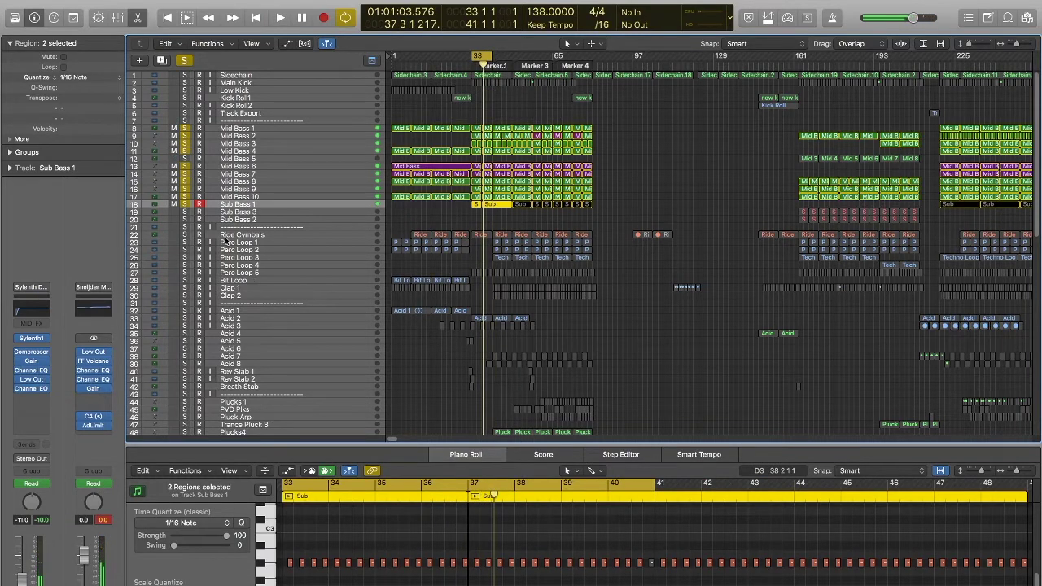
{"action": "left_click_drag", "start_coordinate": [184, 205], "coordinate": [186, 131]}
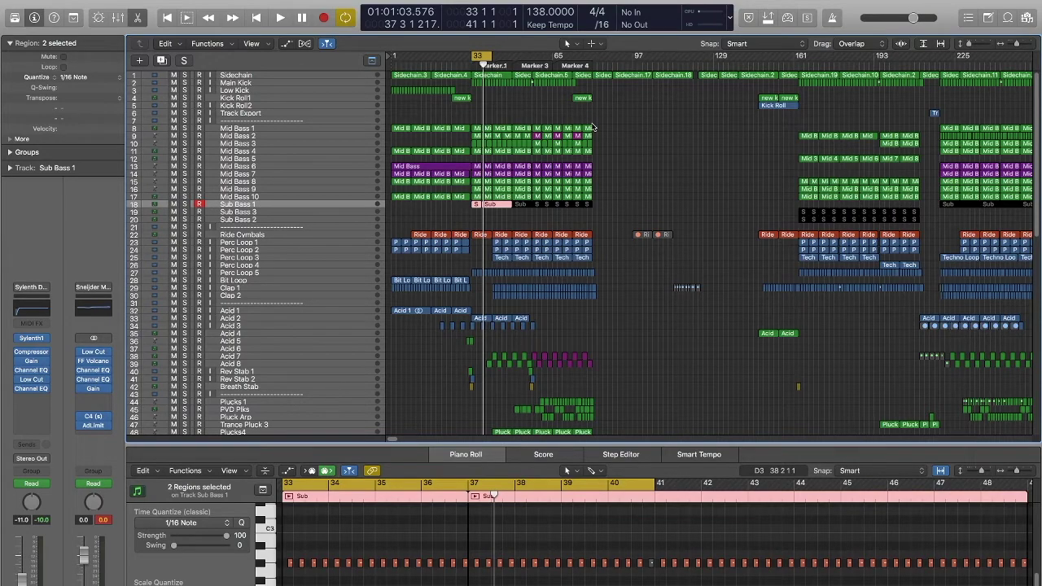
- Inspect Acid 2's Bus 13 and Bus 23 sends and the effects on their aux channels
{"action": "left_click_drag", "start_coordinate": [1039, 133], "coordinate": [1038, 189]}
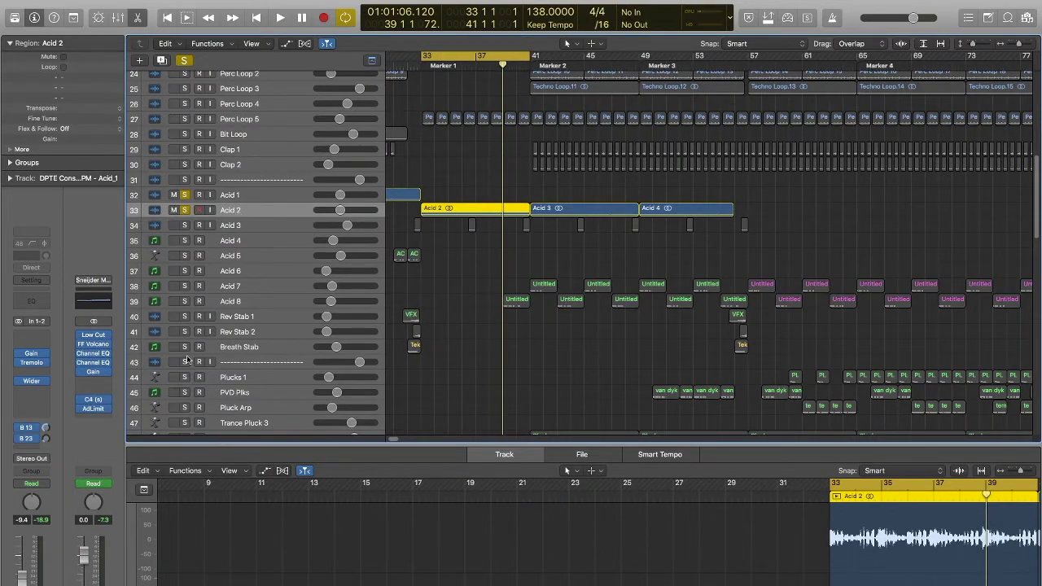
{"action": "left_click", "coordinate": [29, 430]}
{"action": "left_click", "coordinate": [47, 431]}
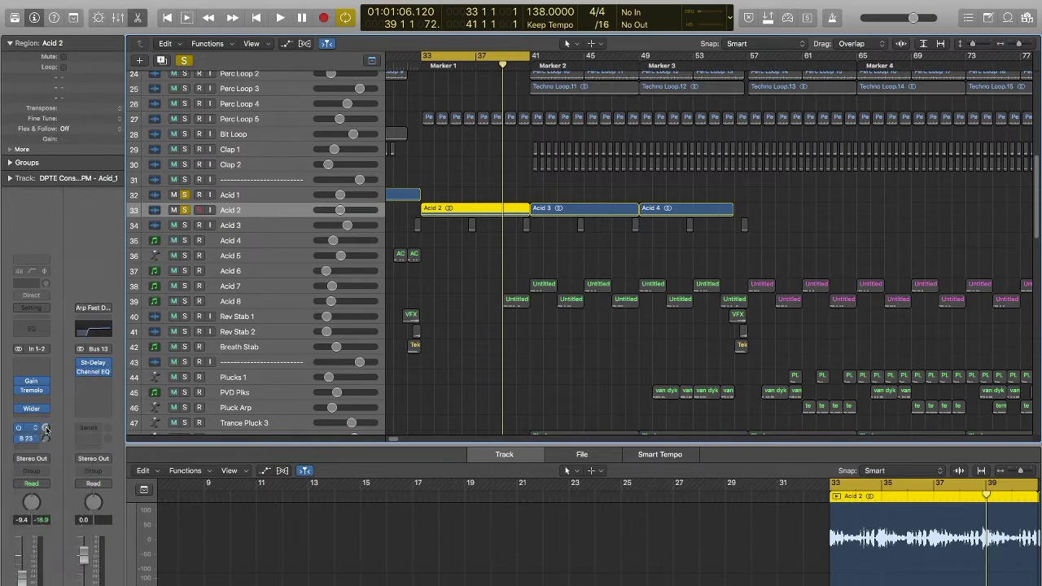
{"action": "left_click", "coordinate": [27, 440]}
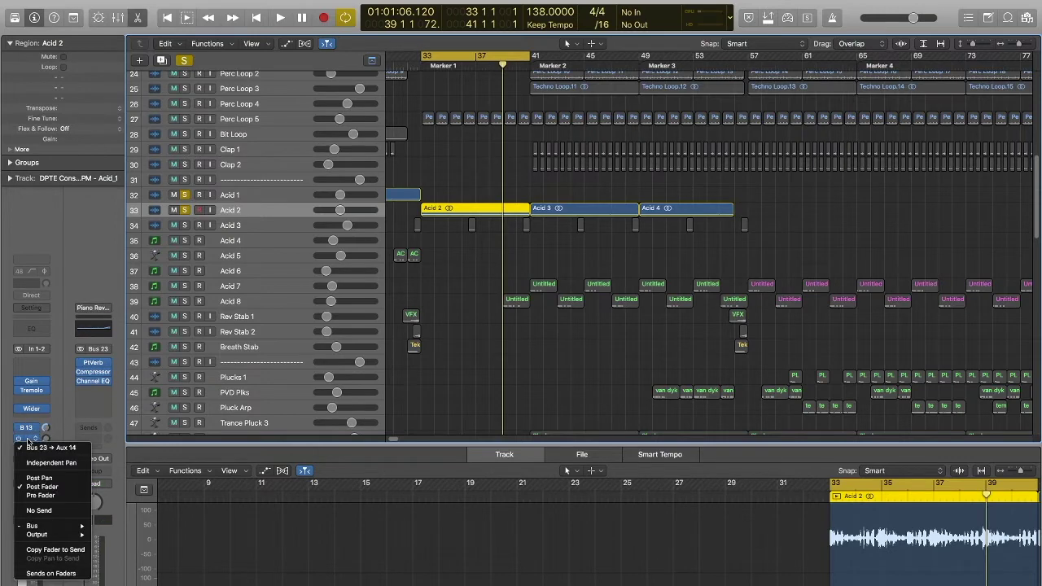
{"action": "left_click", "coordinate": [60, 407]}
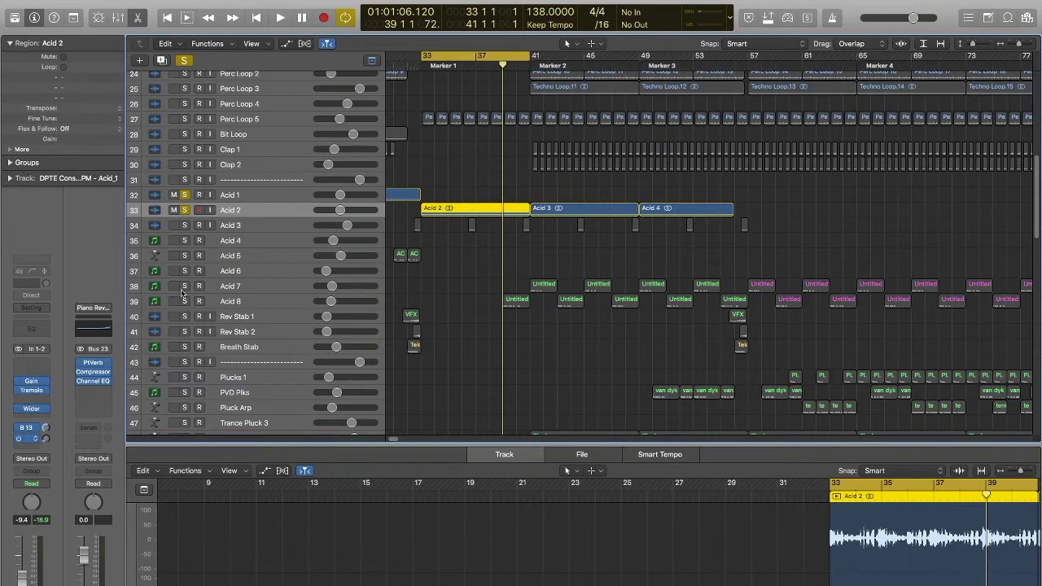
- Play the soloed Acid 1 and Acid 2 tracks from bar 33 past bar 41
{"action": "key", "text": "space"}
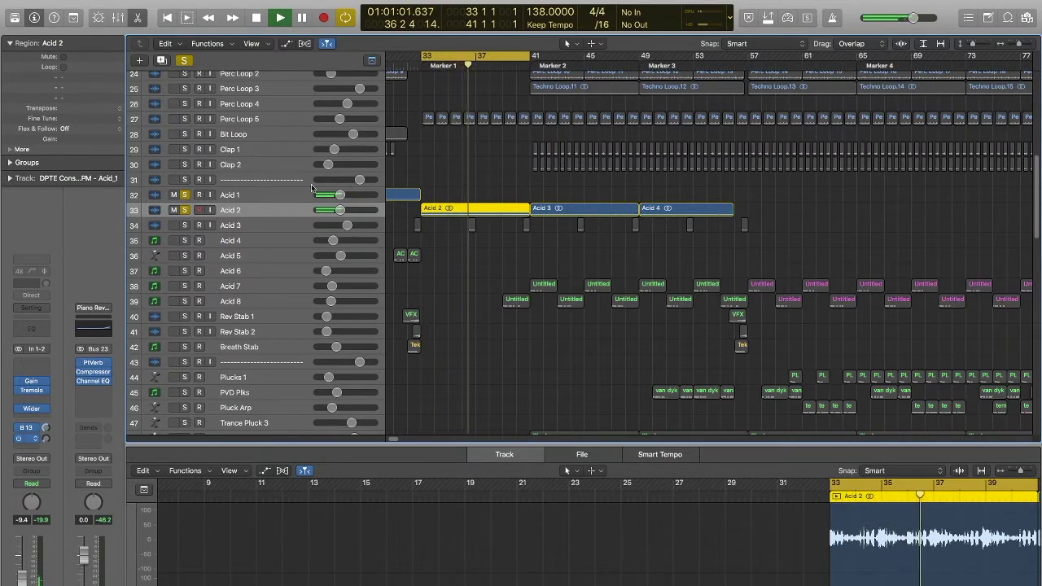
{"action": "mouse_move", "coordinate": [458, 57]}
{"action": "left_mouse_down"}
{"action": "mouse_move", "coordinate": [566, 59]}
{"action": "mouse_move", "coordinate": [459, 60]}
{"action": "left_mouse_up"}
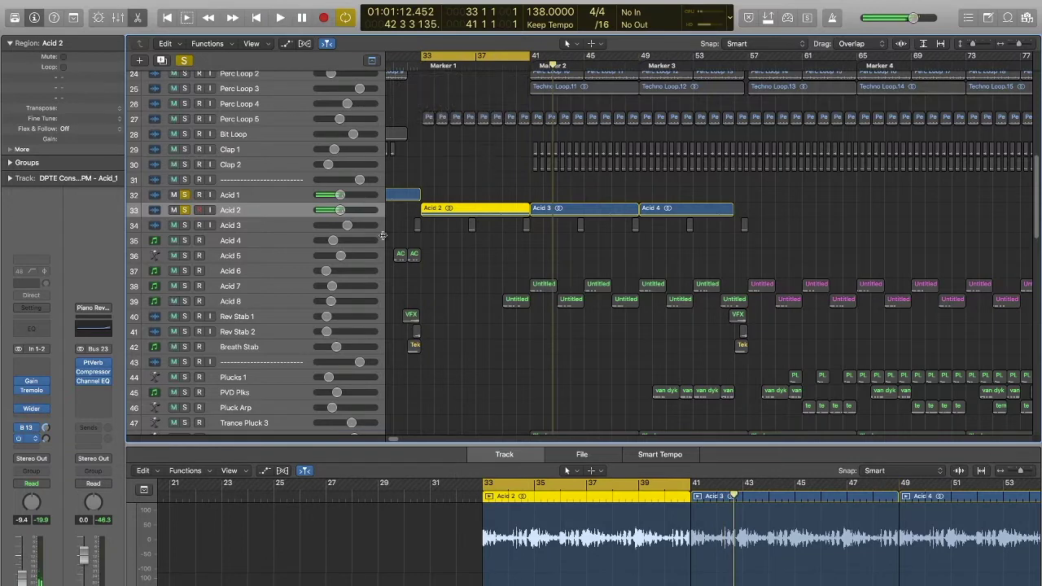
- Solo the Ride Cymbals track in place of Acid 1 and Acid 2
{"action": "left_click_drag", "start_coordinate": [1018, 45], "coordinate": [943, 46]}
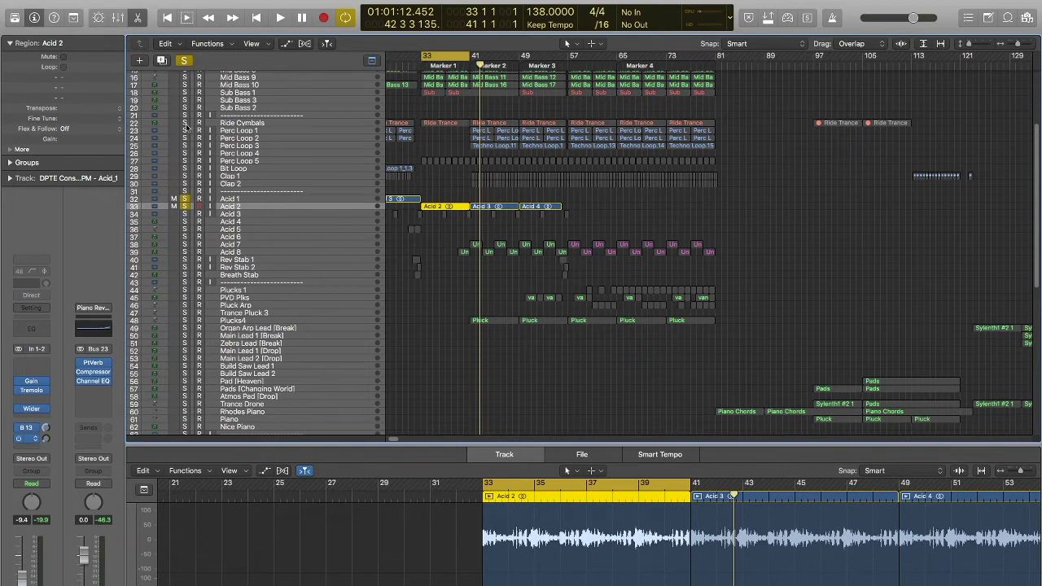
{"action": "left_click", "coordinate": [184, 207]}
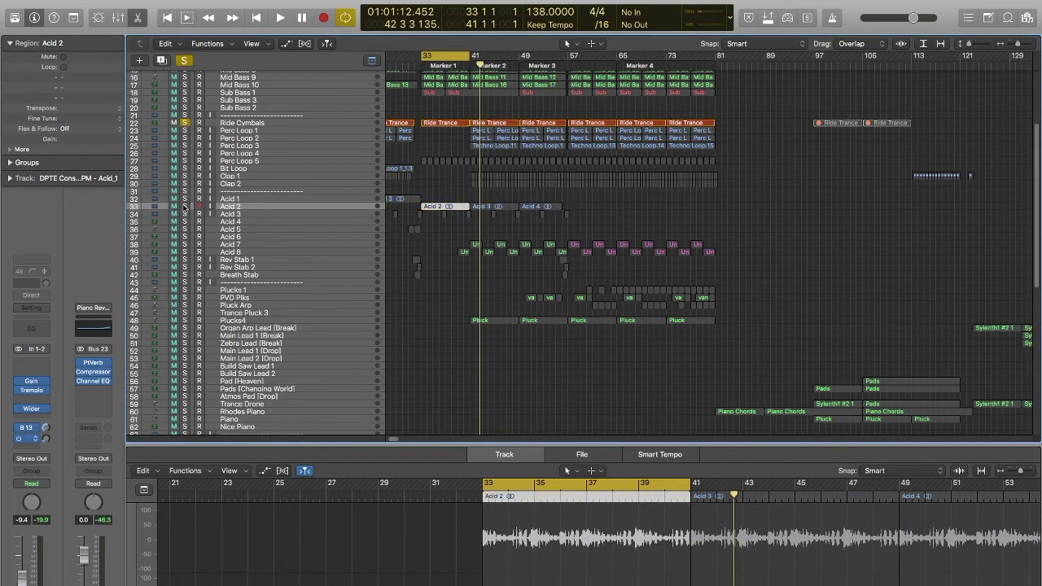
- Show the Ride Cymbals automation and move its low gain point at bar 33 slightly earlier
{"action": "left_click", "coordinate": [257, 123]}
{"action": "key", "text": "a"}
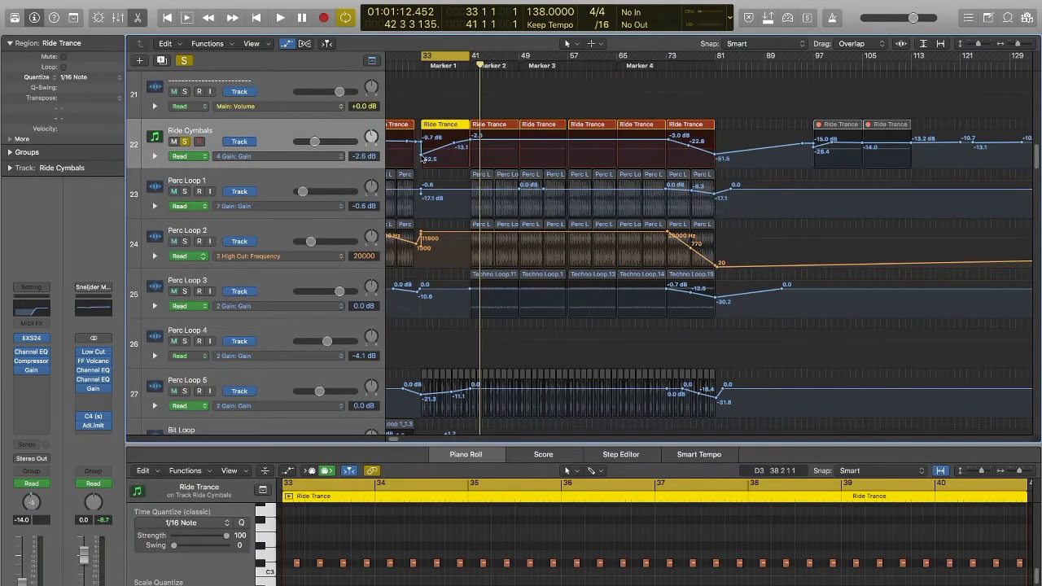
{"action": "left_click_drag", "start_coordinate": [423, 159], "coordinate": [418, 156]}
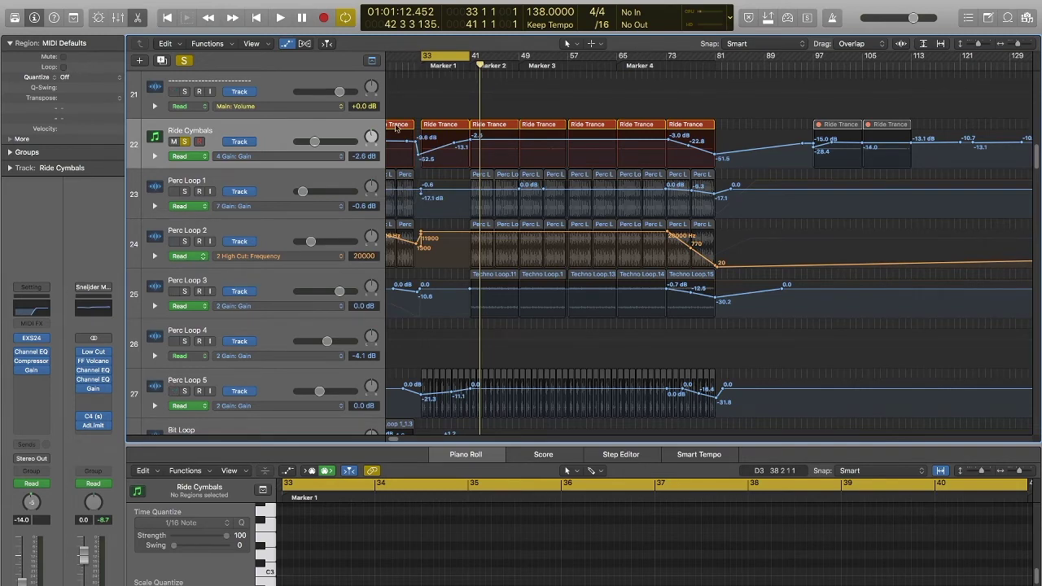
- Play the soloed Ride Cymbals from bar 33, bring back the full mix, hide the automation and shrink the tracks to an overview
{"action": "key", "text": "space"}
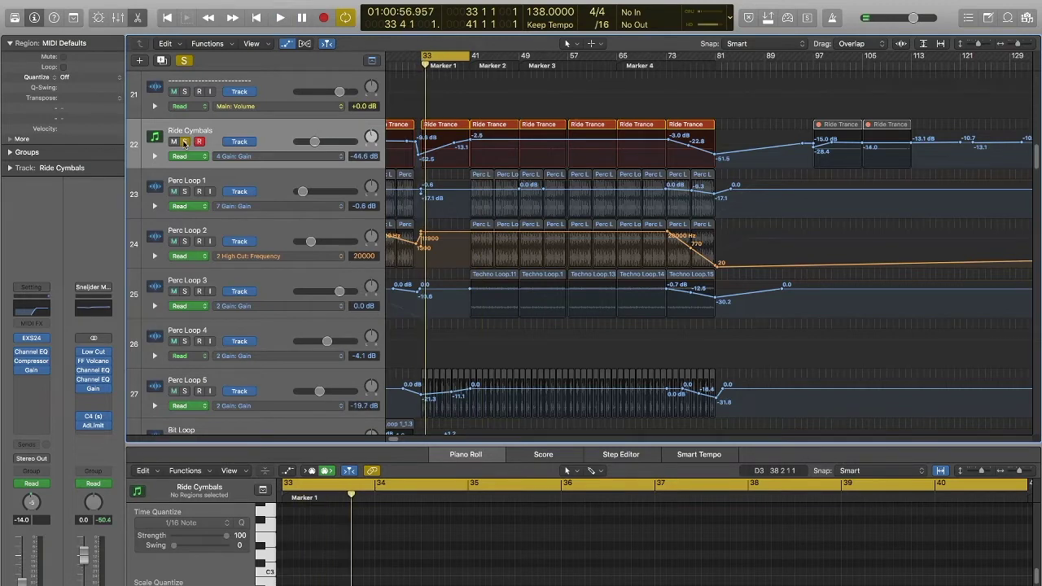
{"action": "left_click", "coordinate": [184, 143]}
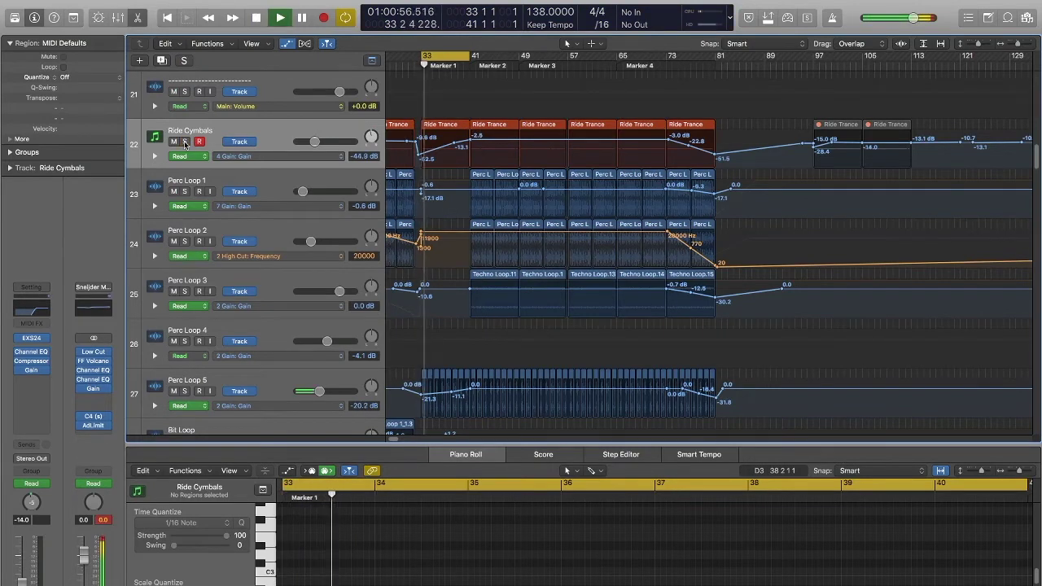
{"action": "key", "text": "a"}
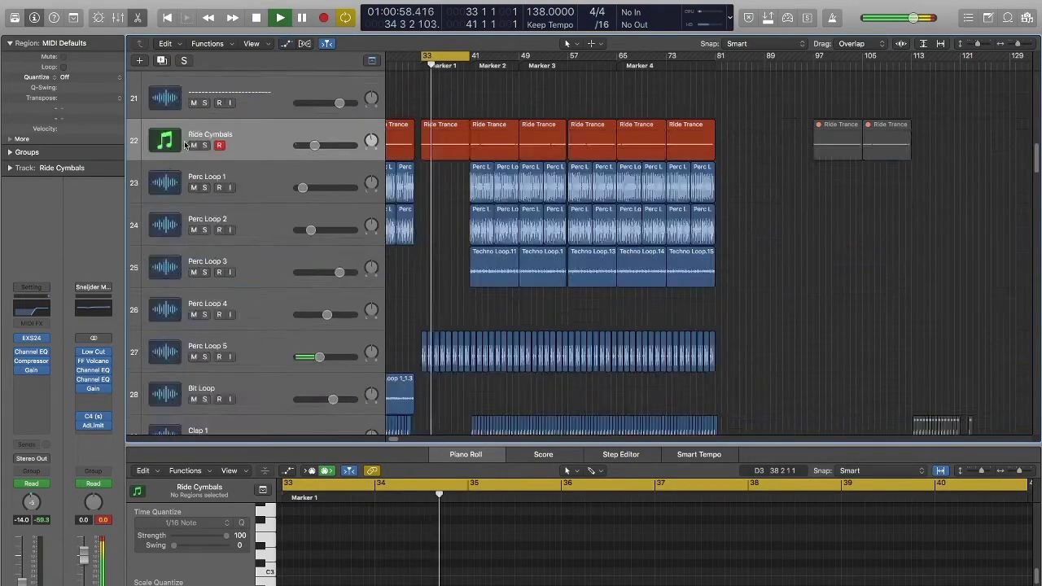
{"action": "key", "text": "super+Up"}
{"action": "key", "text": "super+Up"}
{"action": "key", "text": "super+Up"}
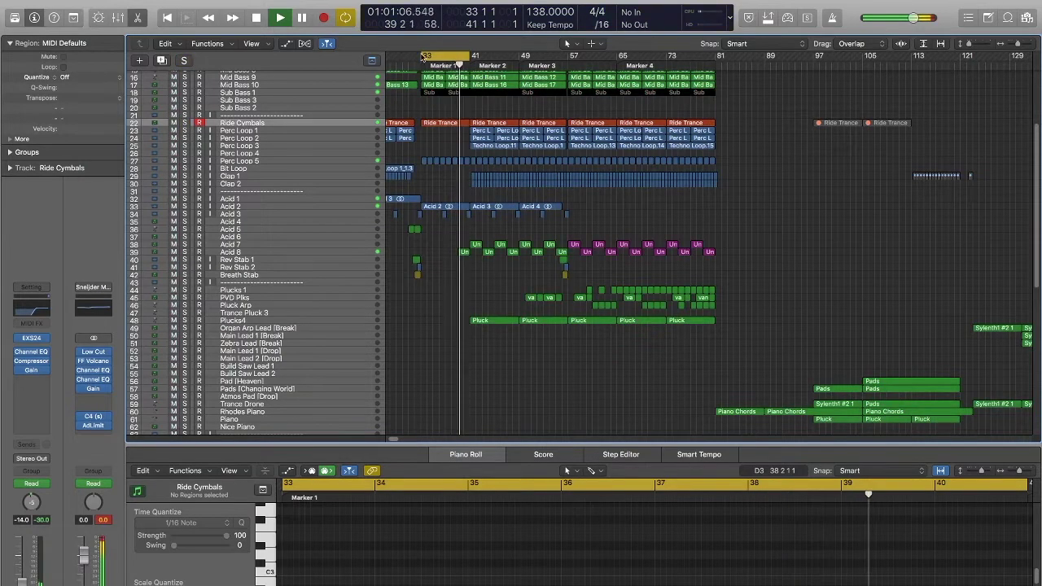
- Move the cycle range to bars 41–49 and play the Perc Loop 1 track soloed
{"action": "left_click_drag", "start_coordinate": [435, 56], "coordinate": [485, 55]}
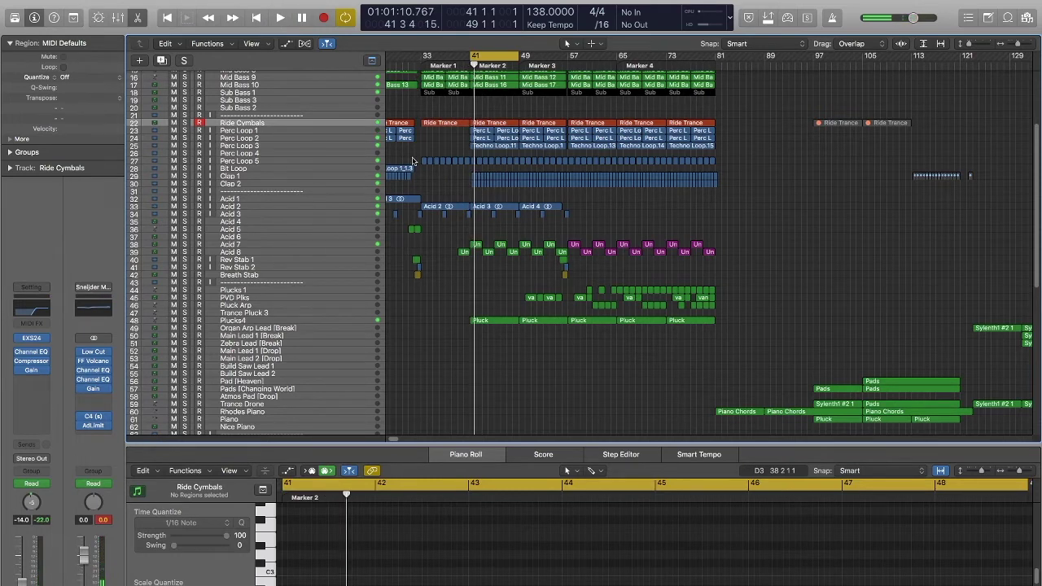
{"action": "left_click", "coordinate": [184, 131]}
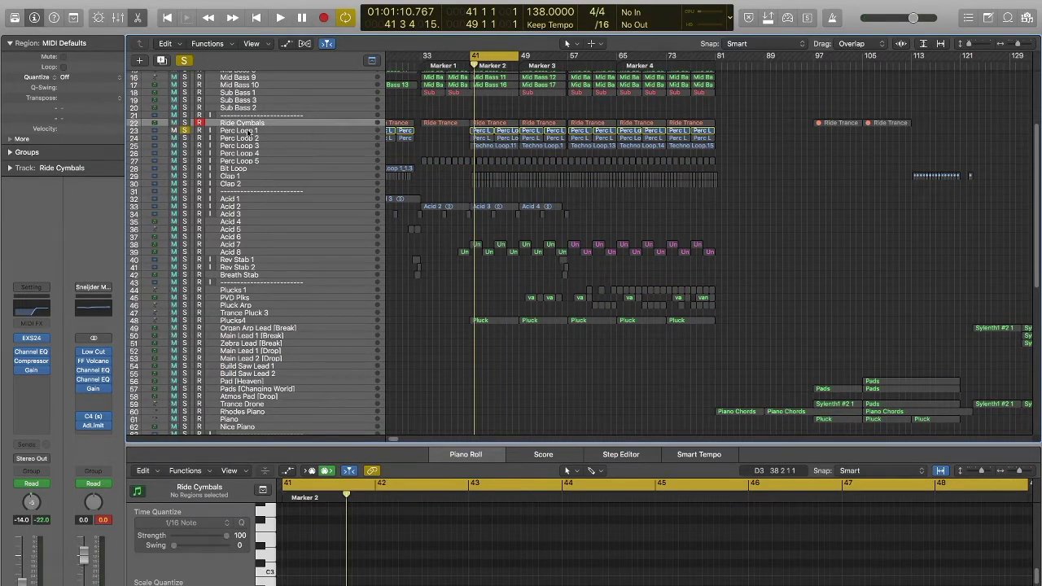
{"action": "left_click", "coordinate": [250, 132]}
{"action": "key", "text": "space"}
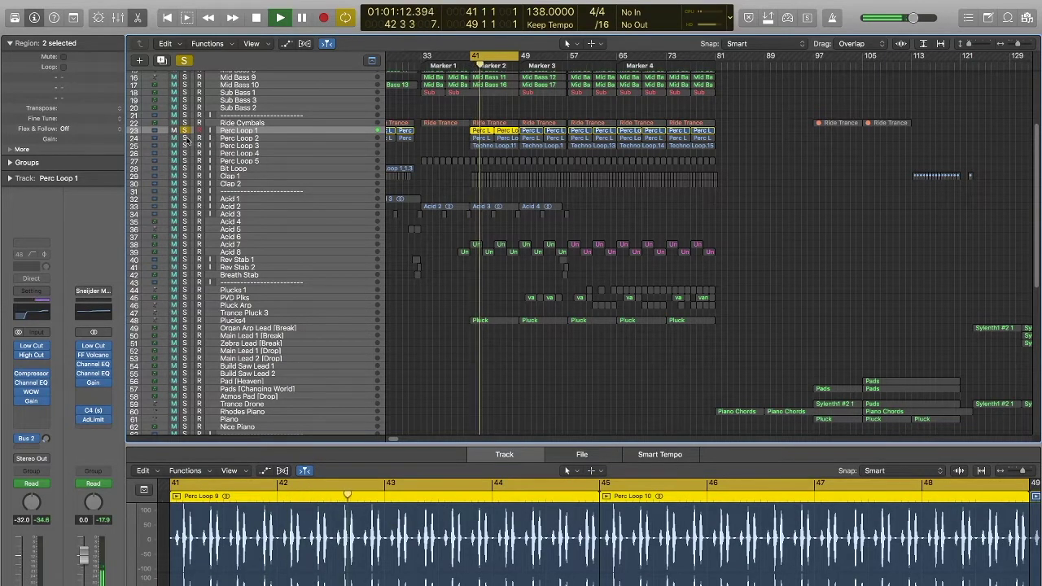
- Audition Perc Loop 2, Perc Loop 3 and Perc Loop 5 soloed one after another
{"action": "left_click", "coordinate": [245, 139]}
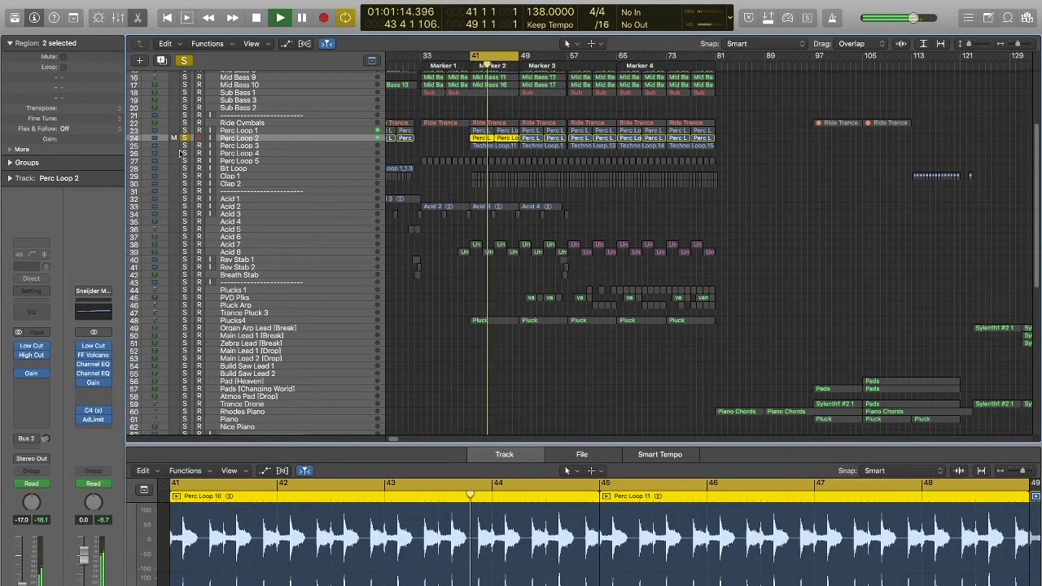
{"action": "left_click", "coordinate": [186, 144]}
{"action": "left_click", "coordinate": [186, 139]}
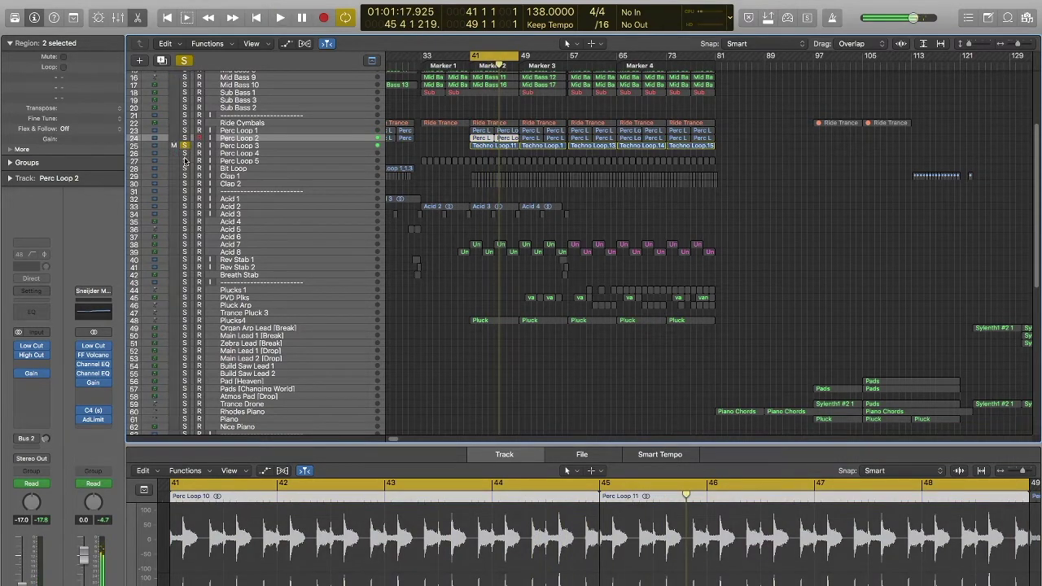
{"action": "left_click", "coordinate": [184, 160]}
{"action": "left_click", "coordinate": [185, 146]}
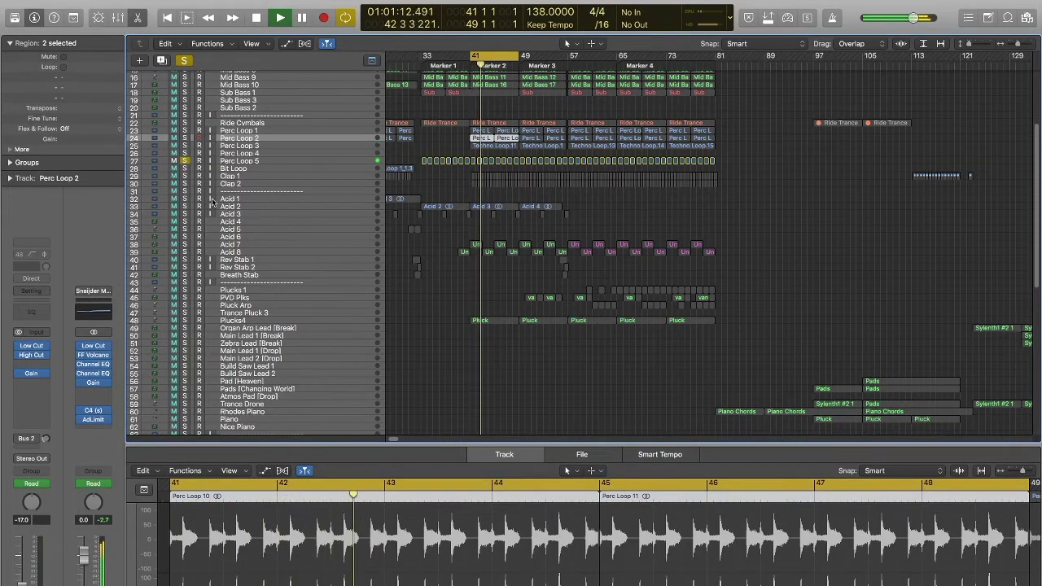
- Solo Clap 1 in place of Perc Loop 5, and switch the solo to Clap 2 to play it alone from bar 41
{"action": "left_click", "coordinate": [184, 176]}
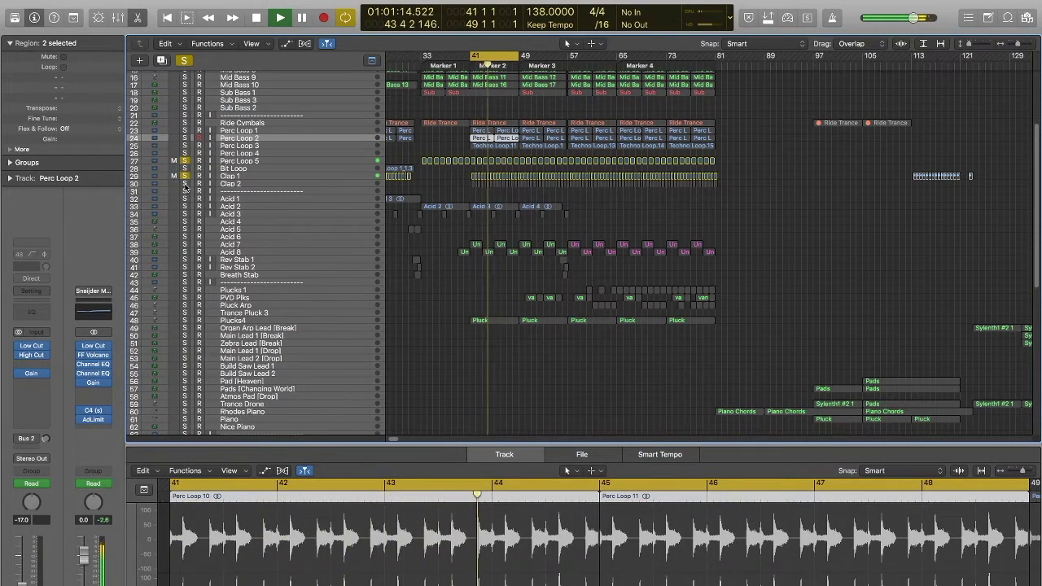
{"action": "left_click", "coordinate": [184, 161]}
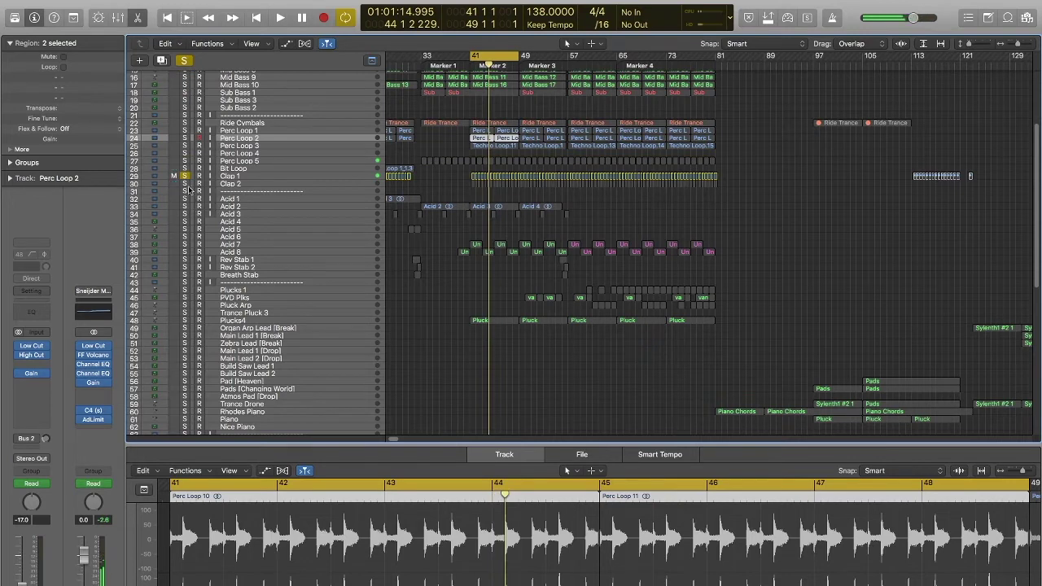
{"action": "left_click", "coordinate": [184, 183]}
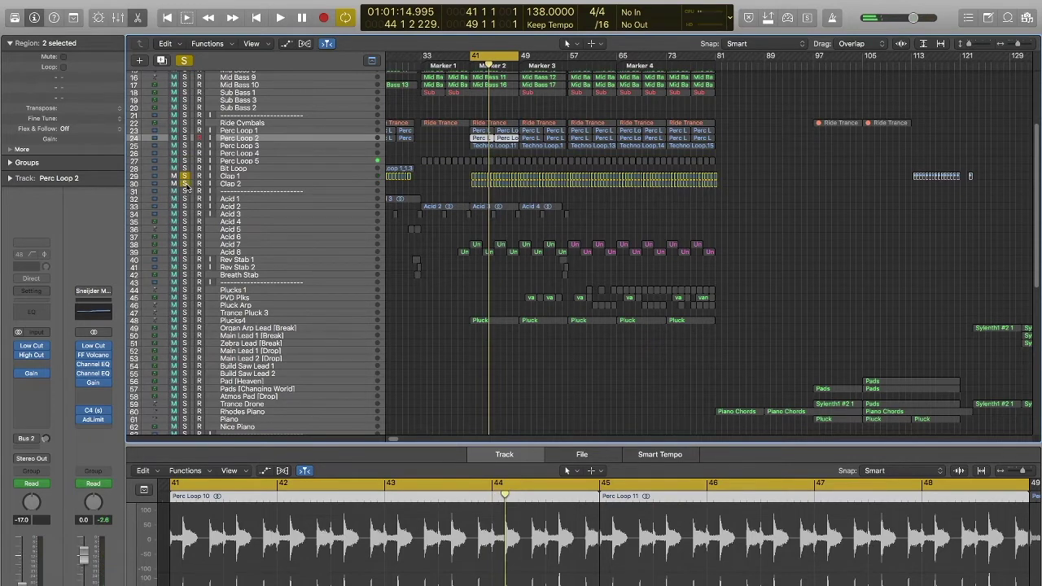
{"action": "left_click", "coordinate": [184, 176]}
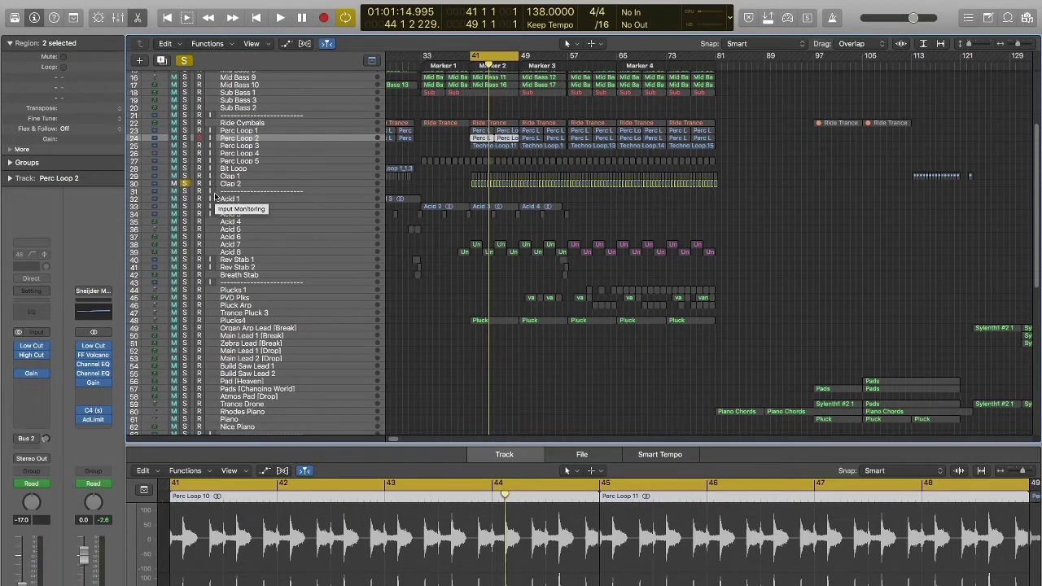
{"action": "key", "text": "space"}
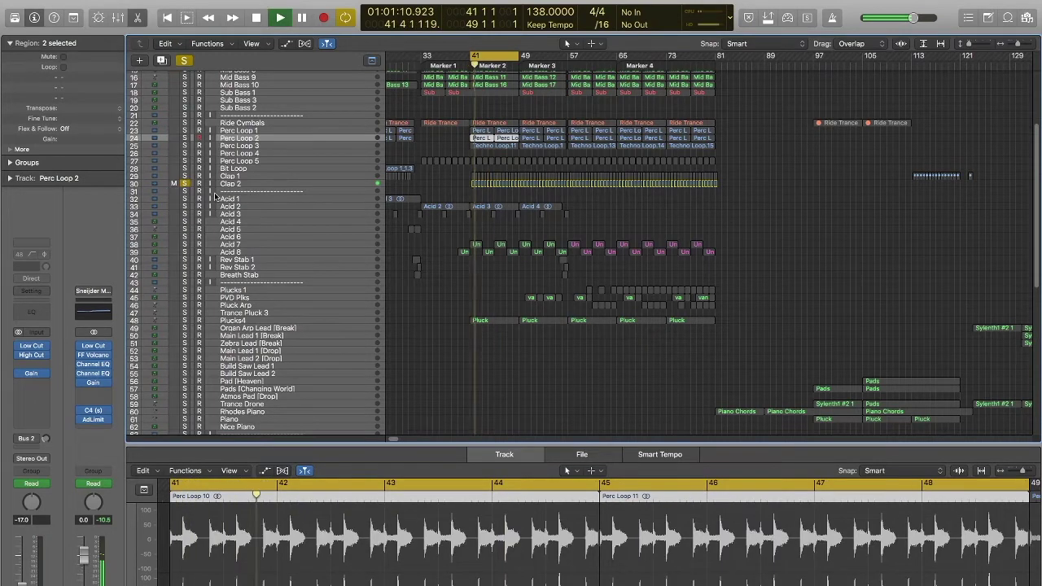
- Play Clap 1 together with Clap 2, check Clap 2's channel strip and sends, and clear both solos
{"action": "left_click", "coordinate": [184, 176]}
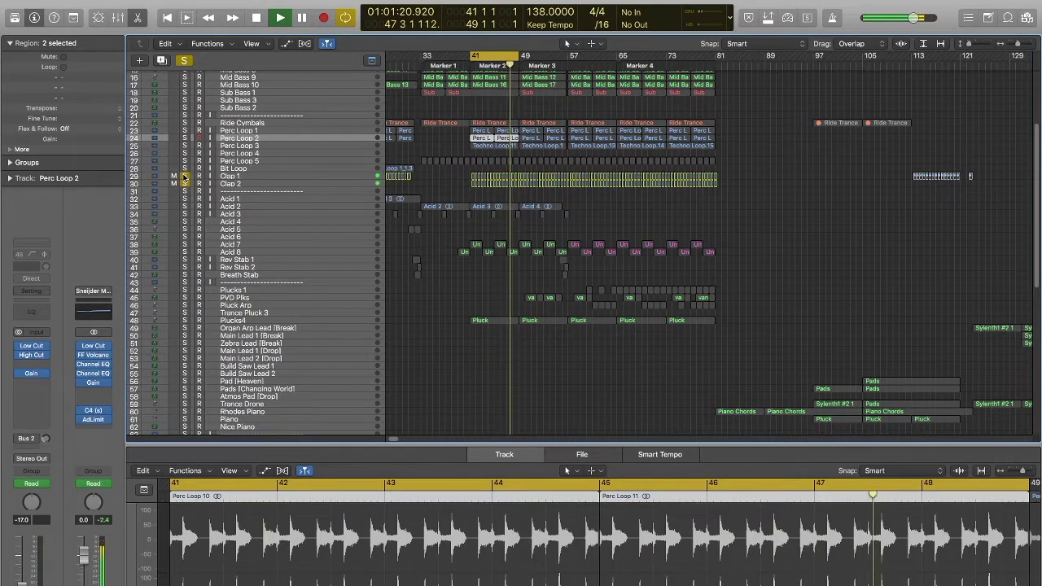
{"action": "left_click", "coordinate": [252, 182]}
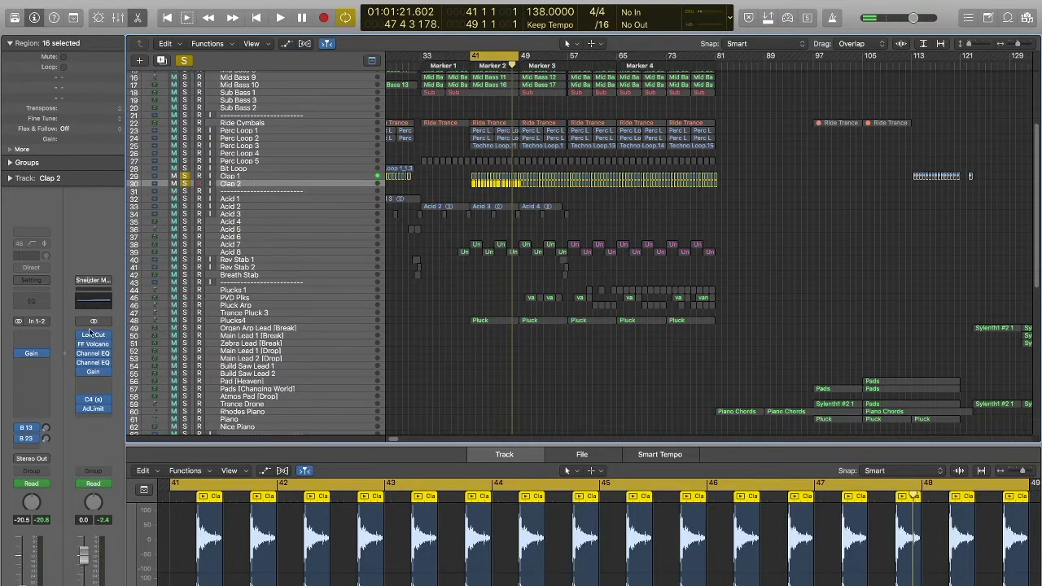
{"action": "left_click", "coordinate": [185, 183]}
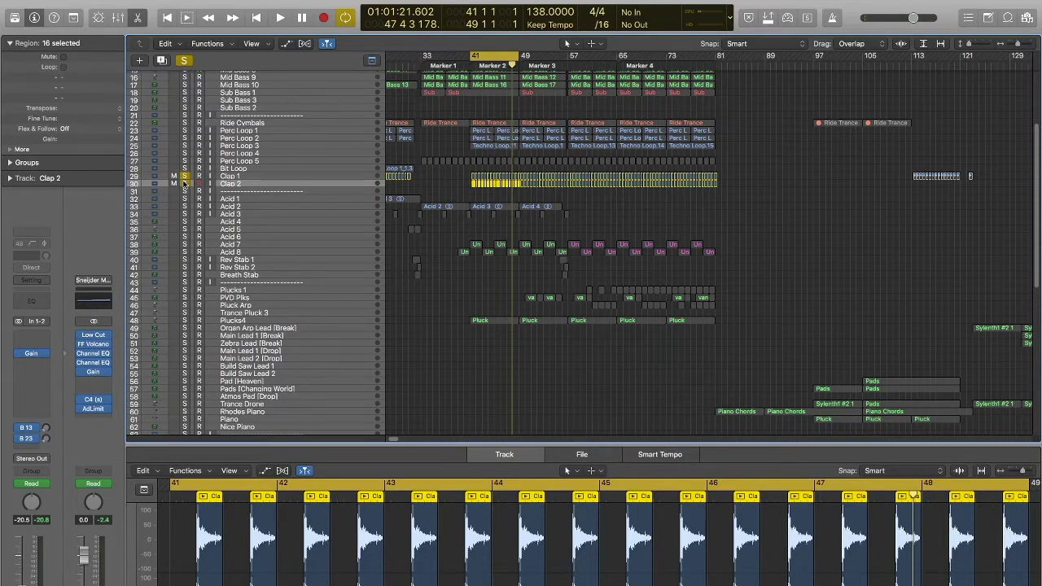
- Return the cycle range to bars 33–41 and check the gain automation on the Perc Loop 5 track
{"action": "left_click_drag", "start_coordinate": [475, 59], "coordinate": [389, 106]}
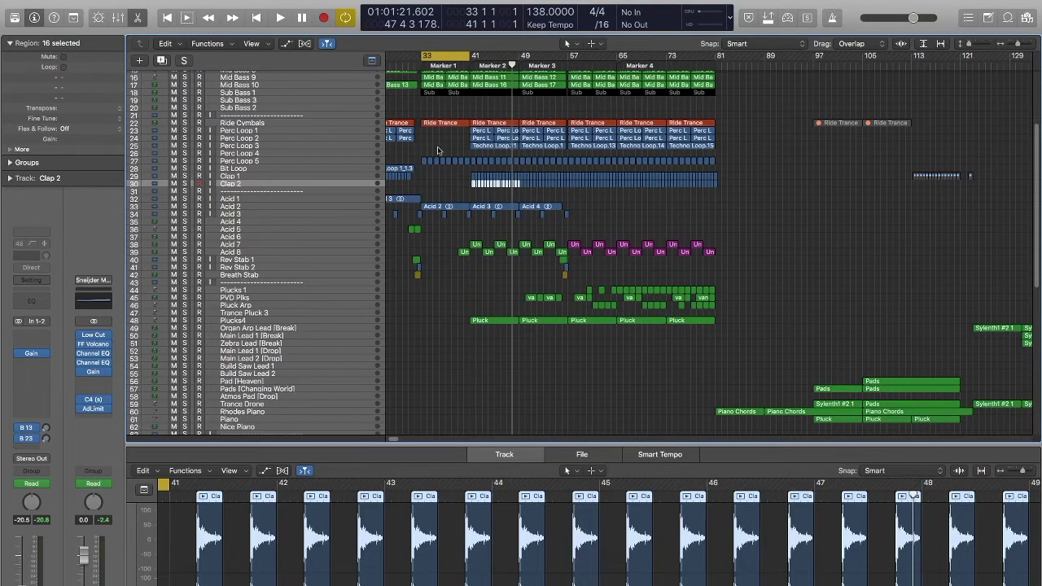
{"action": "left_click", "coordinate": [254, 162]}
{"action": "key", "text": "a"}
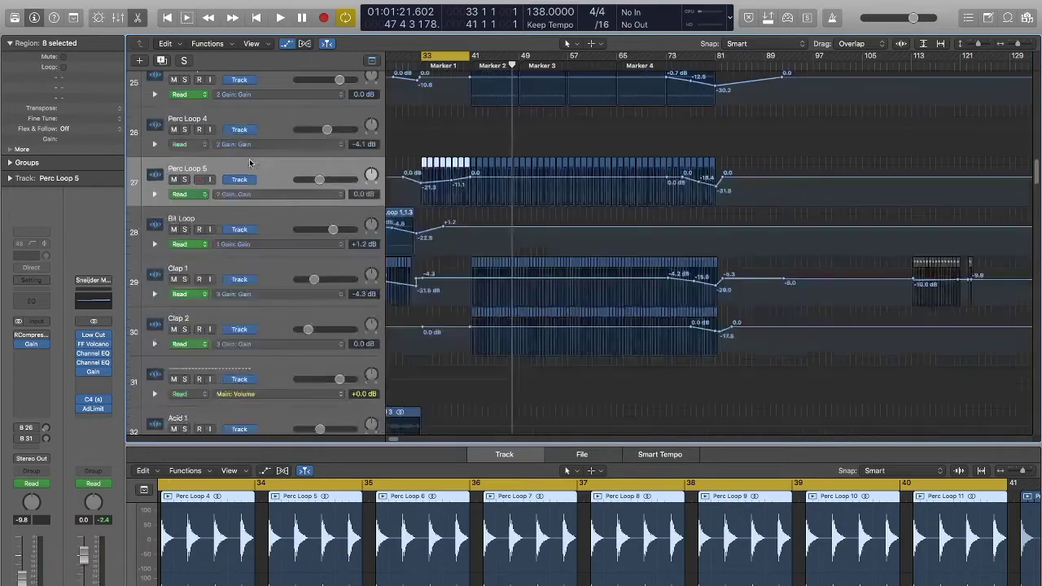
{"action": "key", "text": "a"}
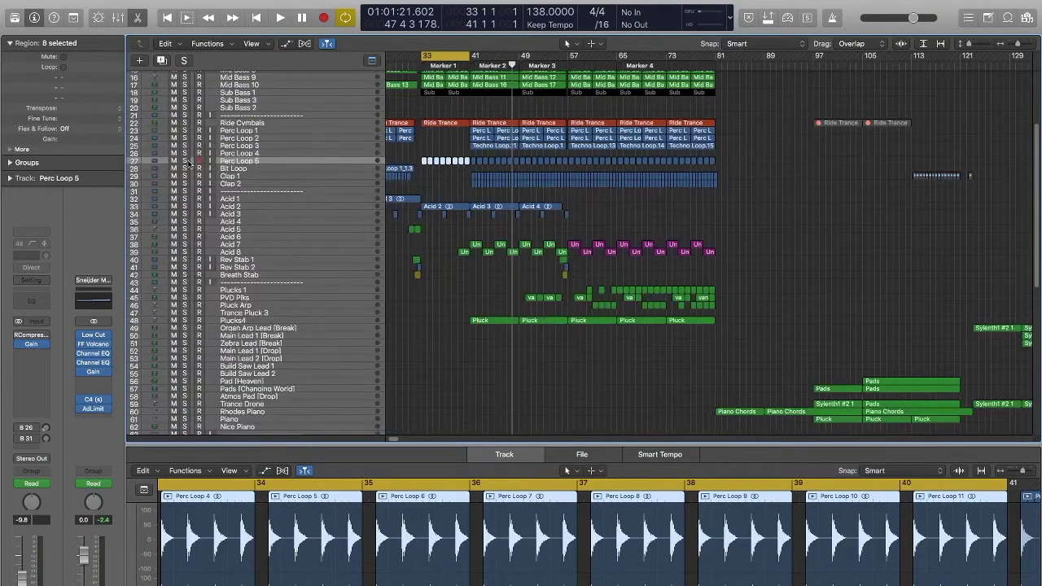
- Solo Perc Loop 5 and play it briefly from bar 33
{"action": "left_click", "coordinate": [185, 161]}
{"action": "key", "text": "space"}
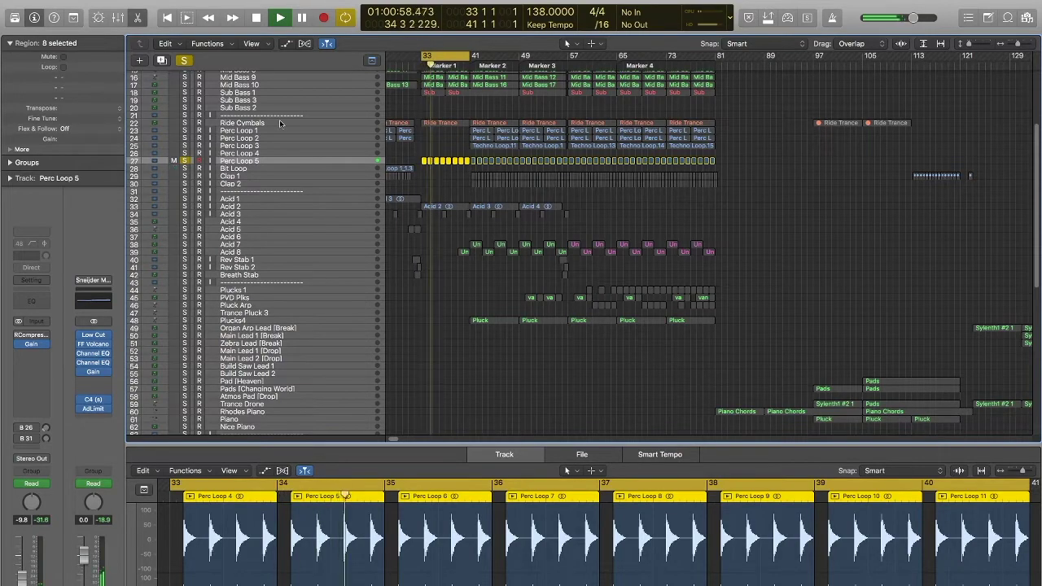
{"action": "key", "text": "space"}
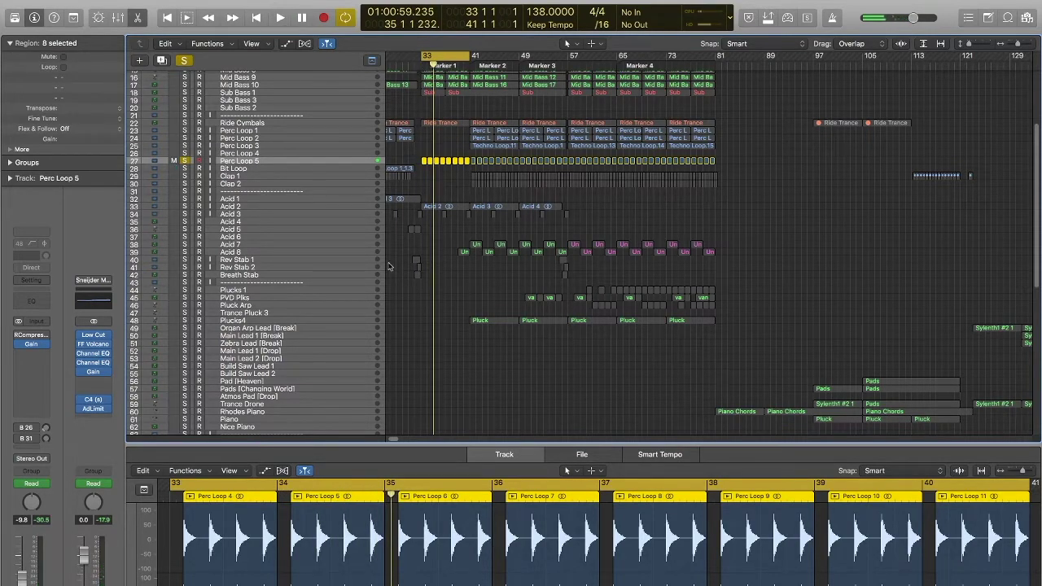
- Add Crash 1 and White 1–3 to the soloed Perc Loop 5, play them from bar 33, and remove the added solos
{"action": "left_click_drag", "start_coordinate": [1035, 186], "coordinate": [1037, 382]}
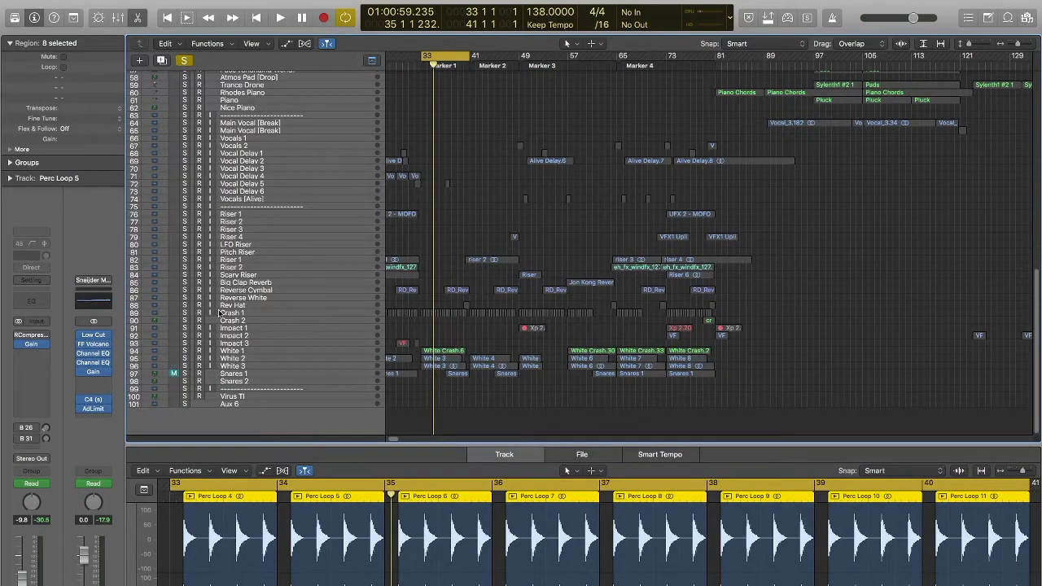
{"action": "left_click", "coordinate": [184, 313]}
{"action": "key", "text": "space"}
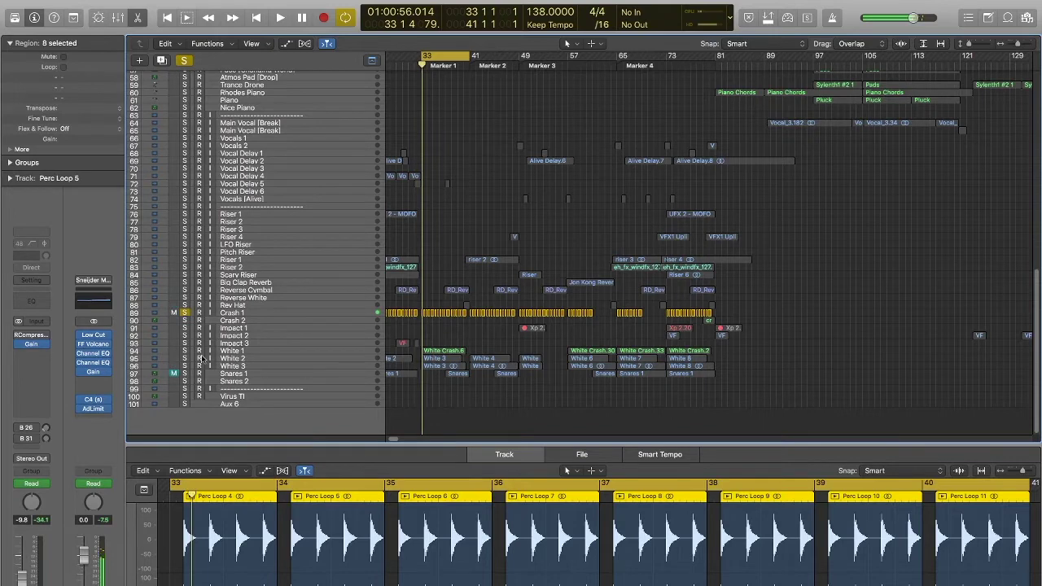
{"action": "left_click_drag", "start_coordinate": [184, 365], "coordinate": [185, 352]}
{"action": "key", "text": "space"}
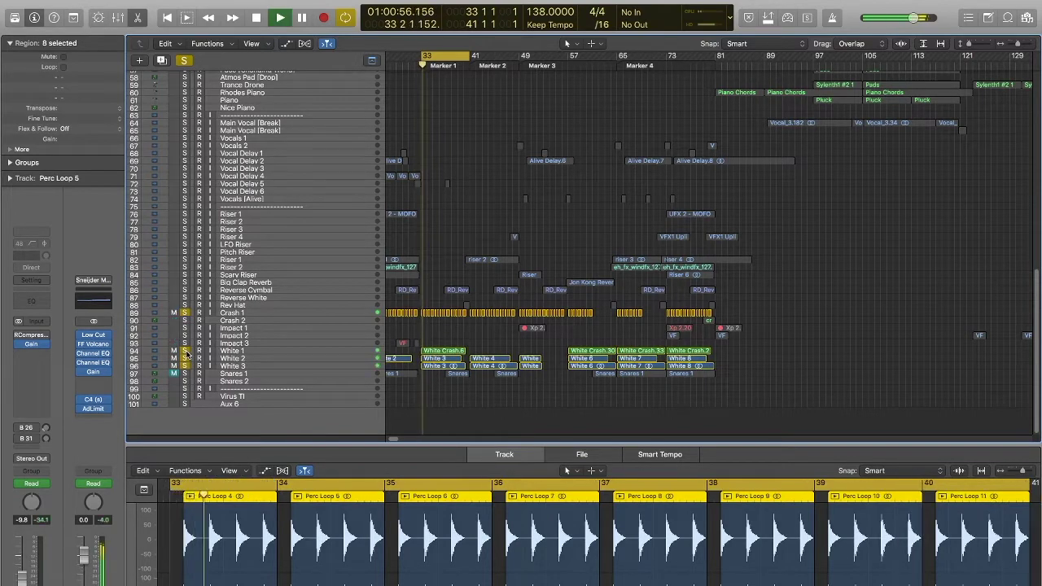
{"action": "key", "text": "space"}
{"action": "left_click", "coordinate": [184, 312]}
{"action": "left_click_drag", "start_coordinate": [185, 352], "coordinate": [186, 368]}
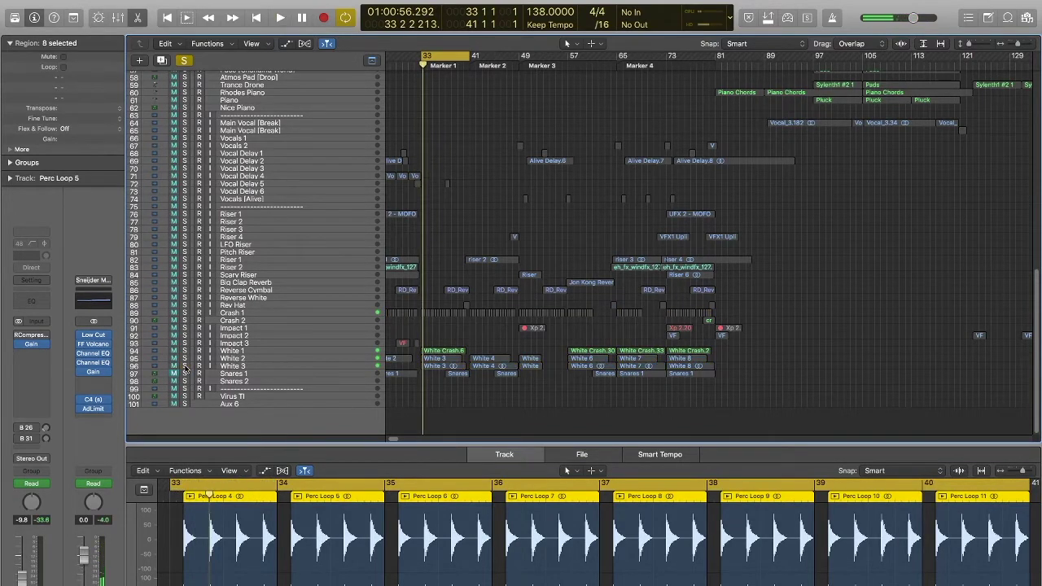
- Set the cycle range to bars 41–49, solo Acid 7 and Acid 8 instead of Perc Loop 5, and inspect Acid 7's plug-in chain
{"action": "left_click_drag", "start_coordinate": [1038, 295], "coordinate": [639, 63]}
{"action": "left_click_drag", "start_coordinate": [461, 61], "coordinate": [511, 62]}
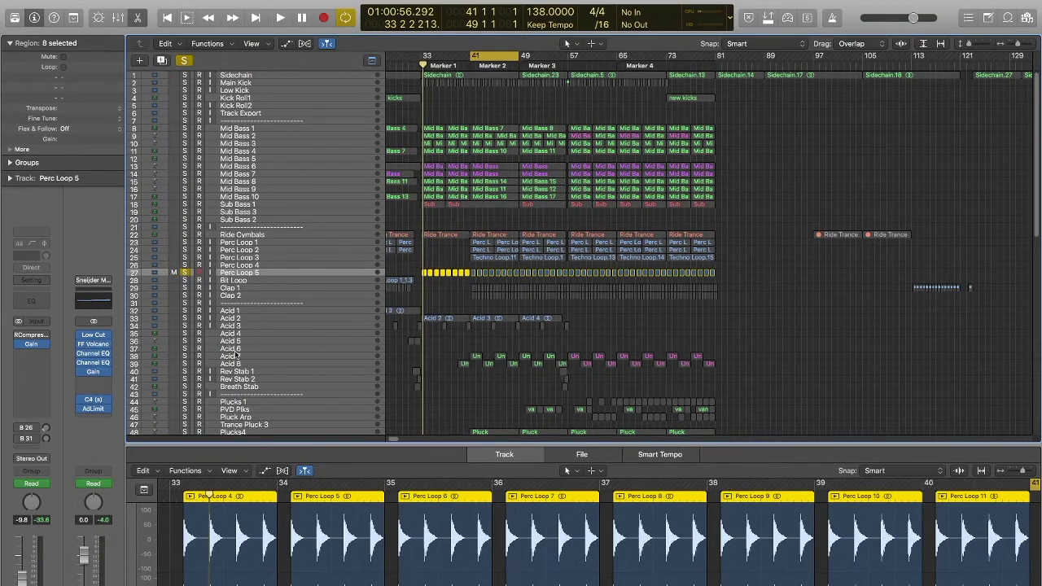
{"action": "left_click", "coordinate": [185, 355]}
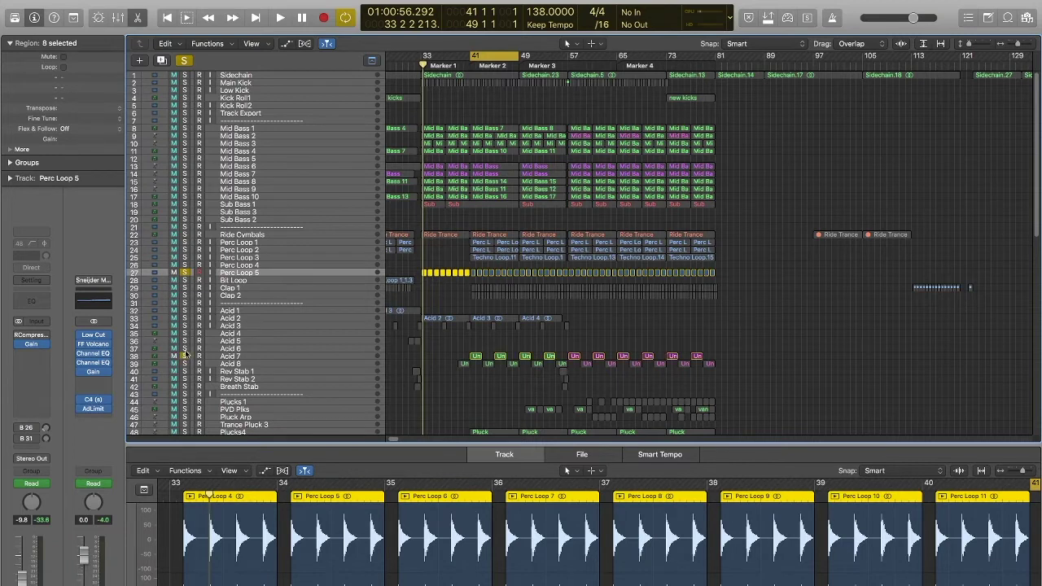
{"action": "left_click", "coordinate": [241, 357]}
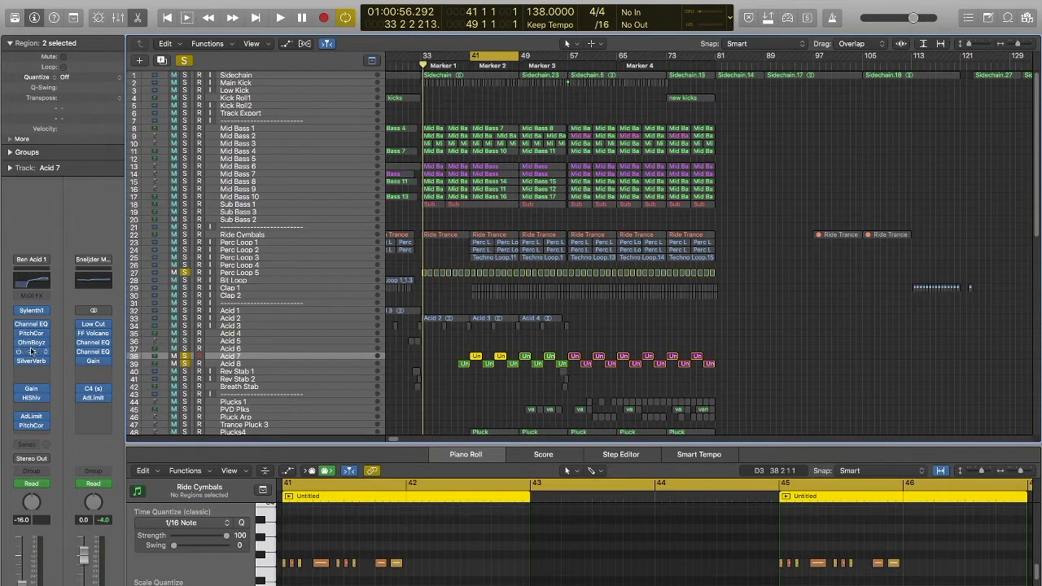
{"action": "mouse_move", "coordinate": [34, 364]}
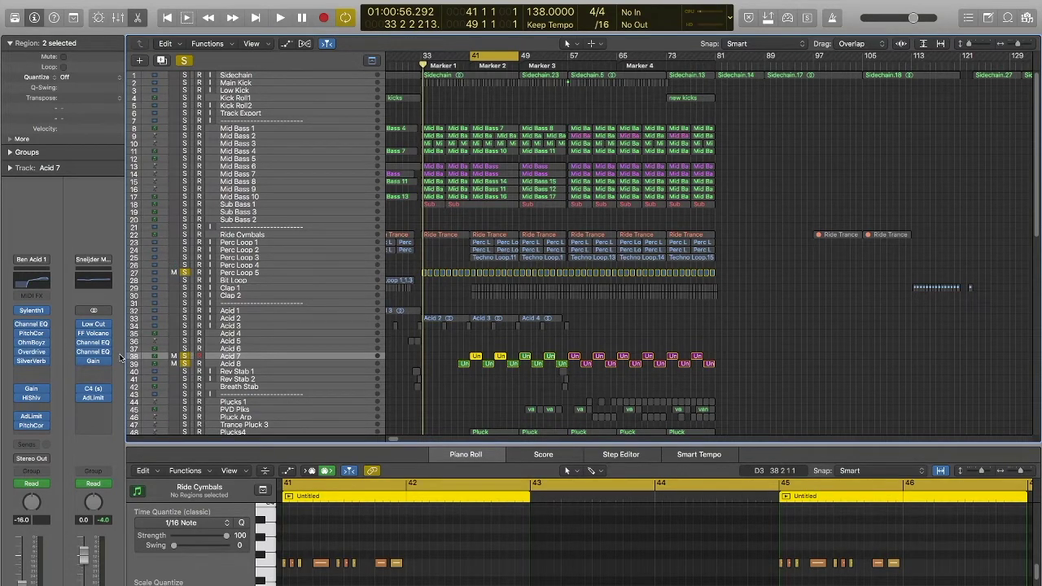
{"action": "left_click", "coordinate": [184, 273]}
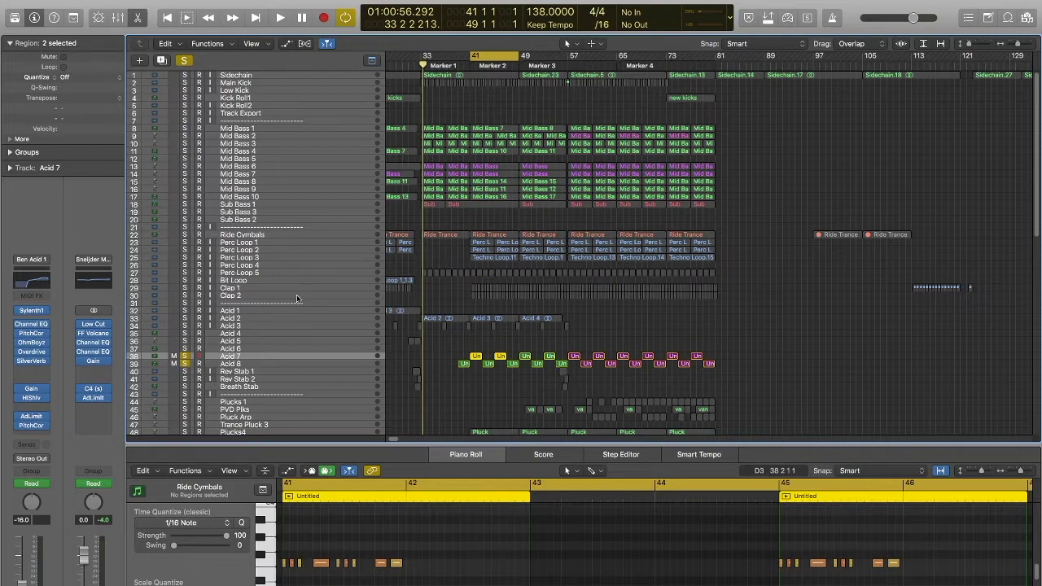
- Play the soloed Acid 7 and Acid 8 tracks from bar 41 and display them enlarged with their automation
{"action": "key", "text": "space"}
{"action": "key", "text": "space"}
{"action": "mouse_move", "coordinate": [472, 56]}
{"action": "left_mouse_down"}
{"action": "mouse_move", "coordinate": [461, 56]}
{"action": "mouse_move", "coordinate": [470, 55]}
{"action": "left_mouse_up"}
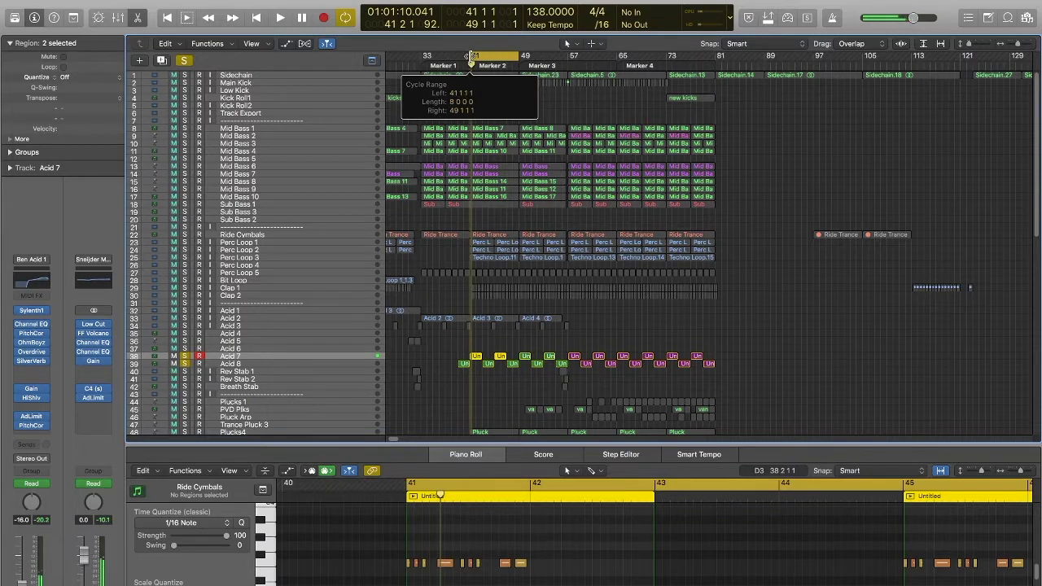
{"action": "key", "text": "space"}
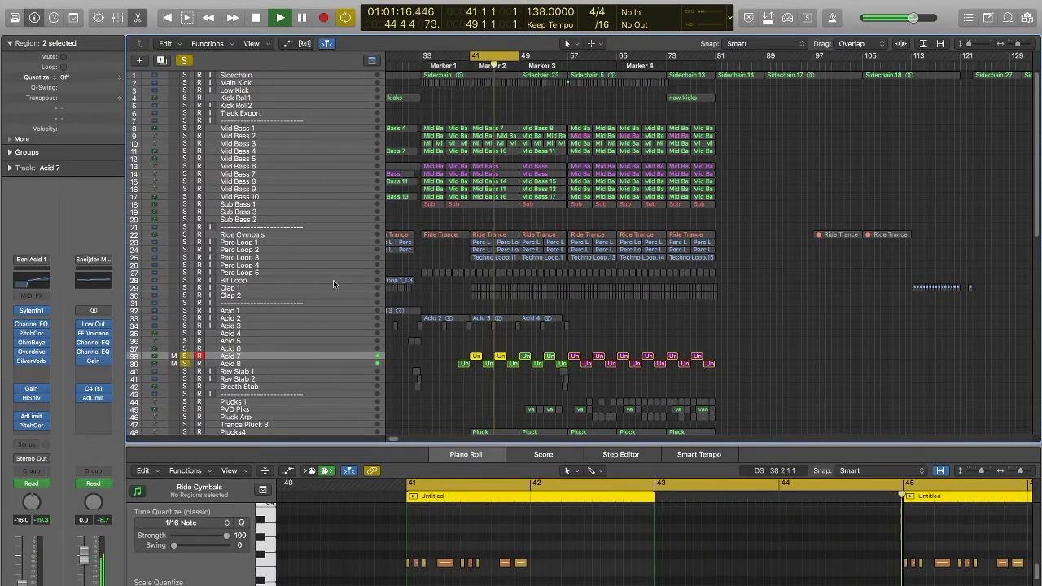
{"action": "key", "text": "space"}
{"action": "key", "text": "super+Down"}
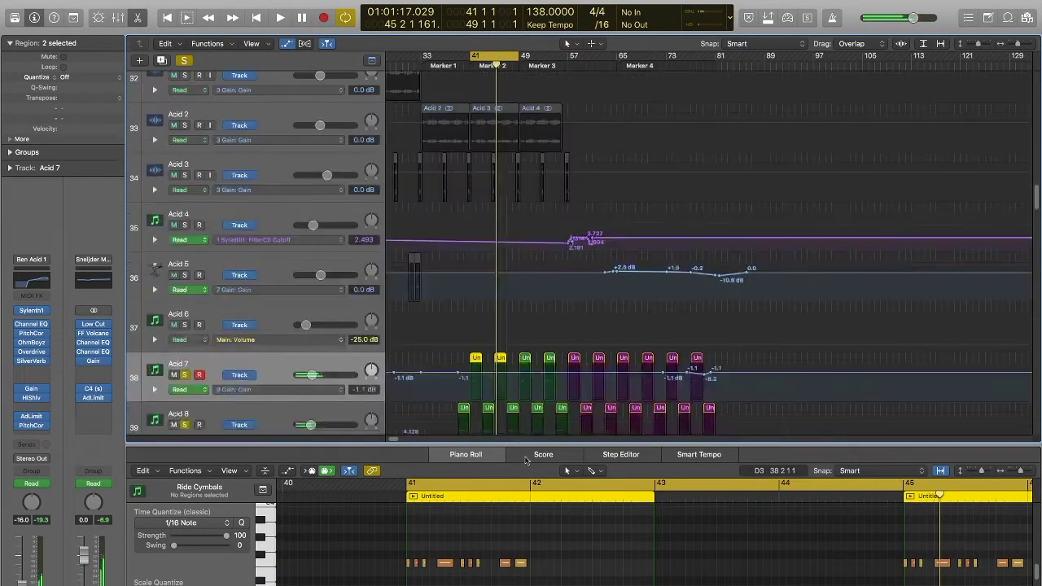
- Show Acid 7's Sylenth1 FilterCtl Cutoff automation and play the soloed Acid 7 and Acid 8 tracks from bar 41
{"action": "left_click", "coordinate": [288, 392]}
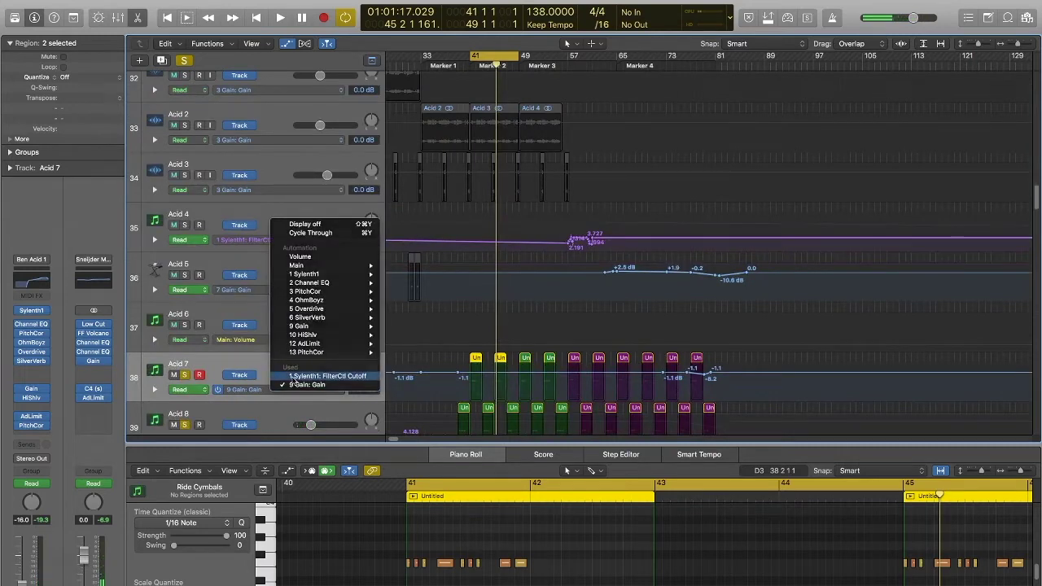
{"action": "left_click", "coordinate": [310, 377]}
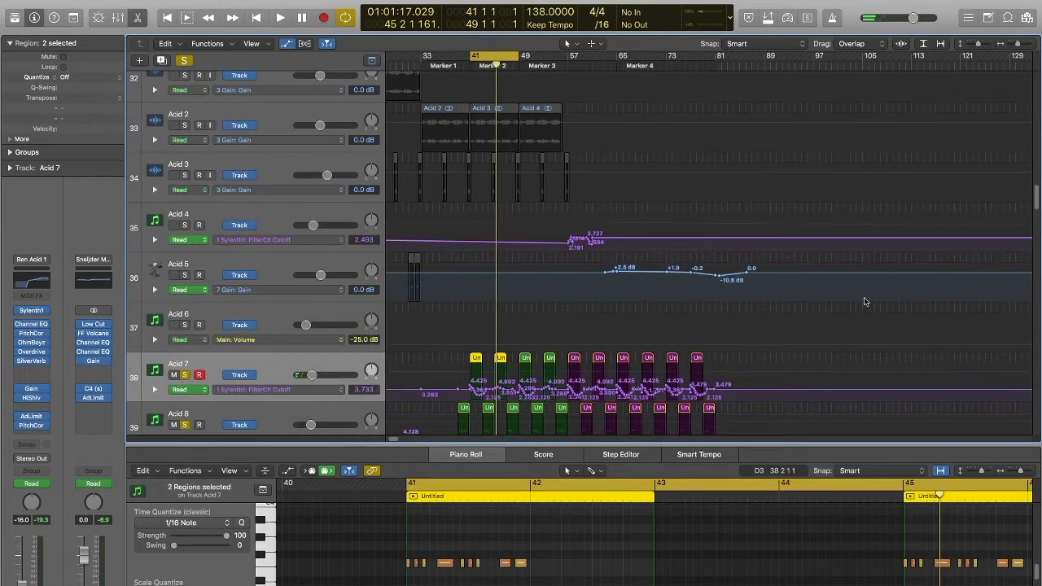
{"action": "left_click_drag", "start_coordinate": [1036, 197], "coordinate": [1037, 206]}
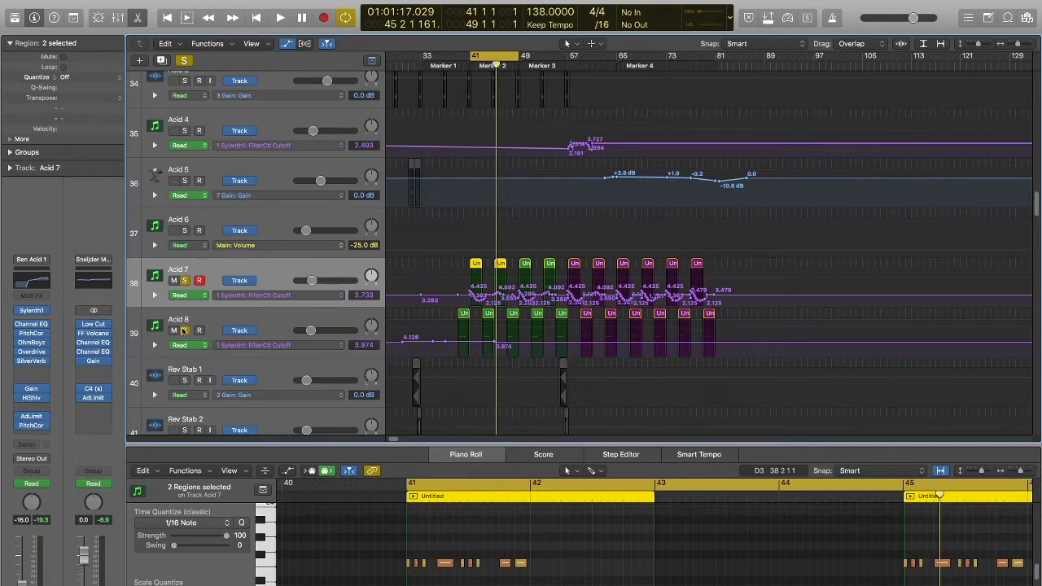
{"action": "key", "text": "space"}
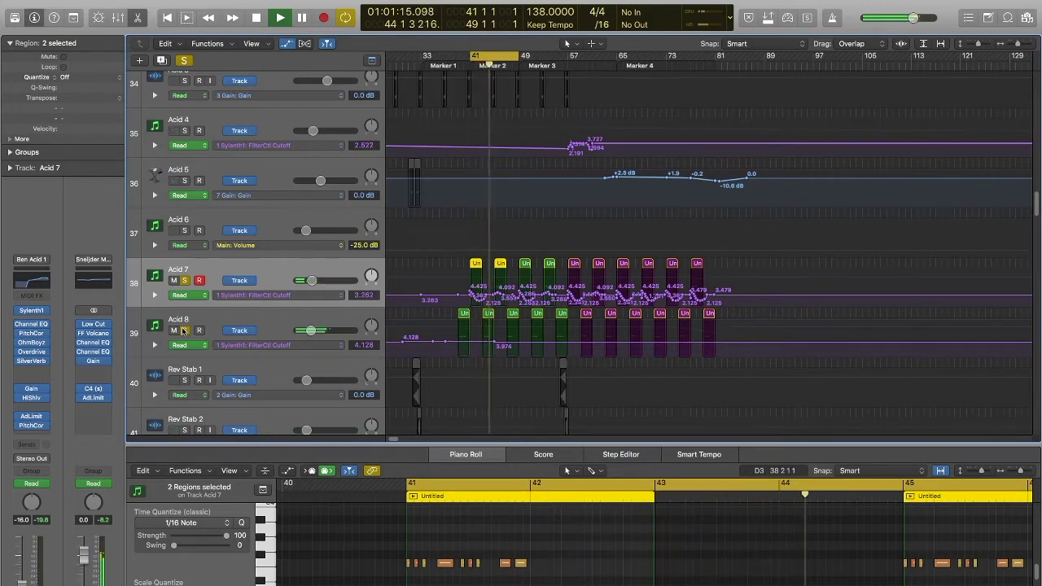
{"action": "key", "text": "space"}
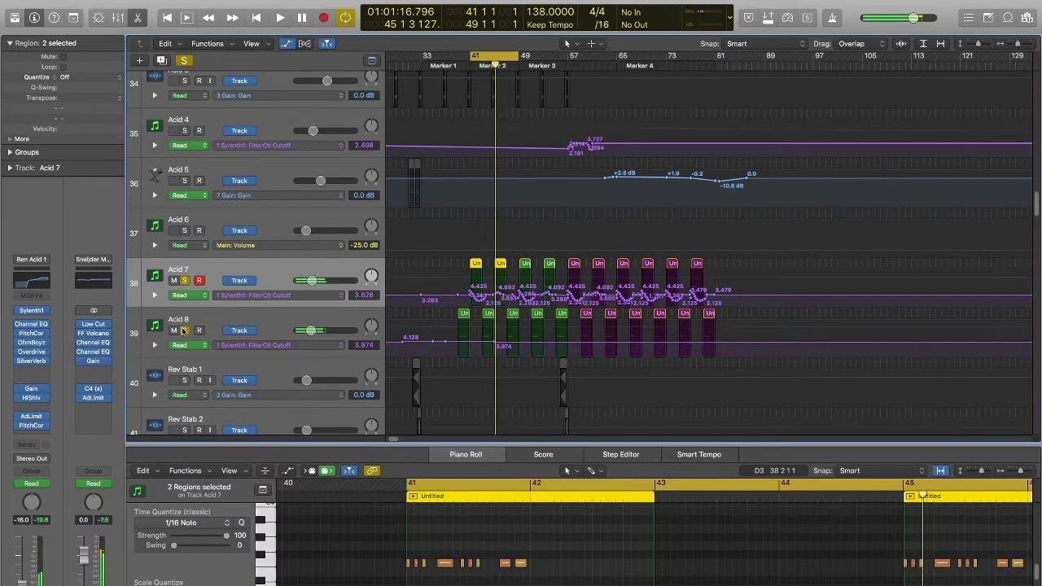
- Return the tracks to the compact overview and play Acid 7 and Acid 8 again, bypassing Acid 7's OhmBoyz
{"action": "key", "text": "z"}
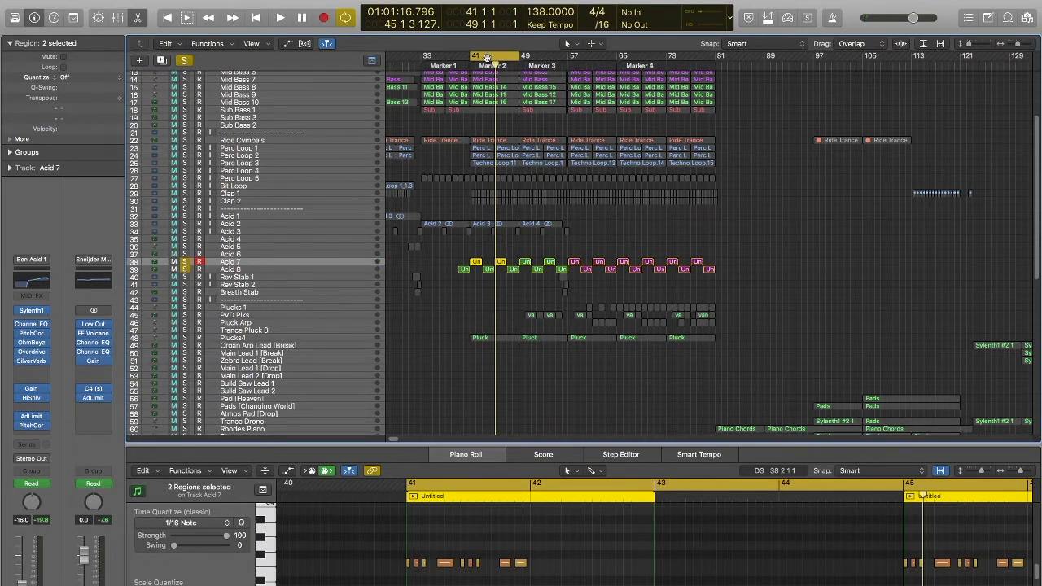
{"action": "key", "text": "space"}
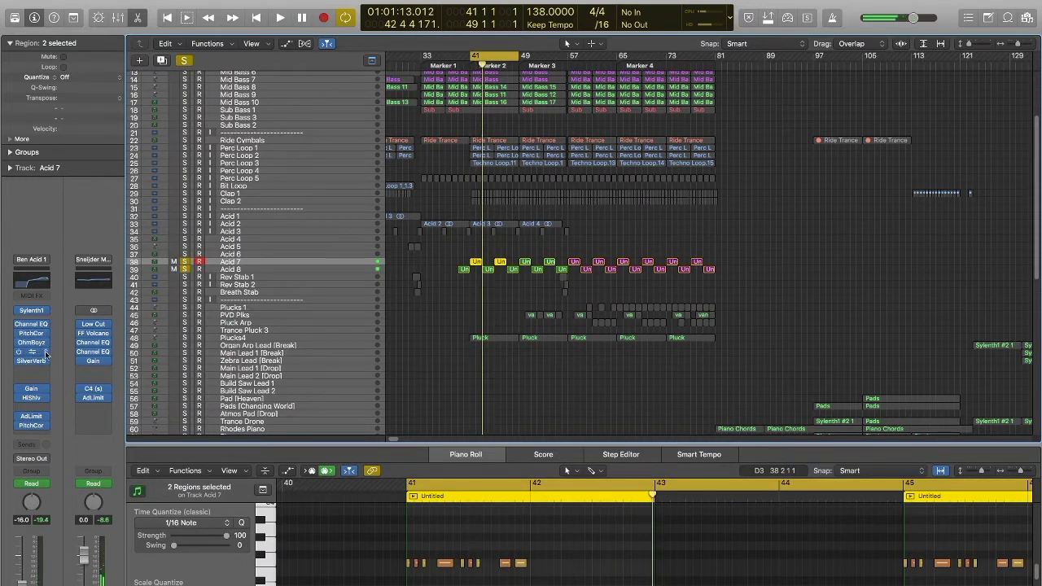
{"action": "key", "text": "space"}
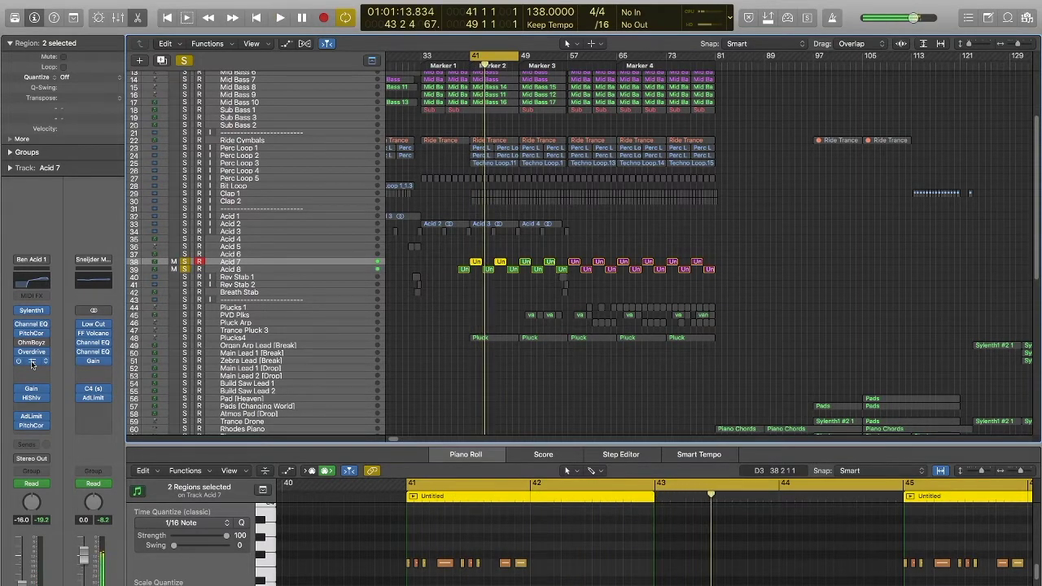
- Remove the solo from Acid 8 and play Acid 7 alone in short passages to hear its dry sound
{"action": "left_click", "coordinate": [186, 270]}
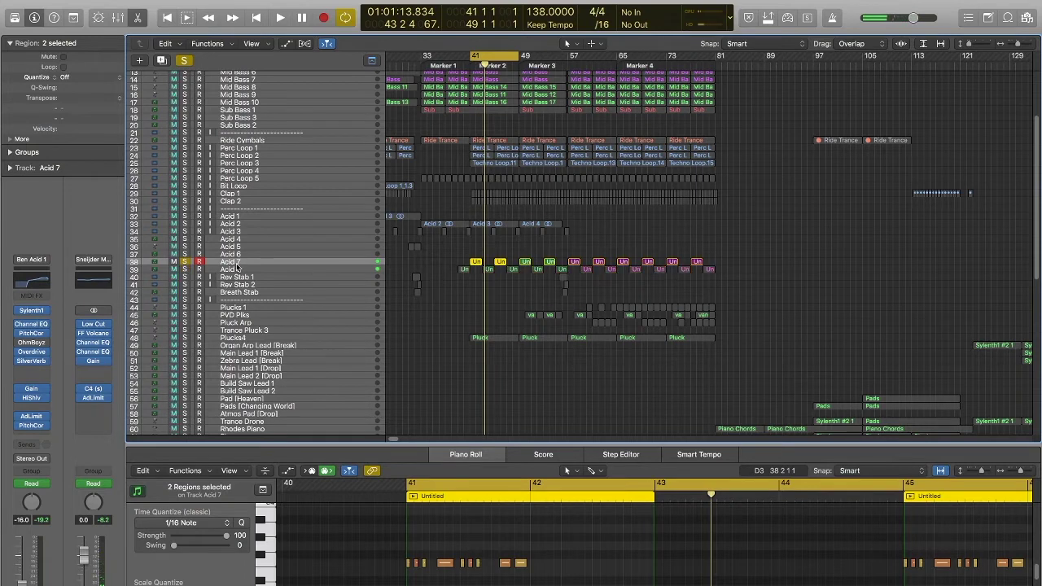
{"action": "key", "text": "space"}
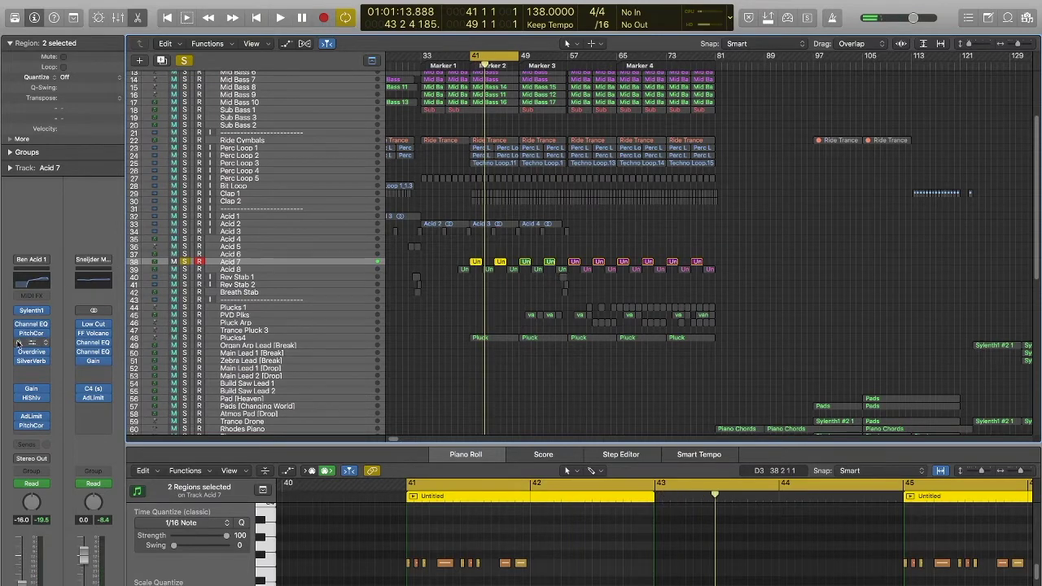
{"action": "key", "text": "space"}
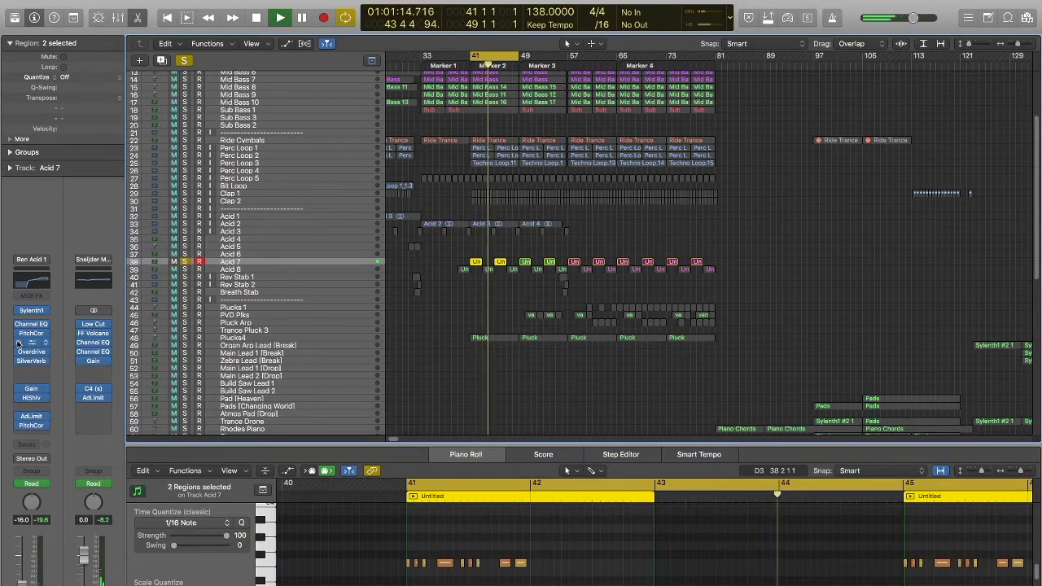
{"action": "key", "text": "space"}
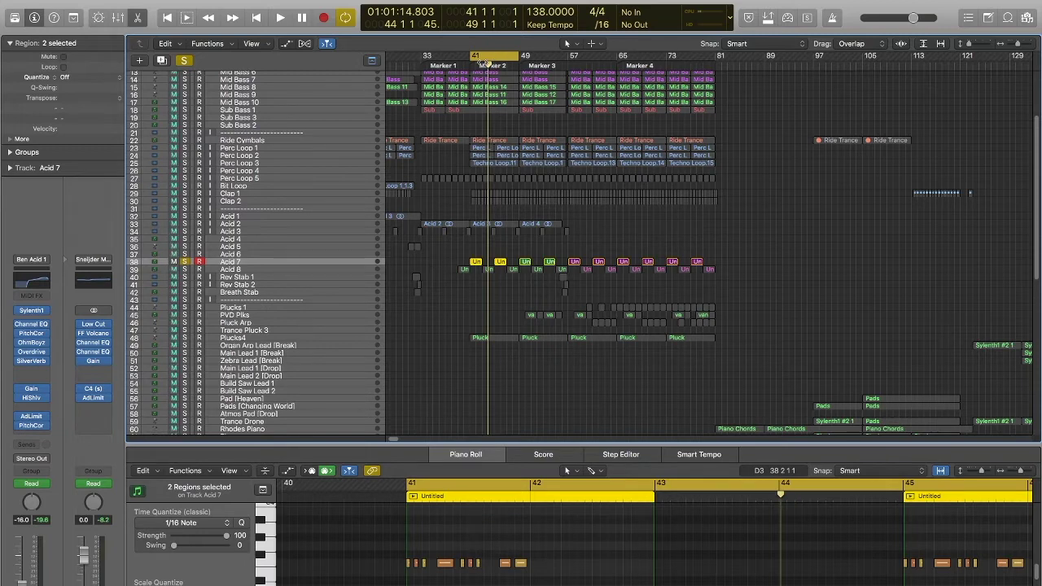
- Solo Plucks4 instead of Acid 7, play it from bar 41, and inspect its ES2 synth before closing the plug-in
{"action": "left_click", "coordinate": [237, 339]}
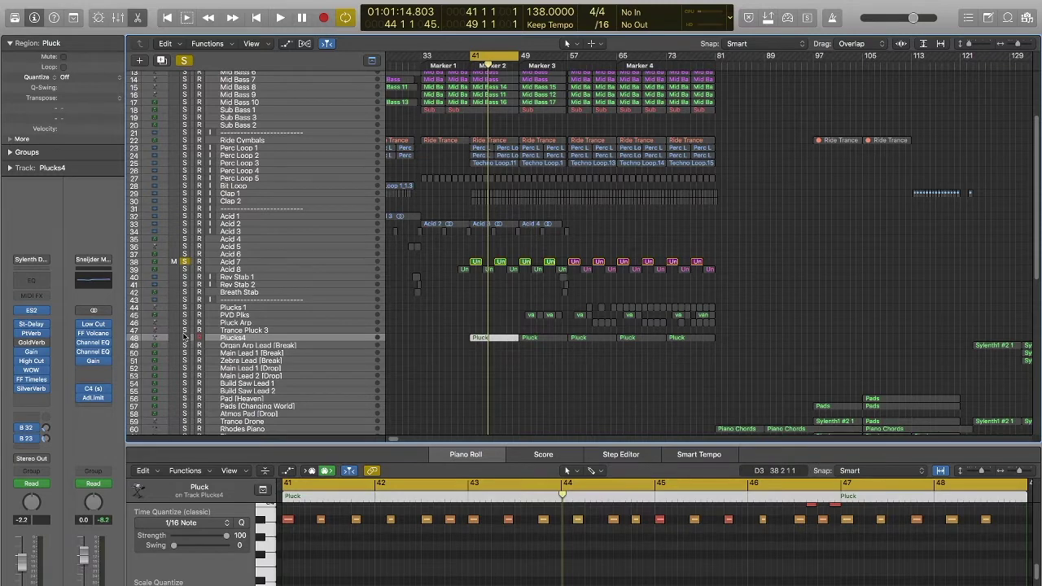
{"action": "left_click", "coordinate": [185, 338]}
{"action": "left_click", "coordinate": [185, 262]}
{"action": "key", "text": "space"}
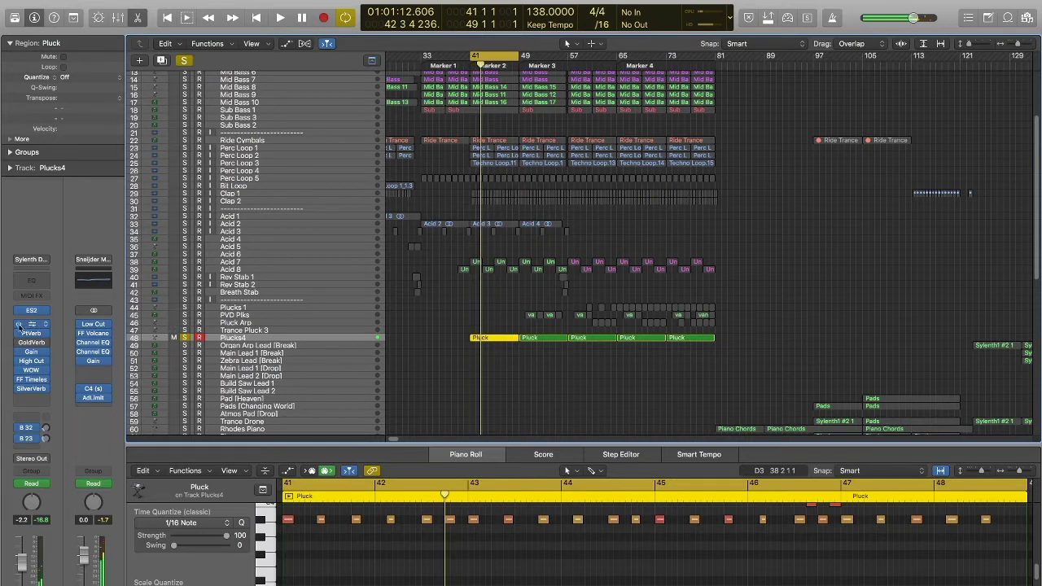
{"action": "left_click", "coordinate": [33, 312]}
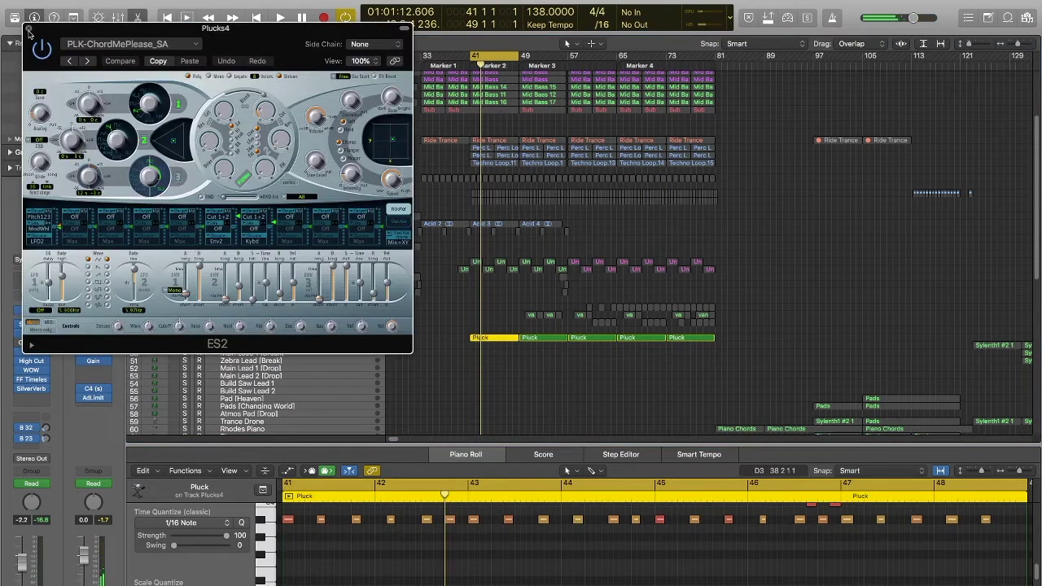
{"action": "left_click", "coordinate": [29, 30]}
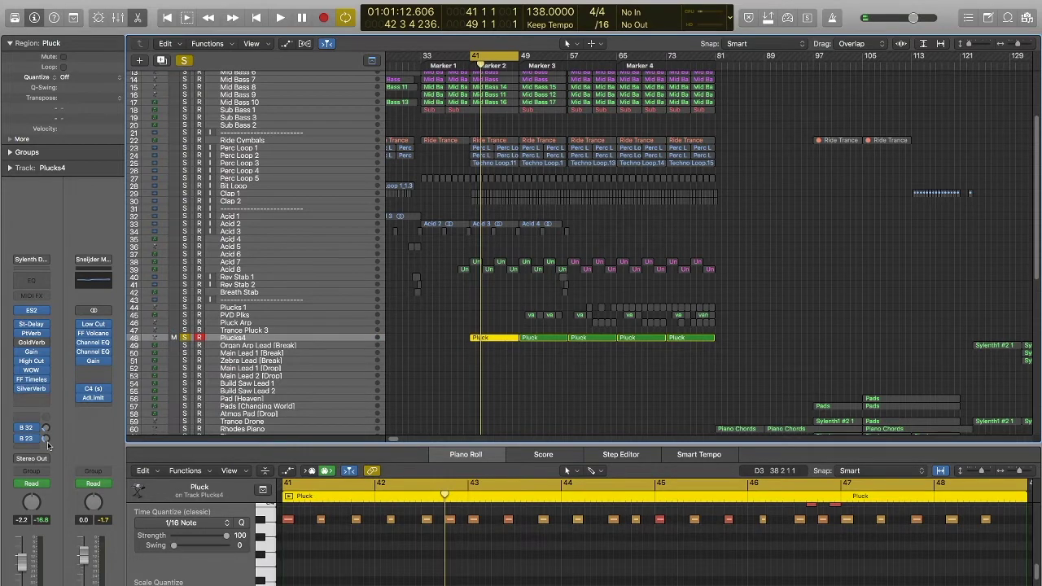
- Inspect Plucks4's Bus 32 send, its delay aux channel and the send options, leaving the routing as it is
{"action": "left_click", "coordinate": [27, 428]}
{"action": "left_click", "coordinate": [29, 430]}
{"action": "left_click", "coordinate": [29, 430]}
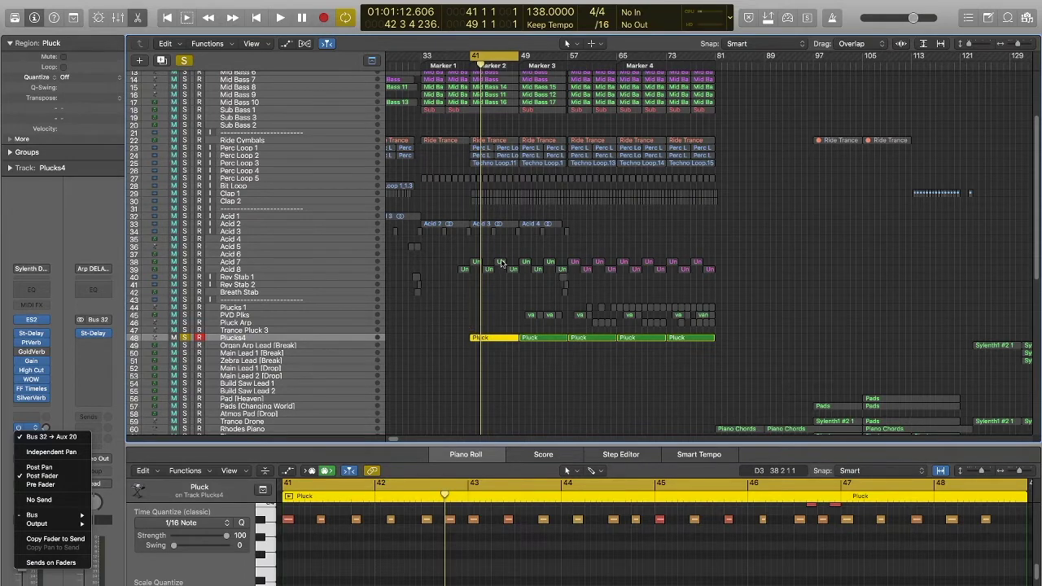
{"action": "left_click", "coordinate": [430, 362]}
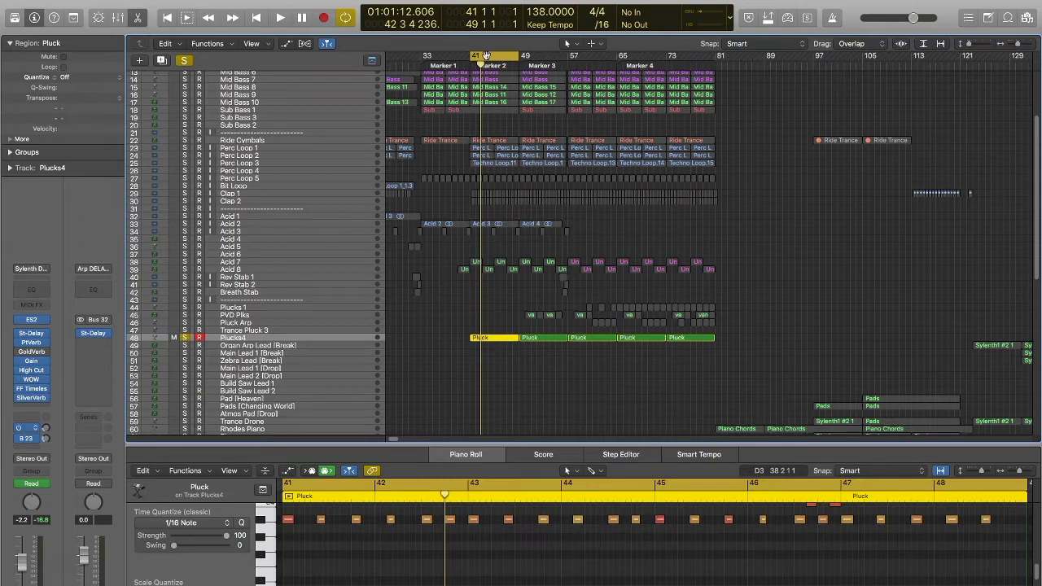
- Play the soloed Plucks4 from bar 41 and enlarge the Piano Roll to show the Pluck region's full note pattern
{"action": "key", "text": "space"}
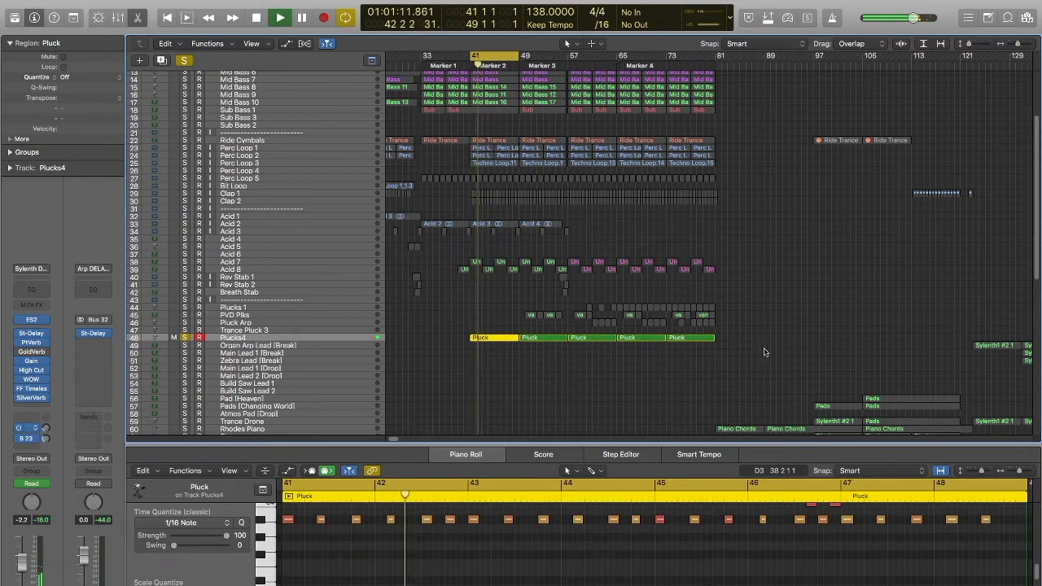
{"action": "left_click_drag", "start_coordinate": [760, 432], "coordinate": [896, 334]}
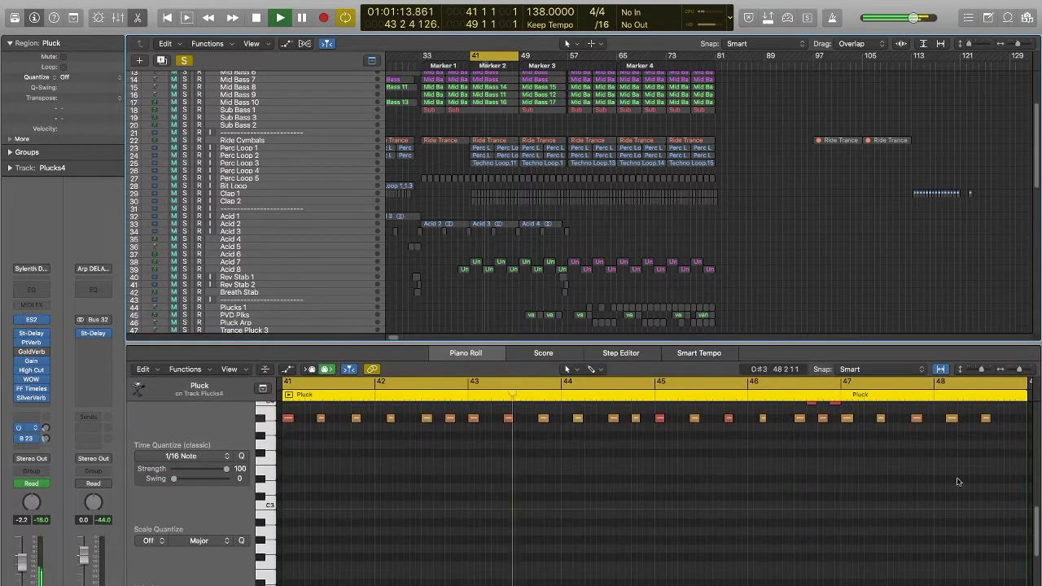
{"action": "left_click_drag", "start_coordinate": [1038, 531], "coordinate": [1038, 518]}
{"action": "left_click", "coordinate": [1000, 371]}
{"action": "left_click", "coordinate": [1000, 371]}
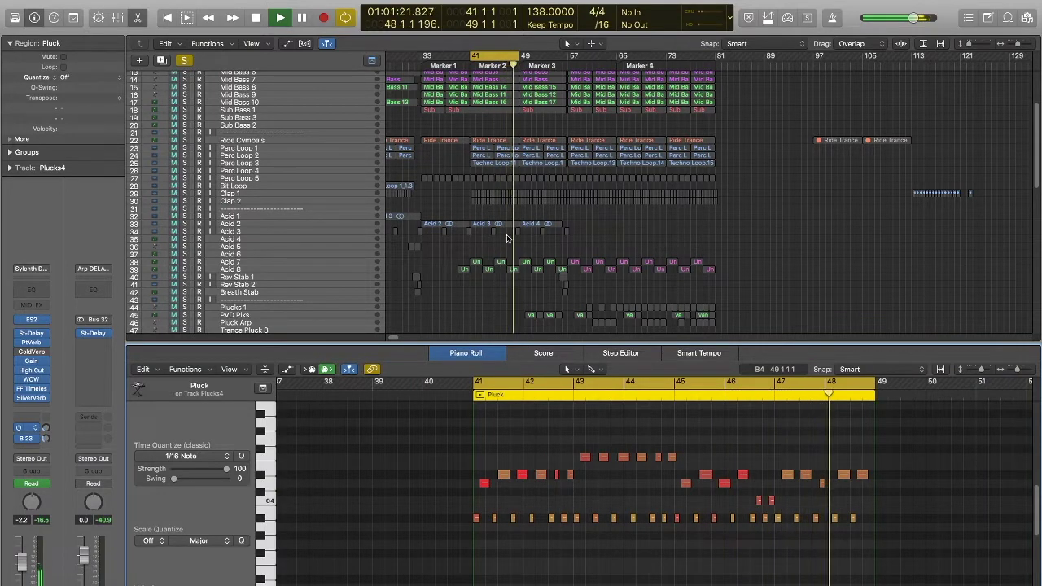
- Turn off all solos, shrink the Piano Roll for more track space, and play the full arrangement over bars 41–49
{"action": "left_click", "coordinate": [184, 61]}
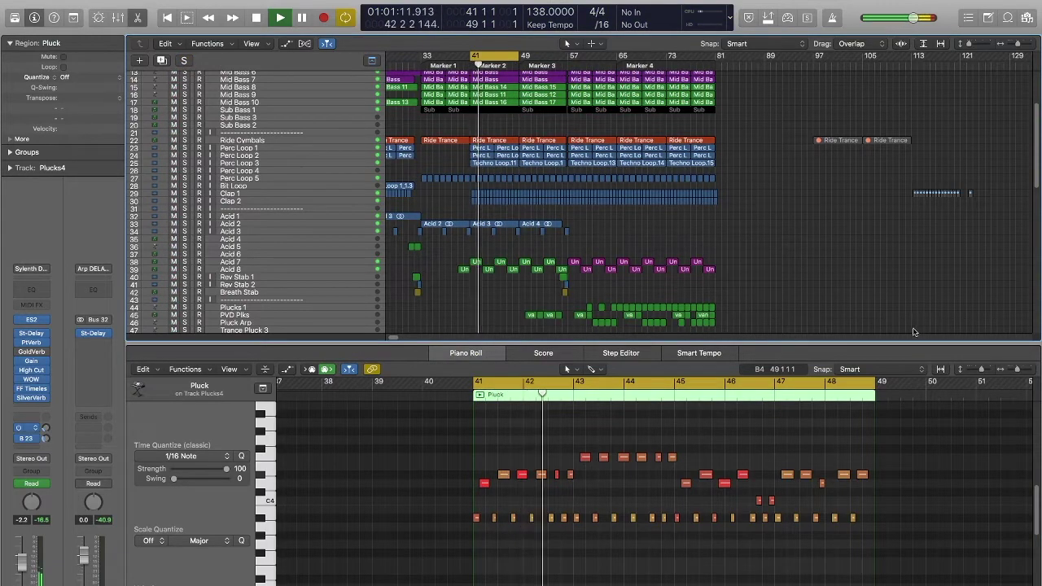
{"action": "left_click_drag", "start_coordinate": [909, 342], "coordinate": [910, 408]}
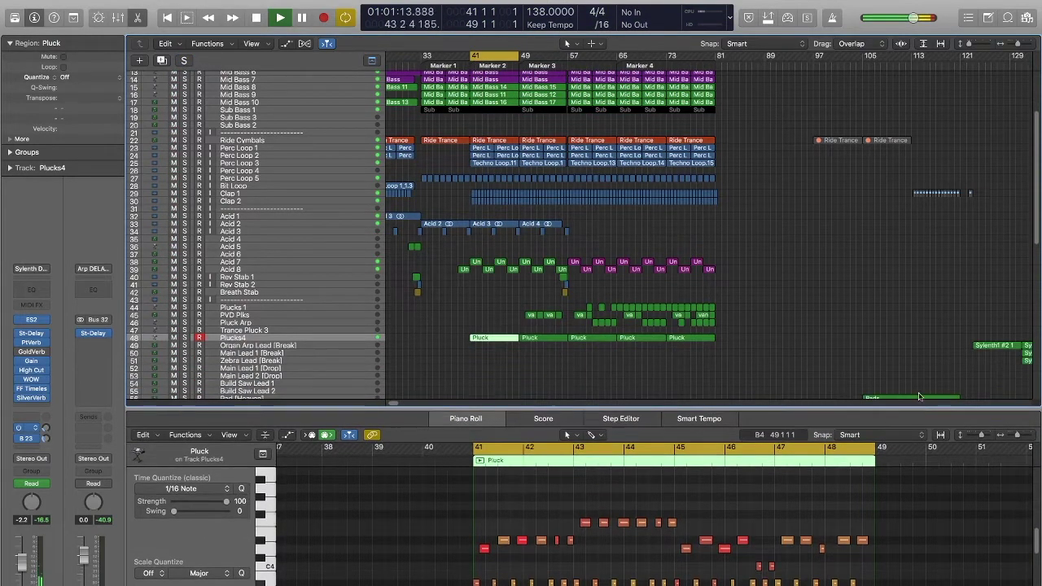
{"action": "left_click_drag", "start_coordinate": [1035, 191], "coordinate": [1037, 298]}
{"action": "scroll", "coordinate": [510, 82], "scroll_direction": "up", "scroll_amount": 10}
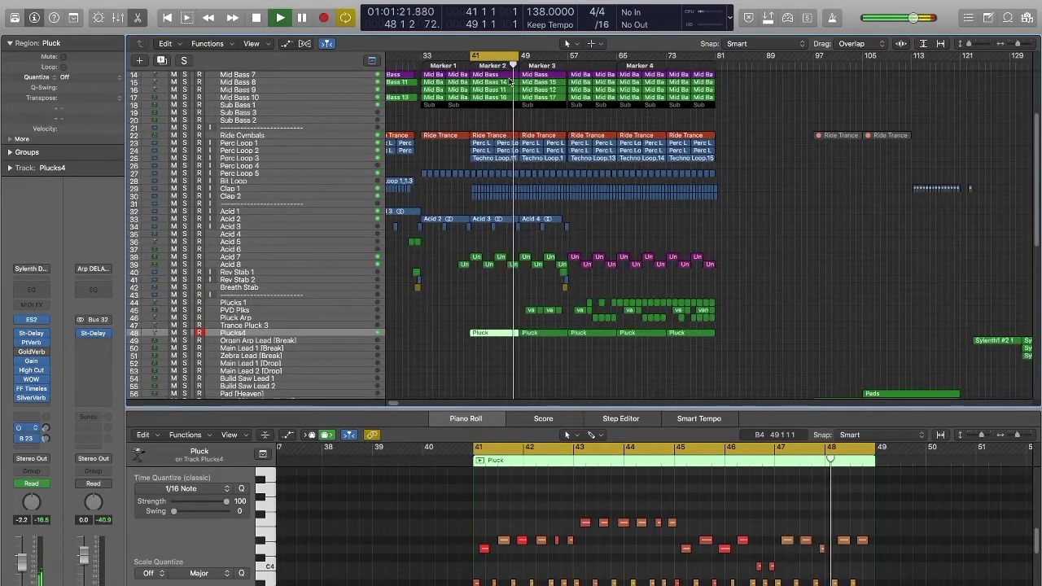
{"action": "key", "text": "space"}
- Move the cycle range to bars 49–57
{"action": "left_click_drag", "start_coordinate": [1039, 162], "coordinate": [1037, 251]}
{"action": "scroll", "coordinate": [1036, 251], "scroll_direction": "up", "scroll_amount": 15}
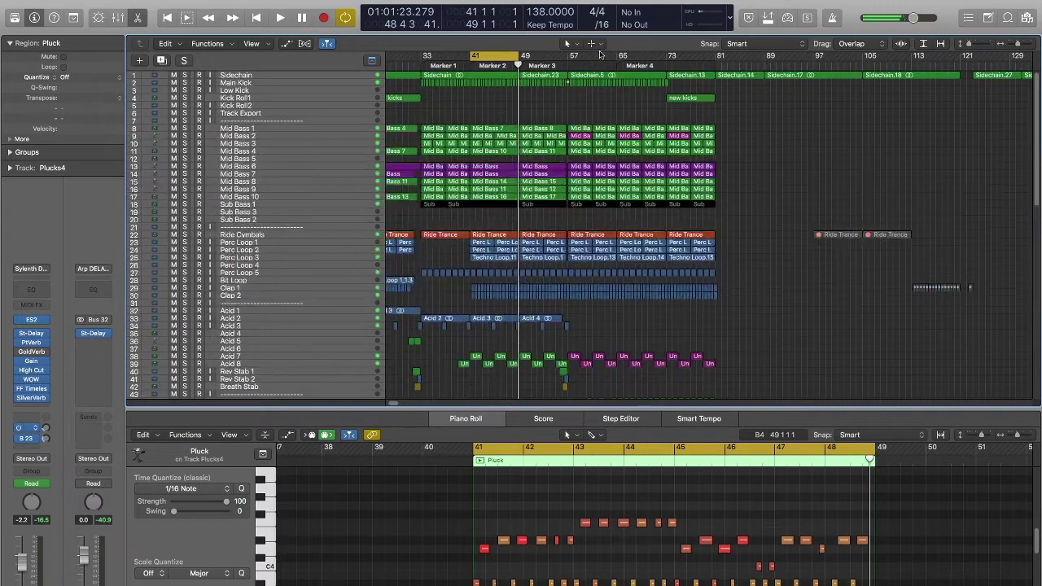
{"action": "left_click_drag", "start_coordinate": [494, 62], "coordinate": [543, 63]}
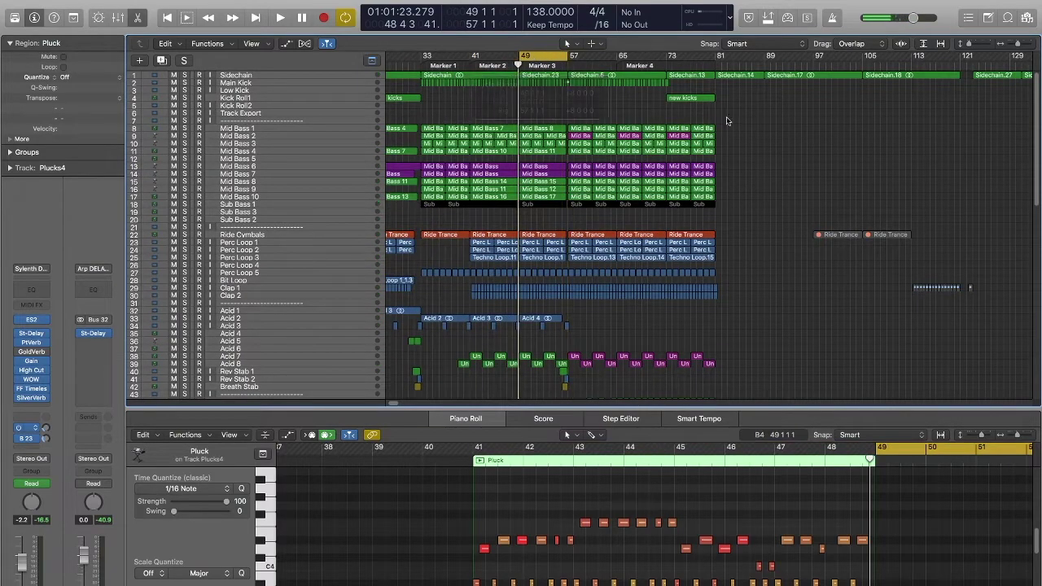
- Solo Vocal Delay 2, play its Alive Delay.6 region from bar 49, and check the track's Gain insert
{"action": "scroll", "coordinate": [648, 261], "scroll_direction": "down", "scroll_amount": 18}
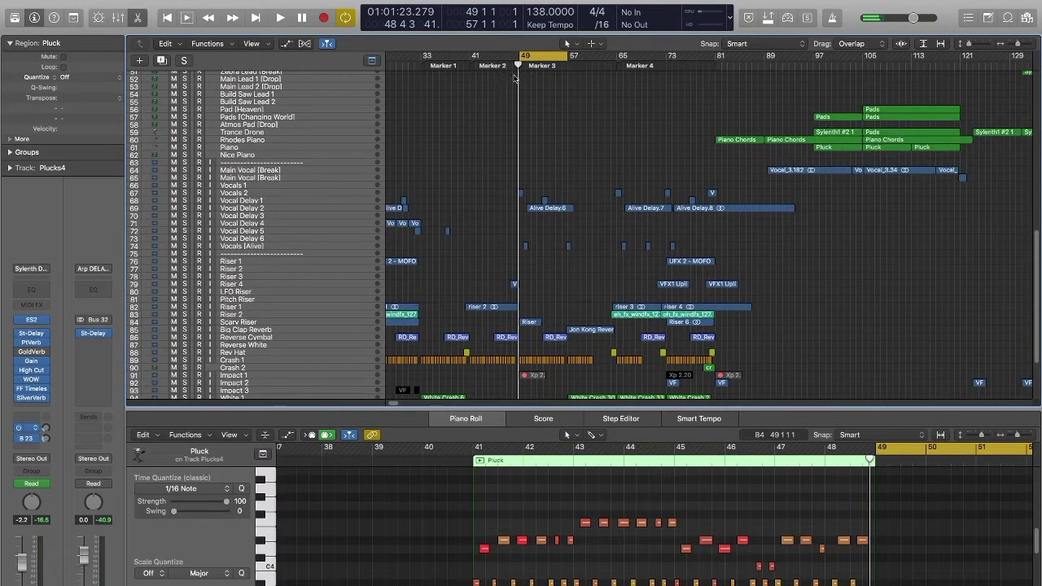
{"action": "left_click", "coordinate": [242, 209]}
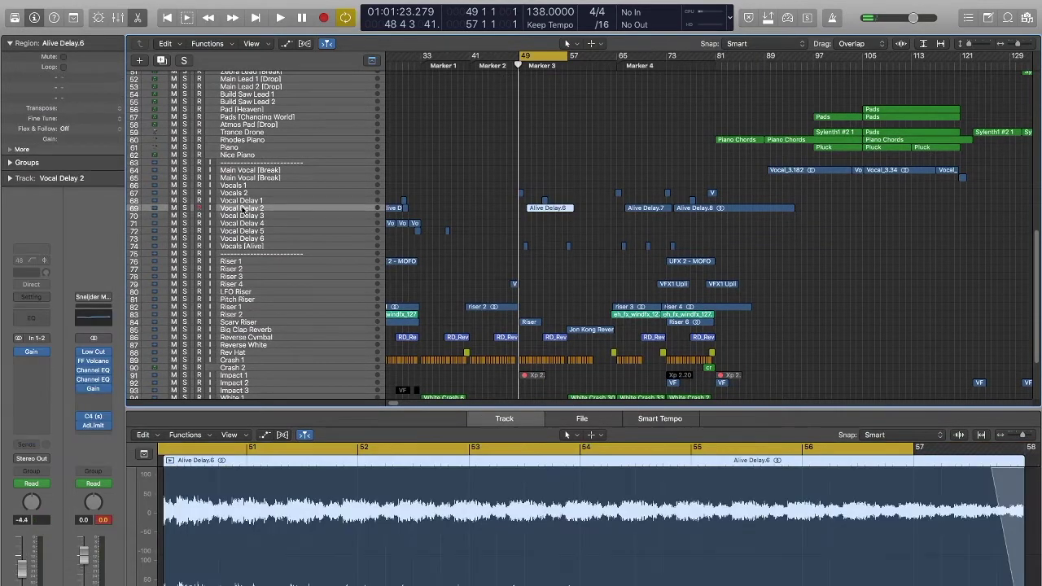
{"action": "left_click", "coordinate": [185, 208]}
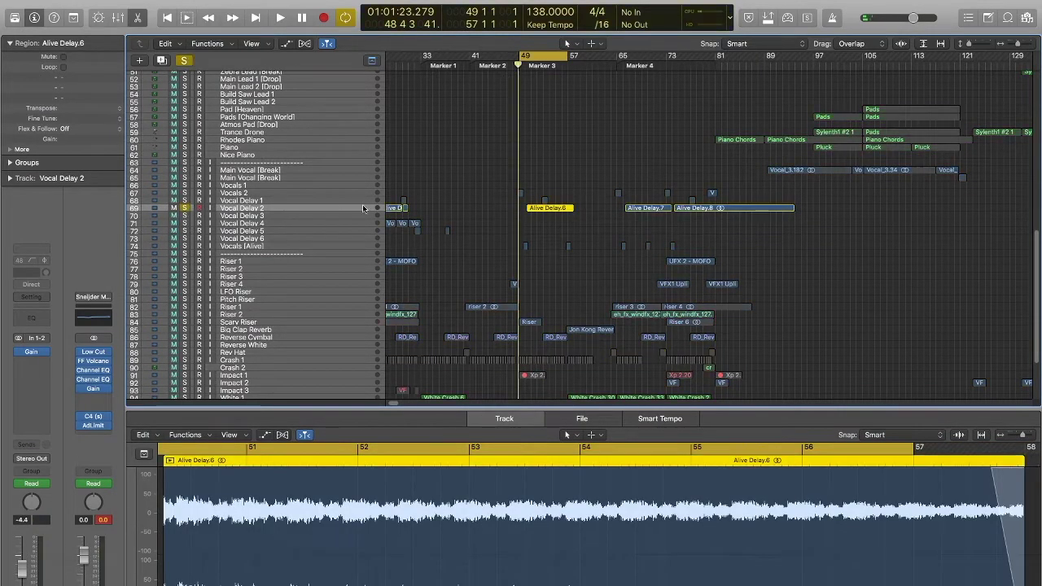
{"action": "key", "text": "space"}
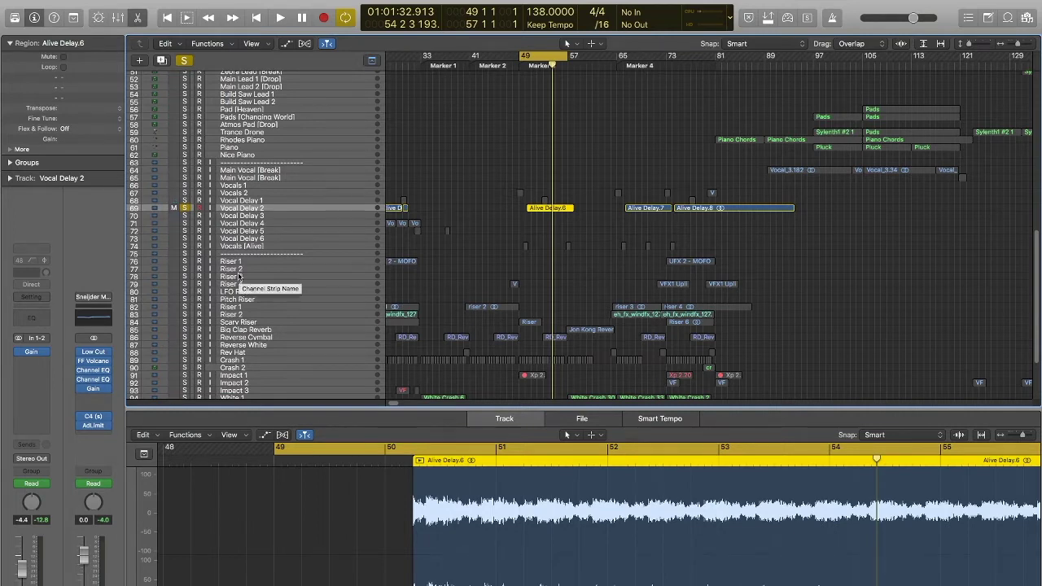
{"action": "left_click", "coordinate": [46, 355]}
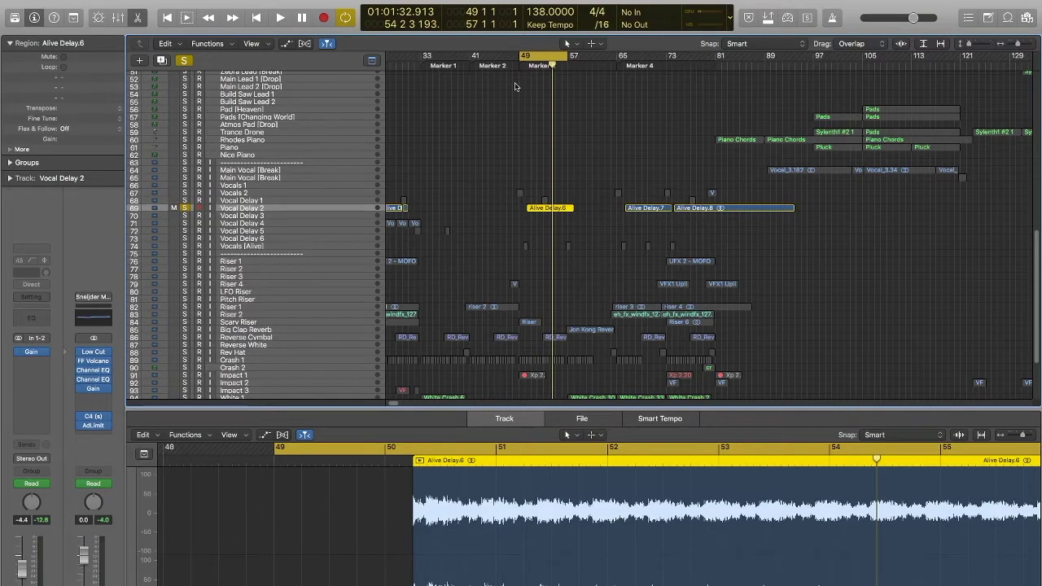
- Add Vocals 2 and Vocal Delay 1 to the soloed Vocal Delay 2 and play them from bar 49
{"action": "left_click", "coordinate": [242, 193]}
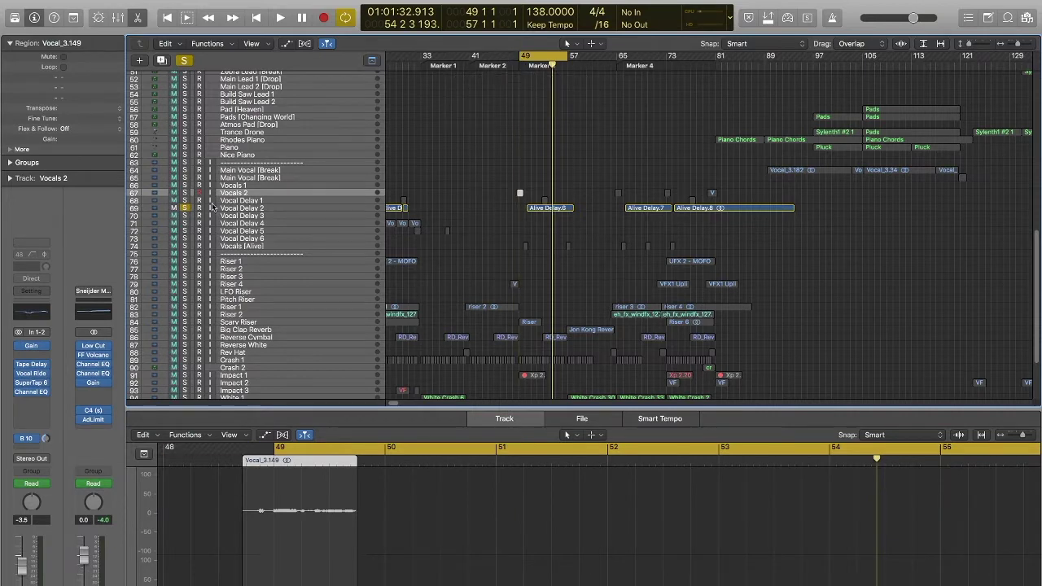
{"action": "left_click", "coordinate": [186, 201]}
{"action": "left_click", "coordinate": [186, 193]}
{"action": "key", "text": "space"}
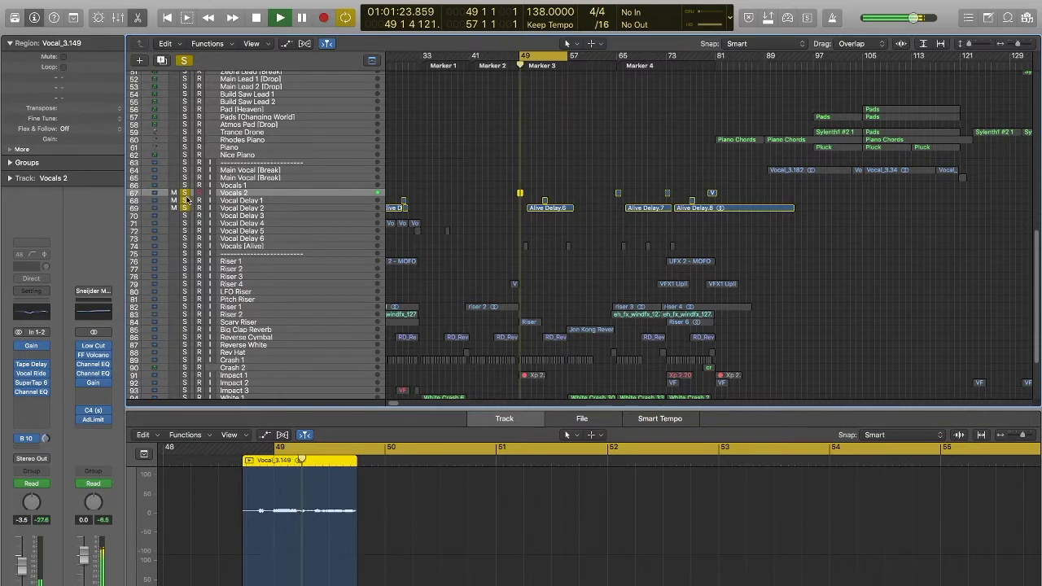
{"action": "key", "text": "space"}
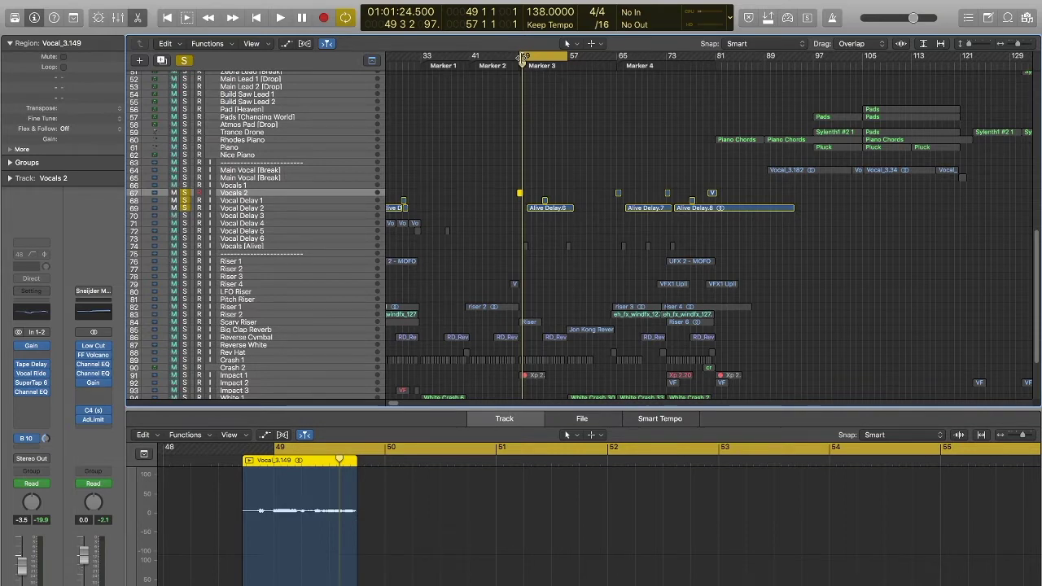
- Extend the cycle range's start back to bar 48 and clear the vocal track solos
{"action": "left_click_drag", "start_coordinate": [522, 57], "coordinate": [514, 57]}
{"action": "left_click", "coordinate": [185, 194]}
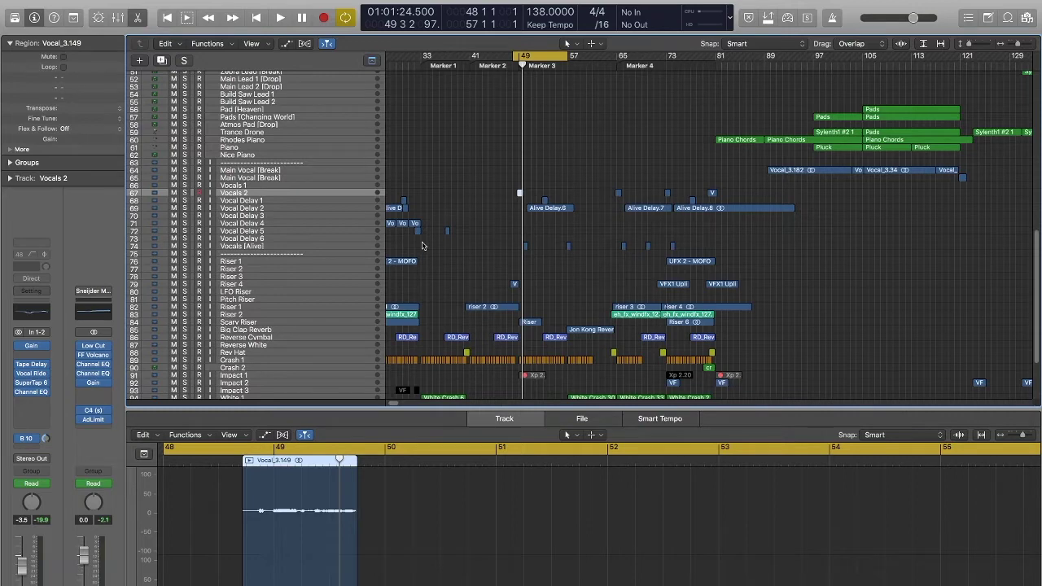
- Play the full mix from bar 48 and set the cycle range to bars 49–57
{"action": "key", "text": "space"}
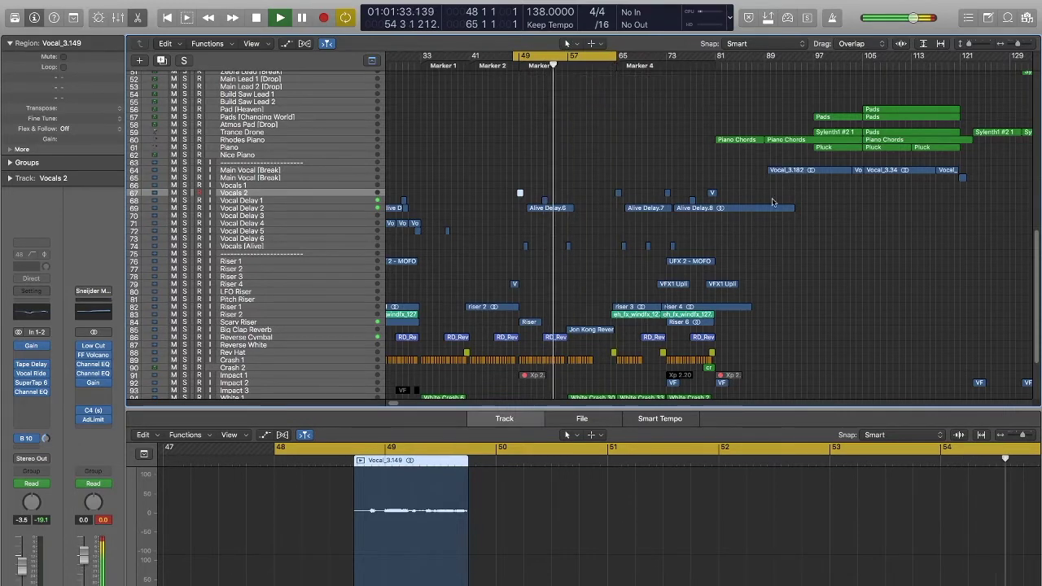
{"action": "scroll", "coordinate": [1036, 159], "scroll_direction": "up", "scroll_amount": 10}
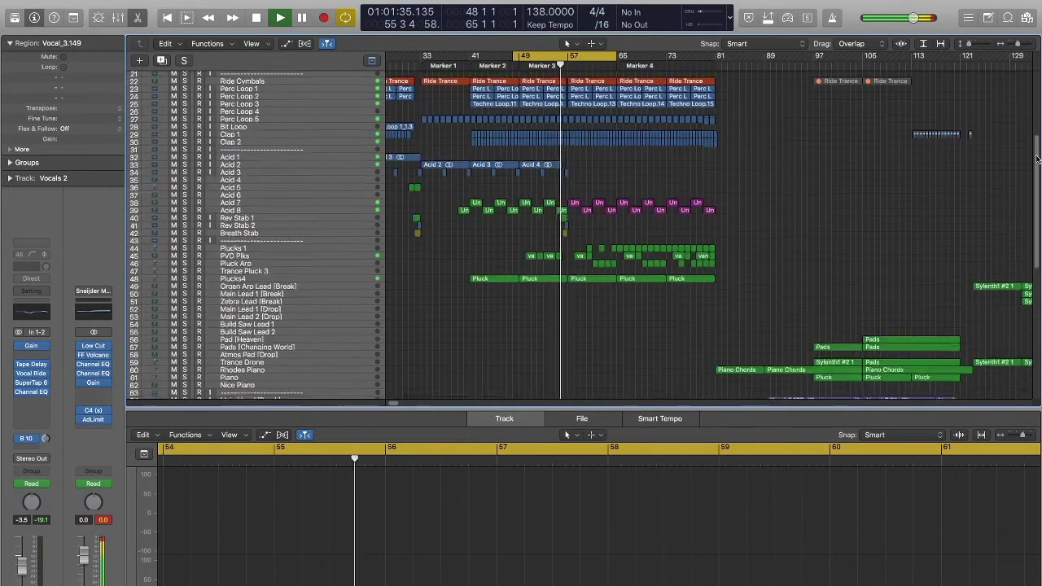
{"action": "left_click", "coordinate": [524, 59]}
{"action": "left_click_drag", "start_coordinate": [523, 59], "coordinate": [573, 61]}
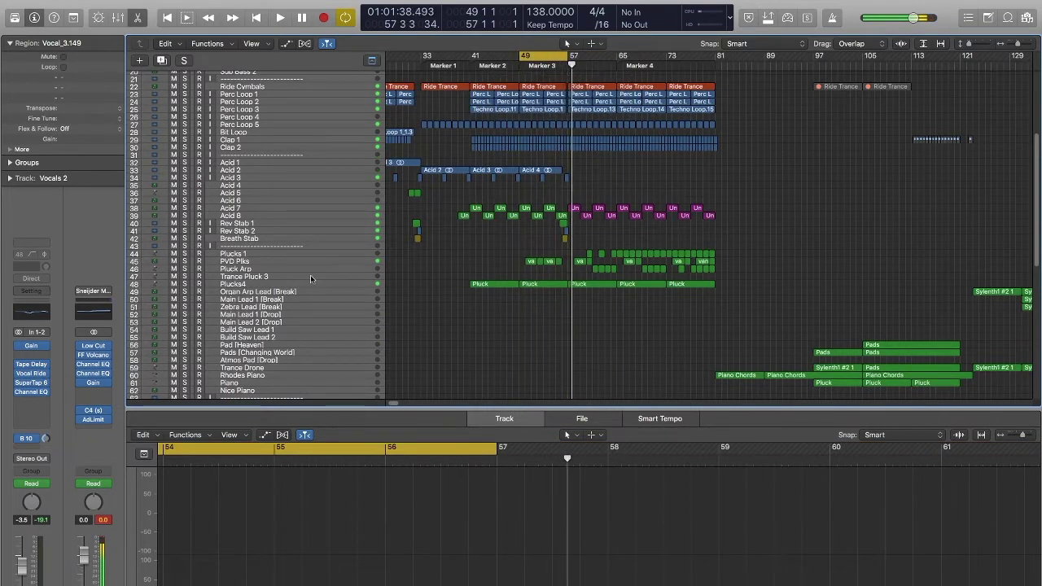
- Shorten the cycle range to bars 50–57, solo PVD Plks and play its van dyk 2 regions
{"action": "left_click", "coordinate": [232, 263]}
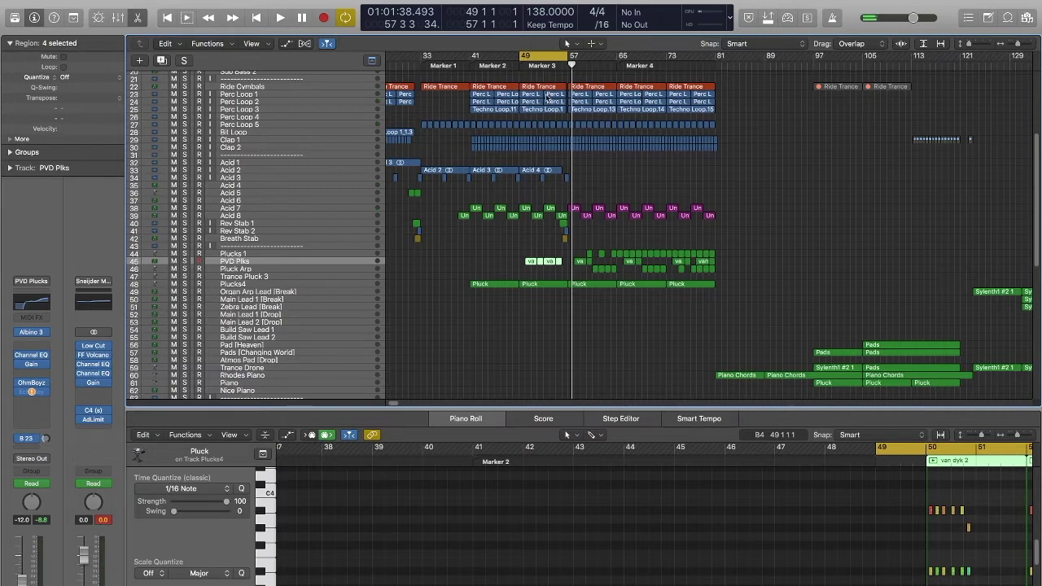
{"action": "left_click_drag", "start_coordinate": [521, 54], "coordinate": [531, 54]}
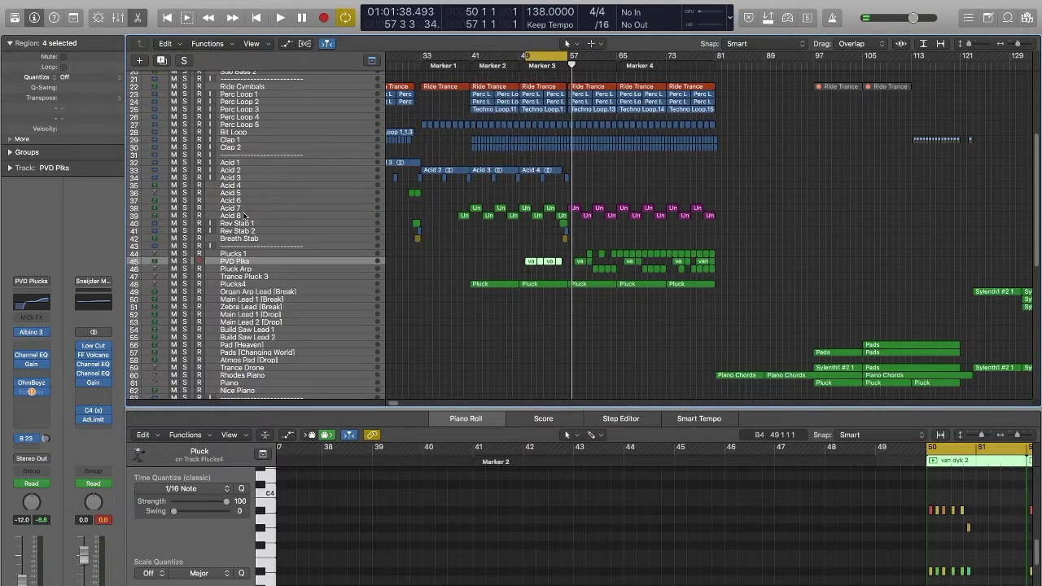
{"action": "left_click", "coordinate": [184, 261]}
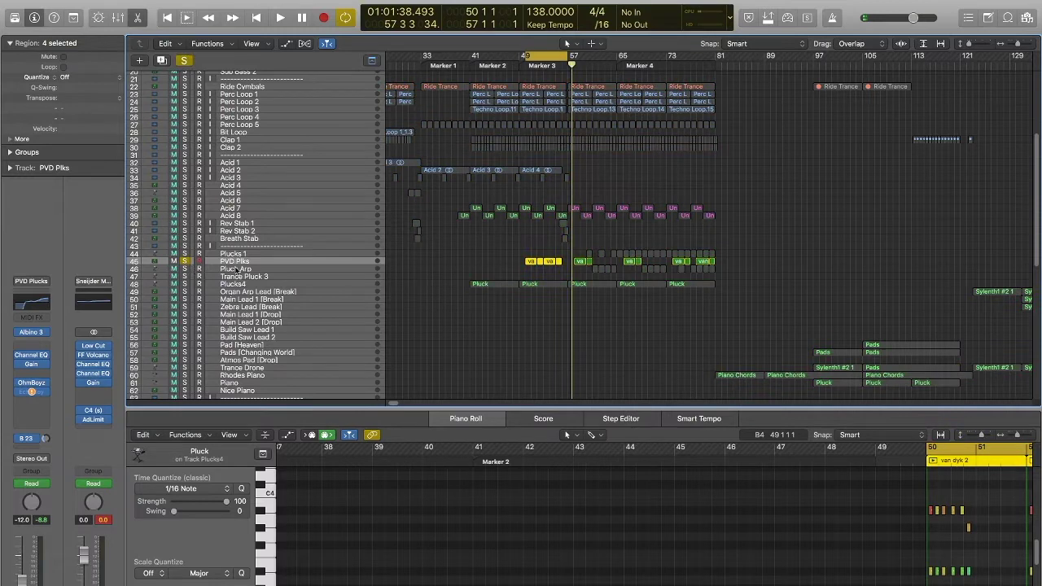
{"action": "key", "text": "space"}
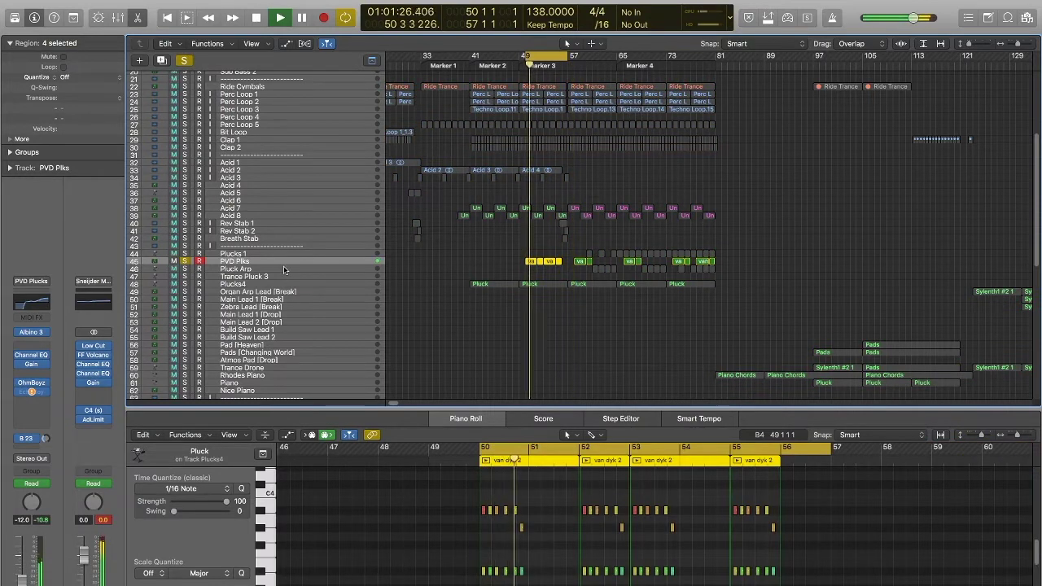
{"action": "key", "text": "space"}
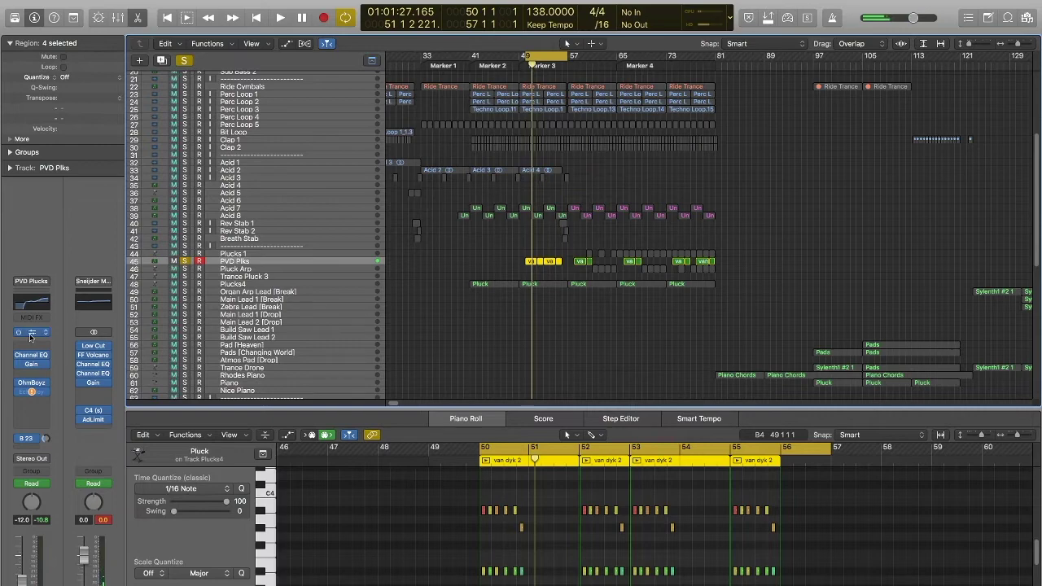
- Inspect the Albino 3 instrument on PVD Plks, close it and play the soloed track again
{"action": "left_click", "coordinate": [30, 334]}
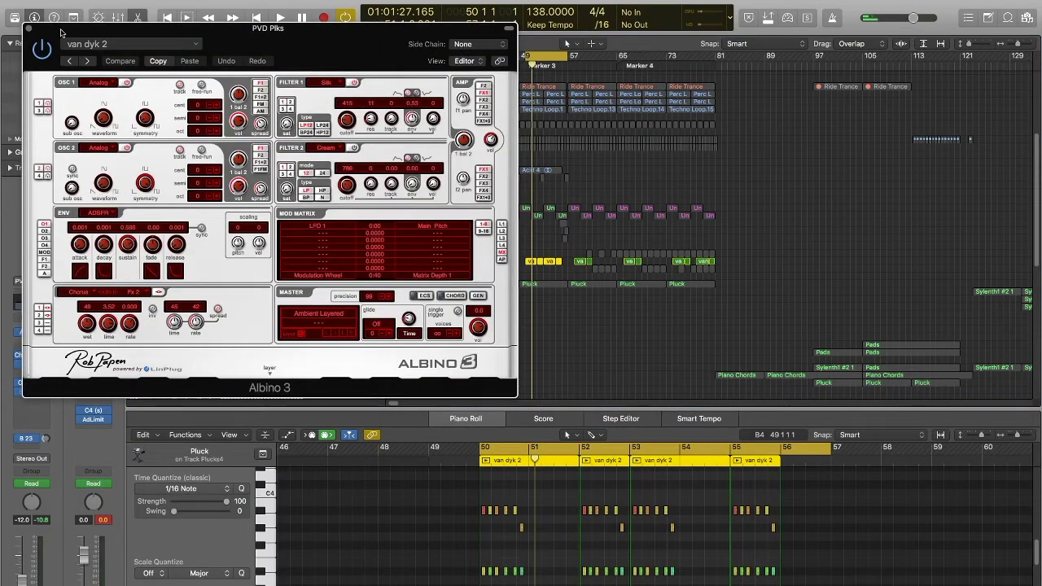
{"action": "left_click_drag", "start_coordinate": [61, 33], "coordinate": [243, 156]}
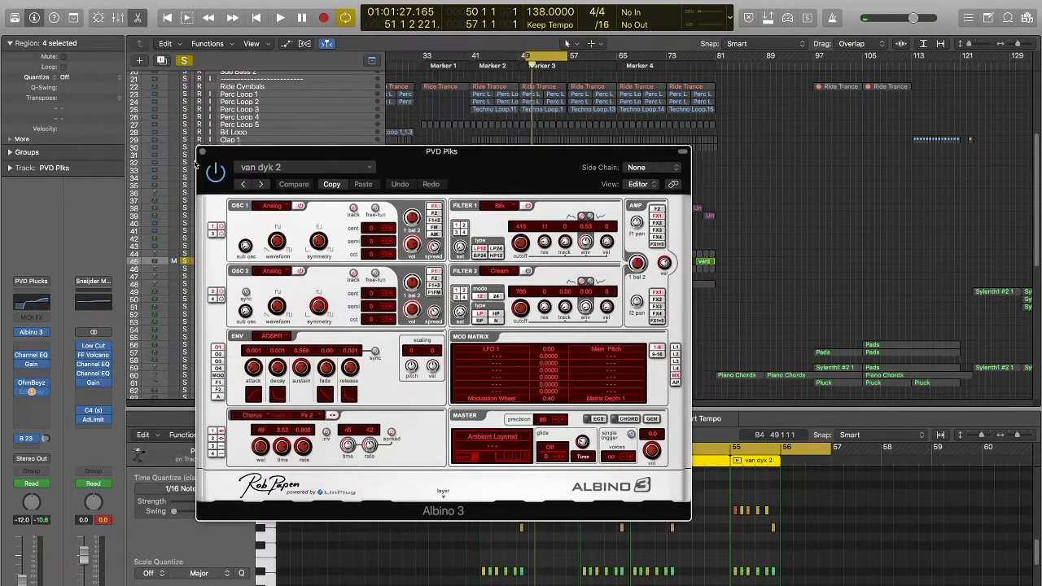
{"action": "key", "text": "super+w"}
{"action": "key", "text": "space"}
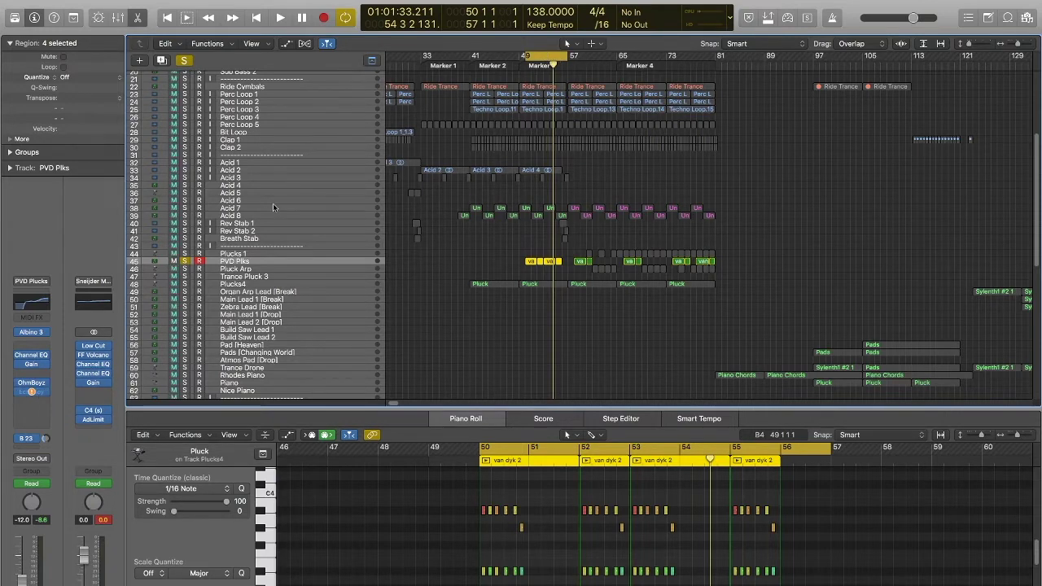
- Clear the PVD Plks solo, extend the cycle range's start back to bar 49 and play the full mix
{"action": "left_click", "coordinate": [189, 261]}
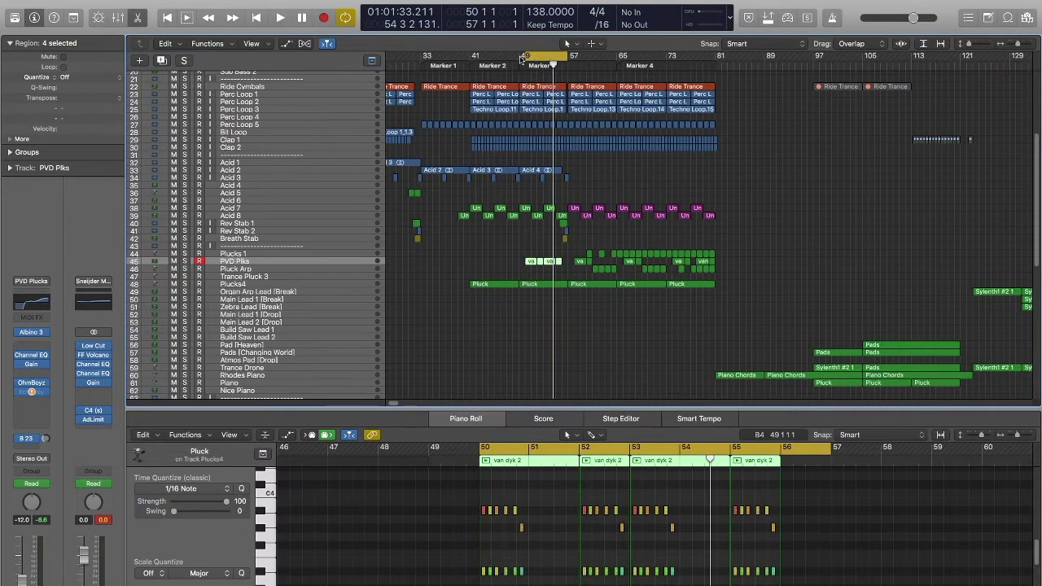
{"action": "left_click_drag", "start_coordinate": [526, 55], "coordinate": [521, 56]}
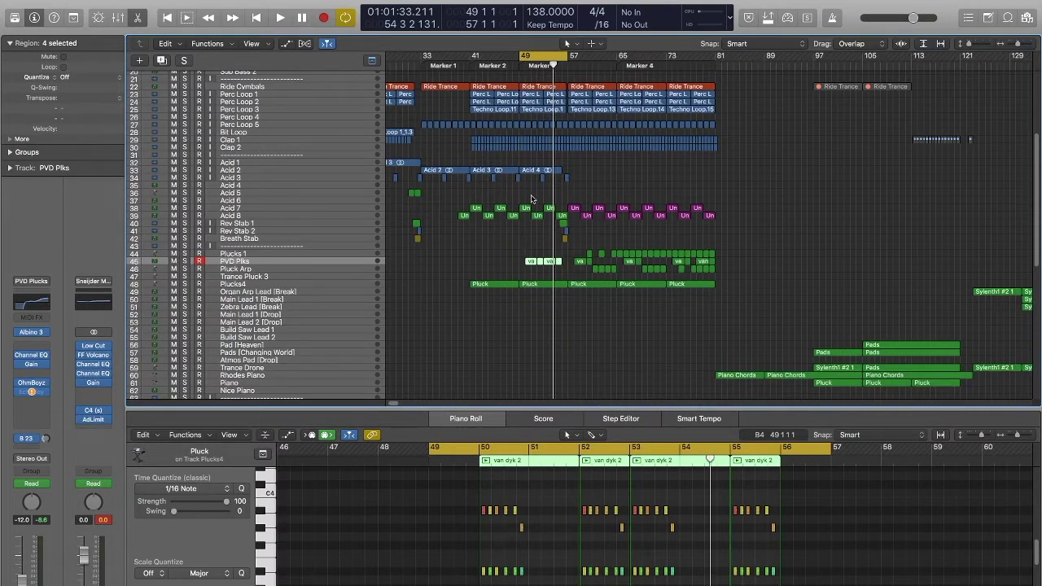
{"action": "key", "text": "space"}
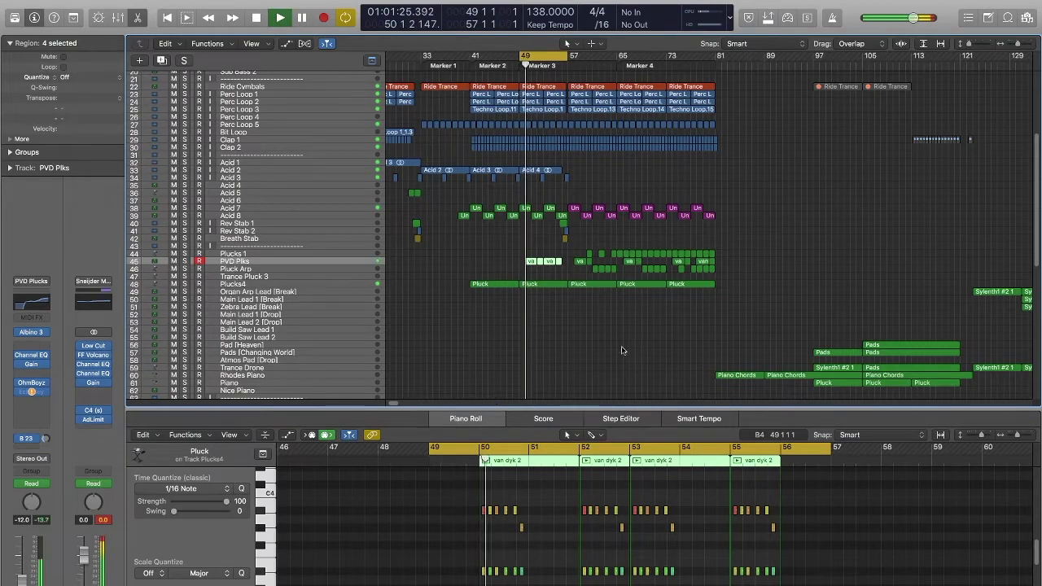
{"action": "scroll", "coordinate": [1034, 224], "scroll_direction": "down", "scroll_amount": 3}
{"action": "scroll", "coordinate": [1034, 224], "scroll_direction": "down", "scroll_amount": 6}
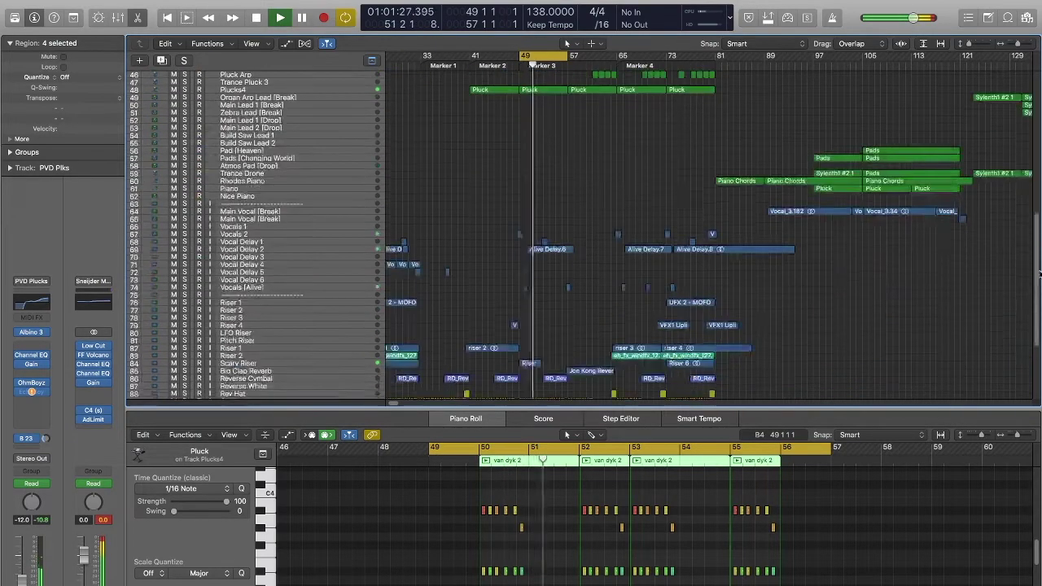
{"action": "scroll", "coordinate": [1034, 224], "scroll_direction": "up", "scroll_amount": 4}
{"action": "scroll", "coordinate": [1035, 224], "scroll_direction": "up", "scroll_amount": 8}
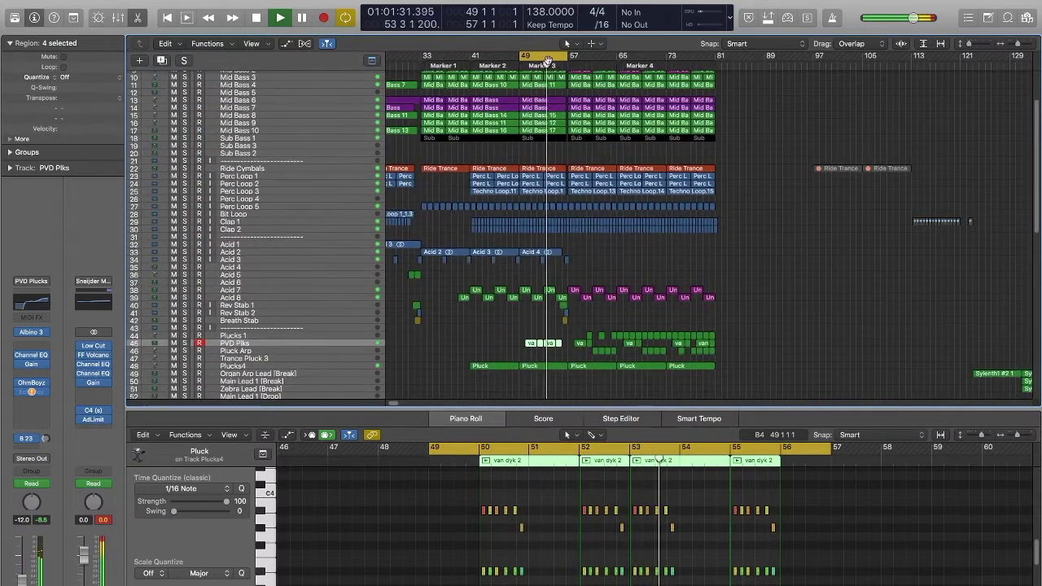
{"action": "key", "text": "space"}
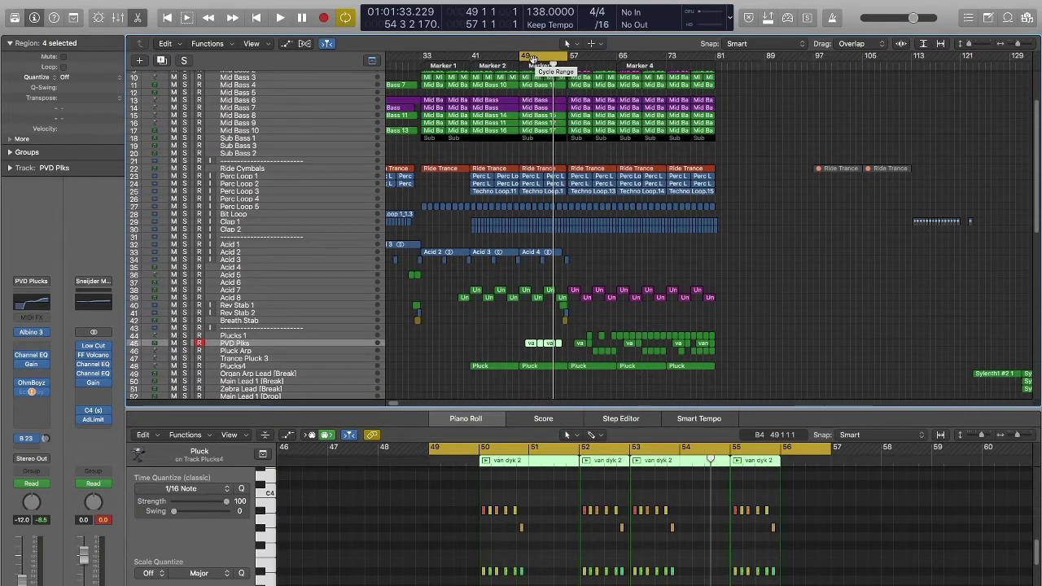
- Set the cycle range to bars 55–65 and open the master channel's Low Cut plug-in during playback
{"action": "left_click_drag", "start_coordinate": [532, 58], "coordinate": [580, 58]}
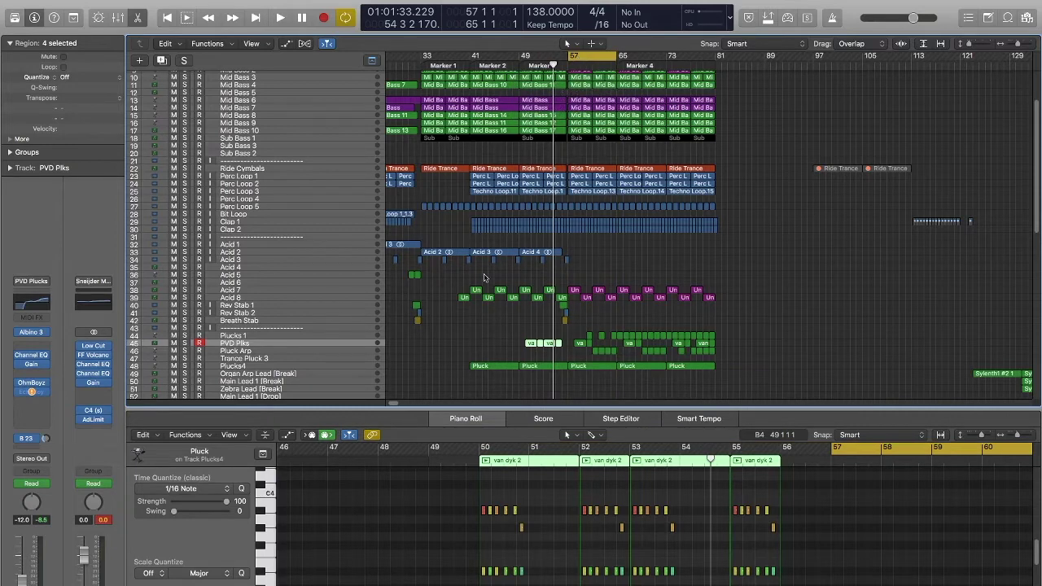
{"action": "left_click_drag", "start_coordinate": [1034, 149], "coordinate": [1039, 124]}
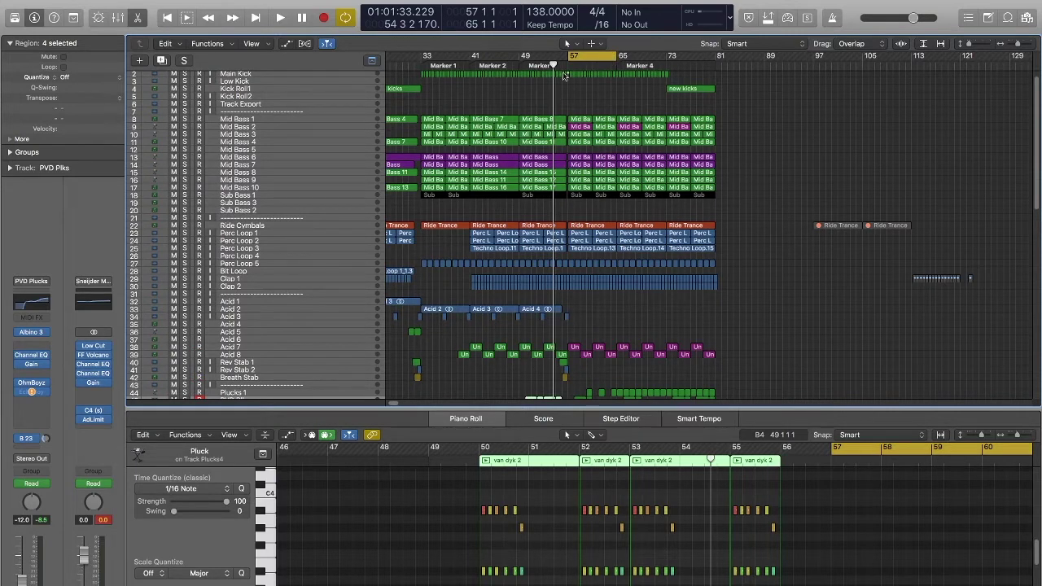
{"action": "left_click_drag", "start_coordinate": [572, 56], "coordinate": [561, 56]}
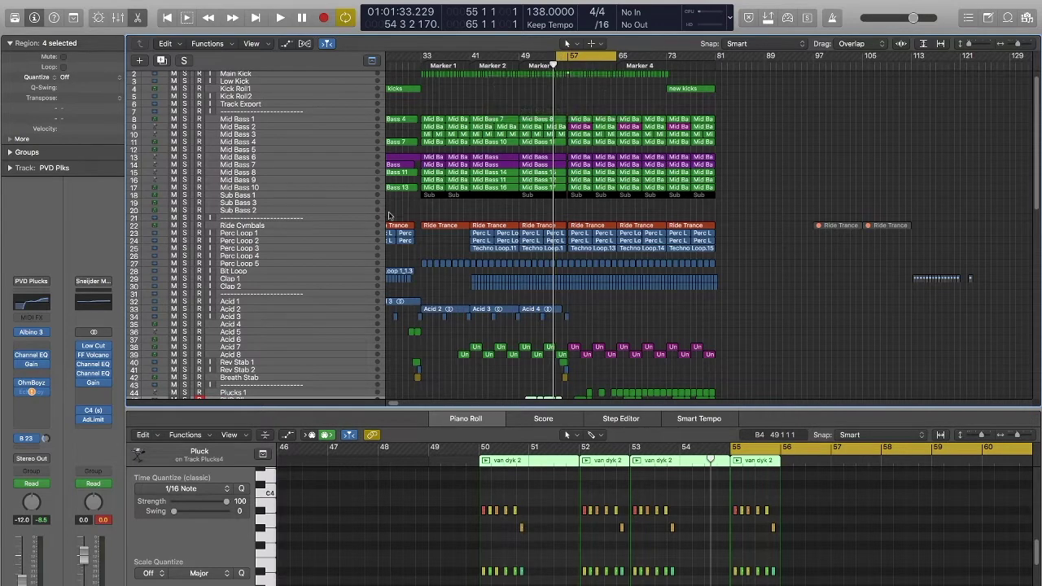
{"action": "left_click", "coordinate": [95, 348]}
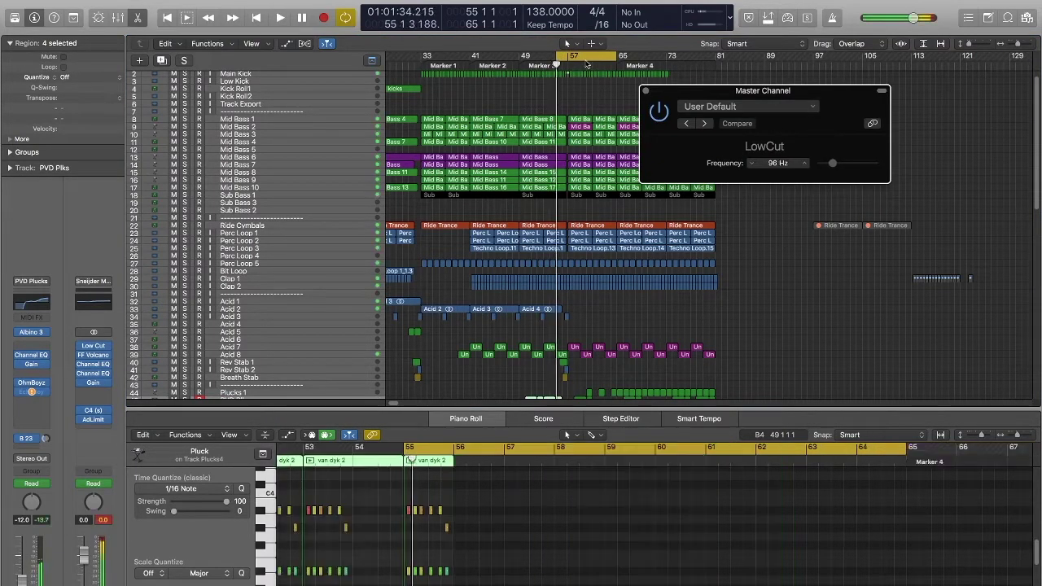
- Extend the cycle range's start to bar 49, replay the section while watching the Low Cut frequency, and close the plug-in
{"action": "left_click_drag", "start_coordinate": [557, 60], "coordinate": [521, 61]}
{"action": "key", "text": "space"}
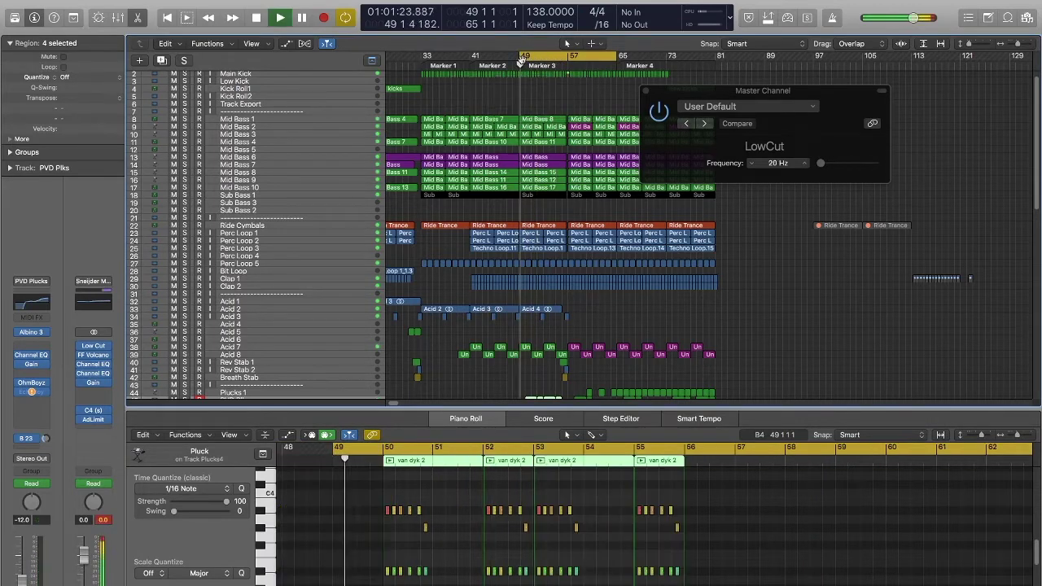
{"action": "left_click_drag", "start_coordinate": [759, 95], "coordinate": [849, 90]}
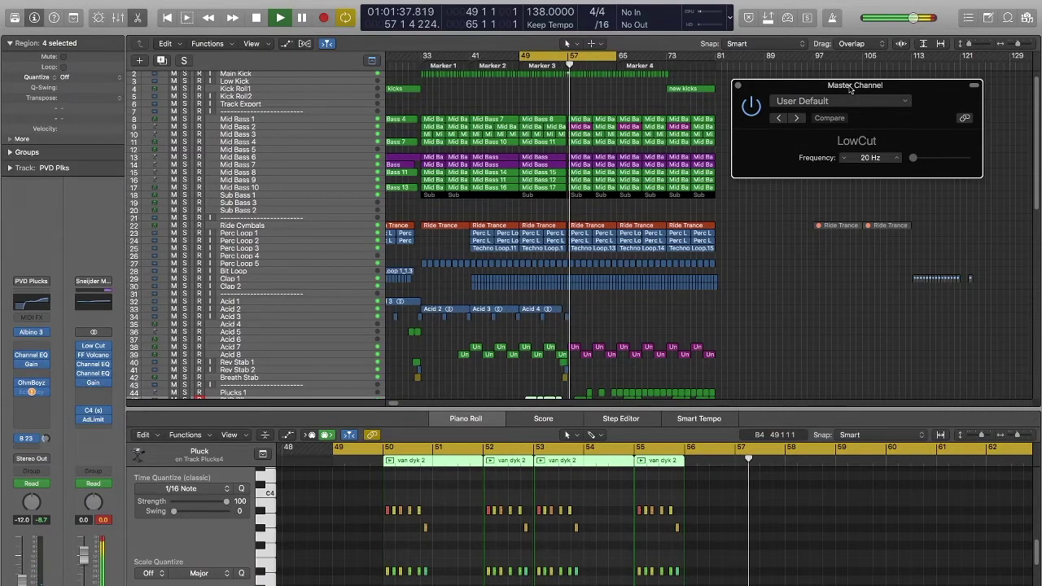
{"action": "left_click", "coordinate": [738, 85]}
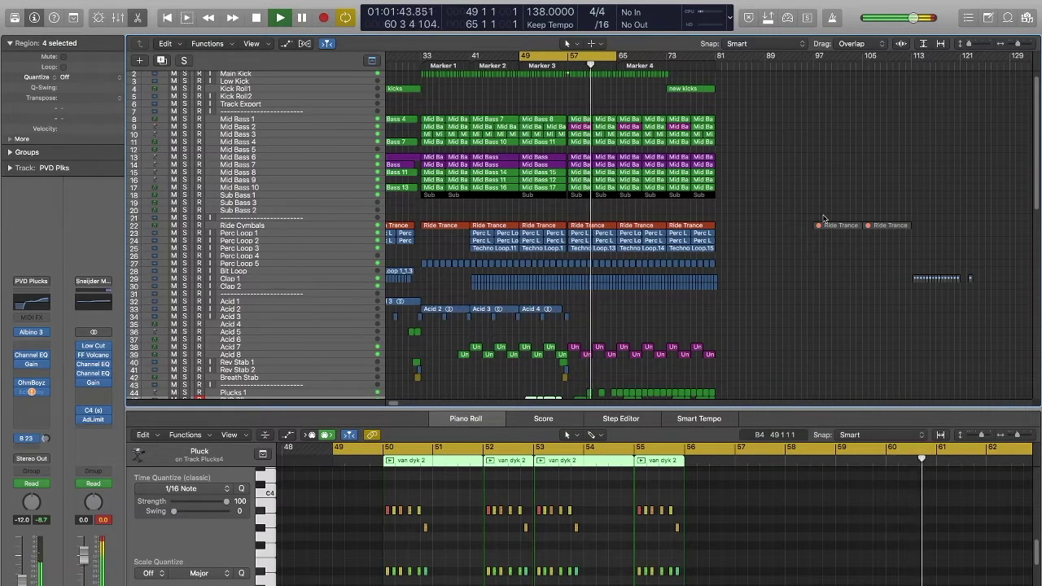
{"action": "key", "text": "space"}
- Deselect the PVD Plks regions and set the cycle range to bars 57–65
{"action": "left_click", "coordinate": [761, 107]}
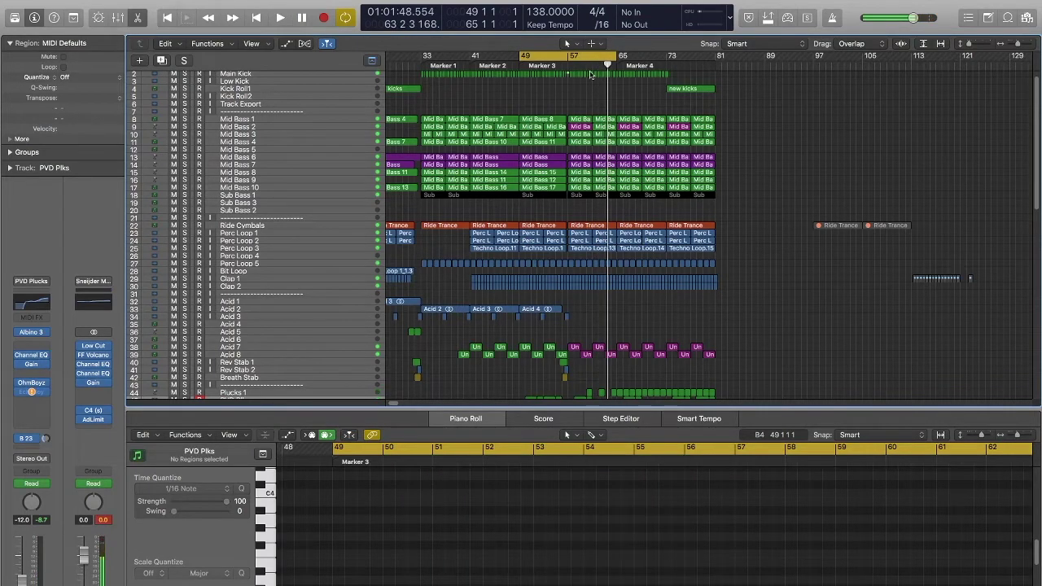
{"action": "left_click_drag", "start_coordinate": [574, 55], "coordinate": [616, 56]}
{"action": "left_click_drag", "start_coordinate": [1036, 146], "coordinate": [1037, 212]}
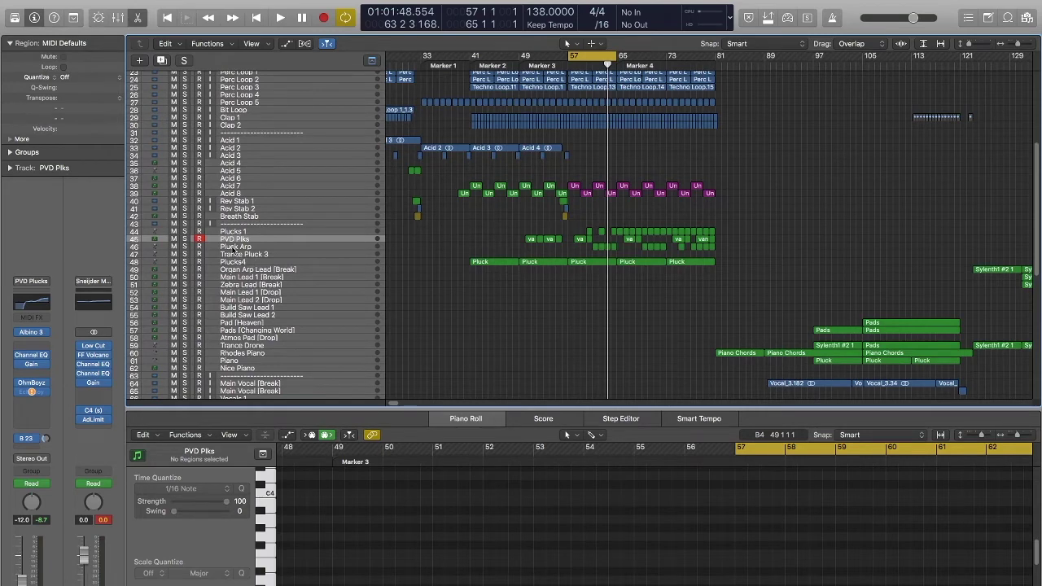
- Solo and play Pluck Arp, and zoom in horizontally on its notes from bar 61 in the Piano Roll
{"action": "left_click", "coordinate": [236, 248]}
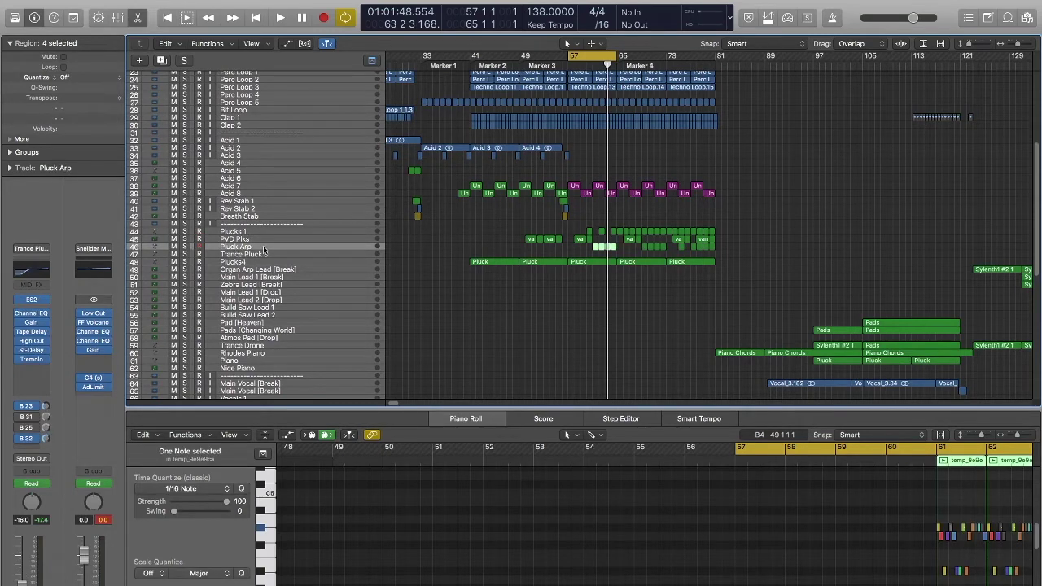
{"action": "left_click", "coordinate": [185, 247]}
{"action": "key", "text": "space"}
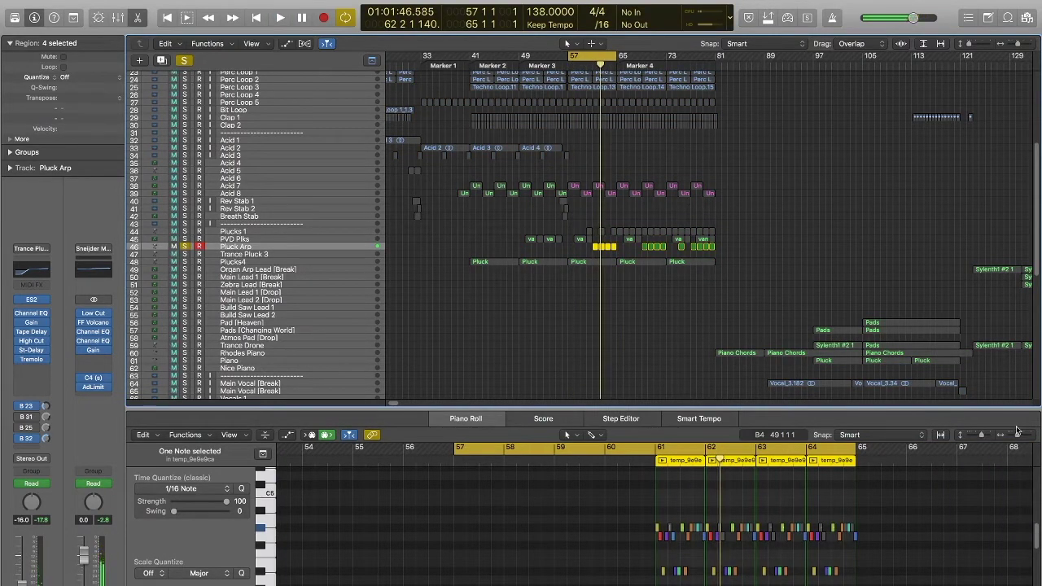
{"action": "left_click_drag", "start_coordinate": [1017, 434], "coordinate": [1022, 439]}
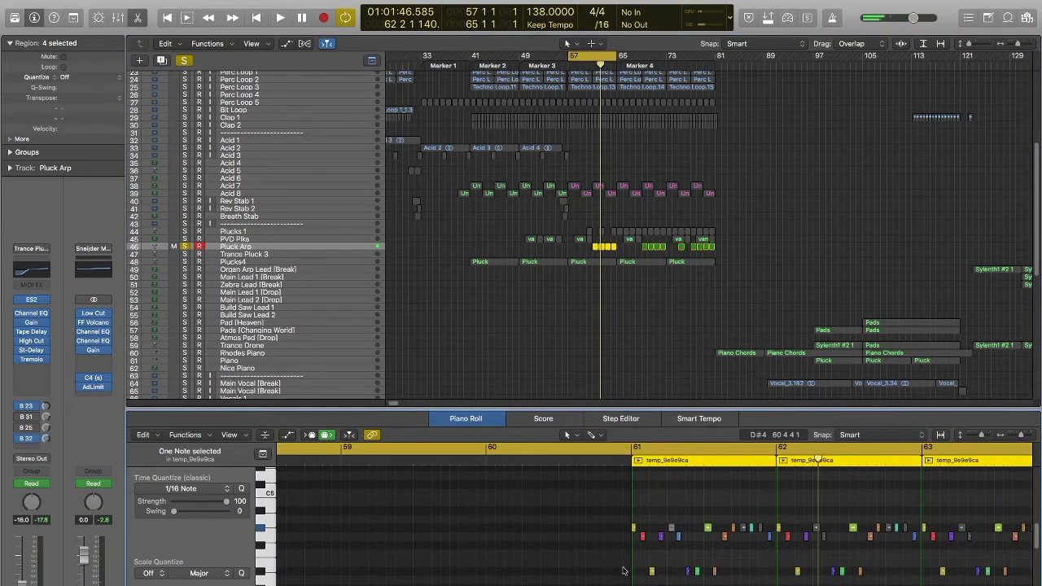
{"action": "left_click", "coordinate": [802, 519]}
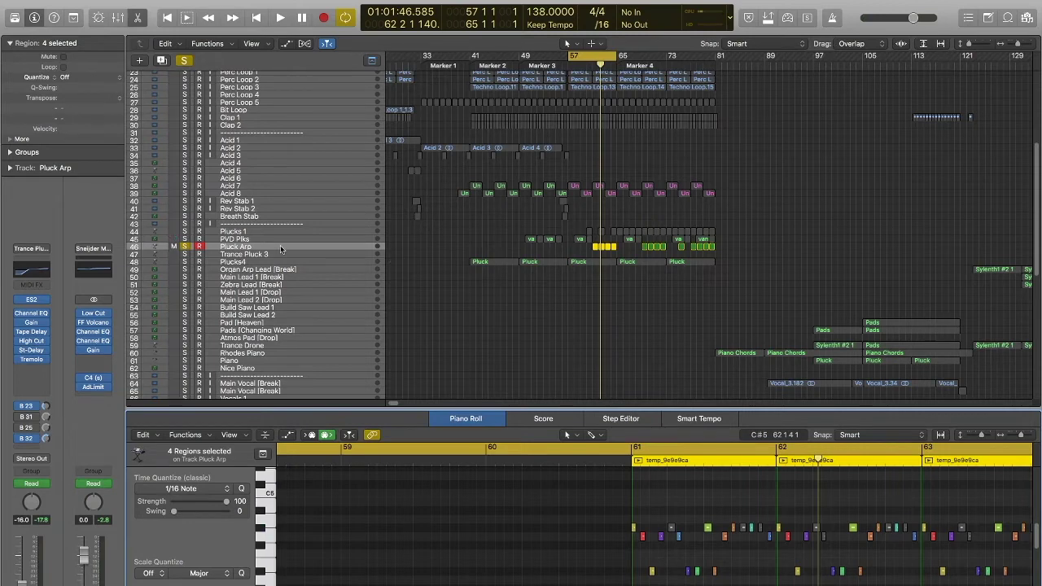
- Add Plucks 1 and Plucks4 to the soloed Pluck Arp and play them together from bar 57
{"action": "left_click", "coordinate": [185, 239]}
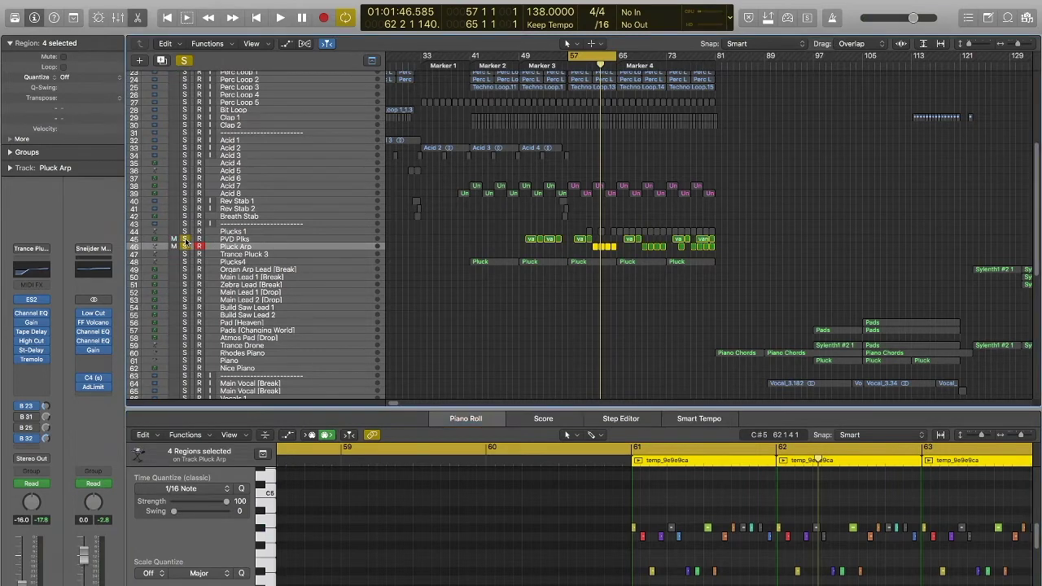
{"action": "left_click", "coordinate": [185, 261]}
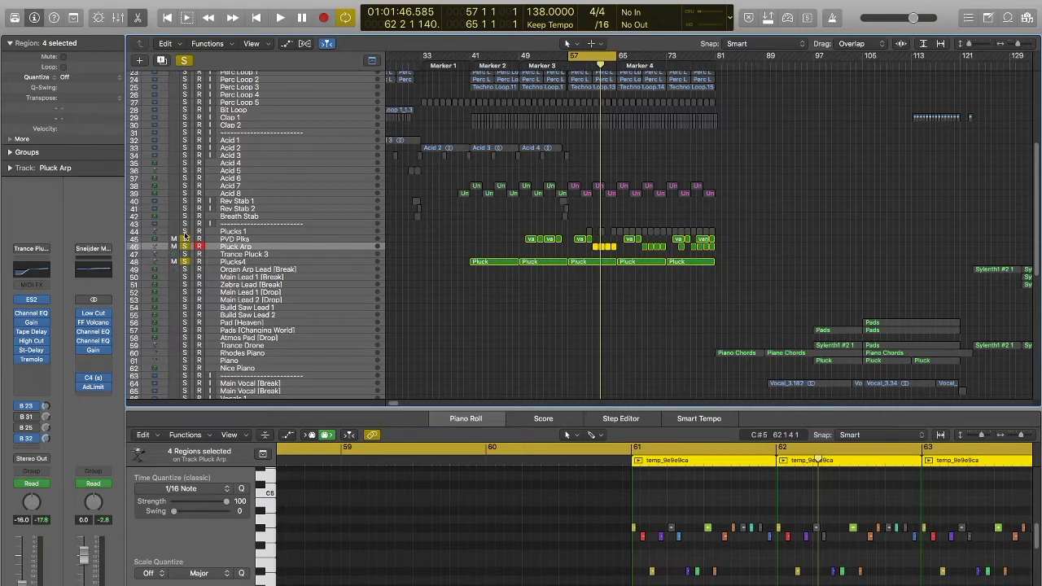
{"action": "left_click", "coordinate": [185, 231]}
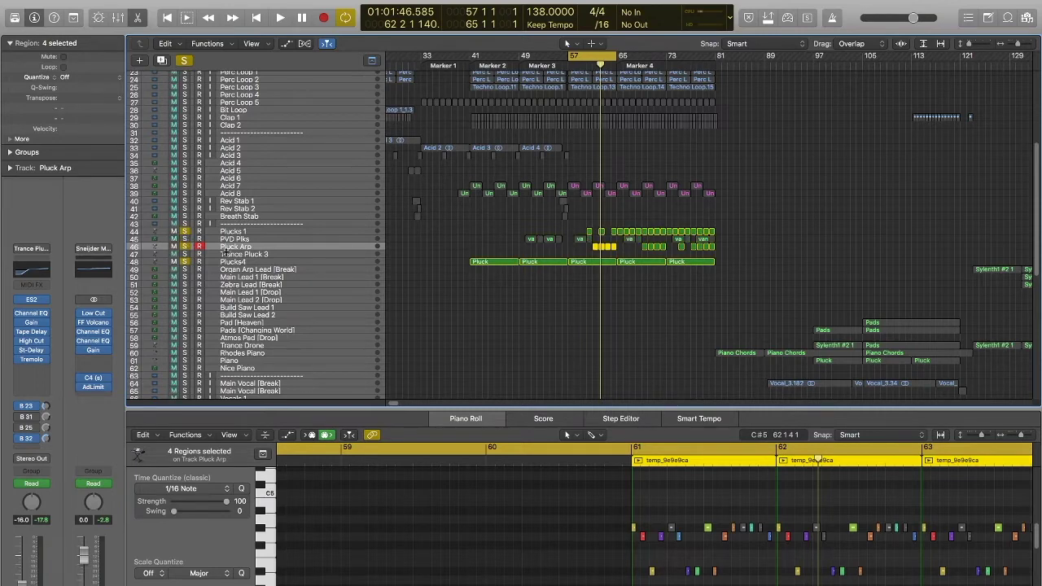
{"action": "key", "text": "space"}
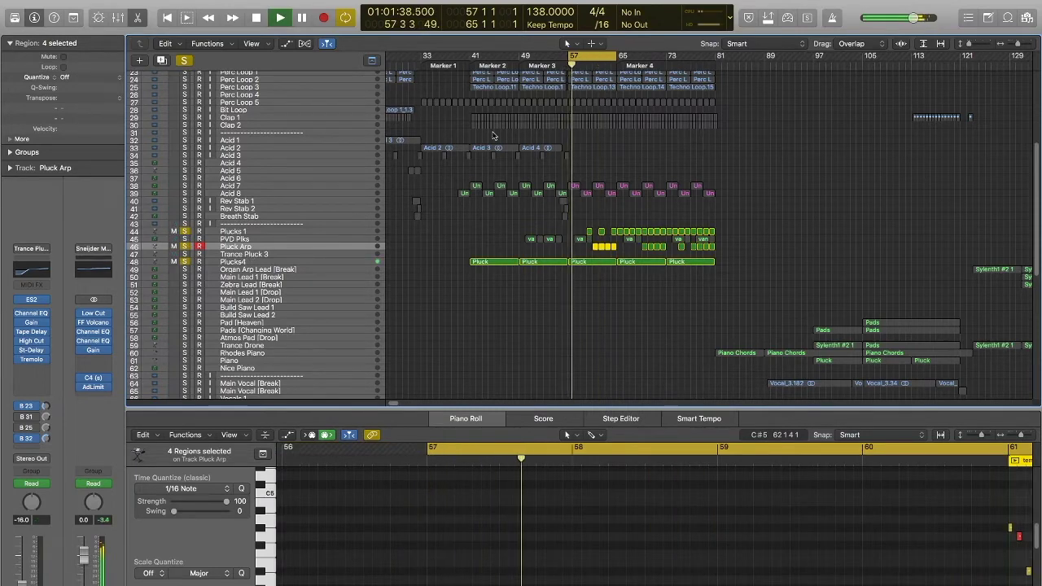
{"action": "left_click", "coordinate": [592, 59]}
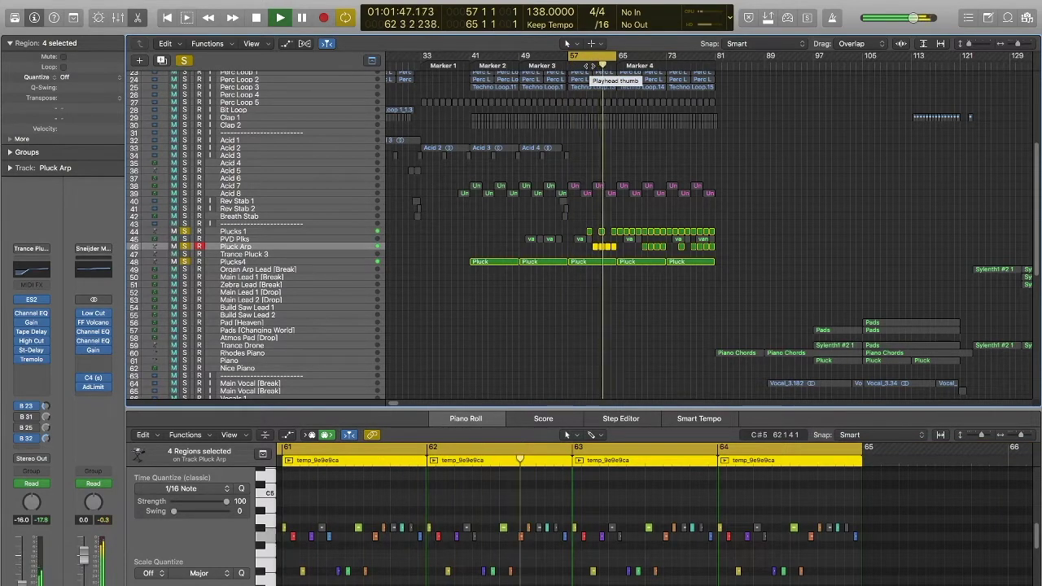
- Move the cycle range to bars 65–73, then unsolo Plucks4, Pluck Arp and Plucks 1 and play the full mix
{"action": "left_click_drag", "start_coordinate": [572, 55], "coordinate": [623, 61]}
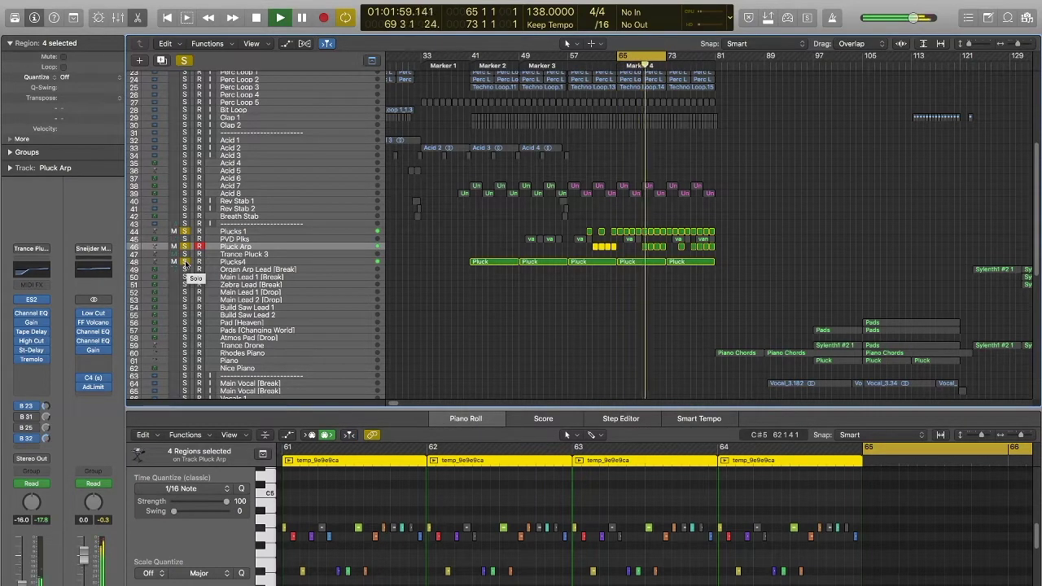
{"action": "key", "text": "space"}
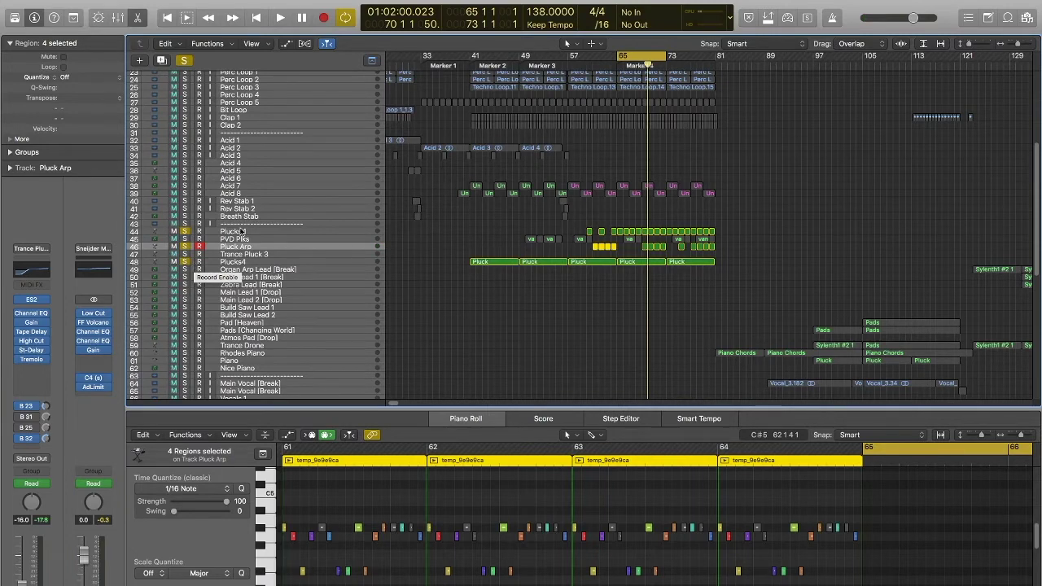
{"action": "left_click", "coordinate": [185, 261]}
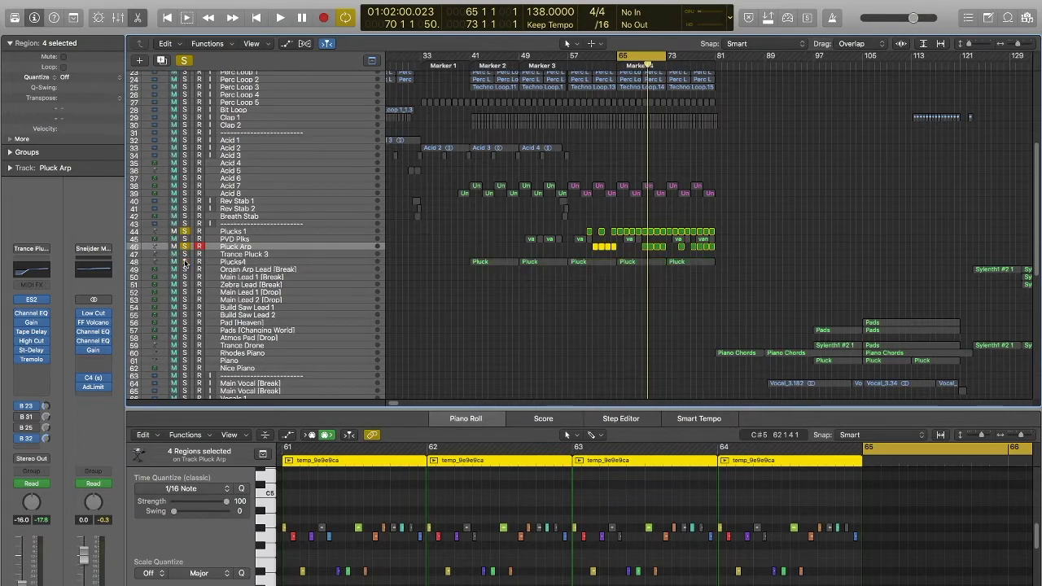
{"action": "left_click", "coordinate": [185, 247]}
{"action": "left_click", "coordinate": [185, 232]}
{"action": "key", "text": "space"}
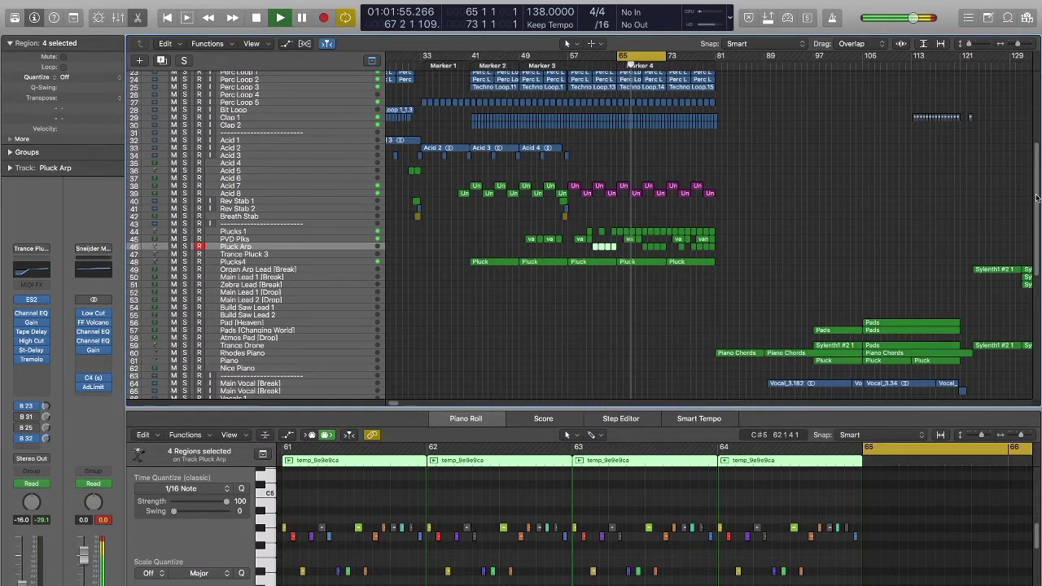
- Look over the vocal and riser tracks during playback and move the cycle range to bars 73–81
{"action": "left_click_drag", "start_coordinate": [1035, 198], "coordinate": [1033, 279]}
{"action": "left_click", "coordinate": [184, 230]}
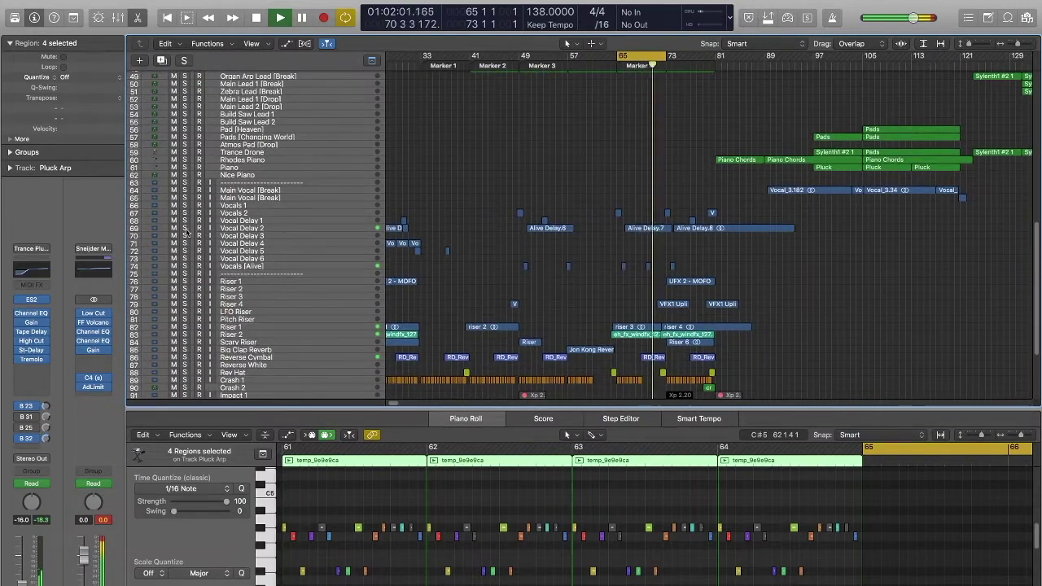
{"action": "left_click", "coordinate": [185, 230]}
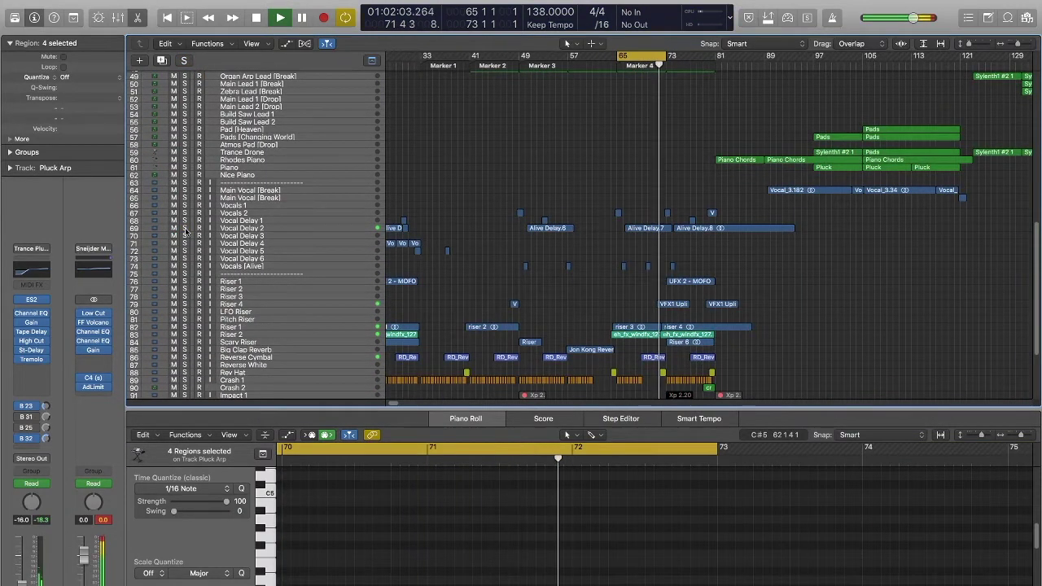
{"action": "left_click_drag", "start_coordinate": [632, 55], "coordinate": [680, 60]}
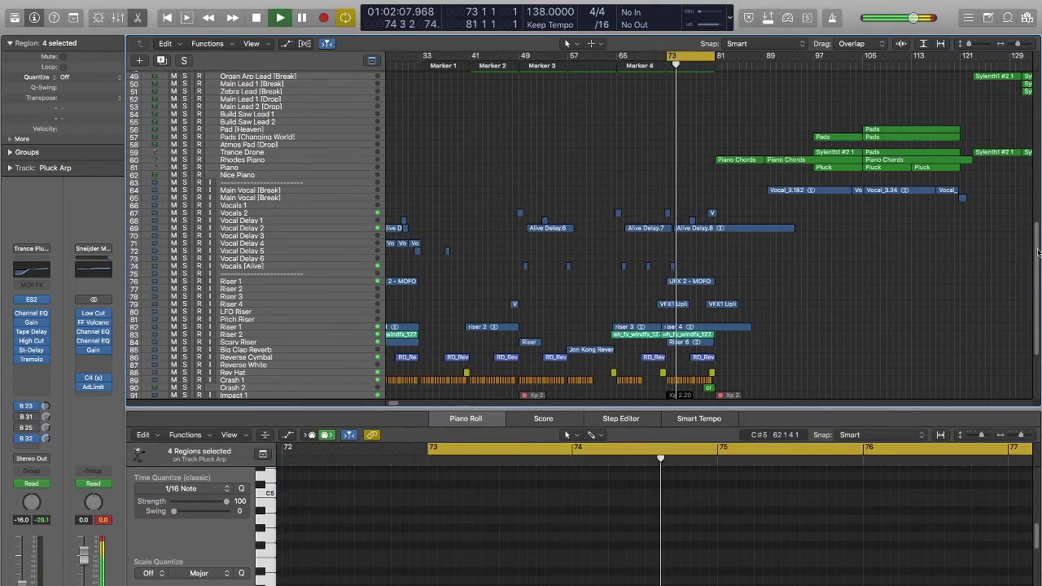
{"action": "scroll", "coordinate": [1035, 253], "scroll_direction": "up", "scroll_amount": 15}
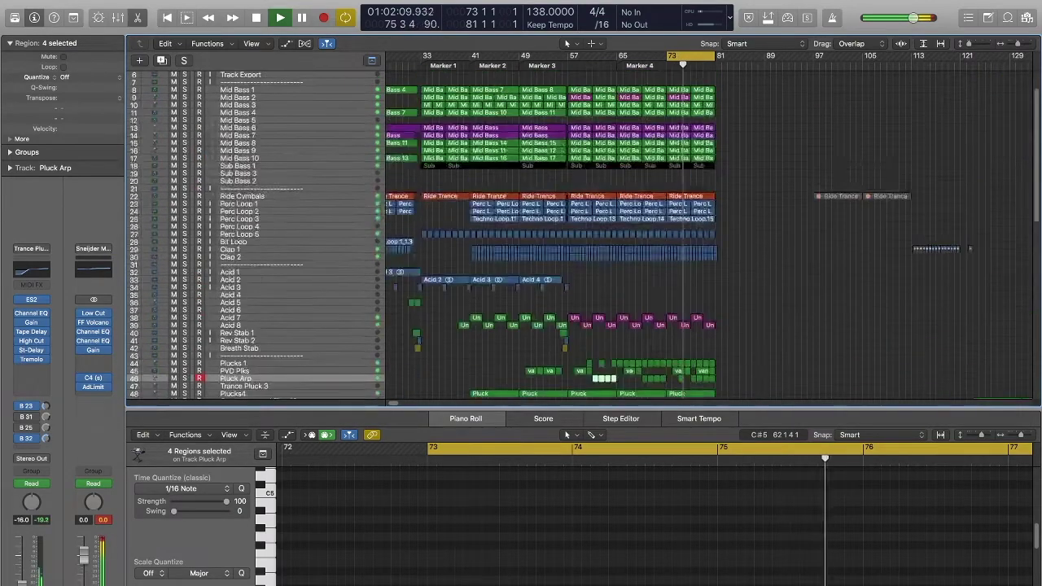
- Set the cycle range to bars 81–89, then select, solo and play the Rhodes Piano track
{"action": "left_click_drag", "start_coordinate": [716, 57], "coordinate": [766, 63]}
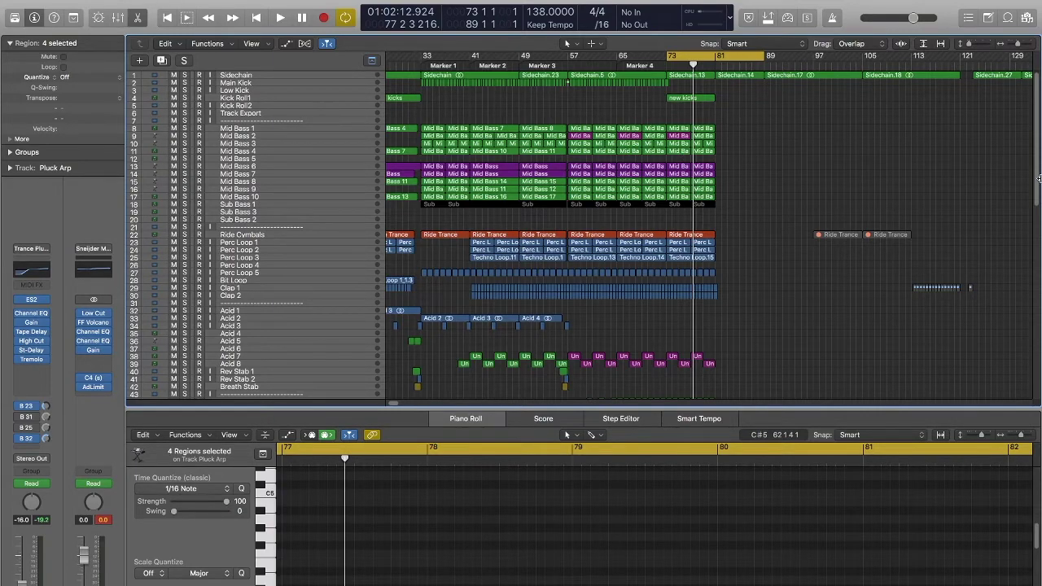
{"action": "scroll", "coordinate": [1036, 159], "scroll_direction": "down", "scroll_amount": 15}
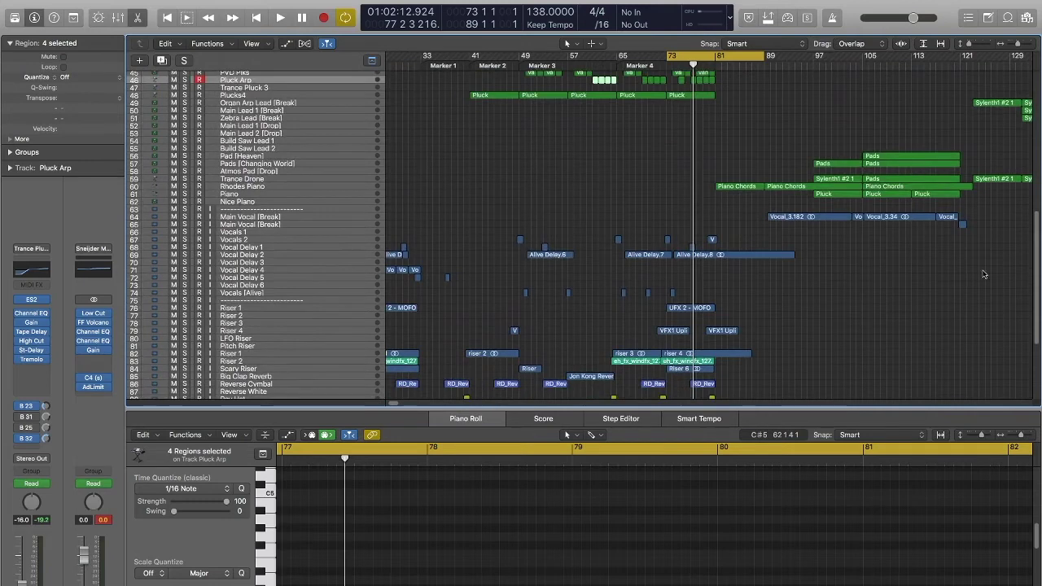
{"action": "left_click", "coordinate": [236, 186]}
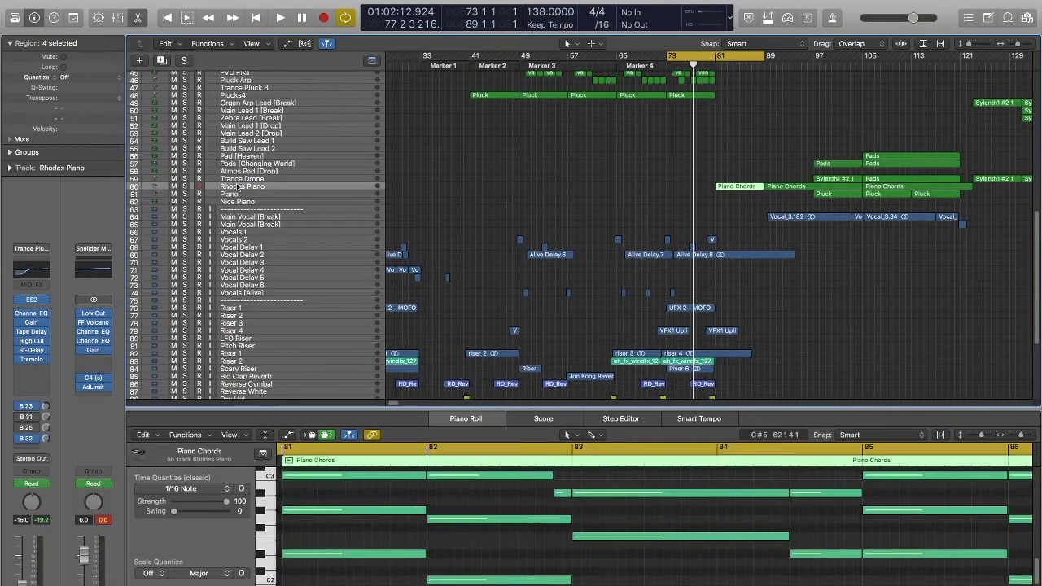
{"action": "left_click_drag", "start_coordinate": [668, 55], "coordinate": [720, 58]}
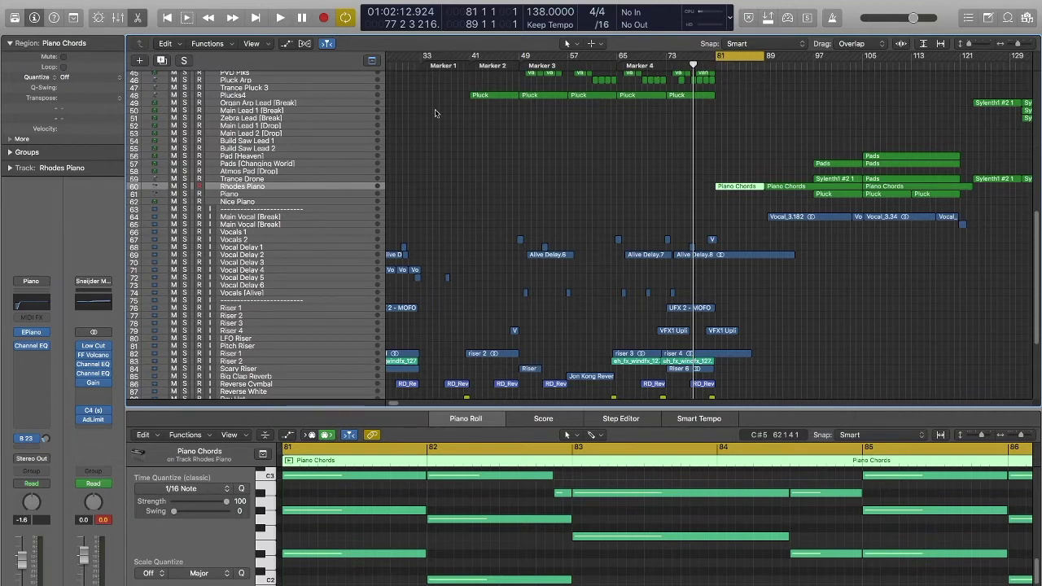
{"action": "left_click", "coordinate": [186, 188]}
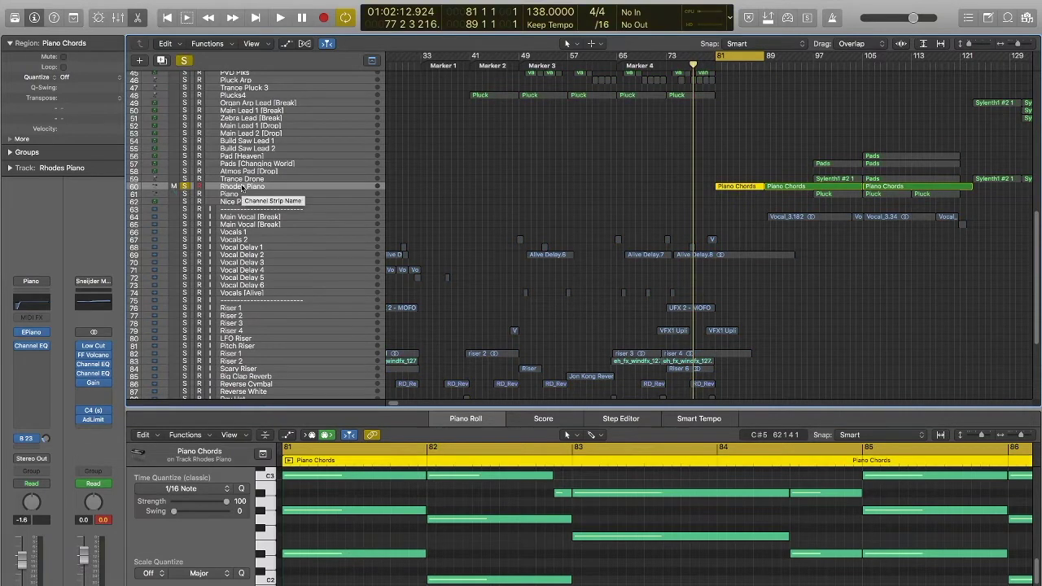
{"action": "key", "text": "space"}
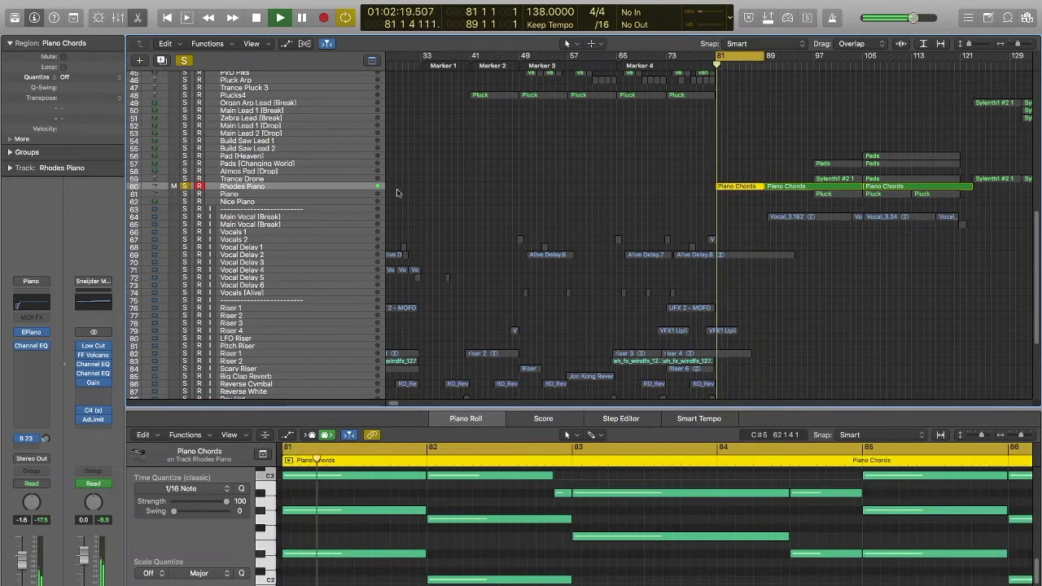
- Open the Rhodes Piano's EPiano instrument, examine its settings clear of the track list, and close it
{"action": "left_click", "coordinate": [32, 334]}
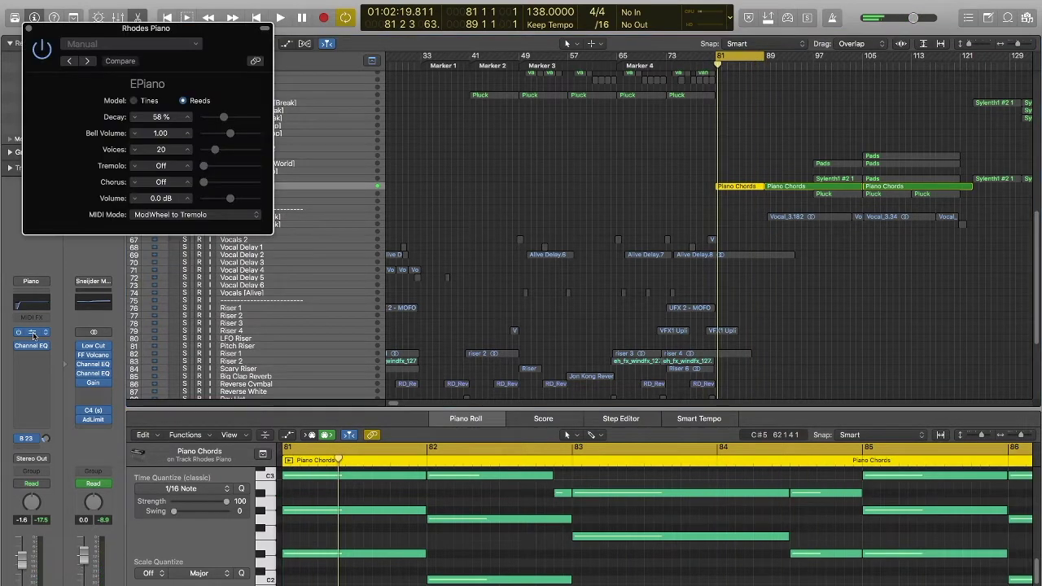
{"action": "left_click_drag", "start_coordinate": [104, 31], "coordinate": [325, 114]}
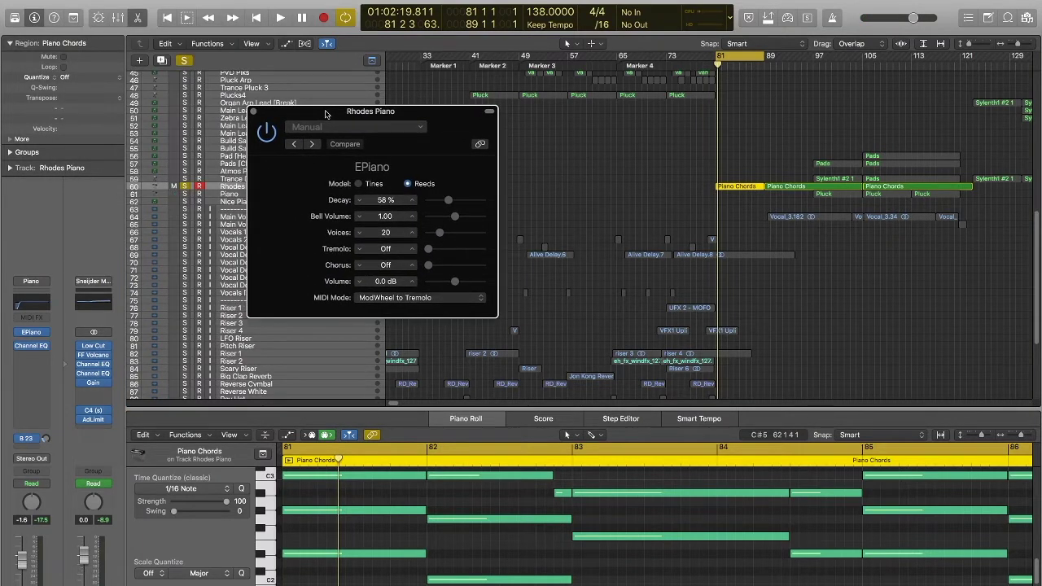
{"action": "left_click", "coordinate": [254, 112]}
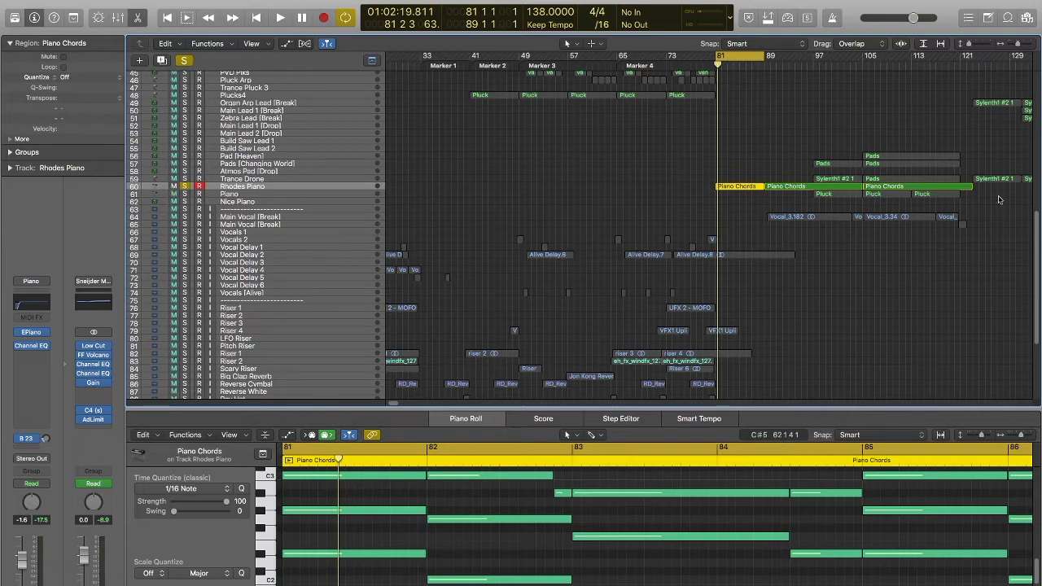
- Extend the cycle range's start back to bar 73 and look over which tracks have regions before and after bar 81
{"action": "scroll", "coordinate": [977, 175], "scroll_direction": "up", "scroll_amount": 8}
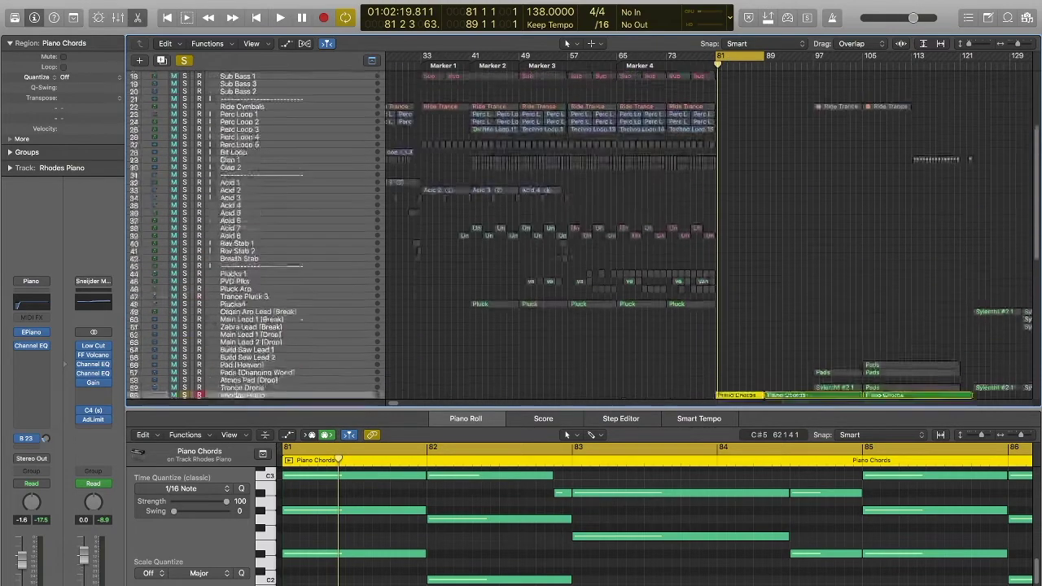
{"action": "scroll", "coordinate": [570, 236], "scroll_direction": "down", "scroll_amount": 4}
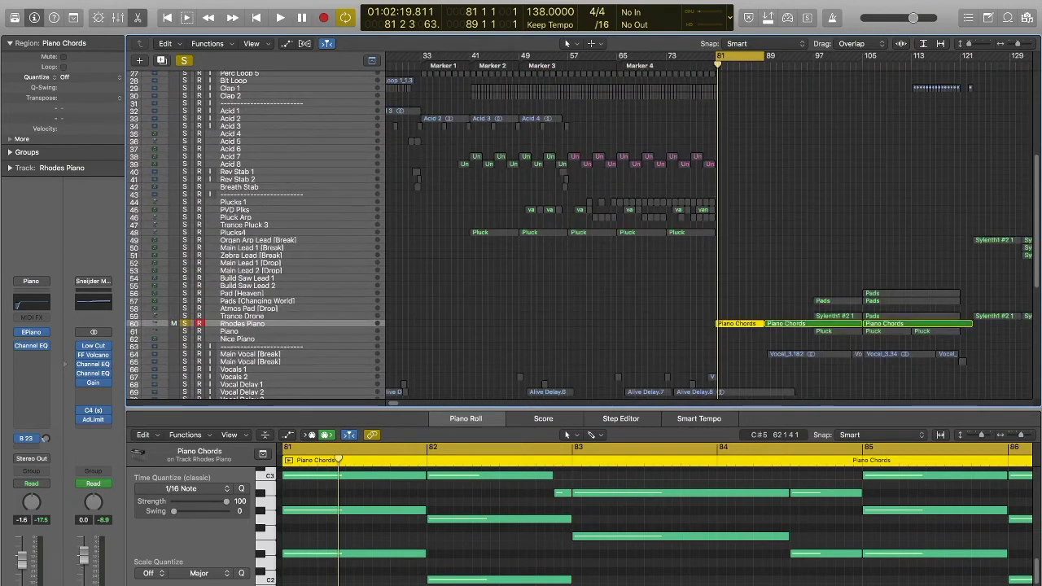
{"action": "left_click_drag", "start_coordinate": [718, 55], "coordinate": [666, 55]}
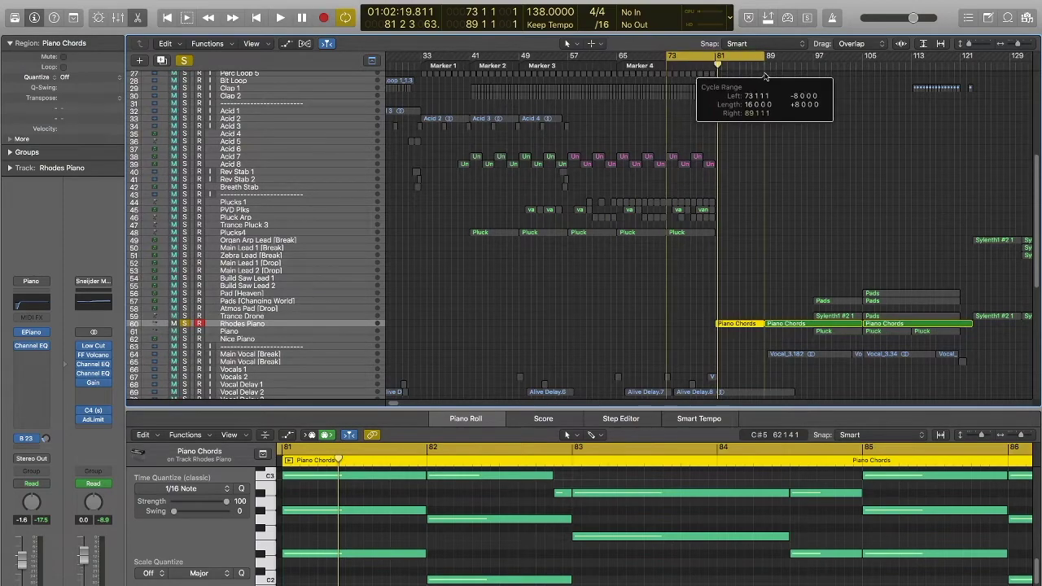
{"action": "scroll", "coordinate": [1032, 193], "scroll_direction": "down", "scroll_amount": 10}
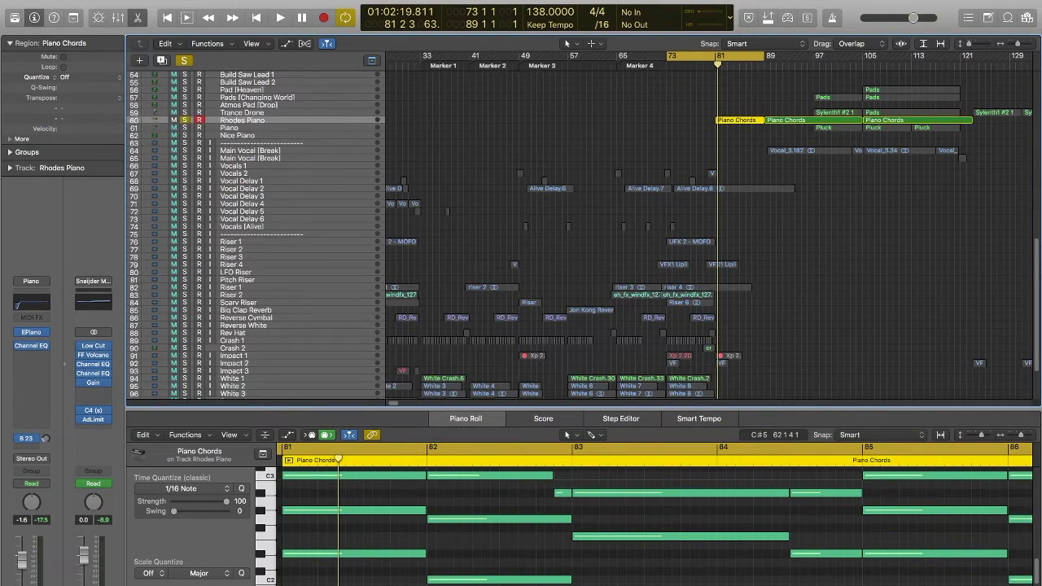
{"action": "scroll", "coordinate": [570, 236], "scroll_direction": "up", "scroll_amount": 10}
{"action": "scroll", "coordinate": [570, 236], "scroll_direction": "down", "scroll_amount": 5}
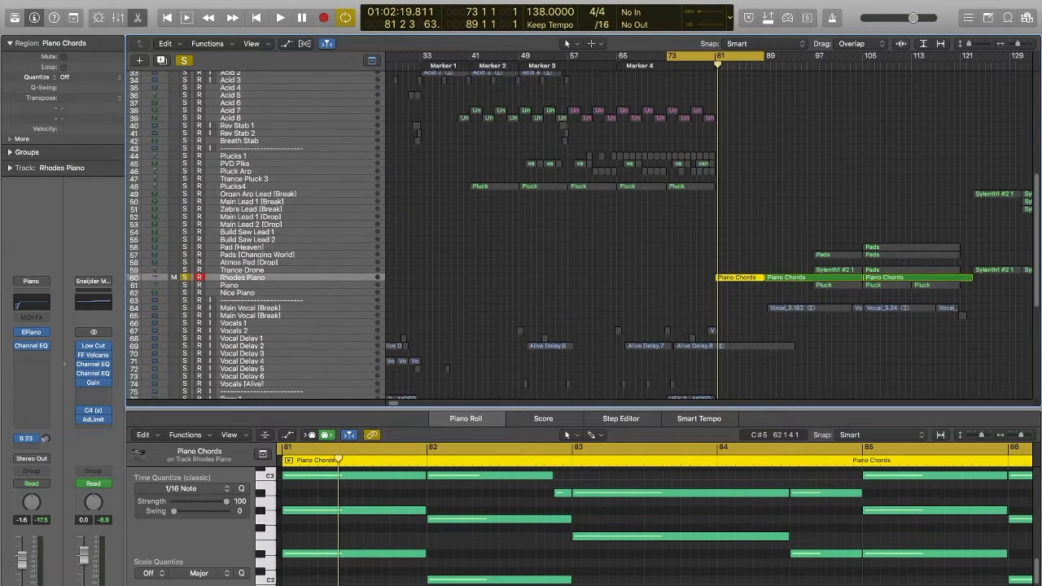
{"action": "scroll", "coordinate": [820, 118], "scroll_direction": "down", "scroll_amount": 3}
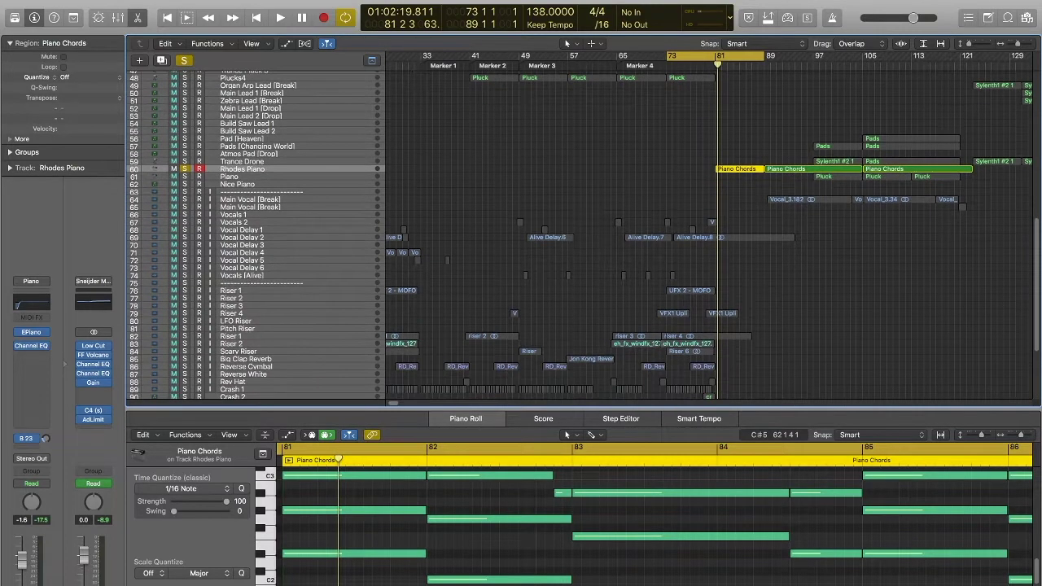
{"action": "scroll", "coordinate": [820, 118], "scroll_direction": "up", "scroll_amount": 10}
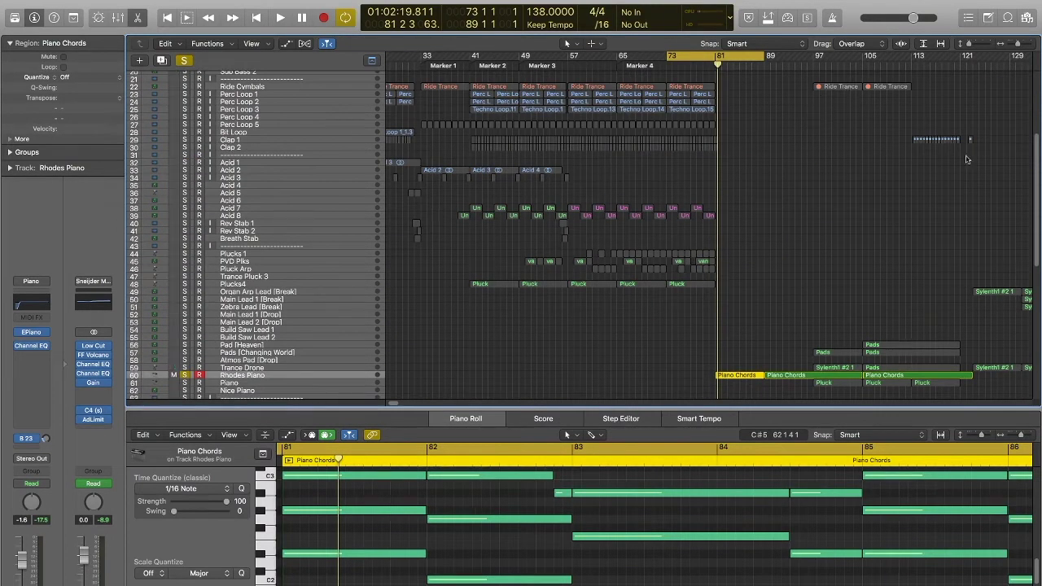
{"action": "scroll", "coordinate": [1037, 174], "scroll_direction": "down", "scroll_amount": 4}
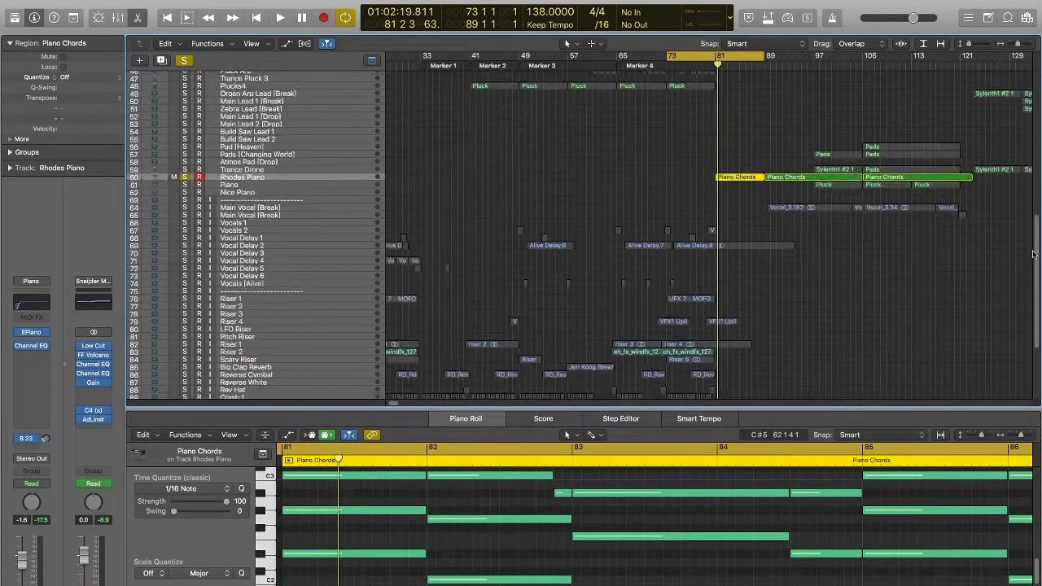
{"action": "scroll", "coordinate": [1034, 204], "scroll_direction": "up", "scroll_amount": 1}
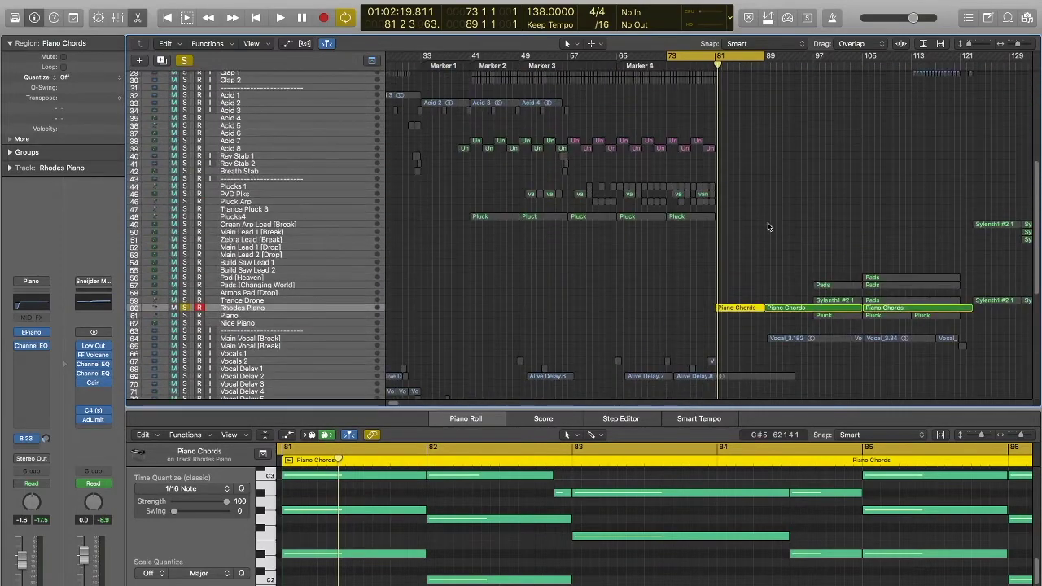
- Unsolo Rhodes Piano, play the full mix from bar 73 into the piano chords, and extend the cycle range's end to bar 97
{"action": "left_click", "coordinate": [184, 309]}
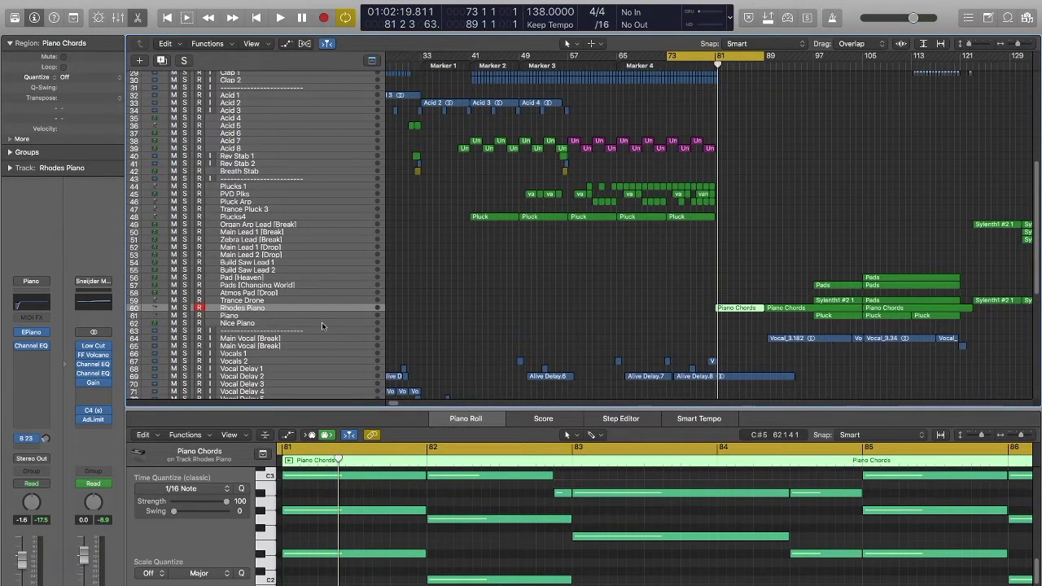
{"action": "key", "text": "space"}
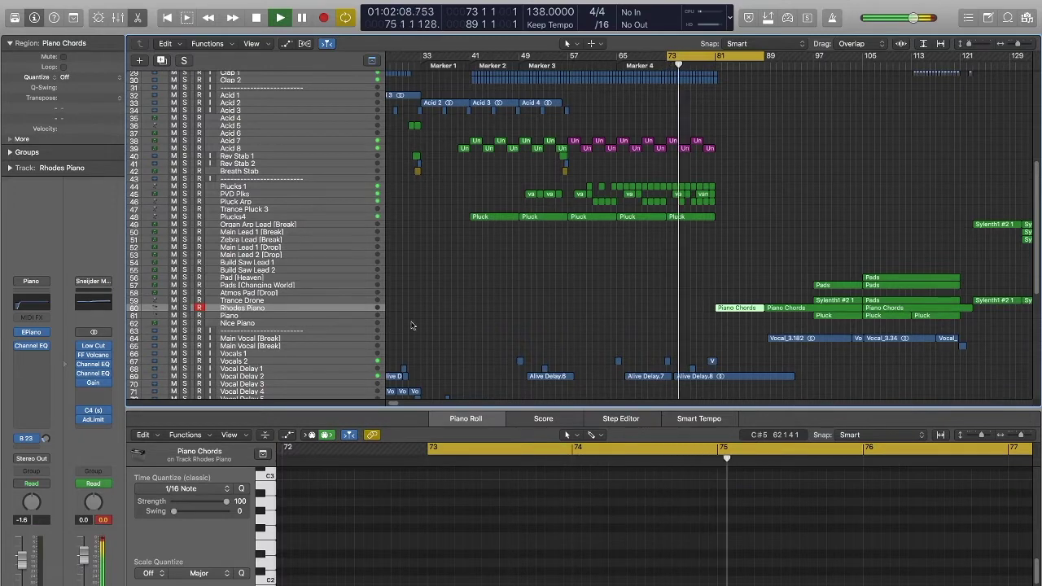
{"action": "left_click_drag", "start_coordinate": [717, 57], "coordinate": [813, 64]}
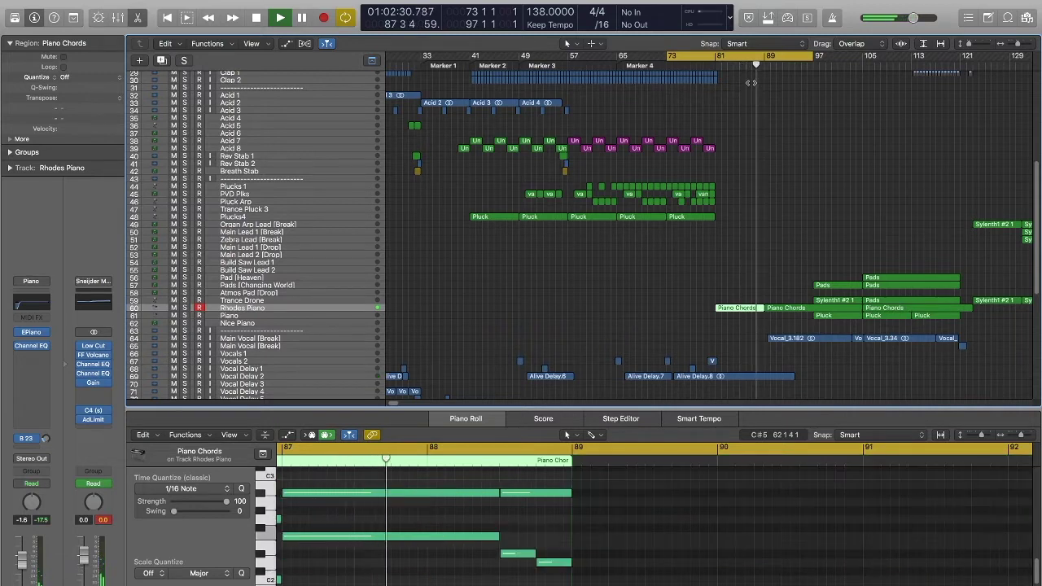
{"action": "key", "text": "space"}
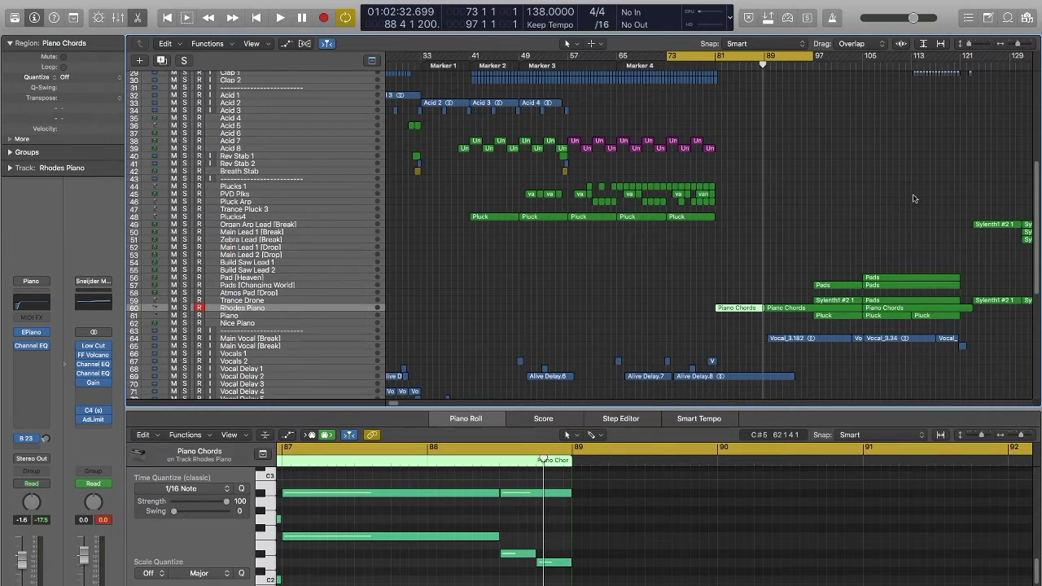
- Set the cycle range to bars 81–105 and look over the break's piano, pad and vocal tracks
{"action": "left_click_drag", "start_coordinate": [666, 56], "coordinate": [717, 56]}
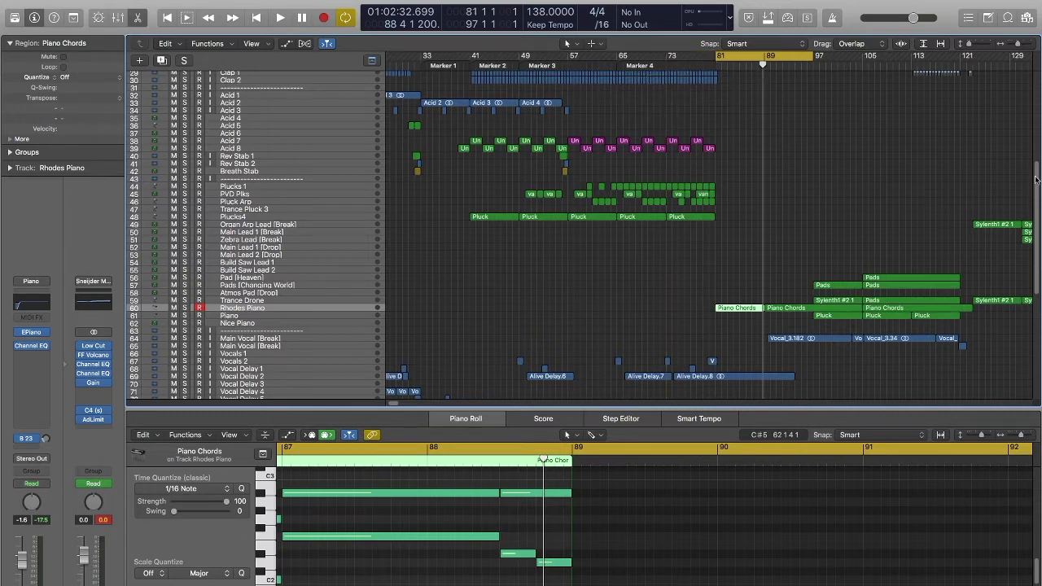
{"action": "left_click_drag", "start_coordinate": [1036, 179], "coordinate": [1037, 209]}
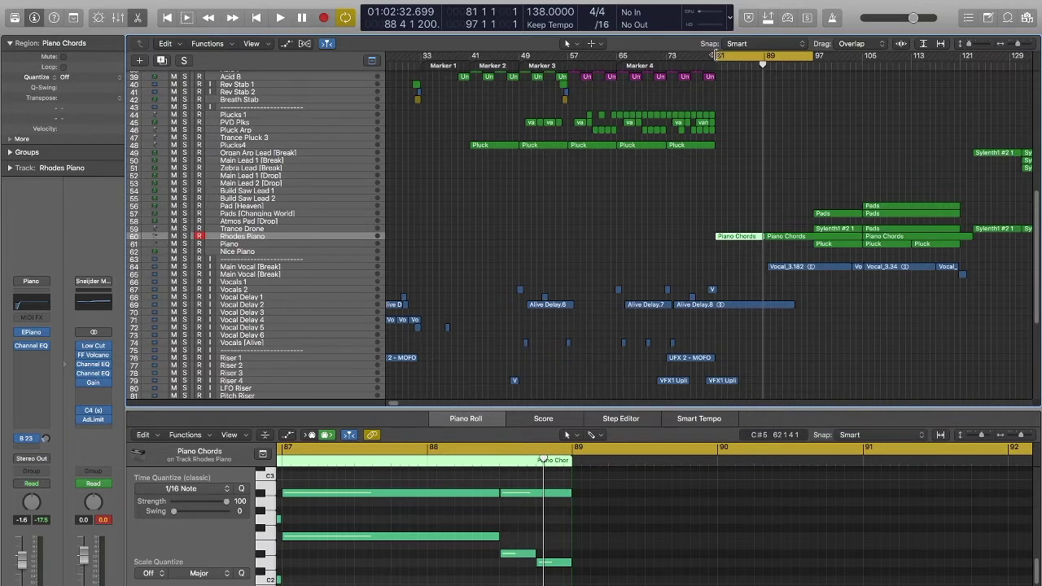
{"action": "left_click_drag", "start_coordinate": [717, 56], "coordinate": [863, 56]}
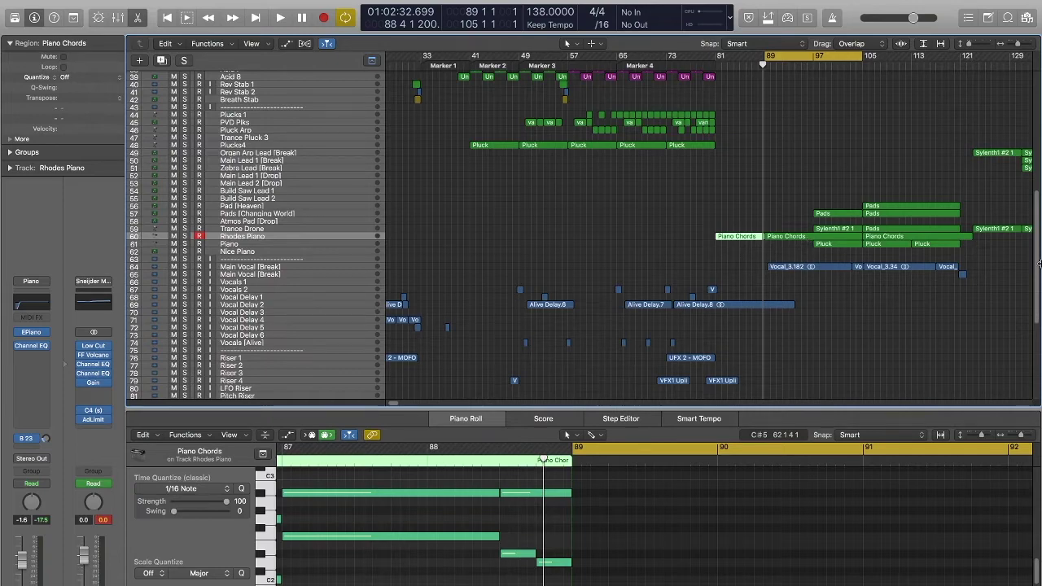
{"action": "scroll", "coordinate": [1036, 257], "scroll_direction": "down", "scroll_amount": 10}
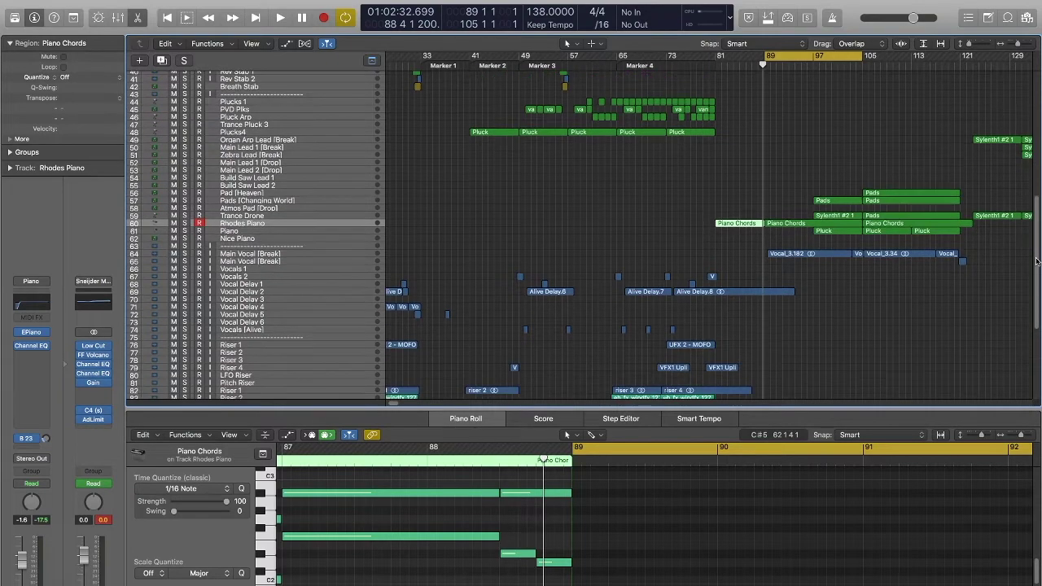
{"action": "scroll", "coordinate": [1039, 256], "scroll_direction": "up", "scroll_amount": 9}
{"action": "left_click_drag", "start_coordinate": [802, 61], "coordinate": [722, 59]}
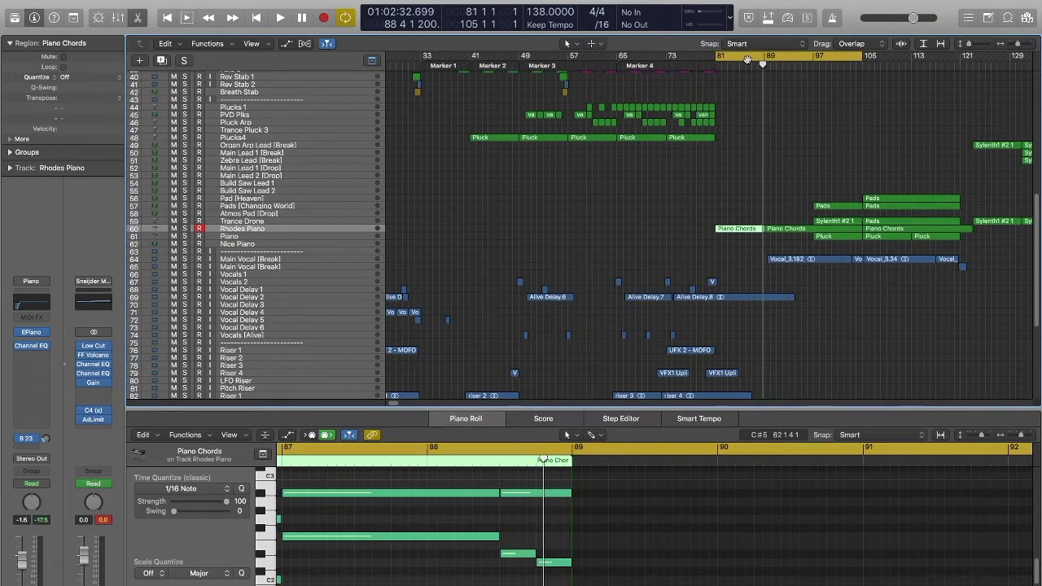
- Play the break's opening from bar 81, then solo Vocal Delay 2 and play its Alive Delay.8 region on its own
{"action": "key", "text": "space"}
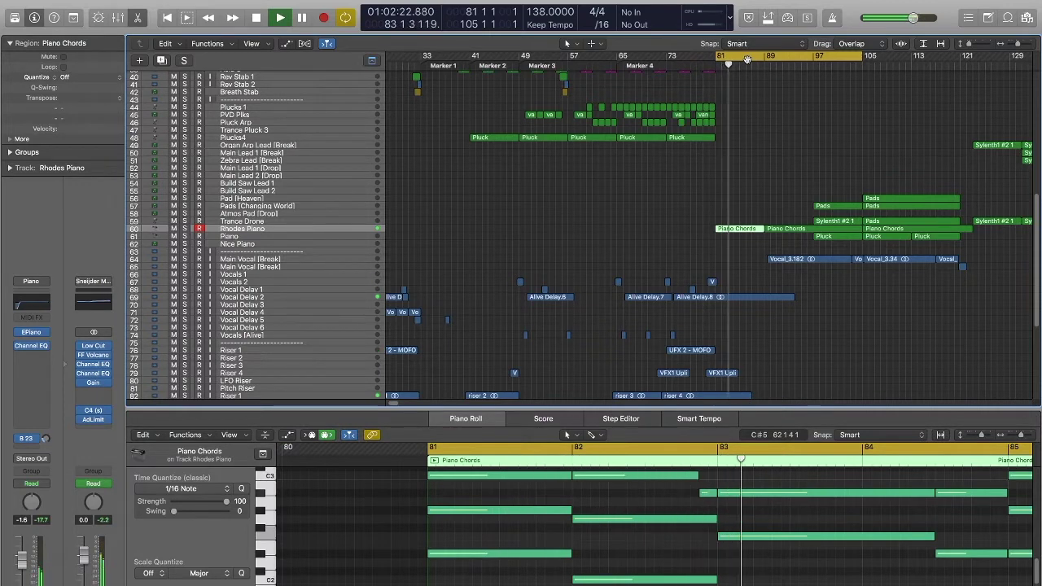
{"action": "key", "text": "space"}
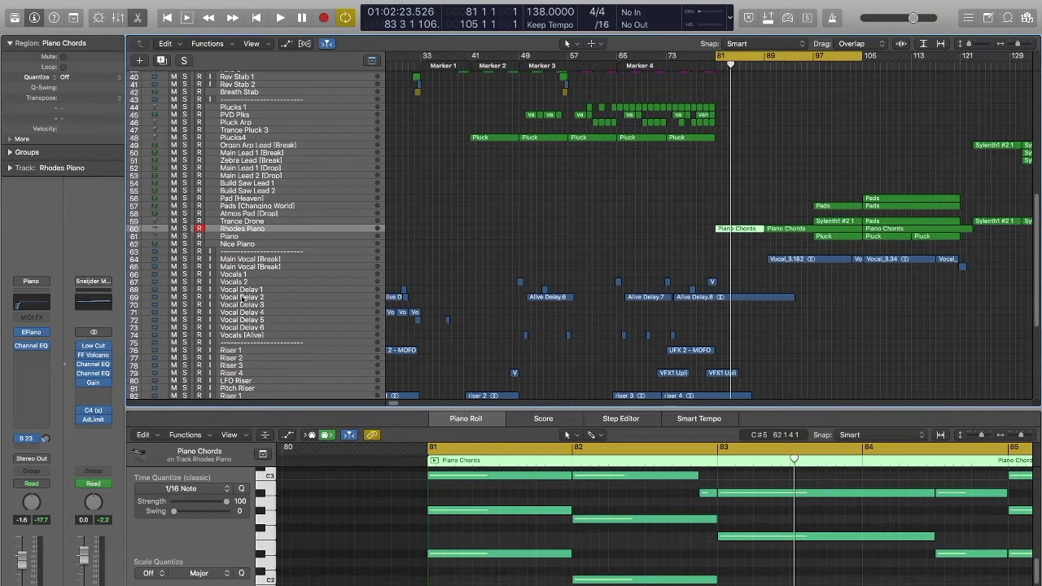
{"action": "left_click", "coordinate": [242, 298]}
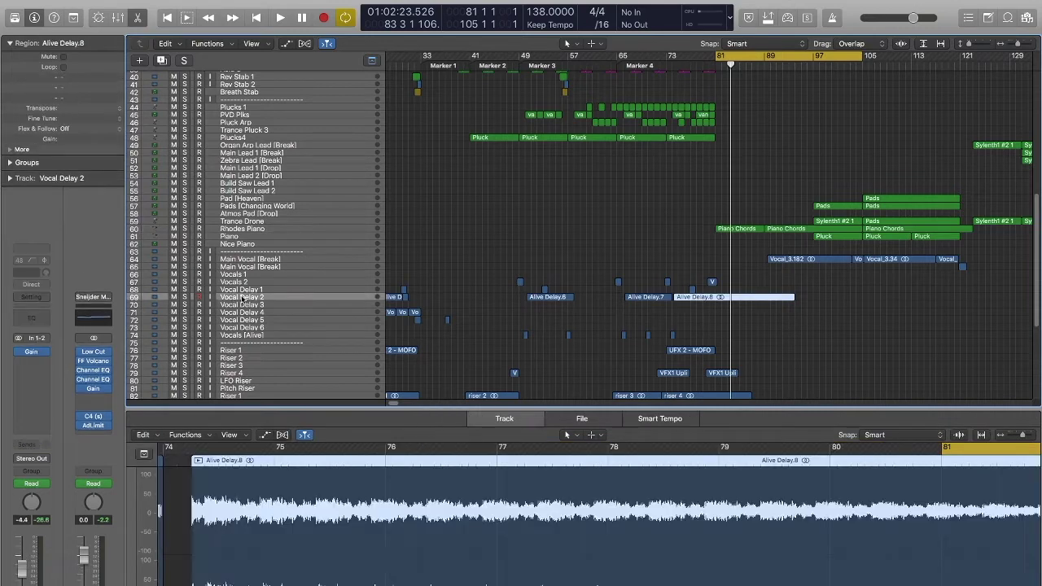
{"action": "left_click", "coordinate": [184, 298]}
{"action": "key", "text": "space"}
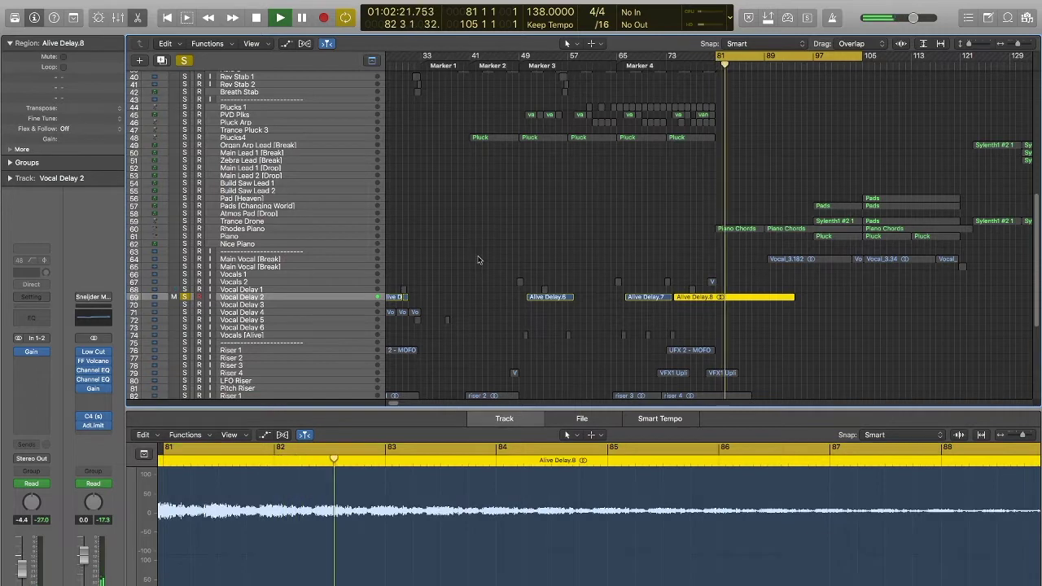
- Show Vocal Delay 2's gain automation over the Alive Delay.8 region, hide the automation again, and stop playback
{"action": "key", "text": "a"}
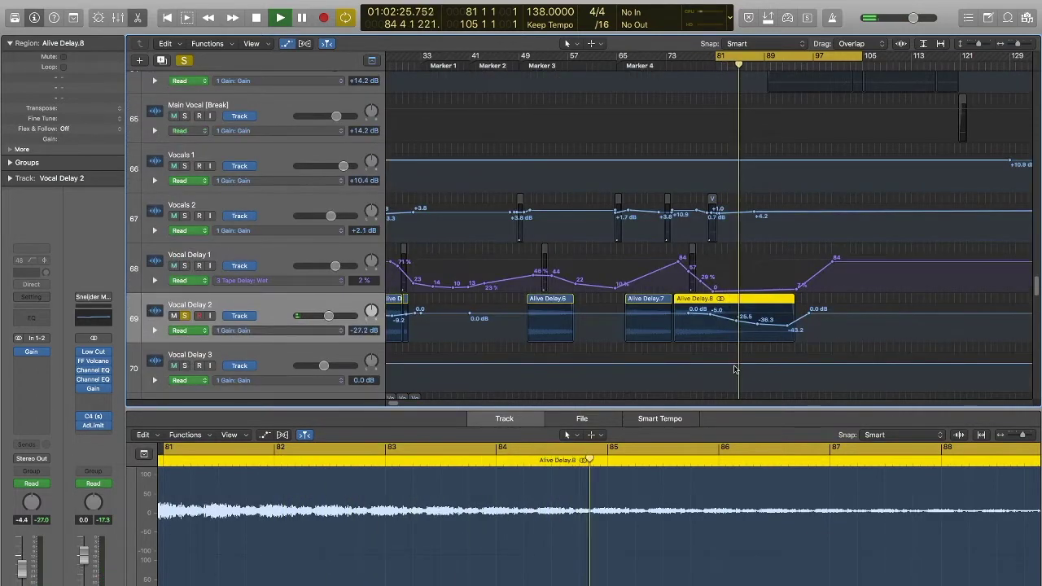
{"action": "key", "text": "a"}
{"action": "key", "text": "super+Up"}
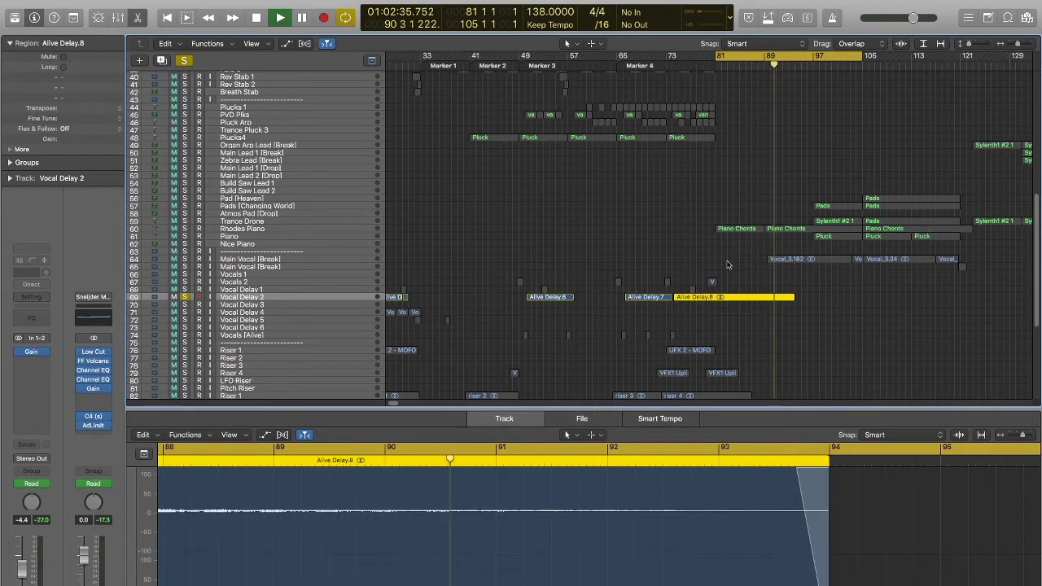
{"action": "key", "text": "space"}
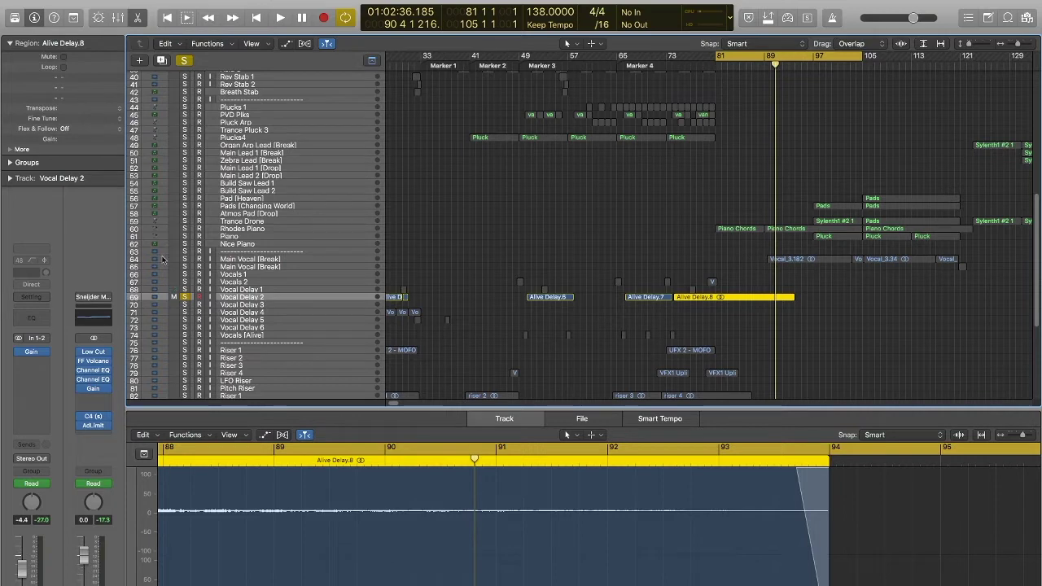
- Unsolo Vocal Delay 2, play the full mix from bar 81 through the vocal entry, and select the upper Main Vocal [Break] track
{"action": "left_click", "coordinate": [323, 298]}
{"action": "key", "text": "space"}
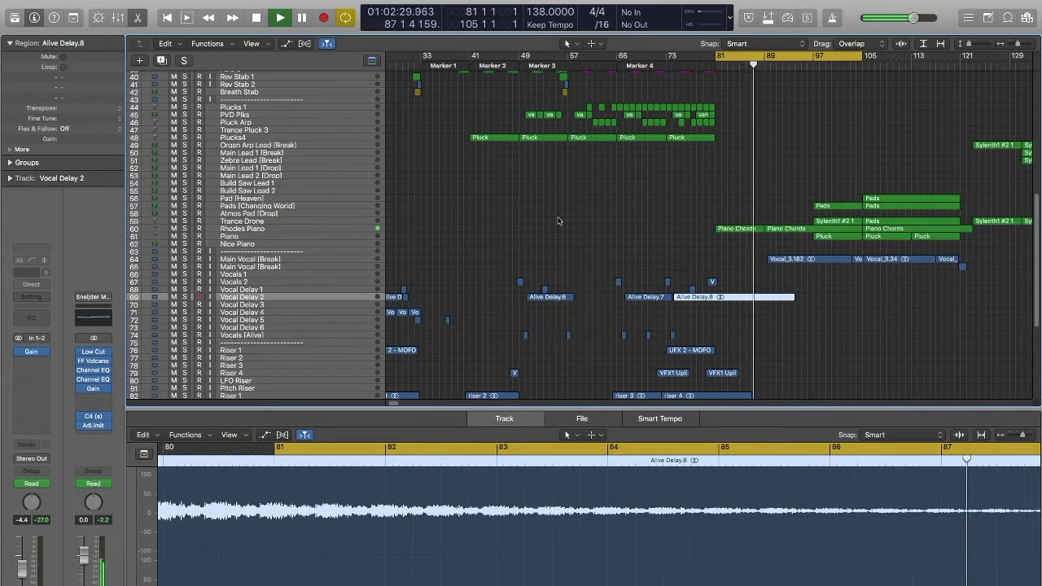
{"action": "left_click", "coordinate": [260, 260]}
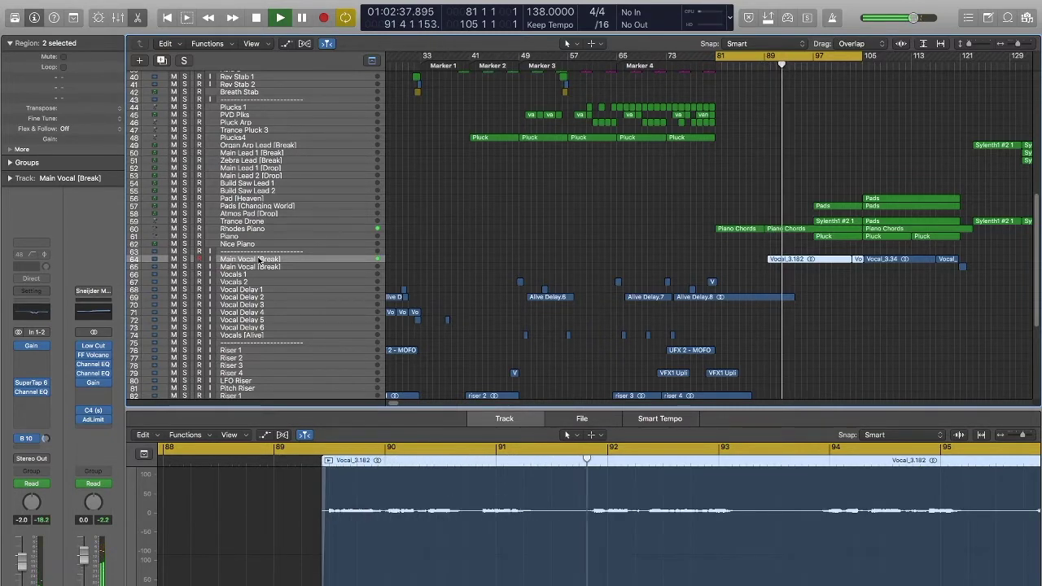
{"action": "left_click_drag", "start_coordinate": [860, 59], "coordinate": [860, 59]}
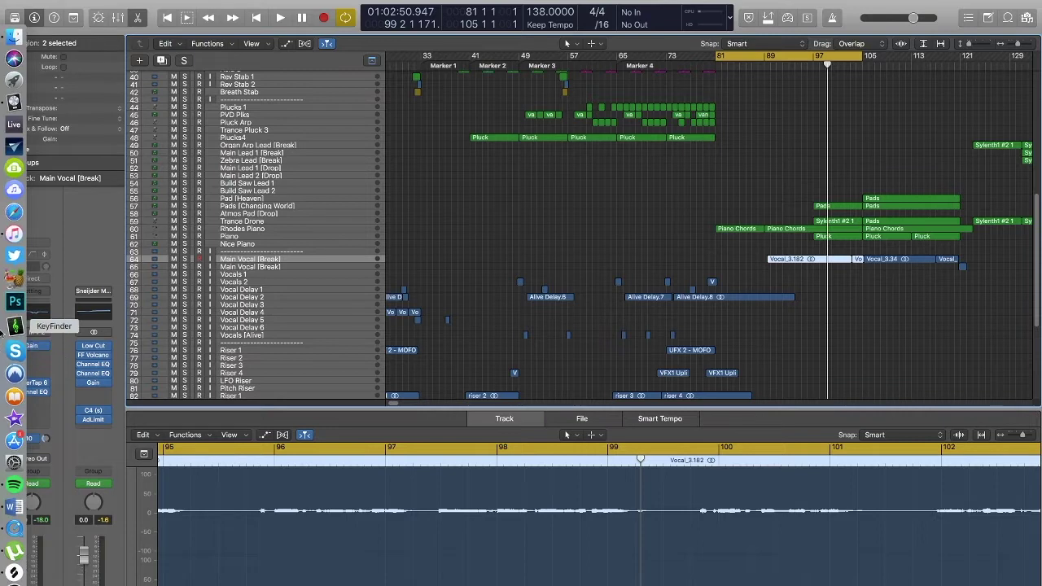
{"action": "mouse_move", "coordinate": [31, 386]}
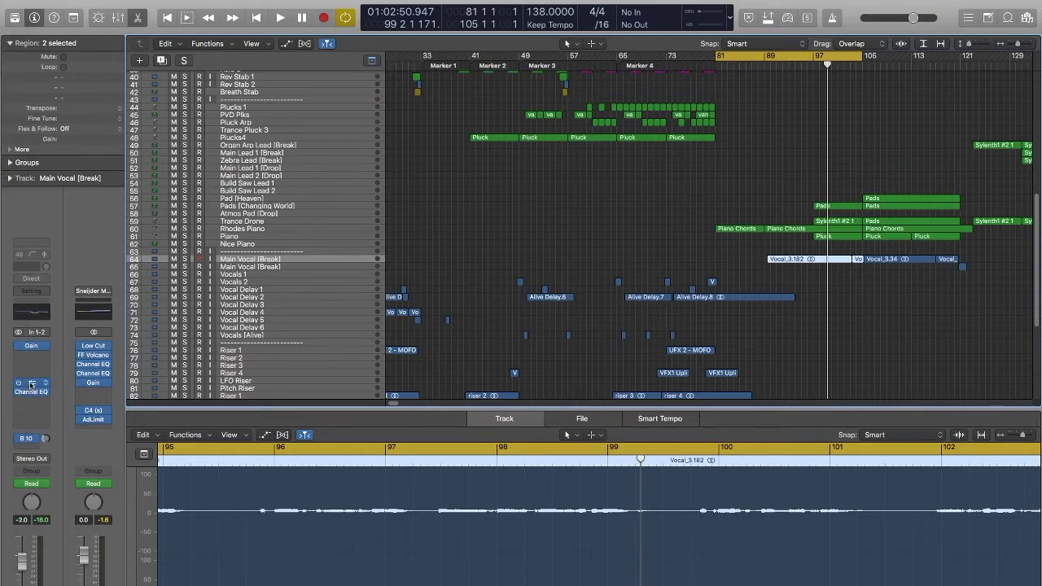
- Set the cycle range to bars 89–102, start playback and solo the first Main Vocal [Break] track
{"action": "left_click_drag", "start_coordinate": [774, 61], "coordinate": [844, 60]}
{"action": "left_click_drag", "start_coordinate": [767, 58], "coordinate": [761, 58]}
{"action": "key", "text": "space"}
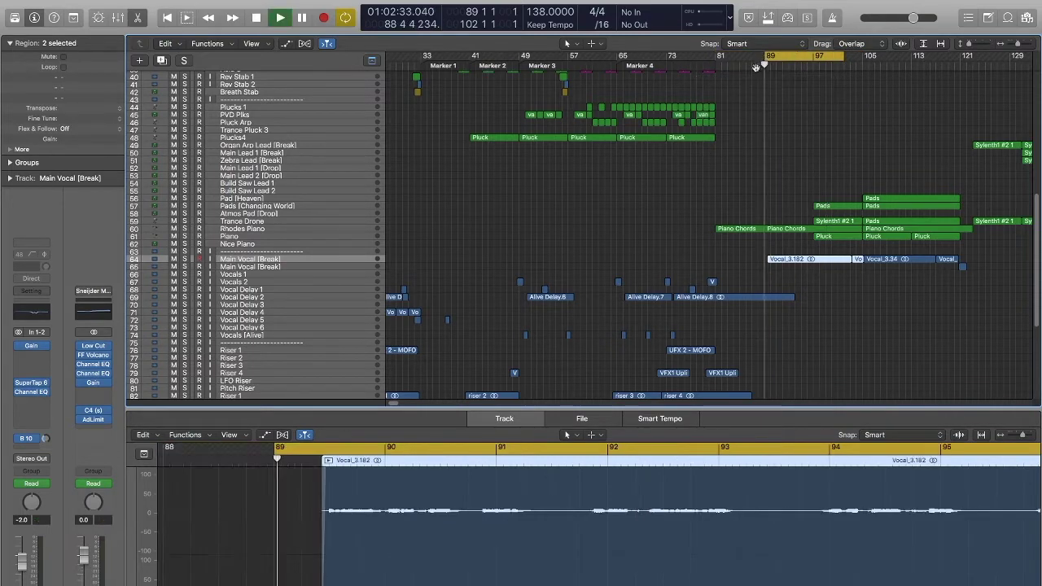
{"action": "left_click", "coordinate": [185, 259]}
- Open the SuperTap 6-Taps delay on the soloed vocal, bypass it and stop playback
{"action": "left_click", "coordinate": [31, 383]}
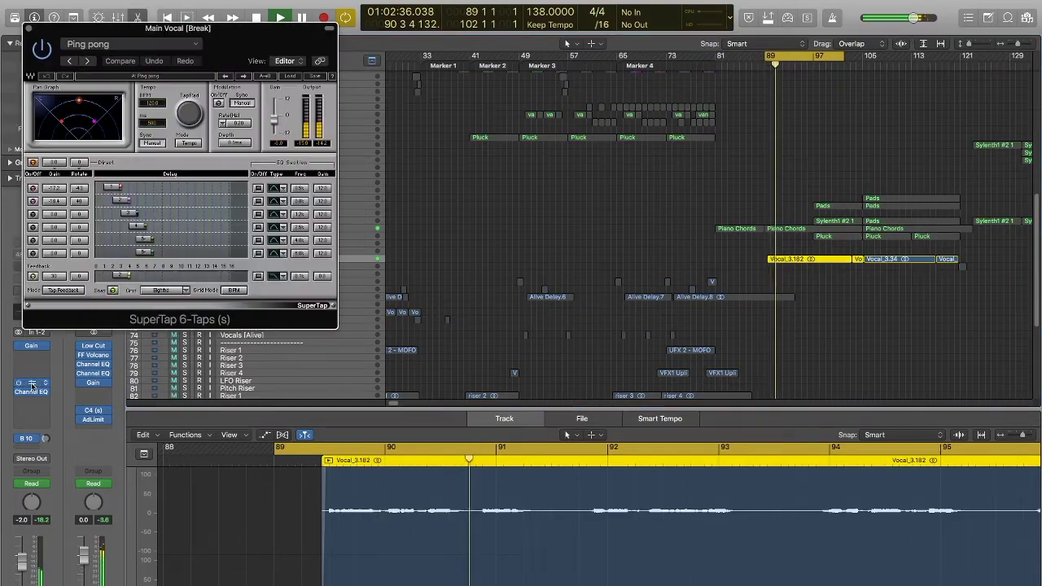
{"action": "left_click_drag", "start_coordinate": [85, 32], "coordinate": [361, 53]}
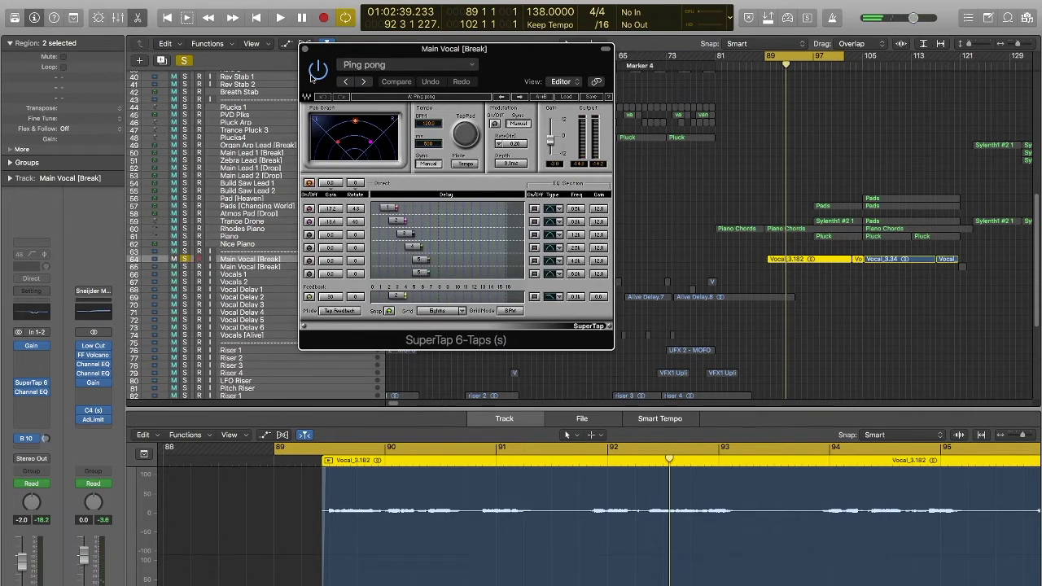
{"action": "key", "text": "space"}
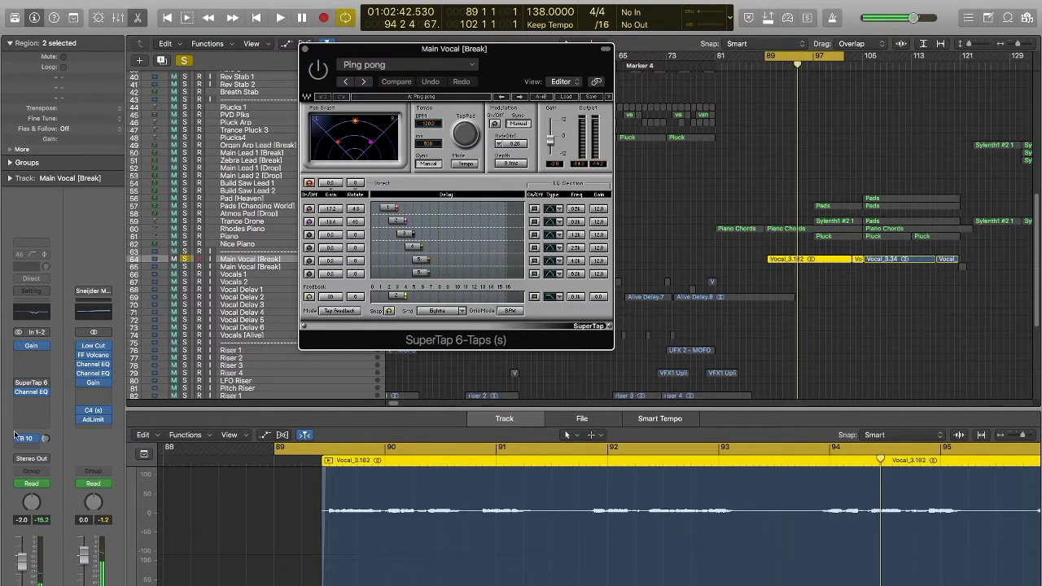
- Bypass the vocal's Bus 10 send and open its Channel EQ to examine the curve
{"action": "left_click", "coordinate": [31, 394]}
{"action": "left_click", "coordinate": [31, 395]}
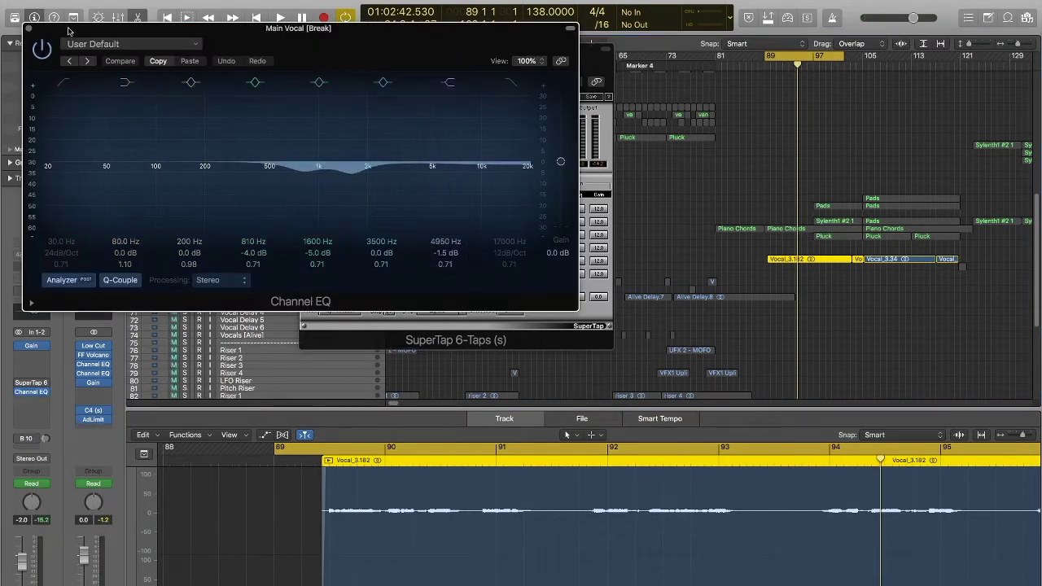
{"action": "left_click_drag", "start_coordinate": [29, 28], "coordinate": [62, 101]}
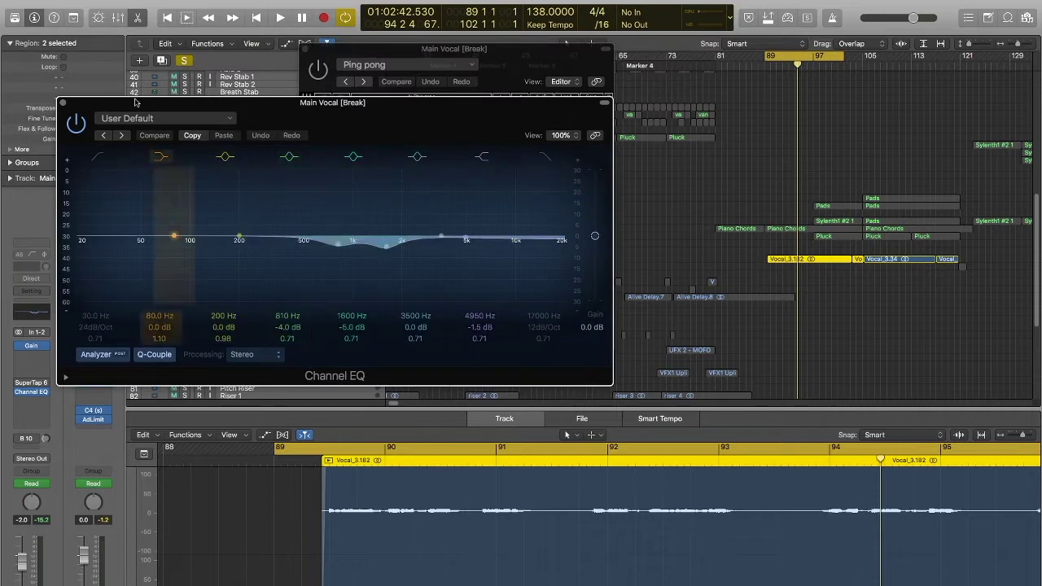
{"action": "left_click_drag", "start_coordinate": [118, 107], "coordinate": [173, 101]}
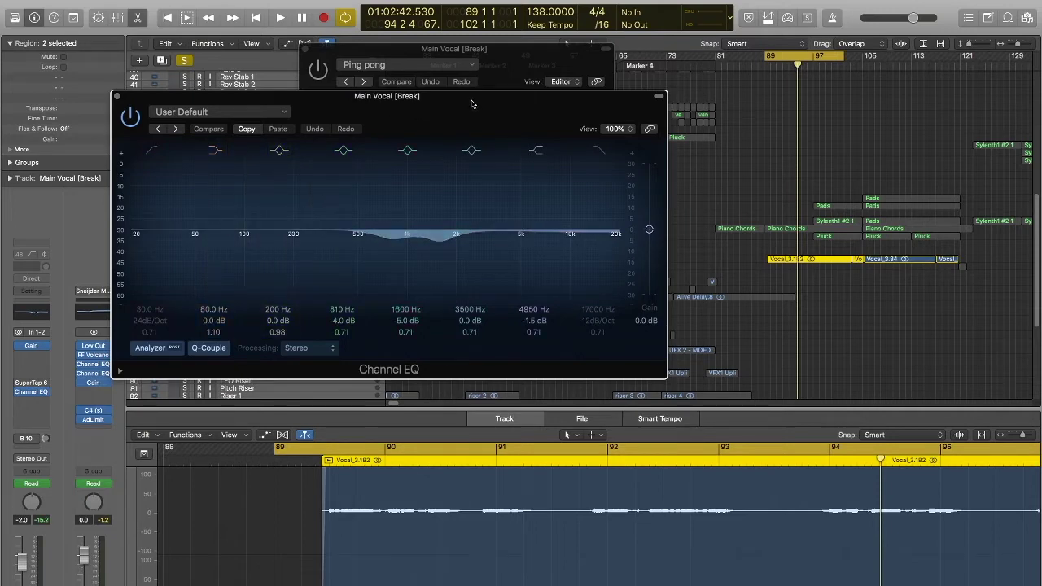
{"action": "left_click_drag", "start_coordinate": [460, 101], "coordinate": [495, 112]}
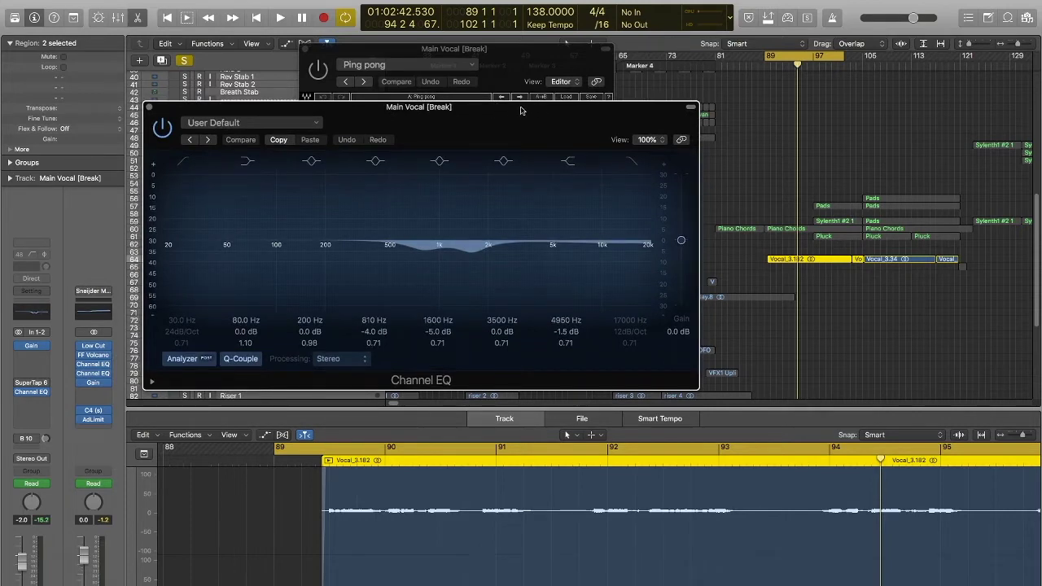
{"action": "left_click_drag", "start_coordinate": [521, 110], "coordinate": [532, 119]}
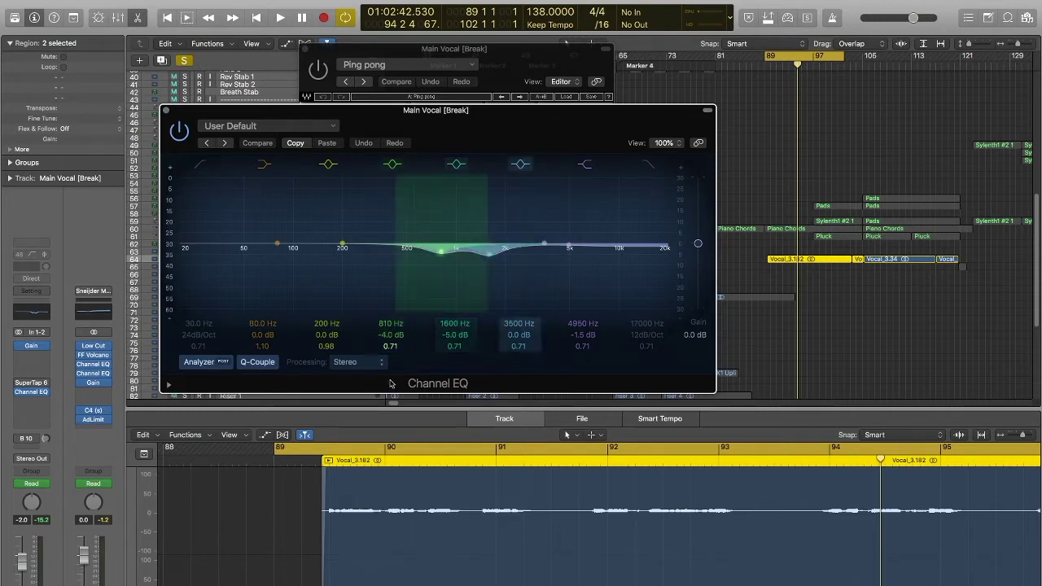
- Compare the playing vocal with its Channel EQ bypassed and enabled, and close both plug-in windows
{"action": "left_click", "coordinate": [774, 184]}
{"action": "key", "text": "space"}
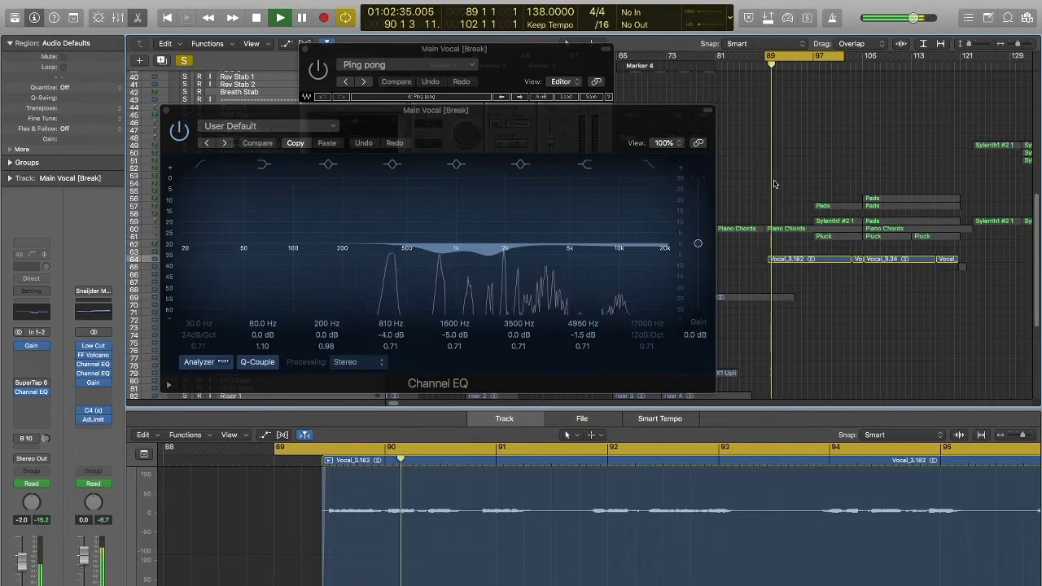
{"action": "left_click", "coordinate": [180, 133]}
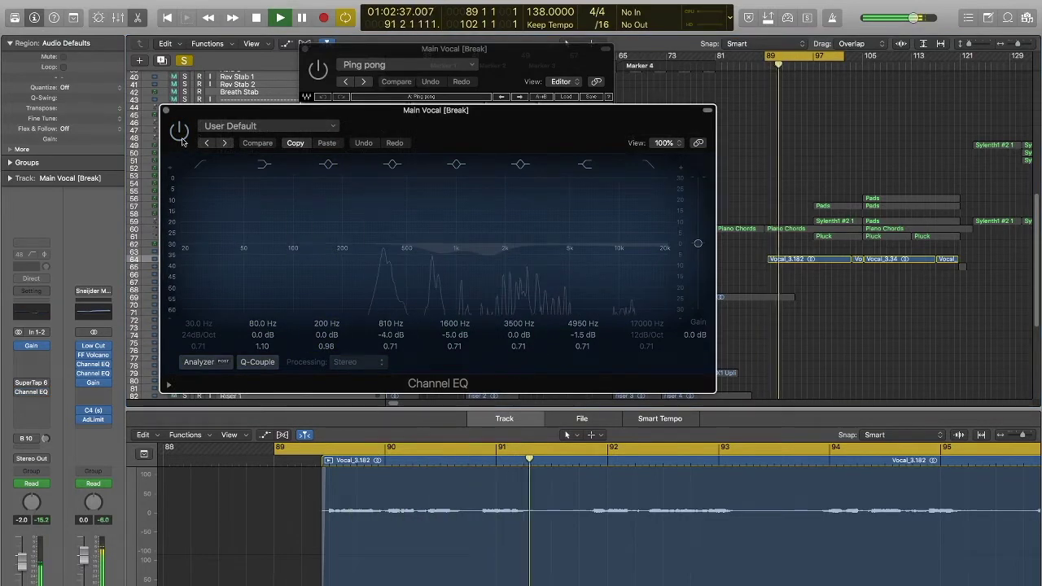
{"action": "left_click", "coordinate": [180, 139]}
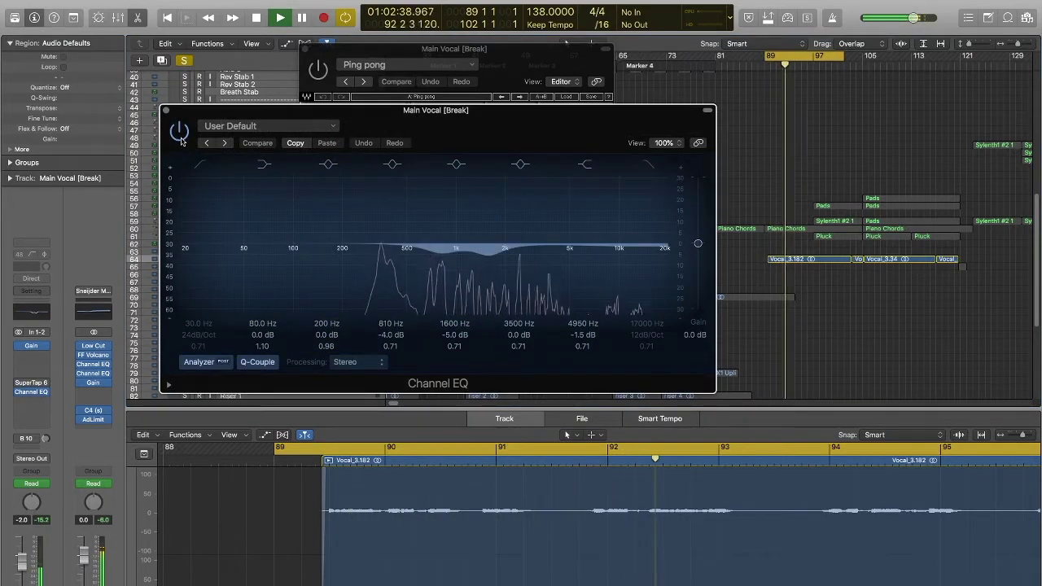
{"action": "left_click", "coordinate": [166, 110]}
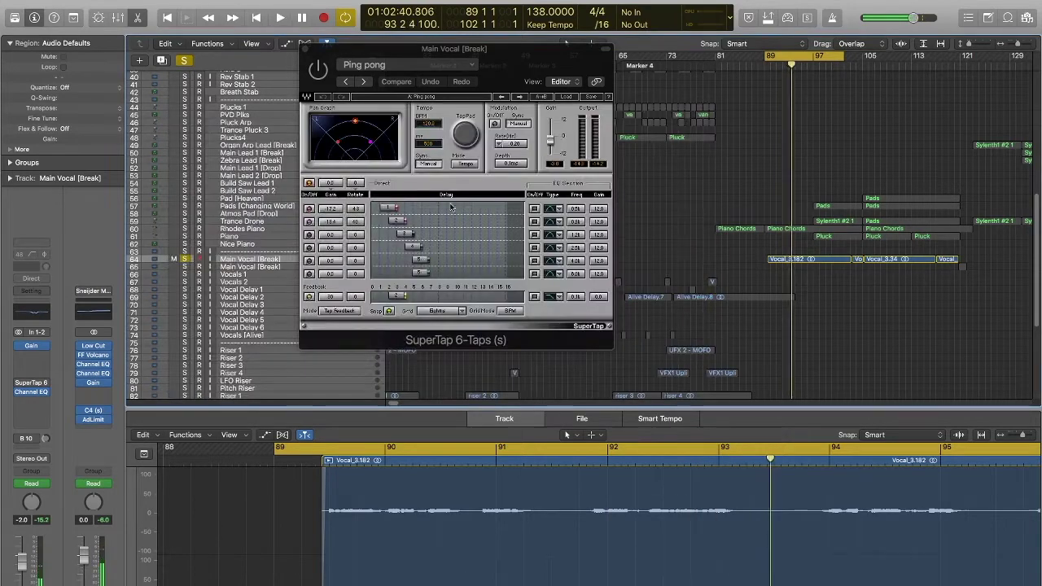
{"action": "left_click", "coordinate": [307, 51]}
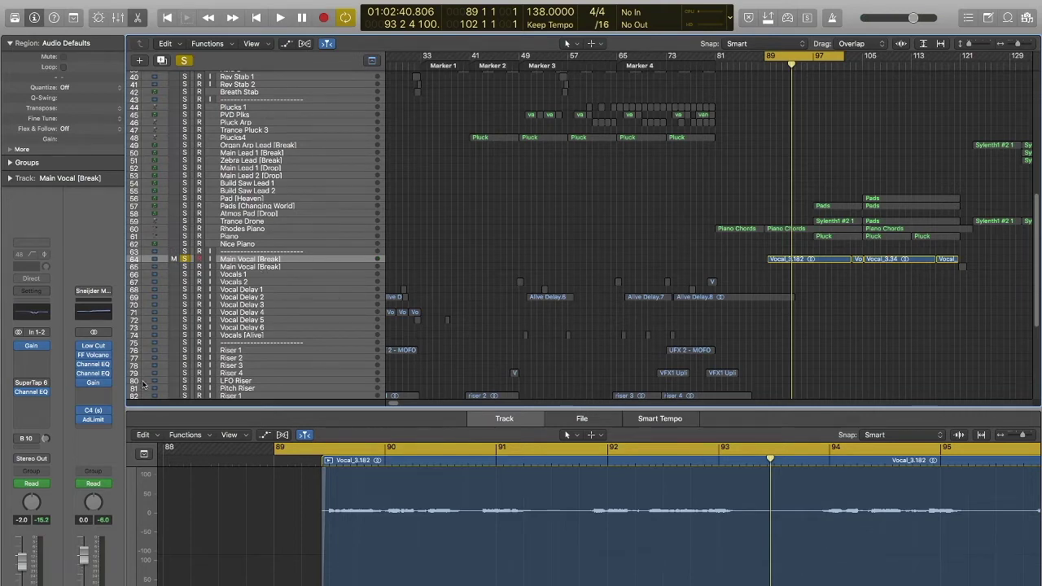
- Audition the vocal without delay, re-enable SuperTap 6 and audition the vocal again
{"action": "key", "text": "space"}
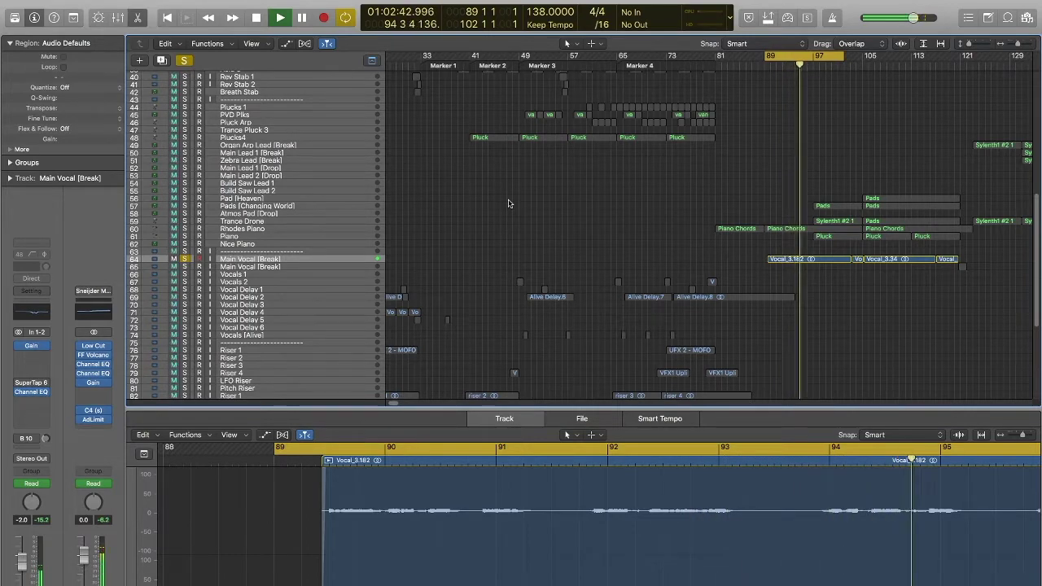
{"action": "key", "text": "space"}
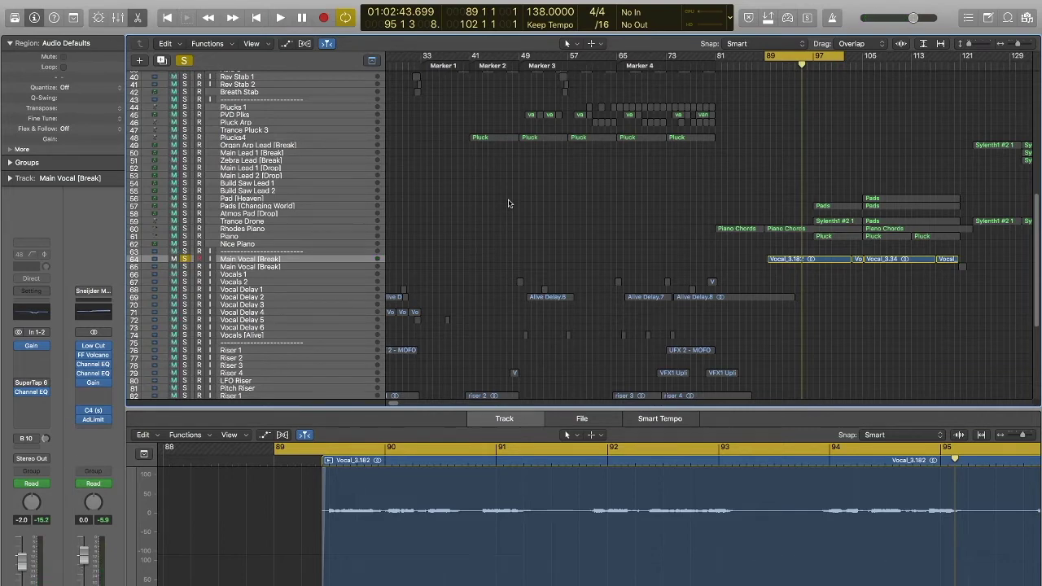
{"action": "mouse_move", "coordinate": [40, 390]}
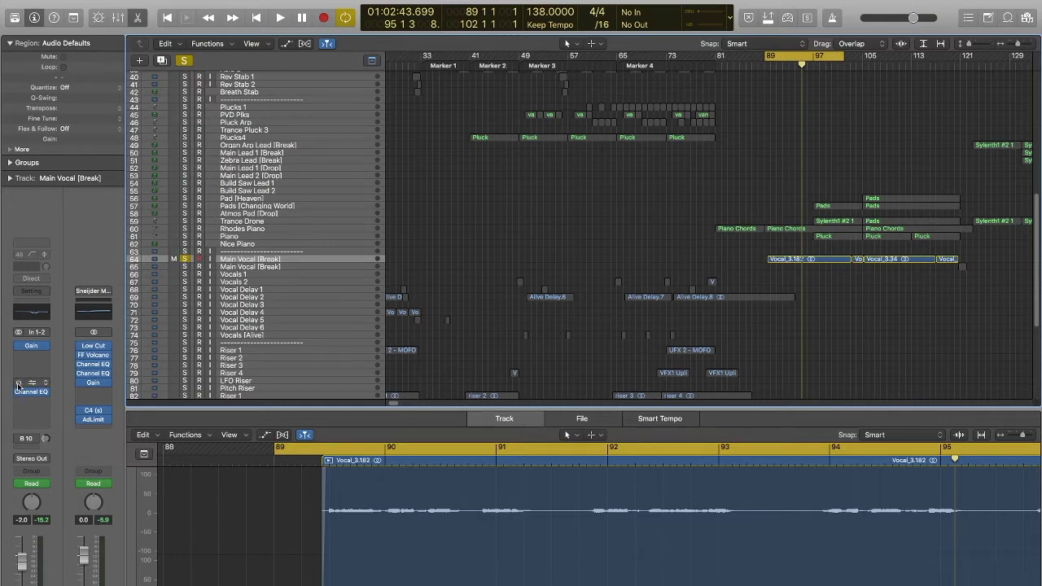
{"action": "key", "text": "space"}
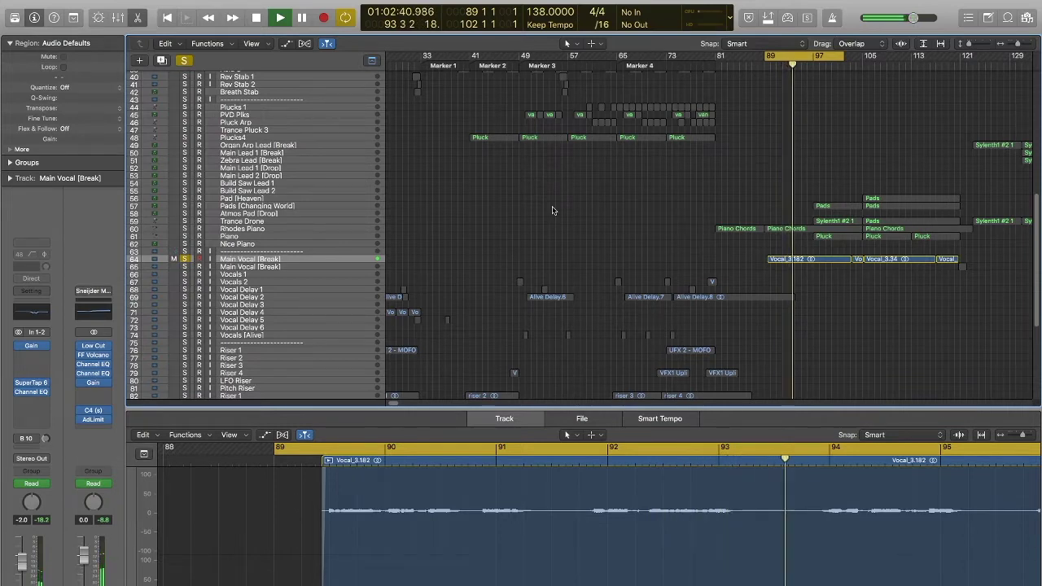
{"action": "key", "text": "space"}
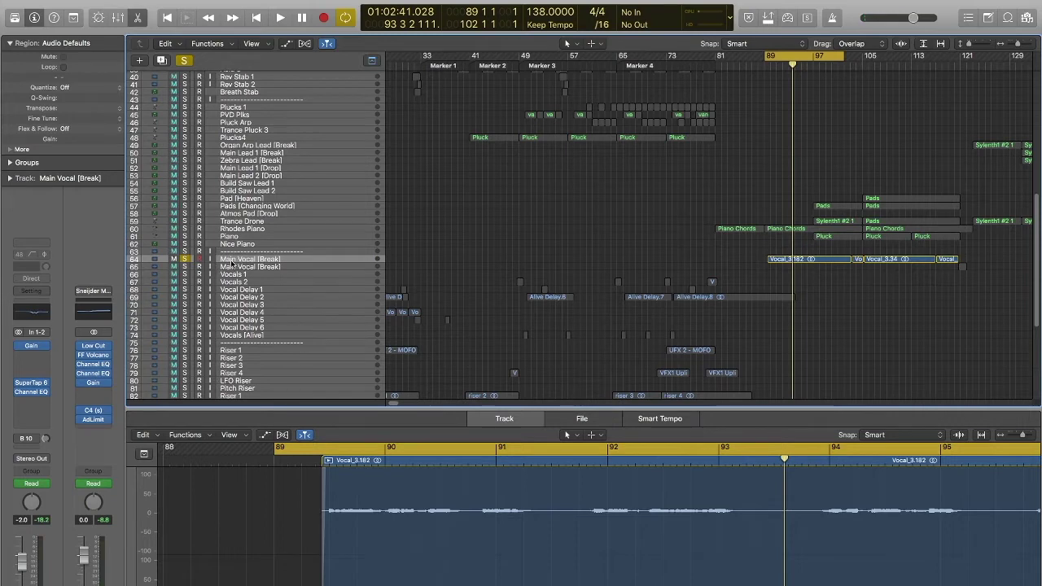
- Re-enable the vocal's Bus 10 send and audition the vocal with the reverb
{"action": "left_click", "coordinate": [28, 441]}
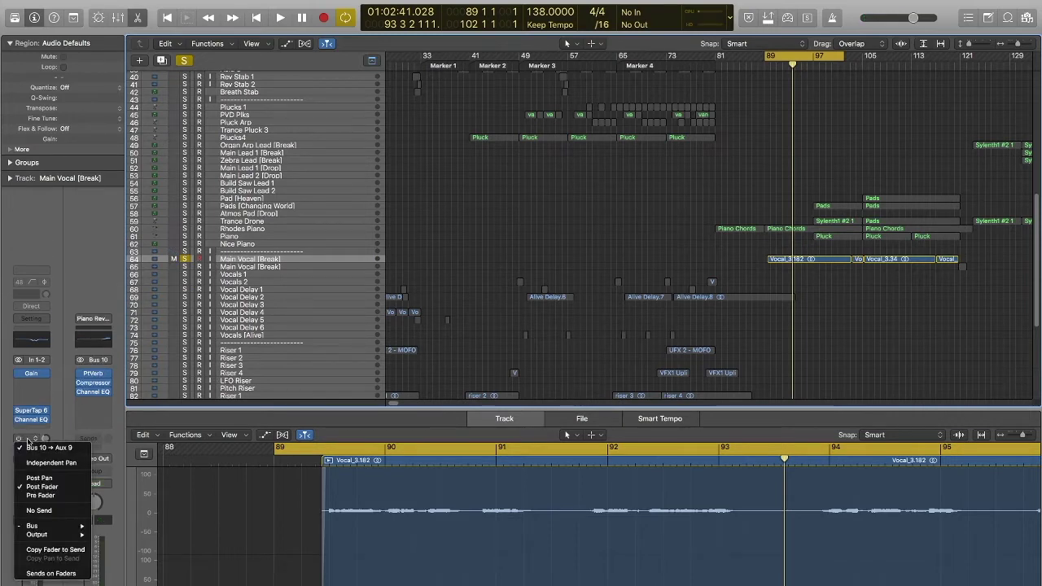
{"action": "left_click", "coordinate": [17, 440]}
{"action": "key", "text": "space"}
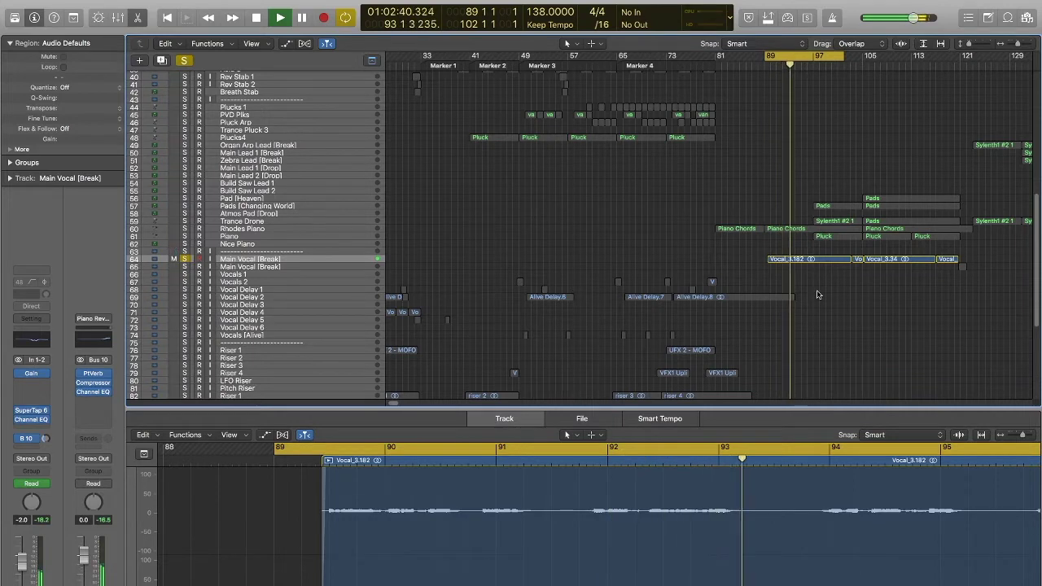
{"action": "key", "text": "space"}
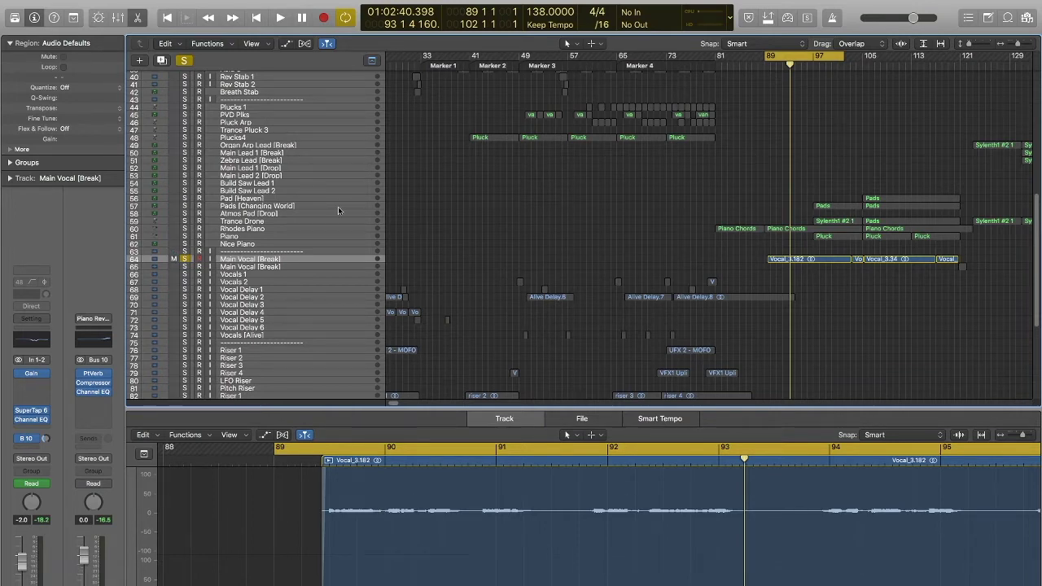
- Examine the notes of the Rhodes Piano track's Piano Chords region at bar 89 in an enlarged Piano Roll, and close the editor
{"action": "left_click", "coordinate": [234, 231]}
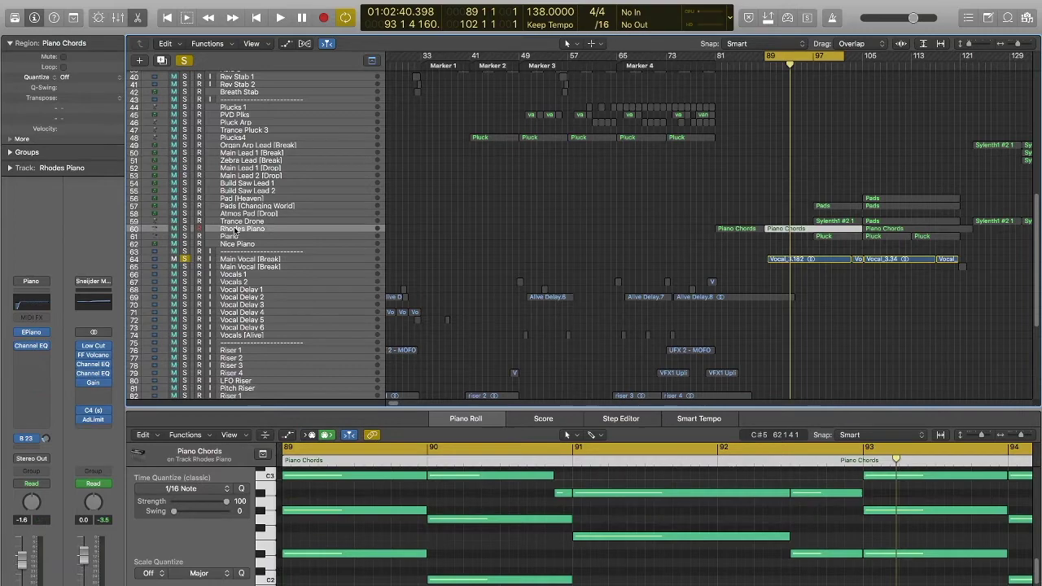
{"action": "left_click_drag", "start_coordinate": [559, 409], "coordinate": [563, 131]}
{"action": "left_click", "coordinate": [1010, 160]}
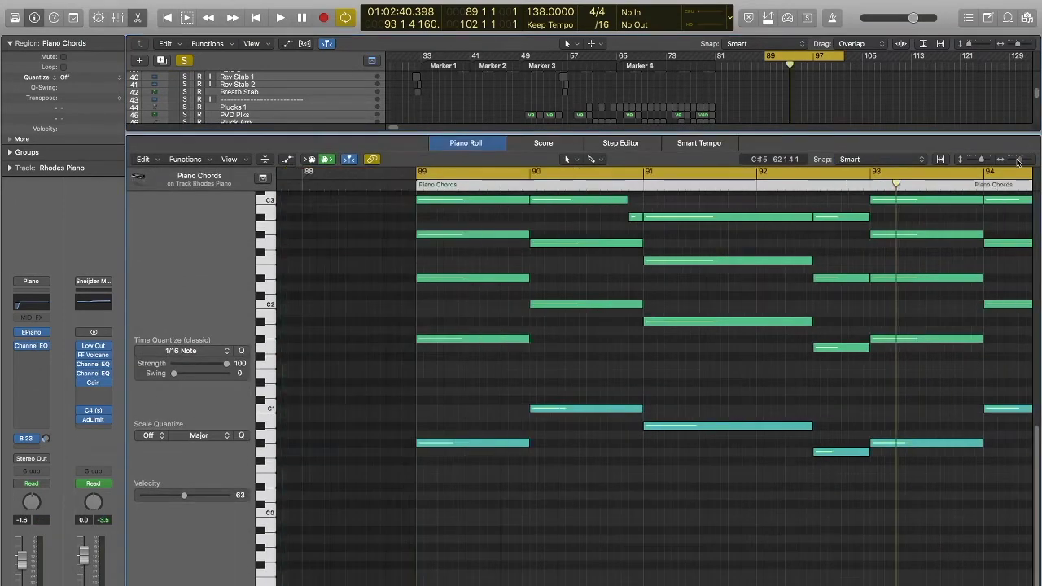
{"action": "scroll", "coordinate": [1038, 470], "scroll_direction": "up", "scroll_amount": 5}
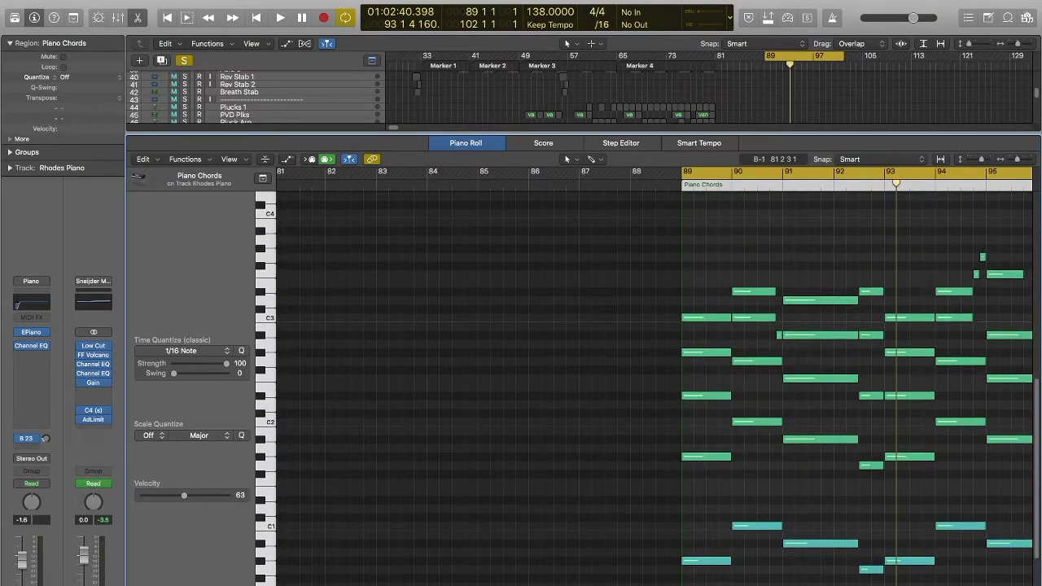
{"action": "scroll", "coordinate": [686, 390], "scroll_direction": "left", "scroll_amount": 15}
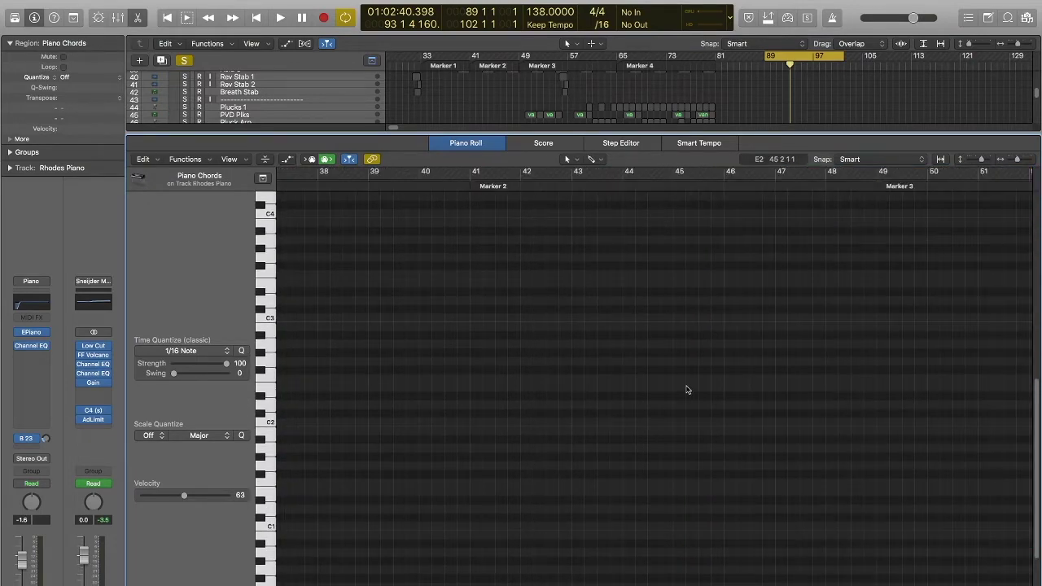
{"action": "key", "text": "p"}
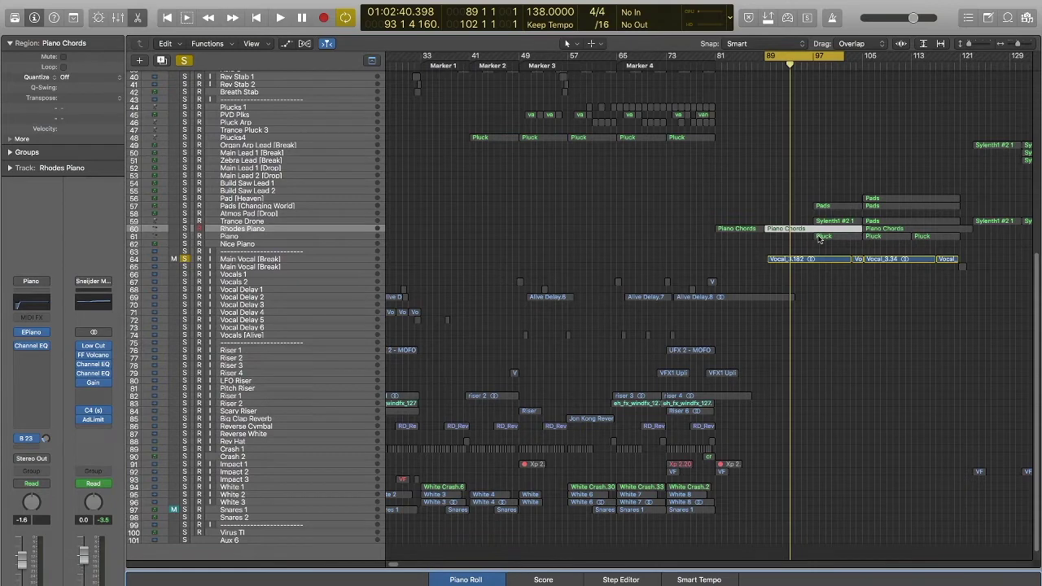
{"action": "left_click", "coordinate": [894, 277]}
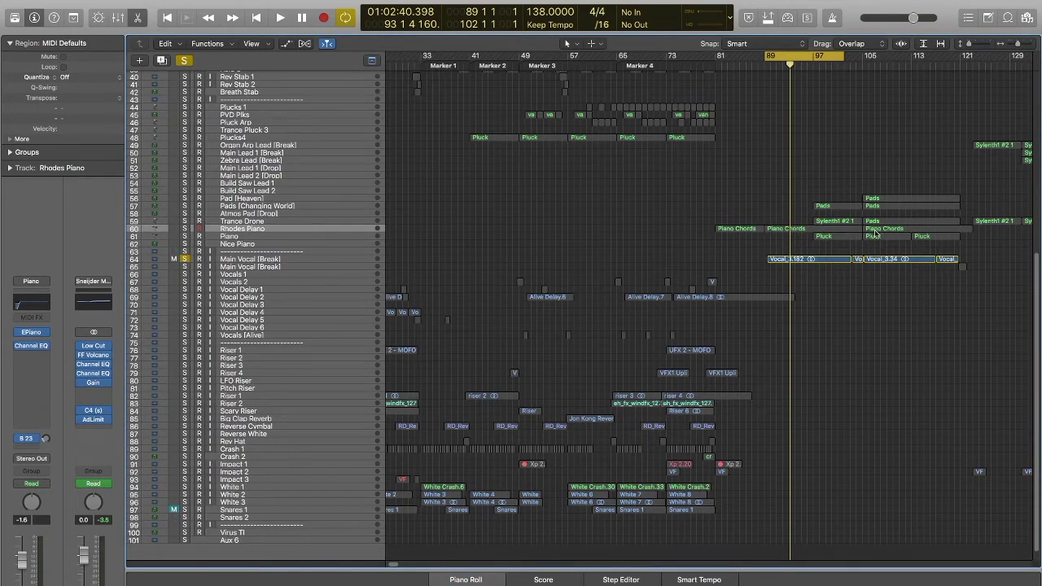
- Switch the solo from the vocal to the Trance Drone track and play it with the cycle range set to bars 97–105
{"action": "left_click", "coordinate": [232, 259]}
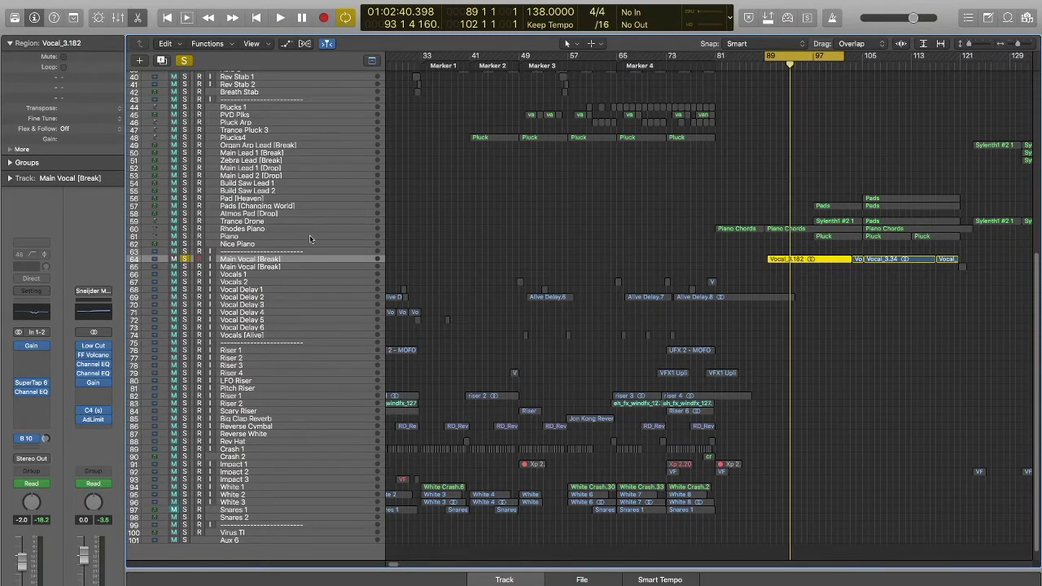
{"action": "left_click", "coordinate": [264, 221]}
{"action": "left_click_drag", "start_coordinate": [817, 56], "coordinate": [861, 65]}
{"action": "left_click", "coordinate": [184, 222]}
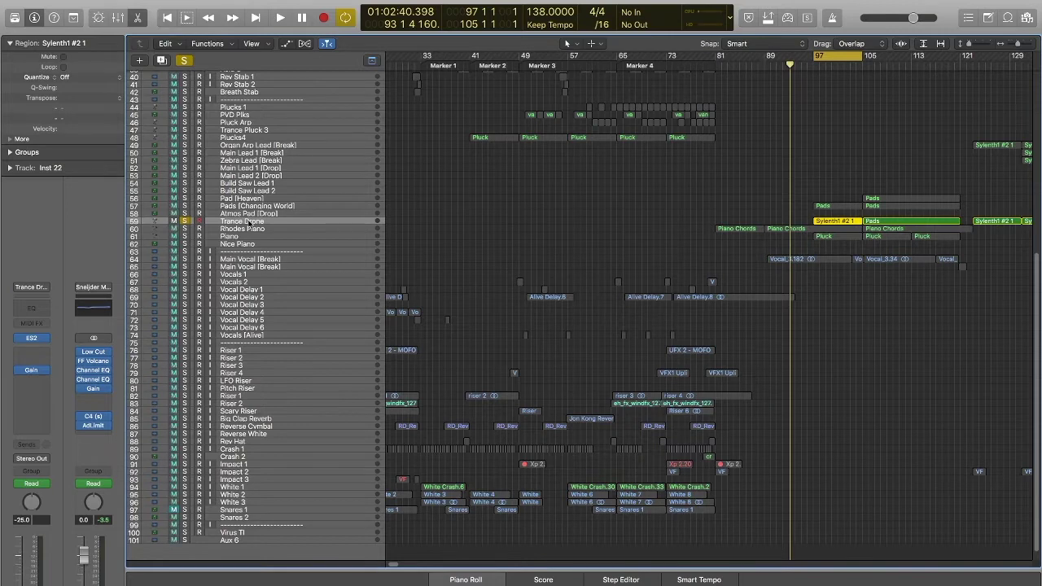
{"action": "key", "text": "space"}
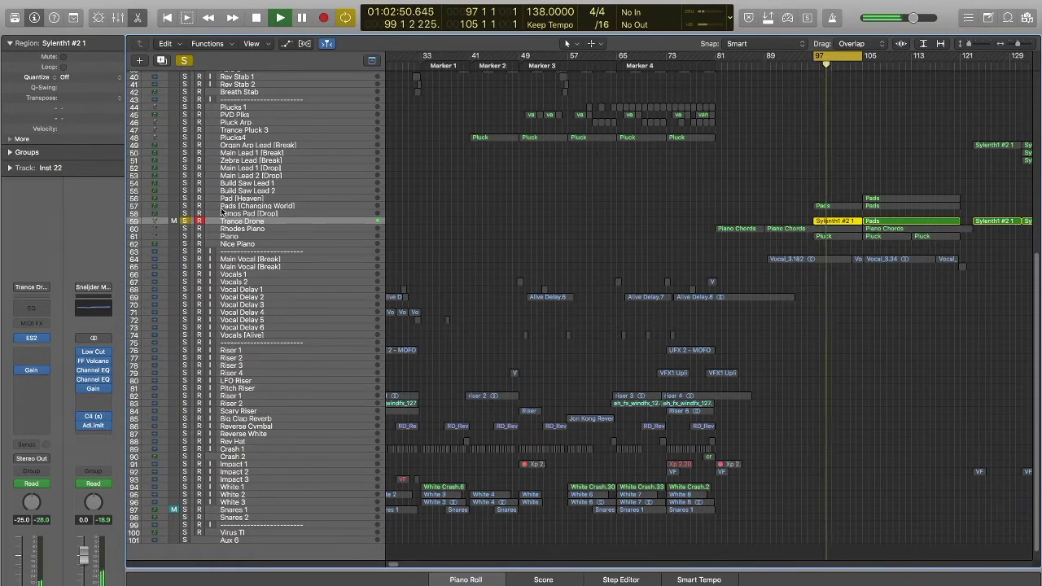
- Solo the Pads [Changing World] track, unsolo Trance Drone, and select the pads track to show its channel strip
{"action": "left_click", "coordinate": [185, 206]}
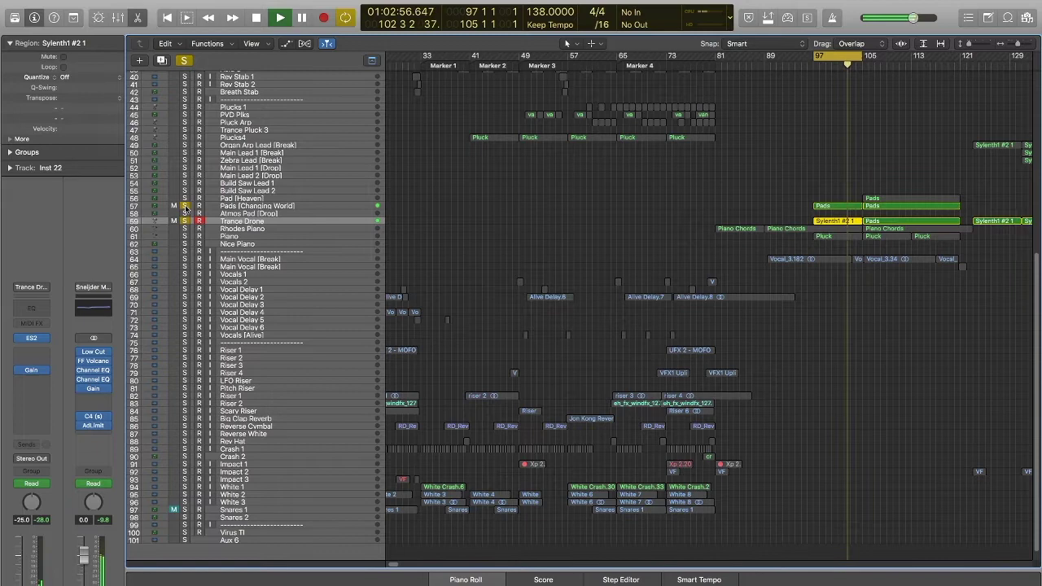
{"action": "left_click", "coordinate": [185, 222]}
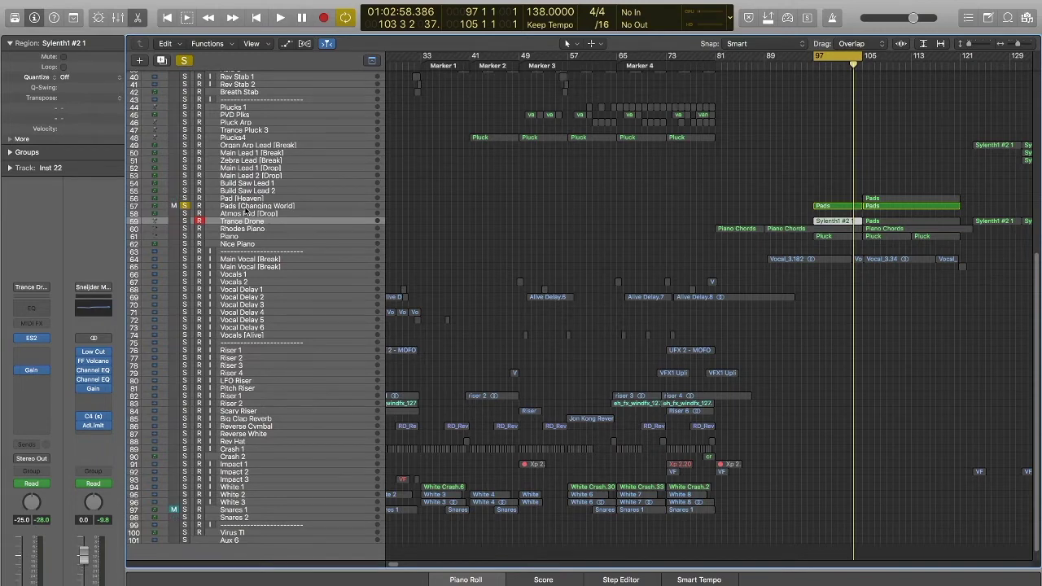
{"action": "left_click", "coordinate": [244, 208]}
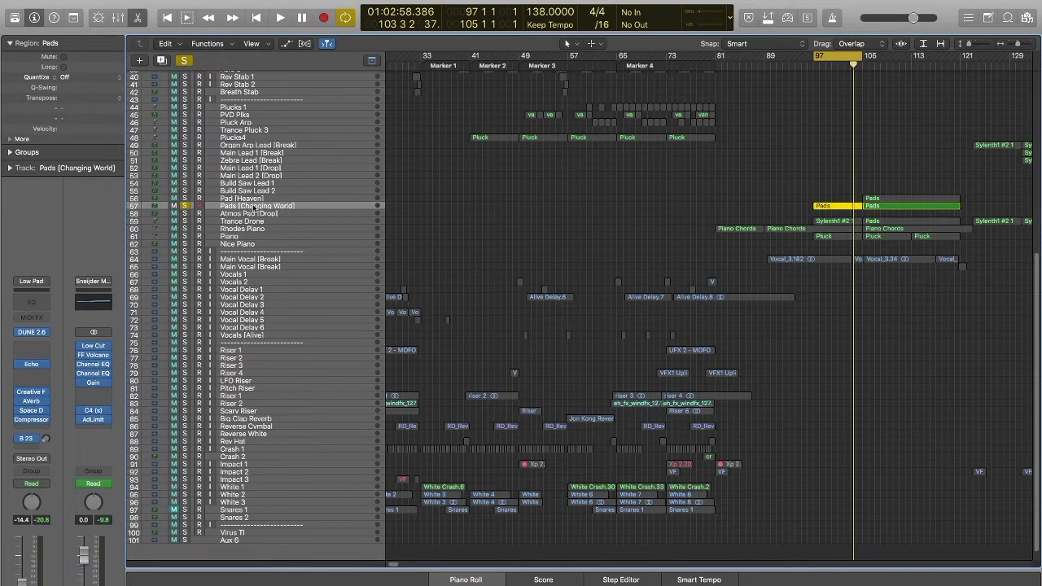
{"action": "mouse_move", "coordinate": [83, 356]}
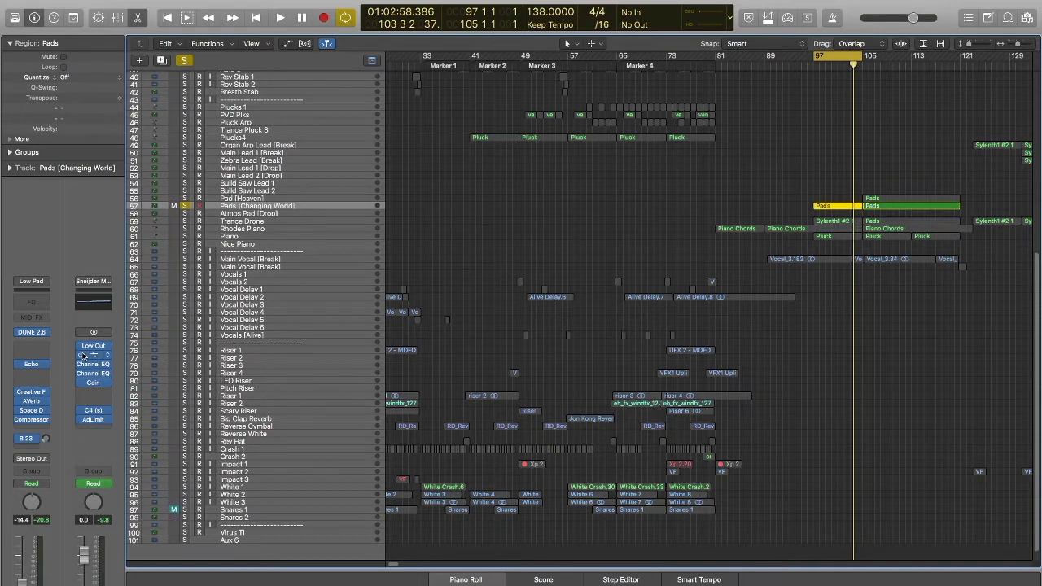
- Examine the DUNE 2.6 synth settings of the Pads [Changing World] track and close the plugin window
{"action": "left_click", "coordinate": [34, 333]}
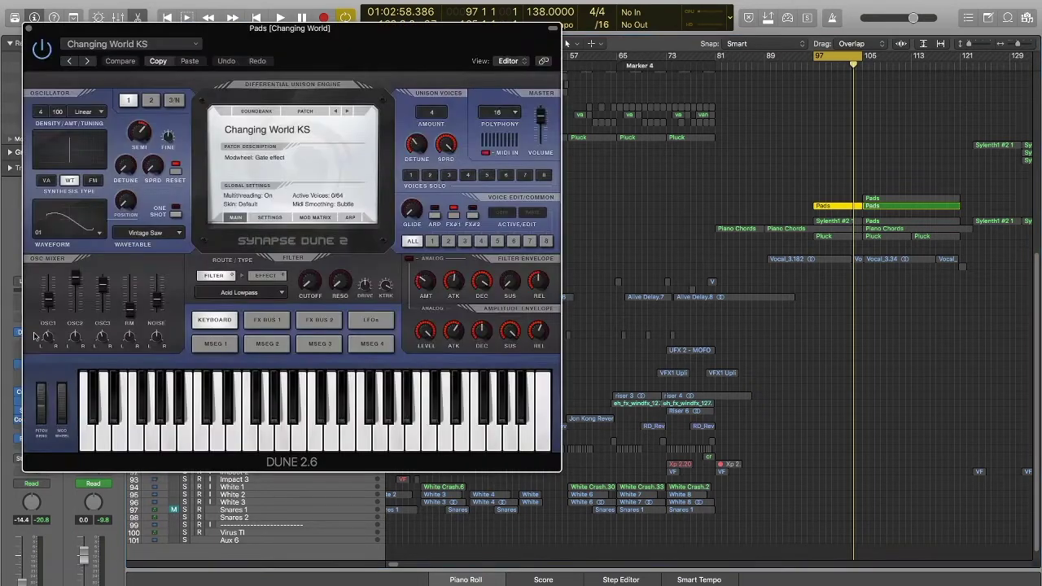
{"action": "left_click_drag", "start_coordinate": [60, 27], "coordinate": [118, 75]}
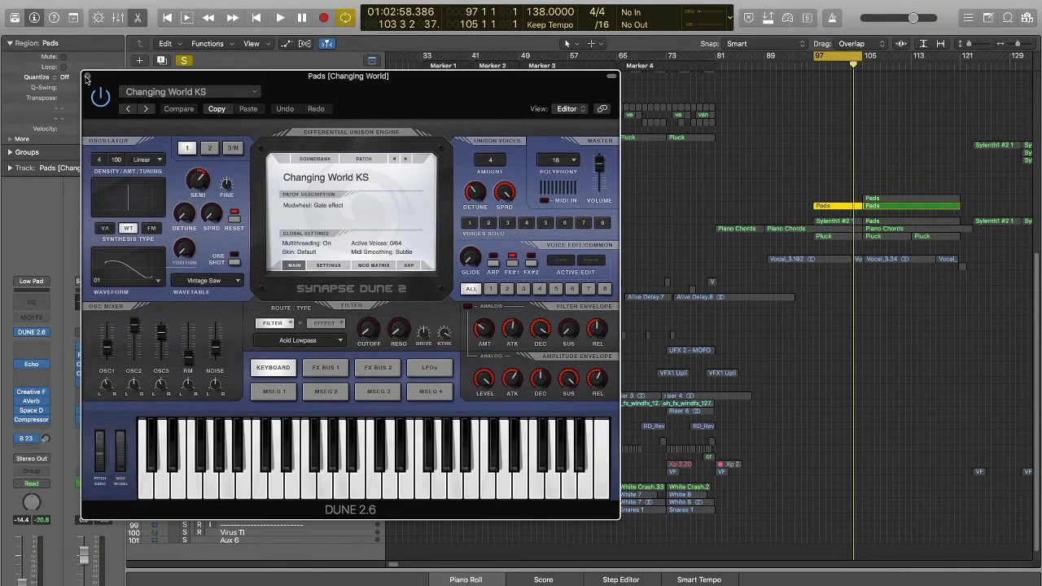
{"action": "left_click", "coordinate": [86, 76]}
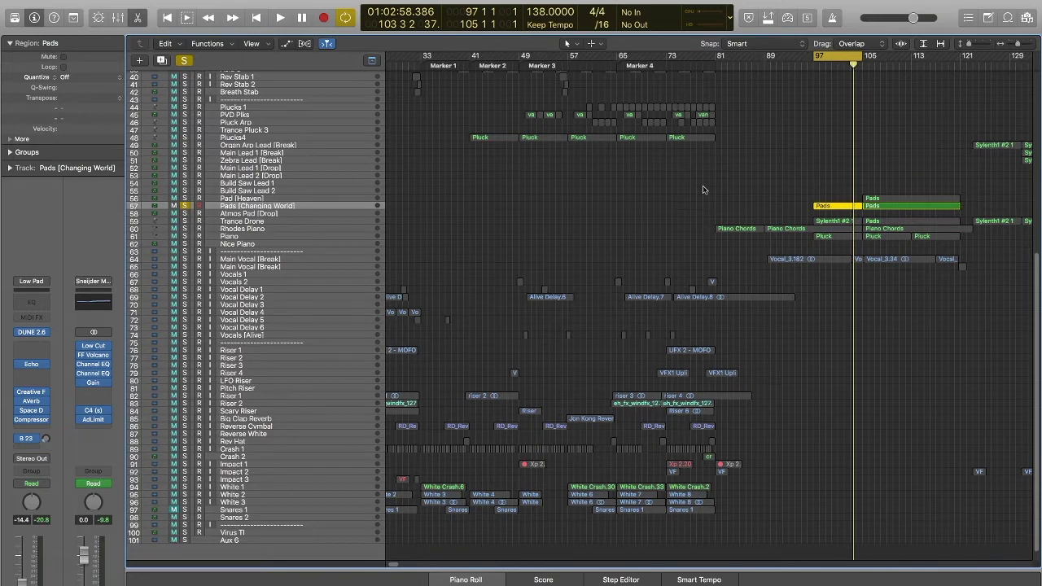
- Select the Pad [Heaven] track to show its channel strip, and extend the cycle range to bars 97–121
{"action": "left_click", "coordinate": [246, 215]}
{"action": "left_click", "coordinate": [244, 207]}
{"action": "left_click", "coordinate": [242, 199]}
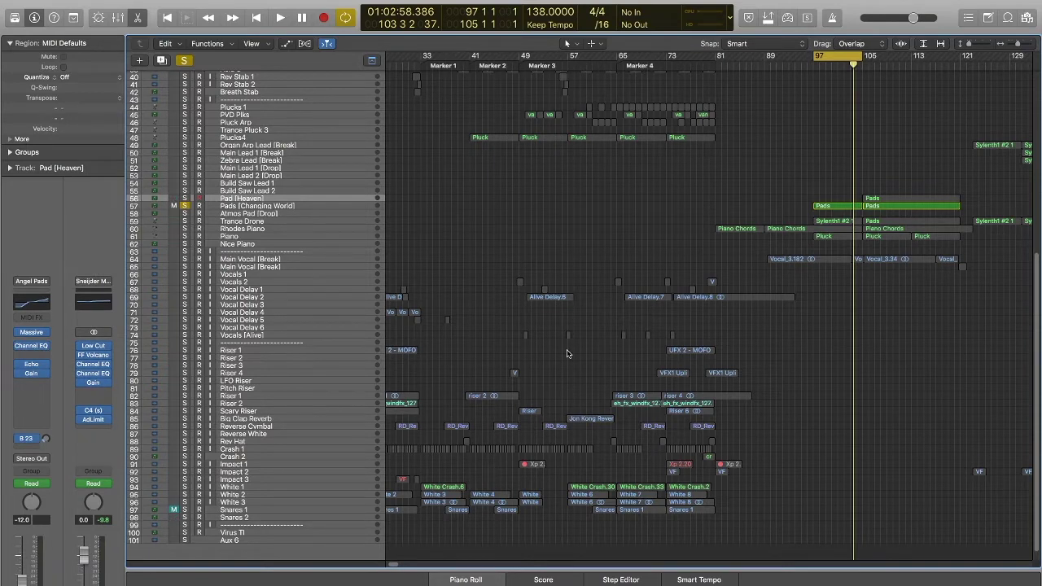
{"action": "left_click_drag", "start_coordinate": [869, 55], "coordinate": [957, 76]}
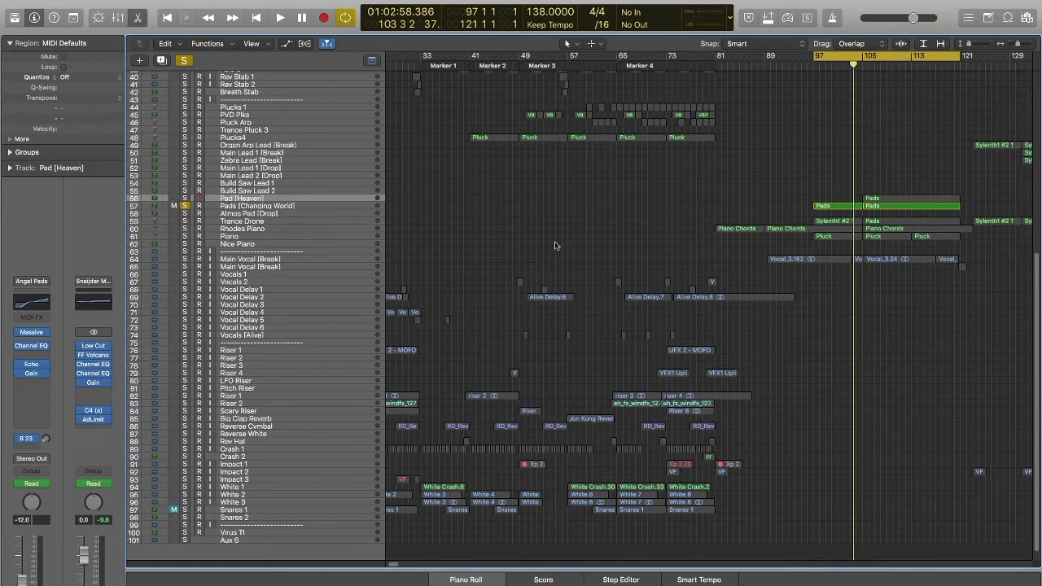
- Switch the solo from Pads [Changing World] to the Piano track and review its EPiano settings during playback
{"action": "left_click", "coordinate": [253, 238]}
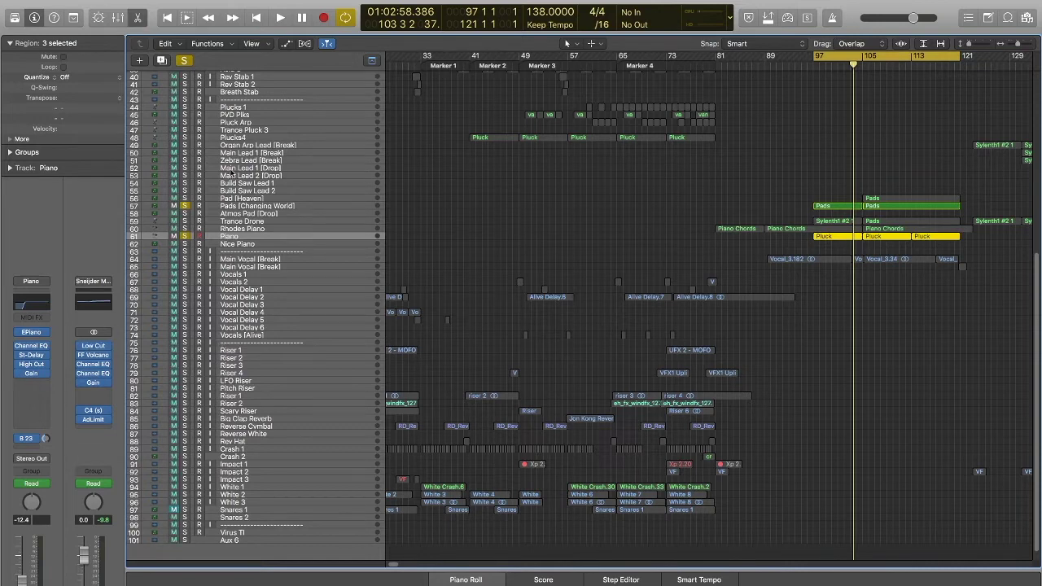
{"action": "left_click", "coordinate": [184, 206]}
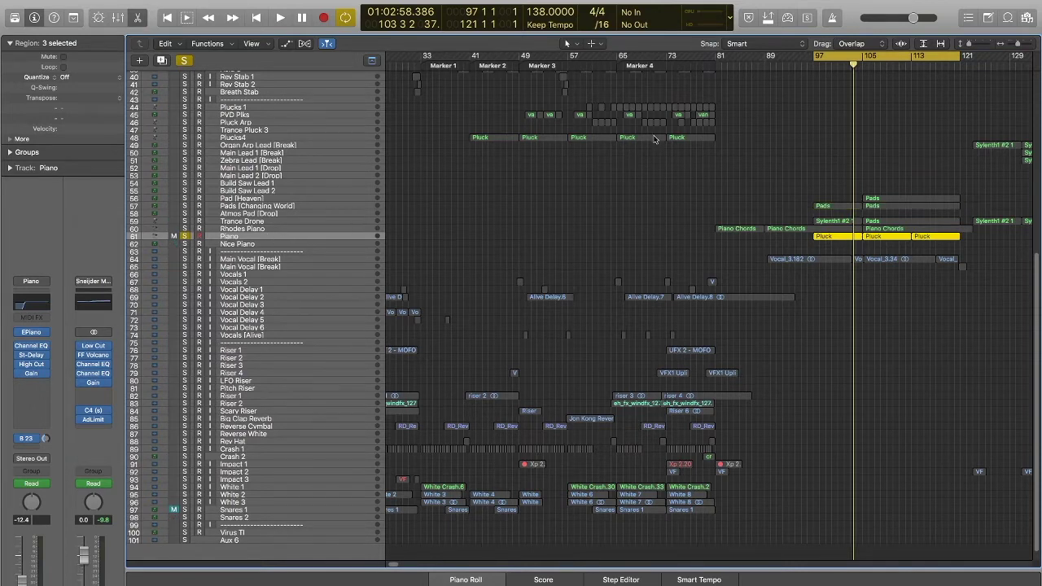
{"action": "key", "text": "space"}
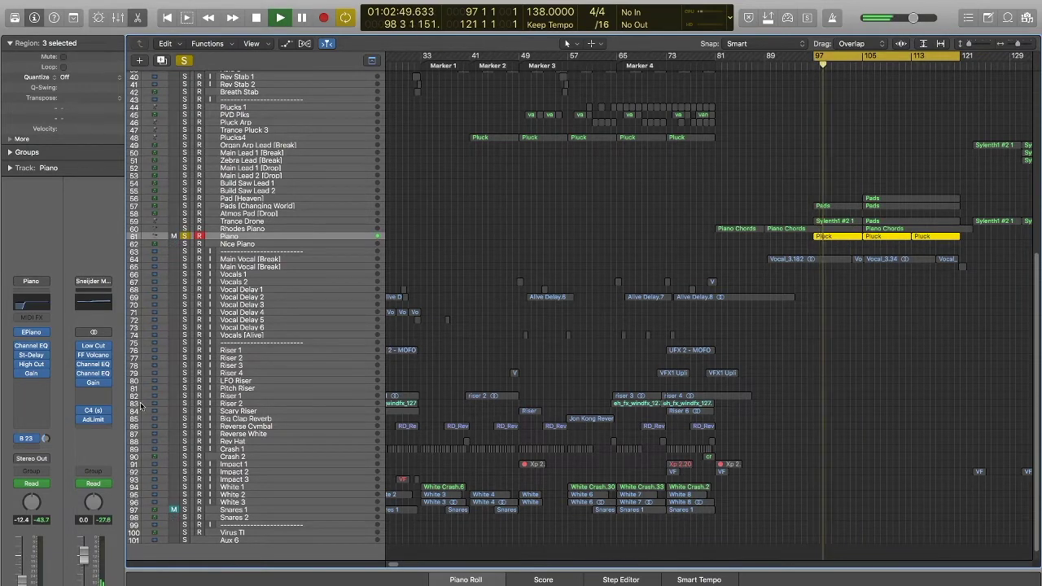
{"action": "left_click", "coordinate": [31, 334]}
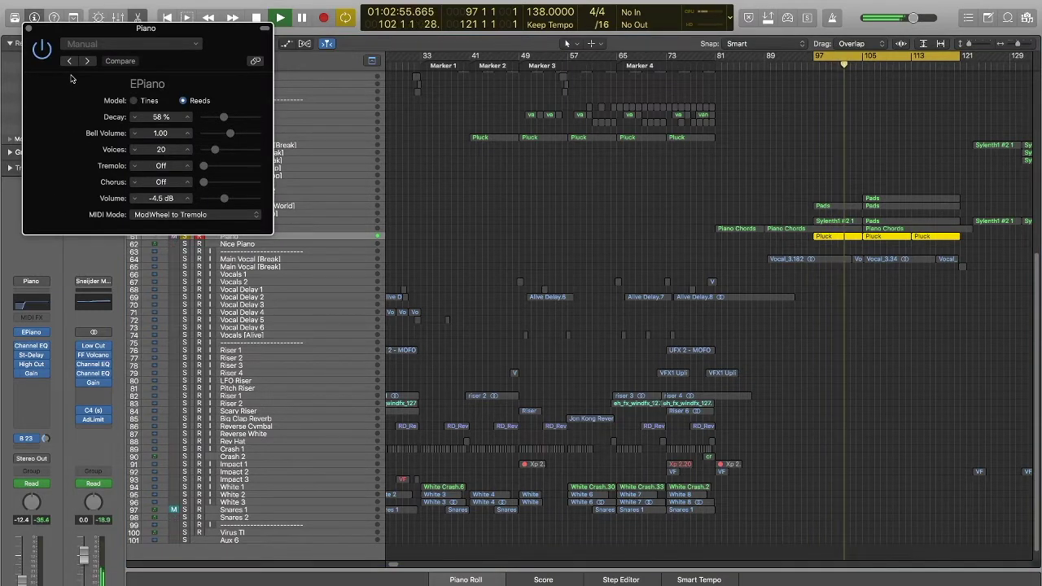
{"action": "left_click", "coordinate": [26, 28]}
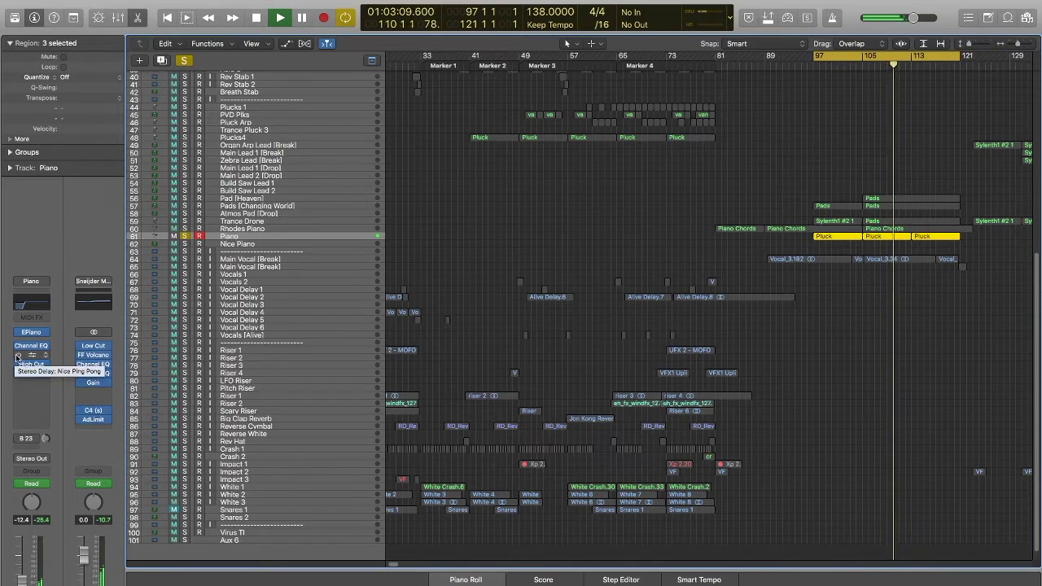
- Stop playback and switch the solo from the Piano track to Rhodes Piano
{"action": "key", "text": "space"}
{"action": "left_click", "coordinate": [184, 237]}
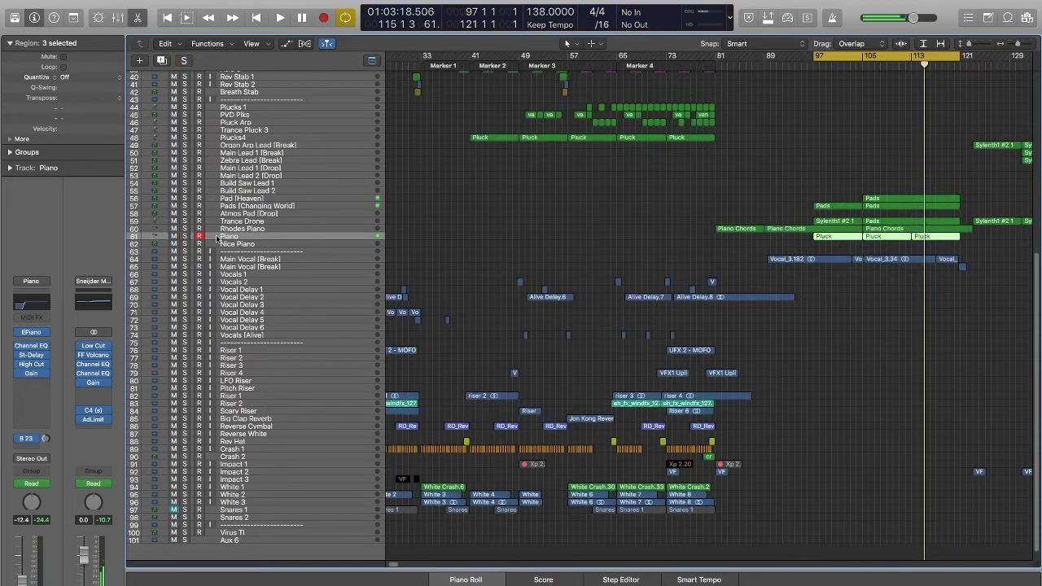
{"action": "left_click", "coordinate": [239, 229]}
{"action": "left_click", "coordinate": [184, 228]}
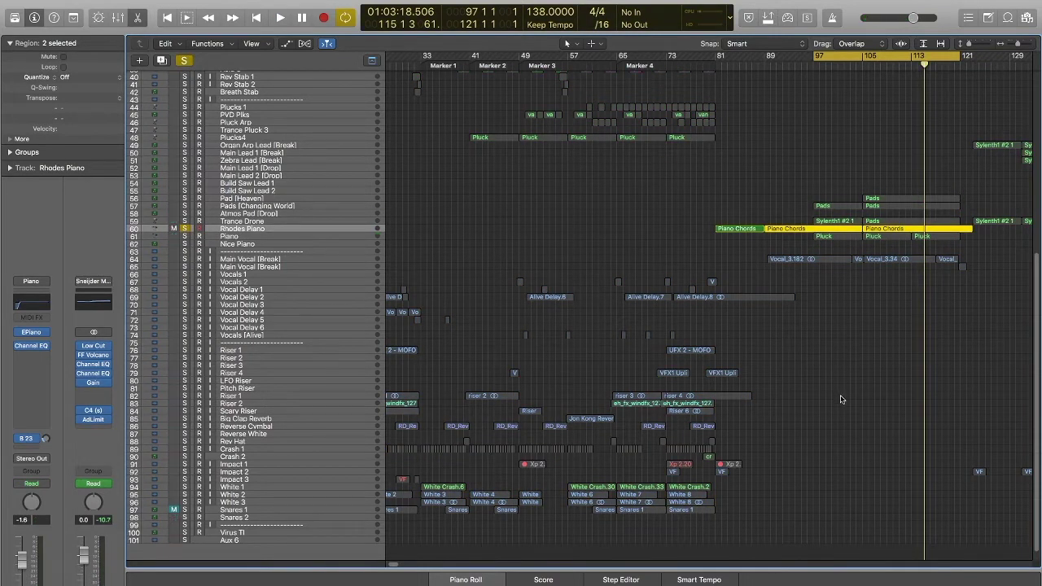
- Play the Rhodes Piano track with automation lanes shown and tracks enlarged, and return to the compact track overview
{"action": "key", "text": "a"}
{"action": "key", "text": "super+Down"}
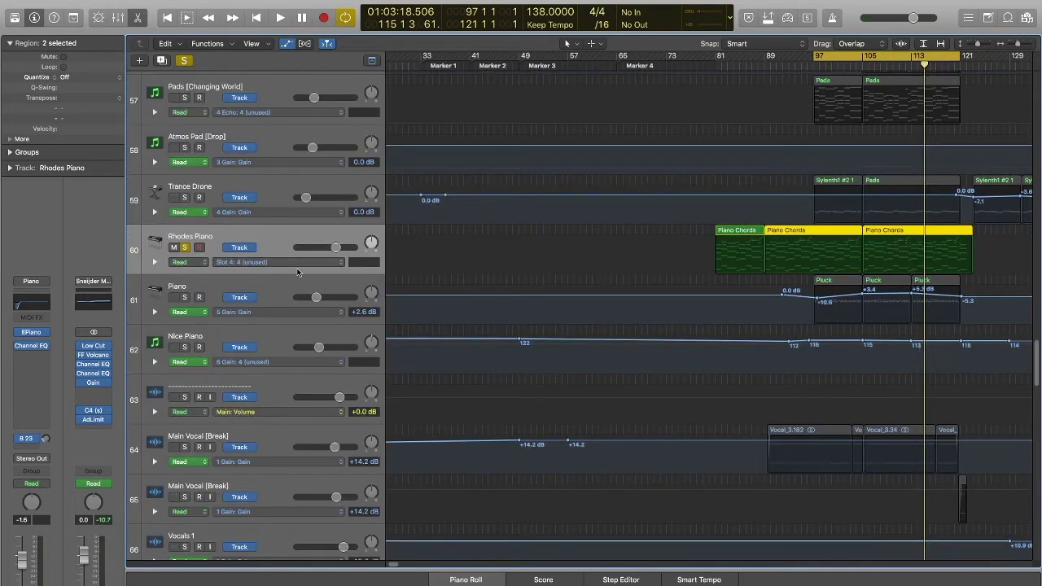
{"action": "key", "text": "space"}
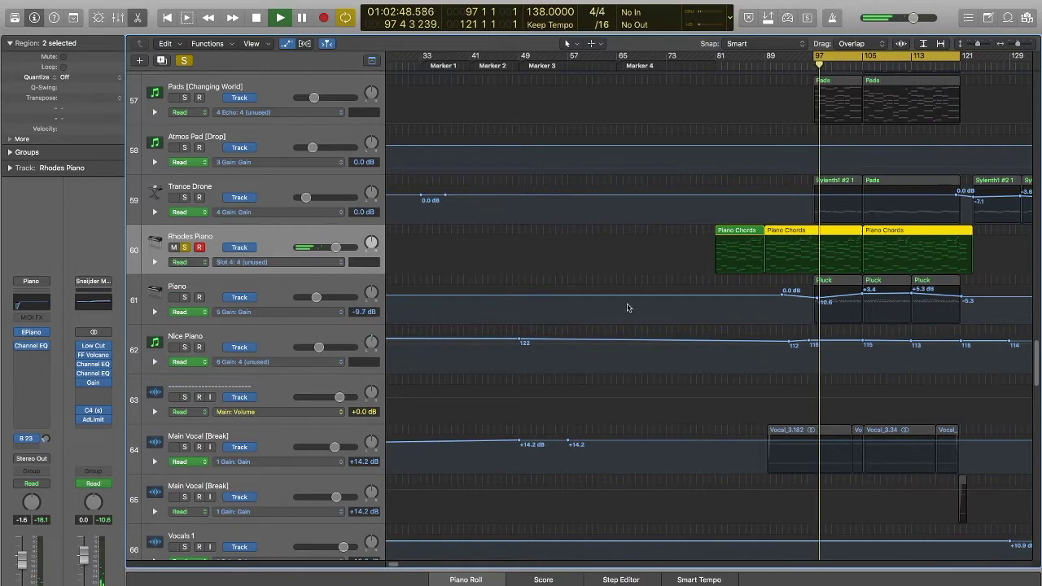
{"action": "key", "text": "a"}
{"action": "key", "text": "z"}
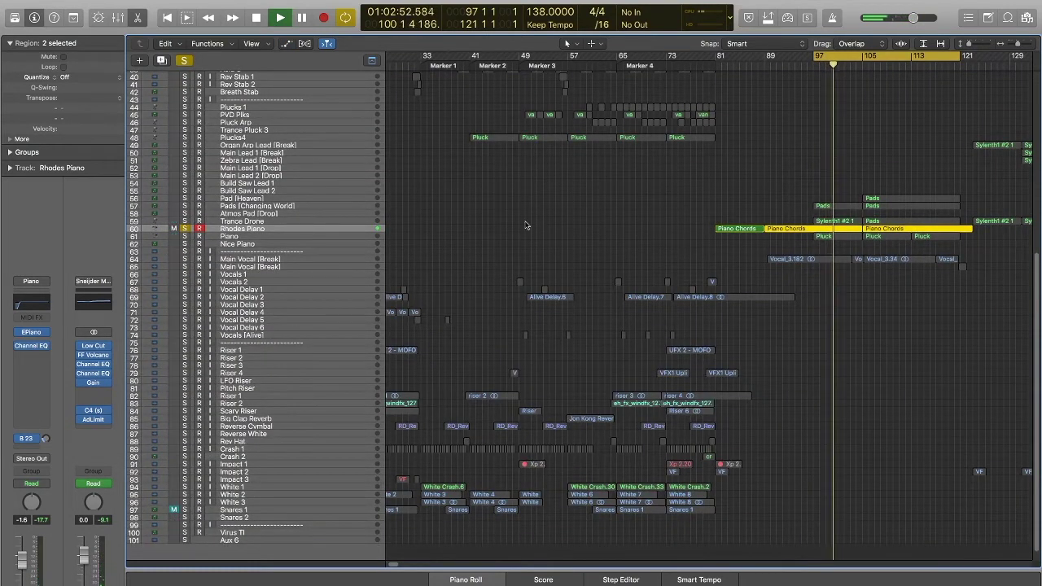
- Add the Piano, Trance Drone and Pads [Changing World] tracks to the solo one after another during playback
{"action": "left_click", "coordinate": [185, 237]}
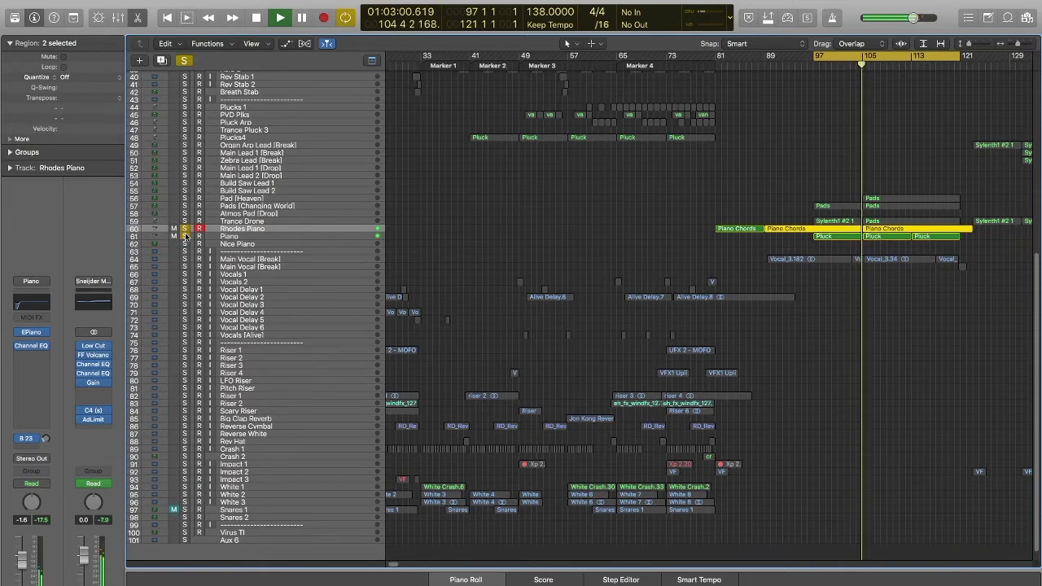
{"action": "left_click", "coordinate": [185, 221]}
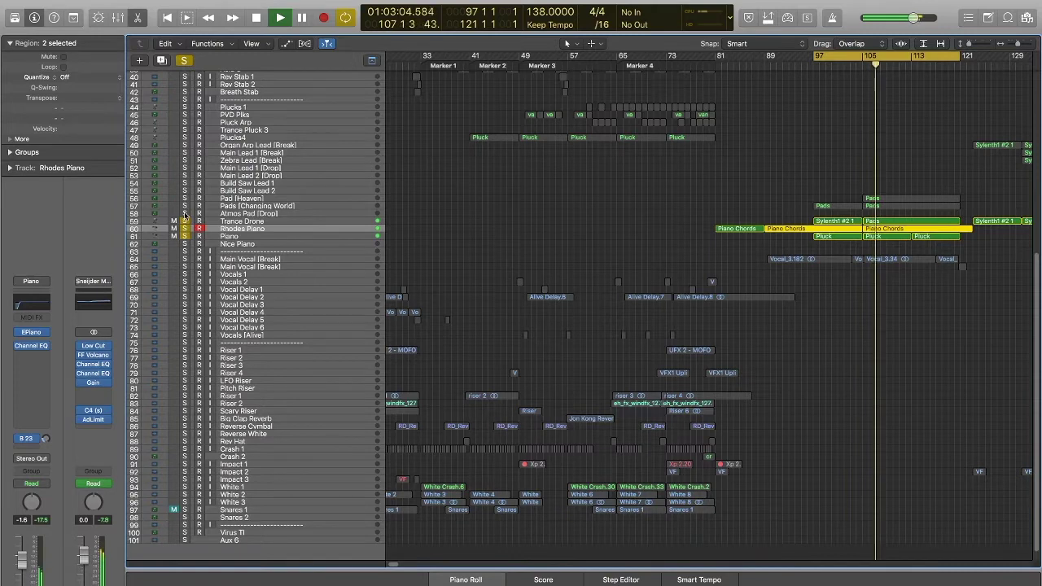
{"action": "left_click", "coordinate": [185, 206]}
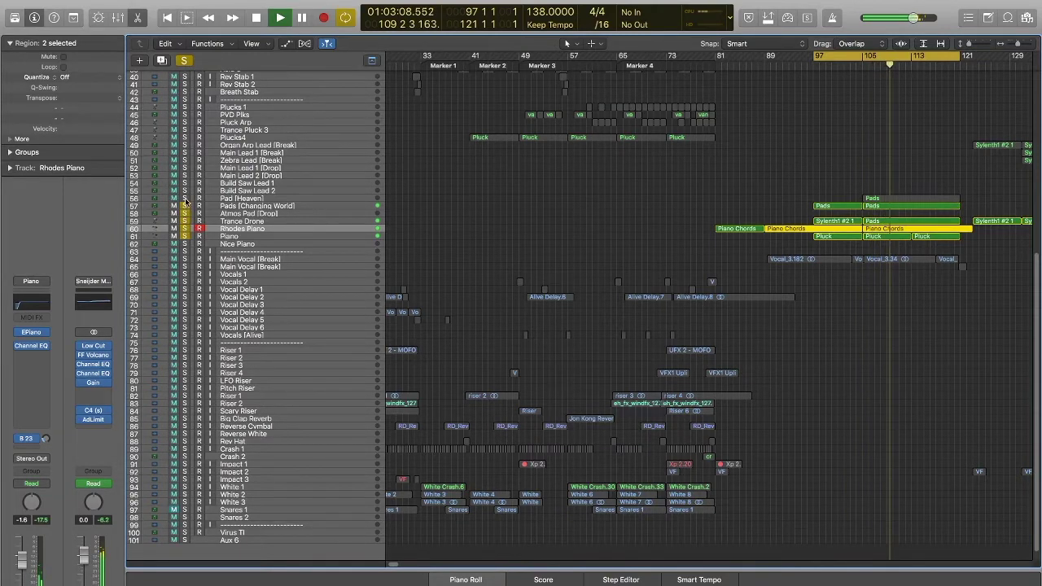
- Solo only the Pad [Heaven] track, clearing the other solos, and select it to show its channel strip
{"action": "left_click", "coordinate": [185, 199]}
{"action": "left_click", "coordinate": [185, 199], "text": "alt"}
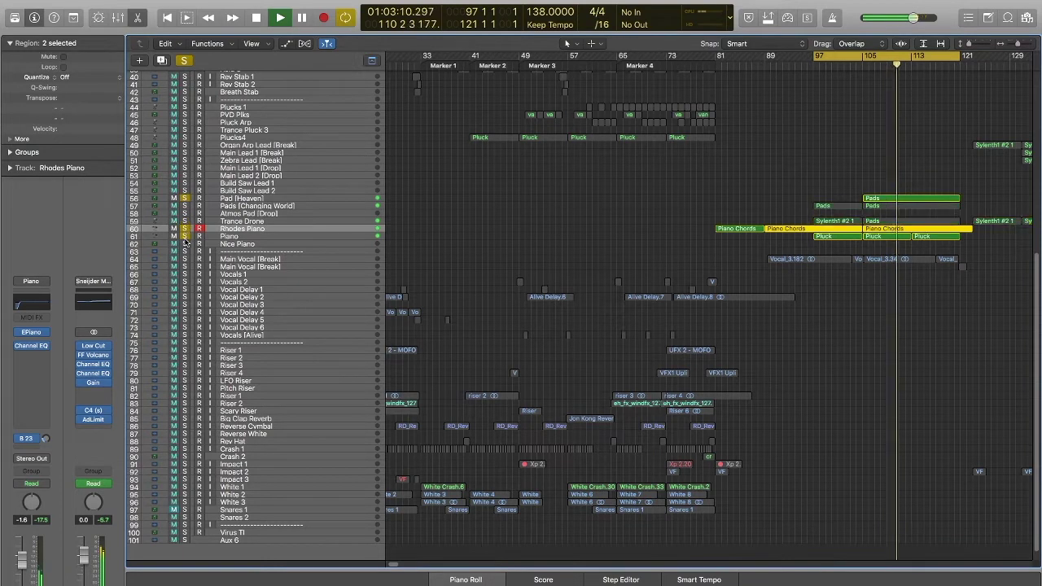
{"action": "left_click", "coordinate": [259, 200]}
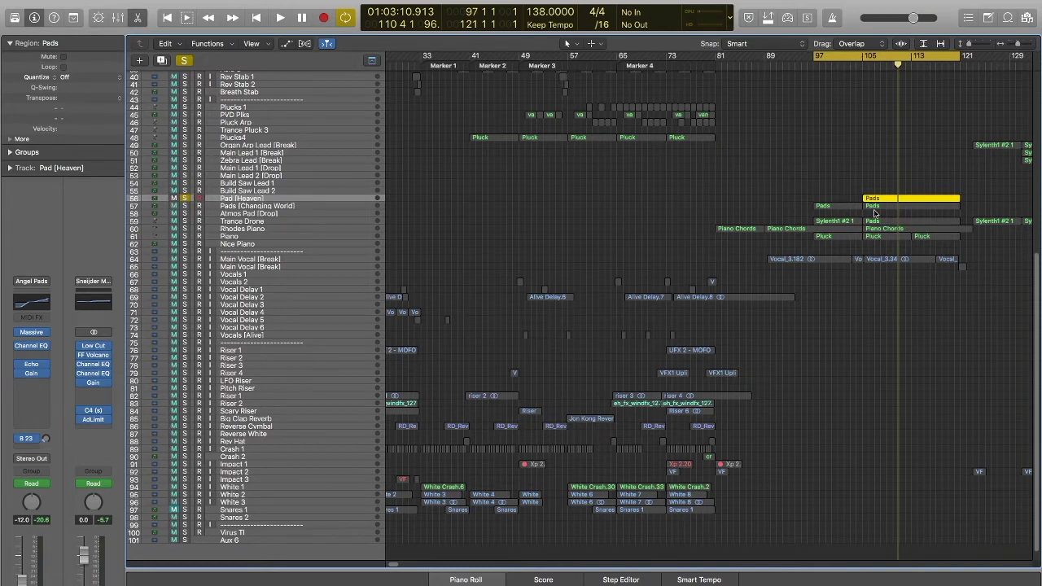
- Play from bar 97 with Pads [Changing World] soloed together with Pad [Heaven]
{"action": "double_click", "coordinate": [810, 58]}
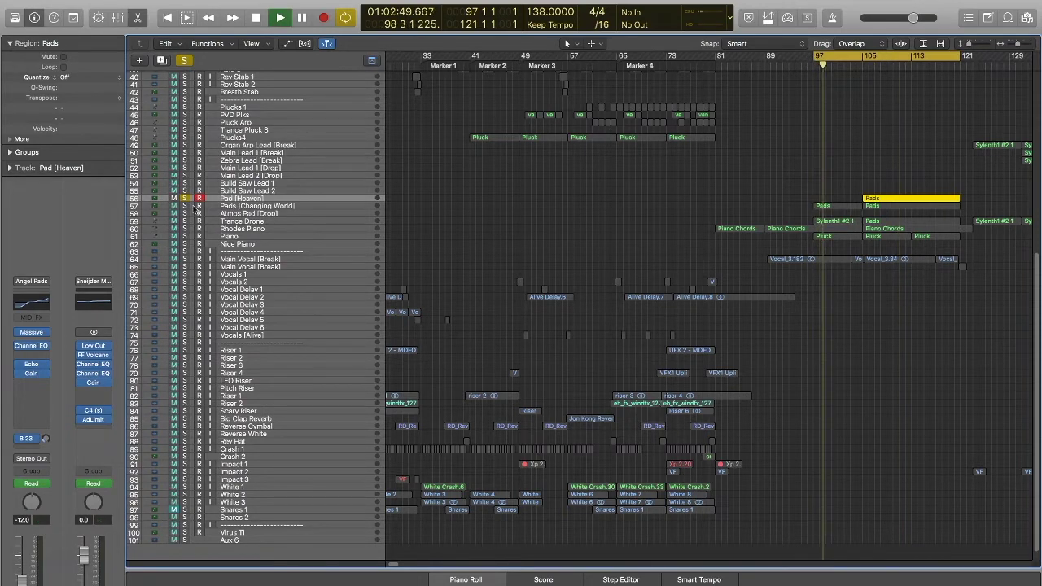
{"action": "left_click", "coordinate": [185, 206]}
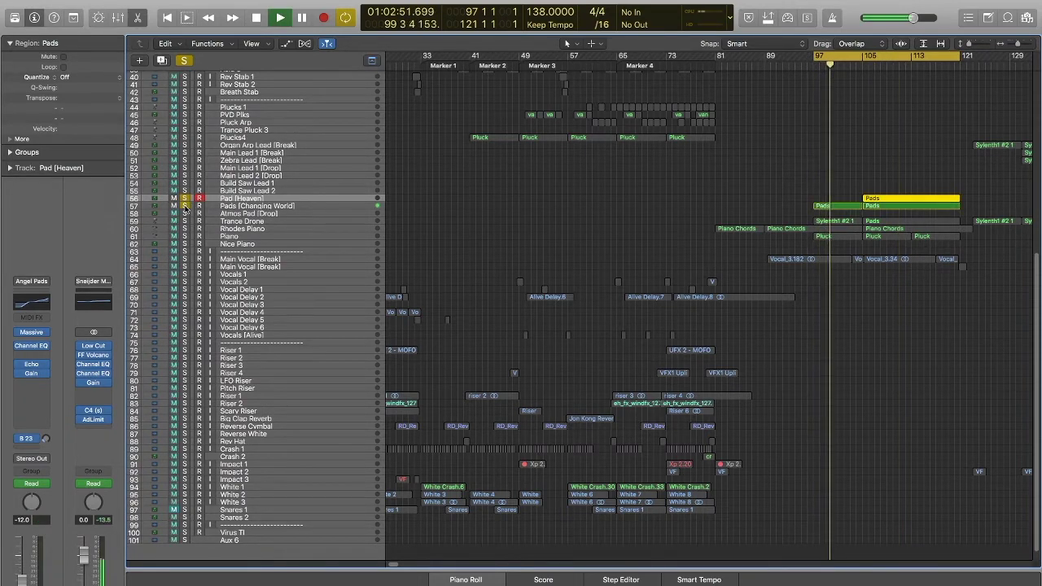
{"action": "left_click", "coordinate": [858, 67]}
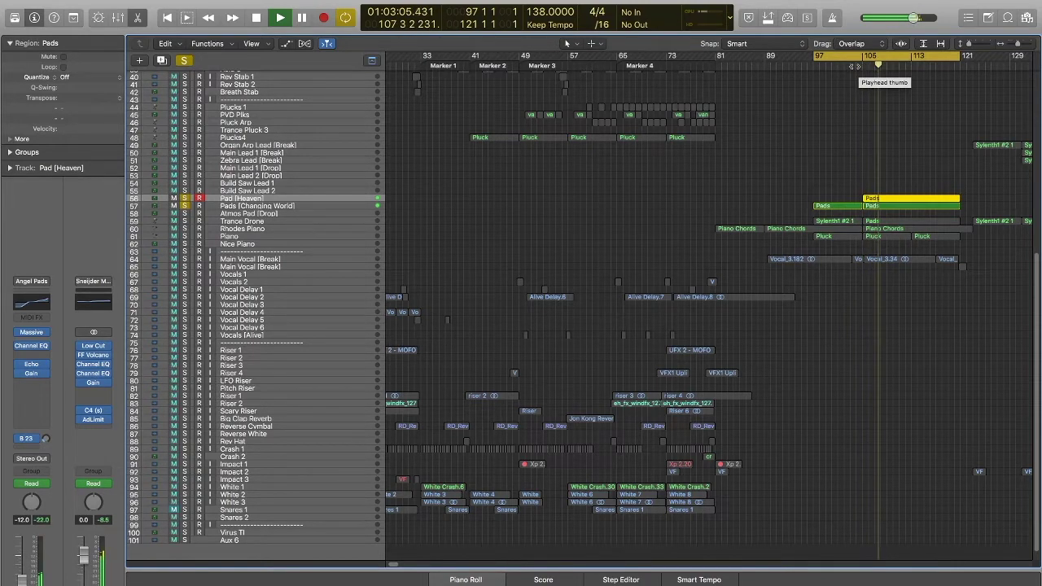
- Stop playback and clear the solos on both pad tracks
{"action": "mouse_move", "coordinate": [170, 217]}
{"action": "key", "text": "space"}
{"action": "left_click", "coordinate": [184, 199]}
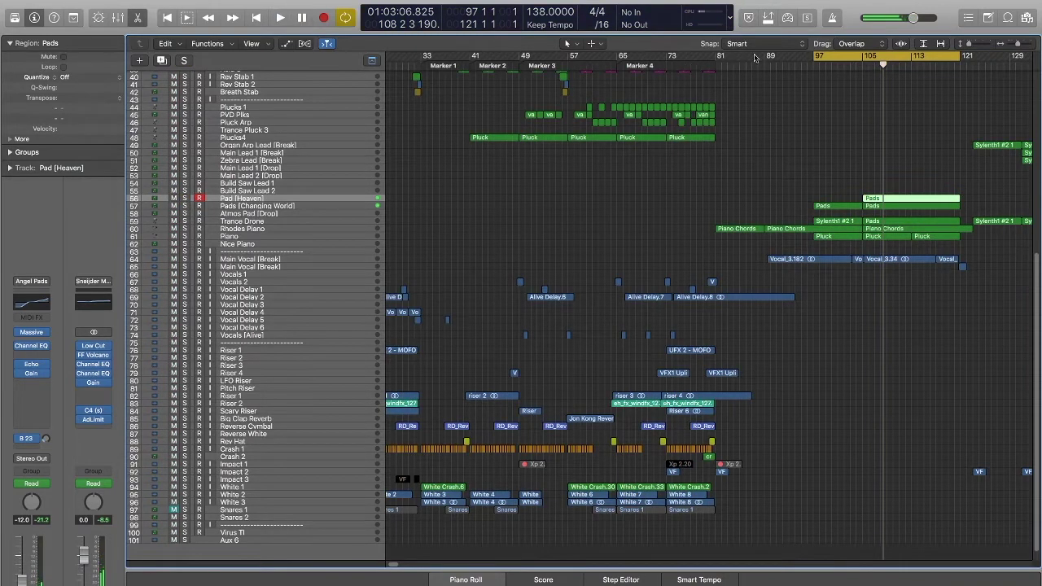
- Set the cycle range to bars 89–121, play the full break, and bring the arrangement after bar 121 into view
{"action": "left_click_drag", "start_coordinate": [768, 59], "coordinate": [959, 96]}
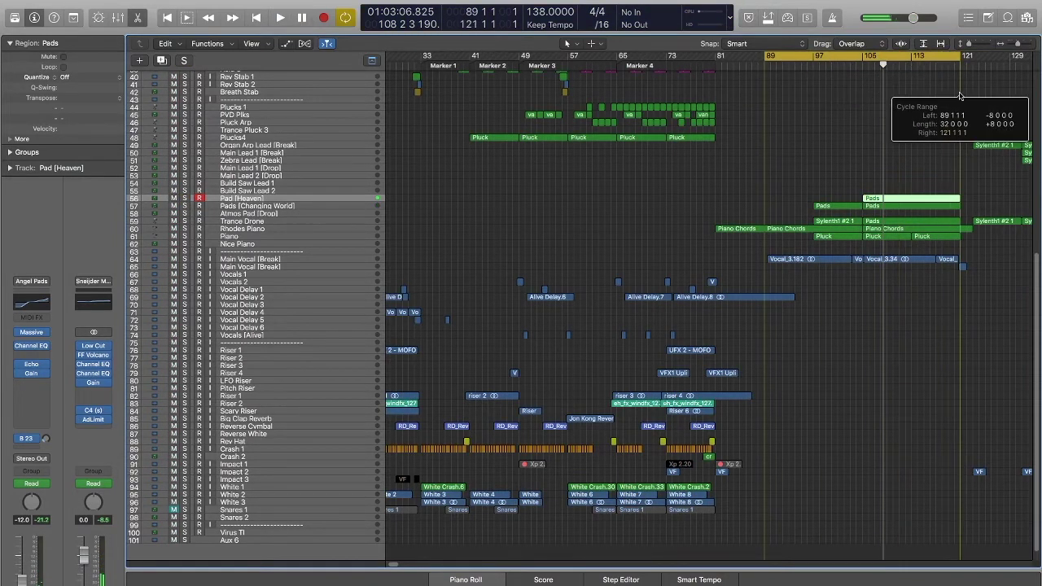
{"action": "key", "text": "space"}
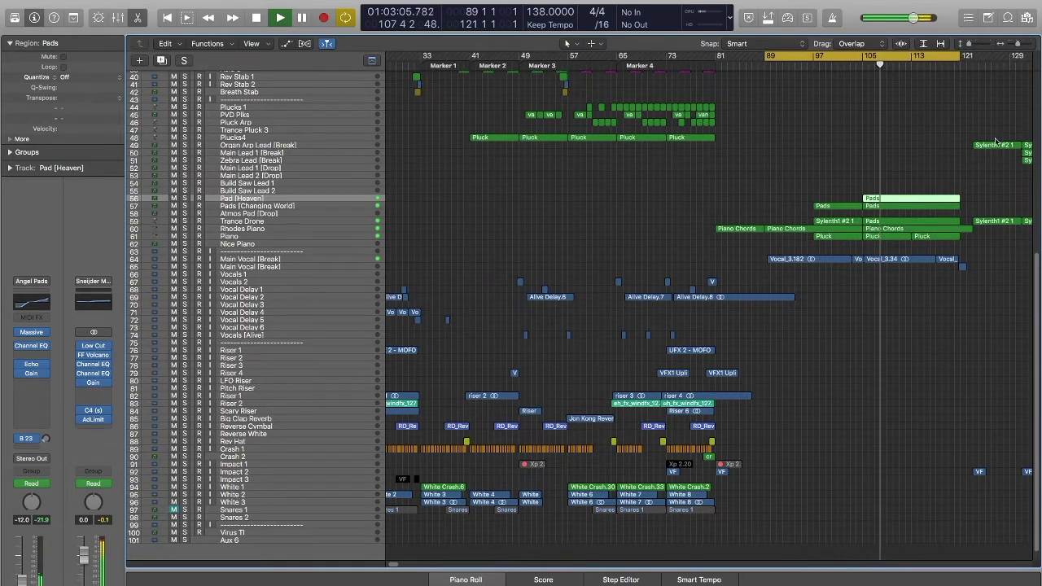
{"action": "scroll", "coordinate": [961, 53], "scroll_direction": "up", "scroll_amount": 10}
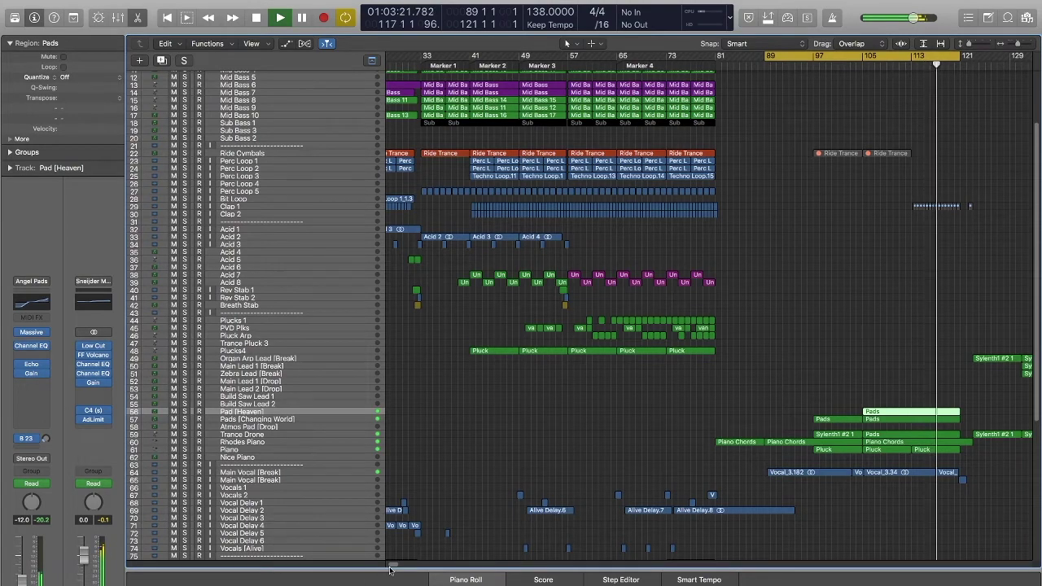
{"action": "scroll", "coordinate": [393, 566], "scroll_direction": "right", "scroll_amount": 5}
{"action": "scroll", "coordinate": [393, 566], "scroll_direction": "left", "scroll_amount": 2}
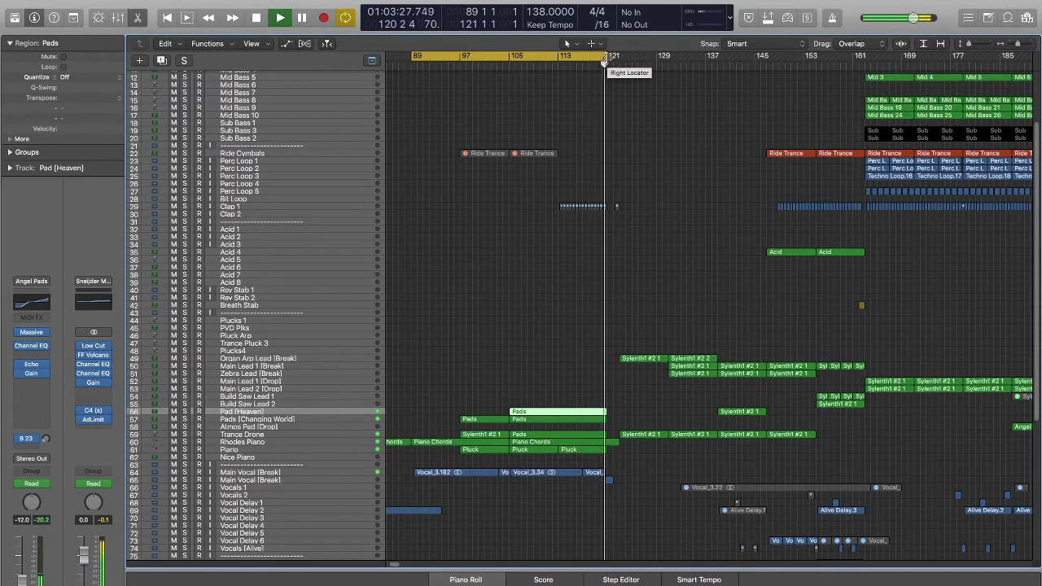
- Stop playback and set the cycle range to bars 123–131
{"action": "key", "text": "space"}
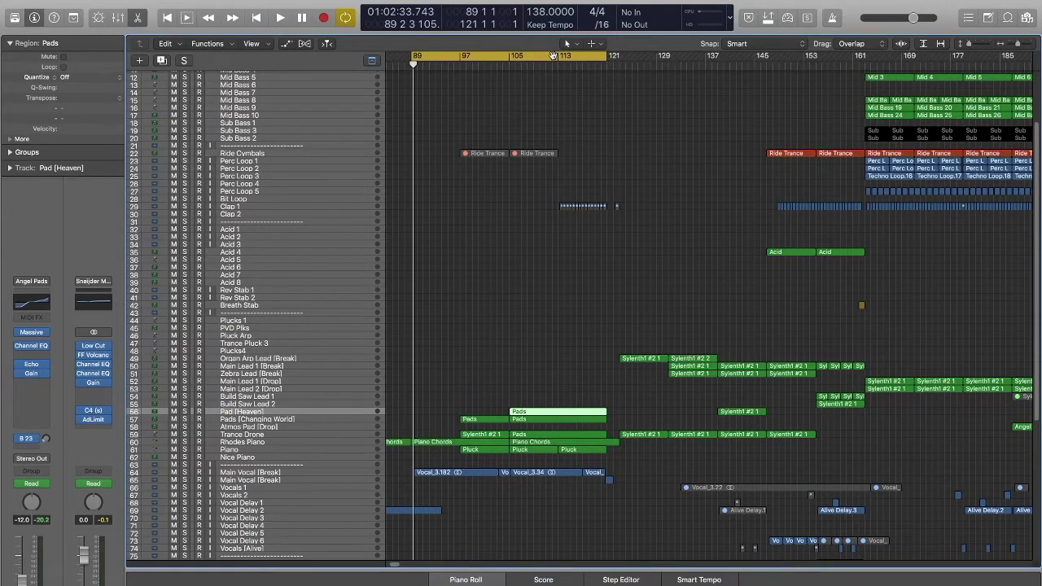
{"action": "left_click_drag", "start_coordinate": [619, 59], "coordinate": [686, 65]}
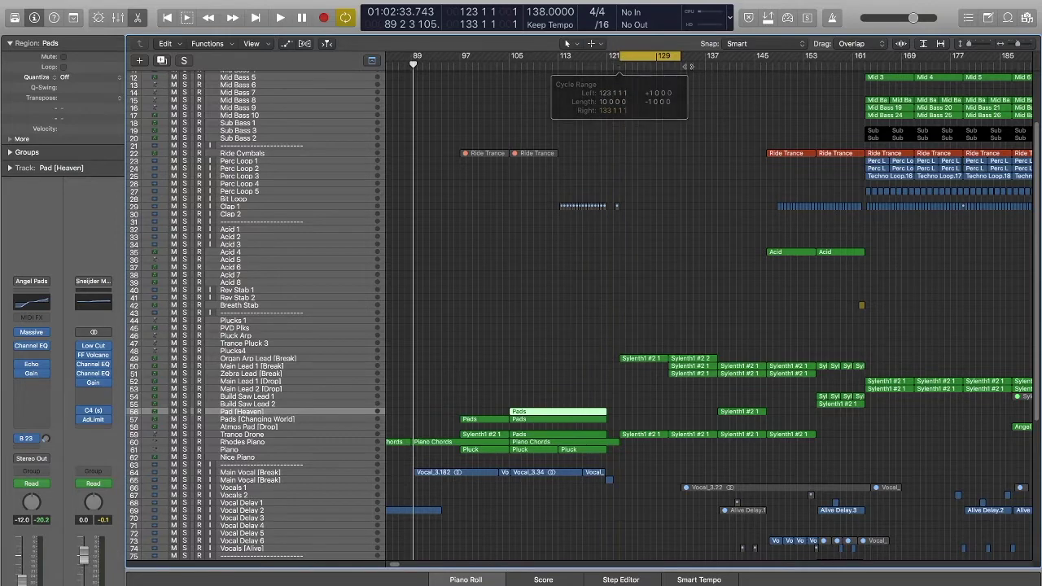
{"action": "left_click_drag", "start_coordinate": [681, 56], "coordinate": [669, 56]}
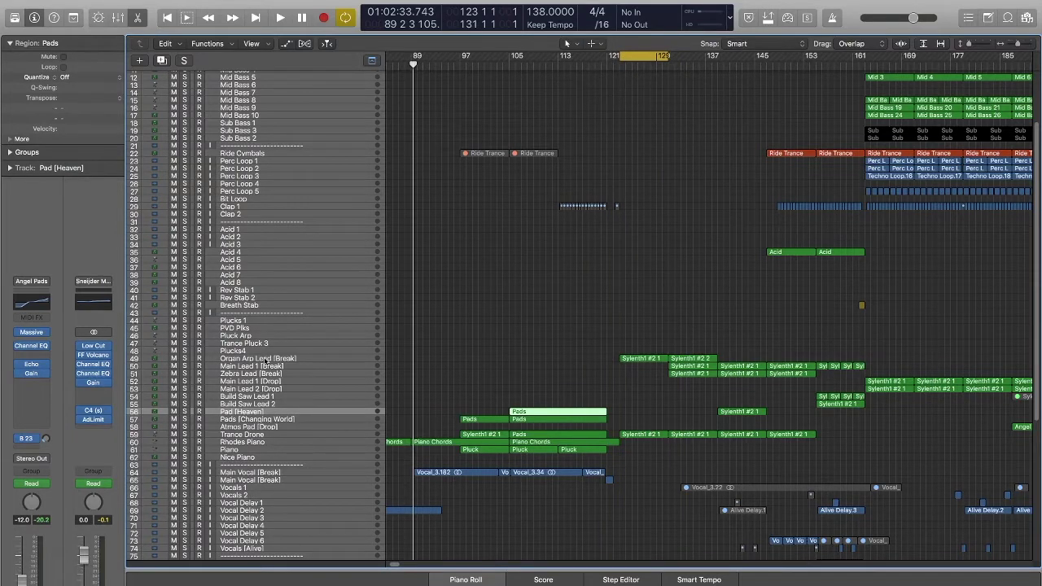
- Open the DUNE 2.6 synth of the Organ Arp Lead [Break] track, move its window clear of the regions, and solo the track
{"action": "left_click", "coordinate": [266, 361]}
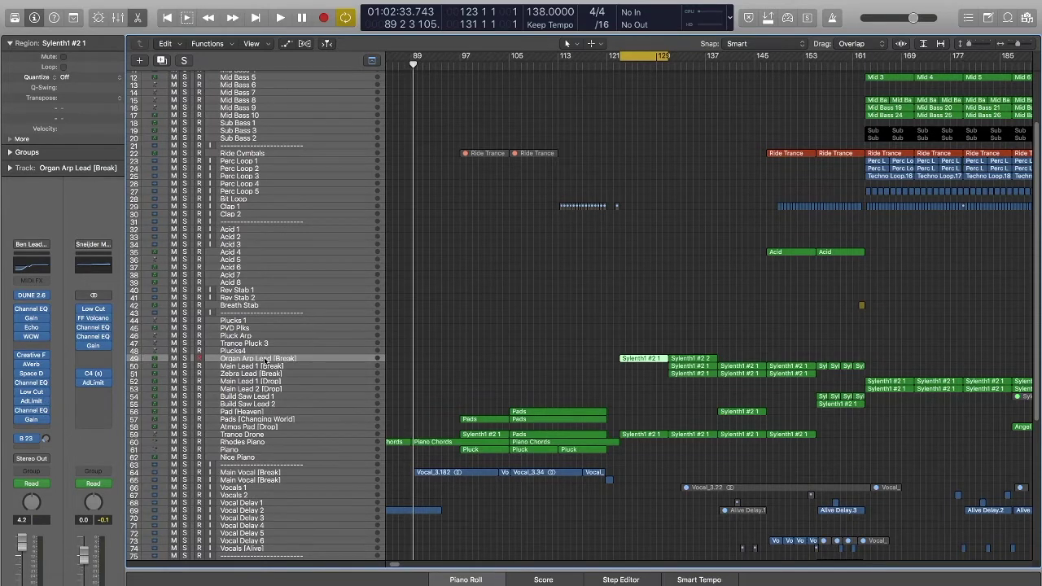
{"action": "left_click", "coordinate": [32, 296]}
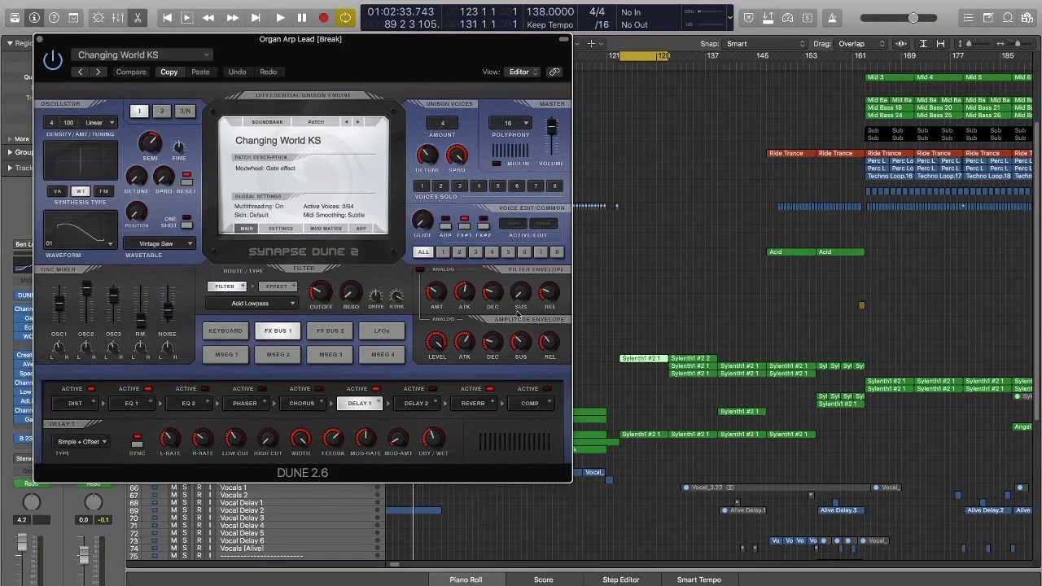
{"action": "left_click_drag", "start_coordinate": [354, 45], "coordinate": [497, 431]}
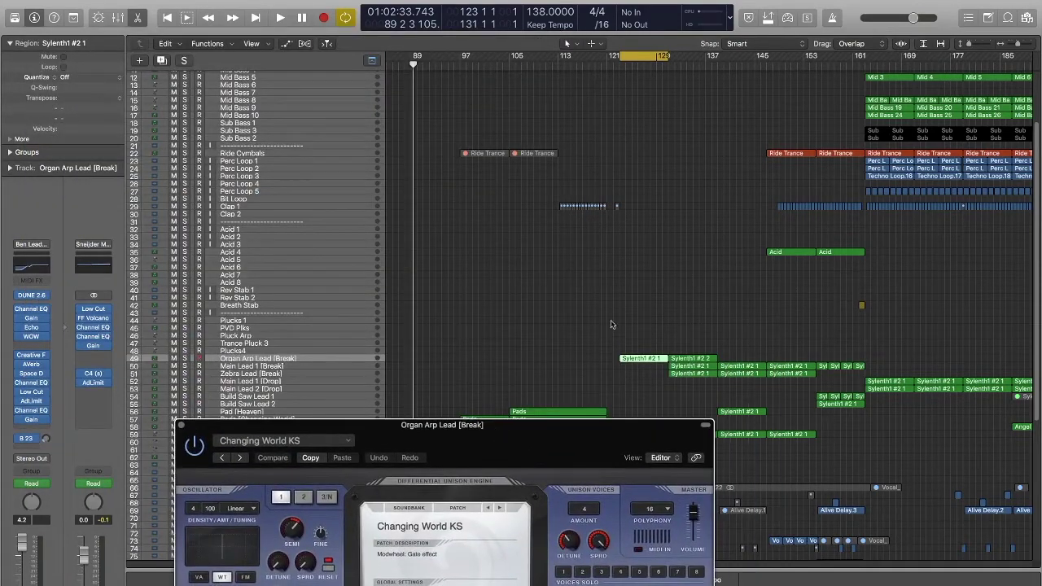
{"action": "left_click", "coordinate": [185, 359]}
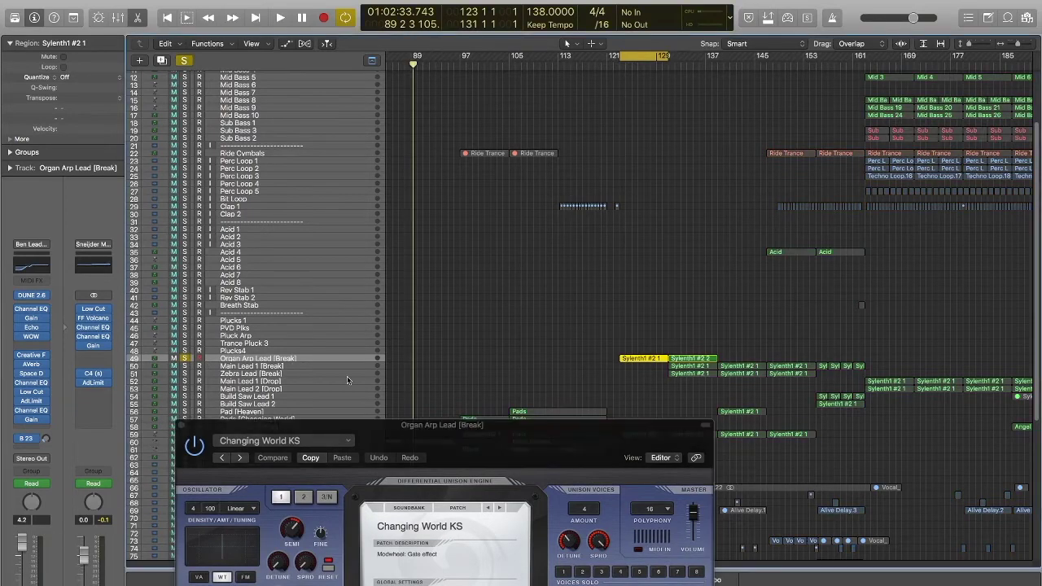
- Play the soloed organ arp lead, move its DUNE 2.6 window up so the whole synth shows, and stop playback
{"action": "key", "text": "space"}
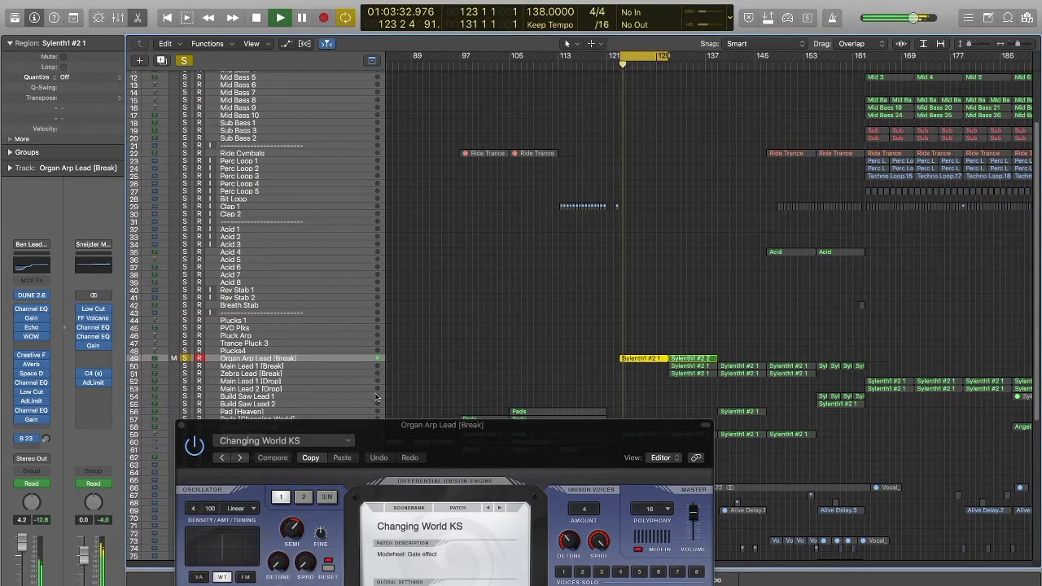
{"action": "left_click_drag", "start_coordinate": [472, 426], "coordinate": [368, 71]}
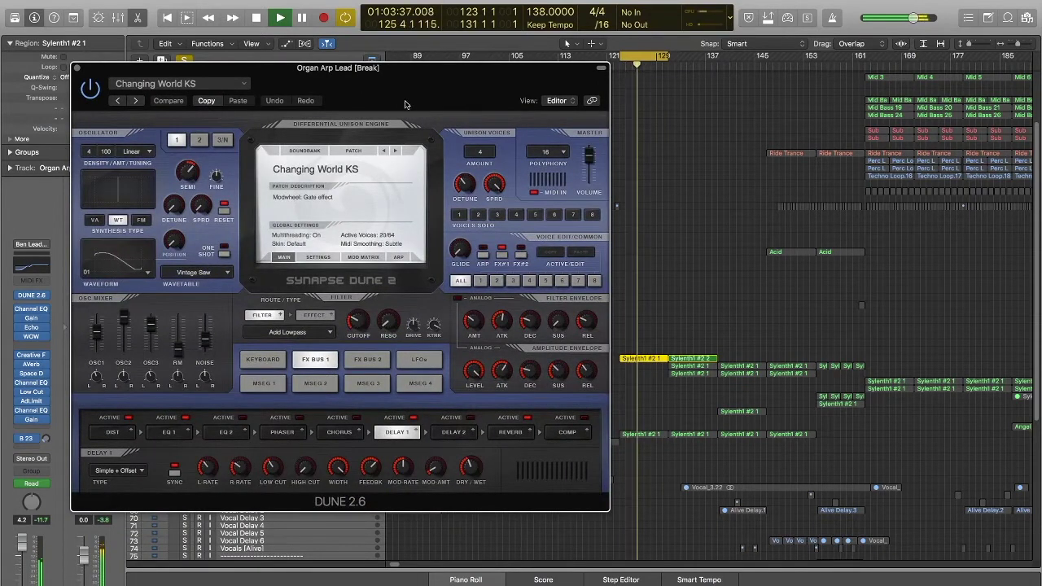
{"action": "key", "text": "space"}
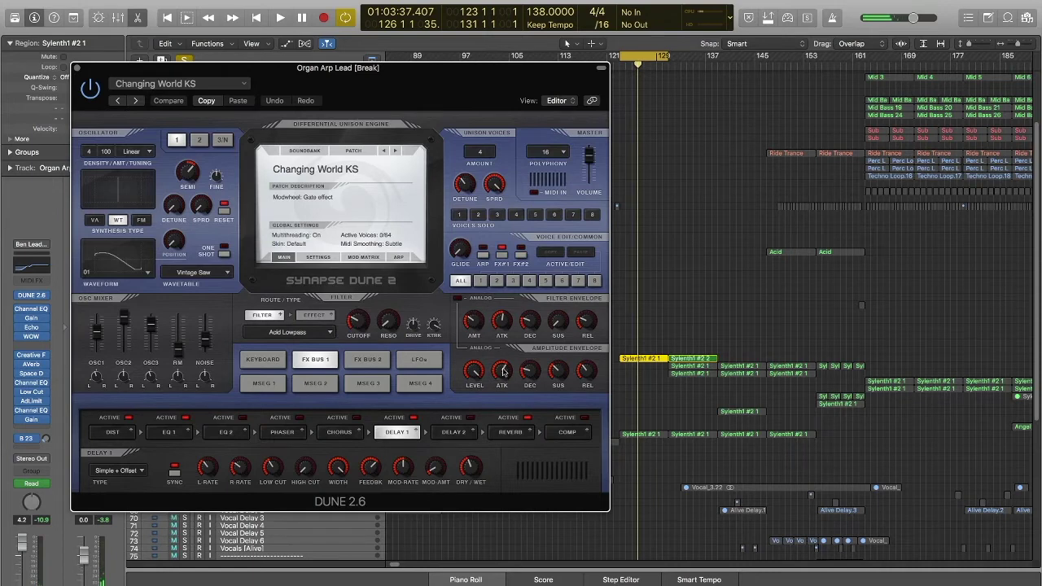
- Try a shorter amplitude envelope attack in DUNE 2.6, play the organ arp lead, and close the synth window
{"action": "left_click_drag", "start_coordinate": [511, 374], "coordinate": [512, 375]}
{"action": "key", "text": "space"}
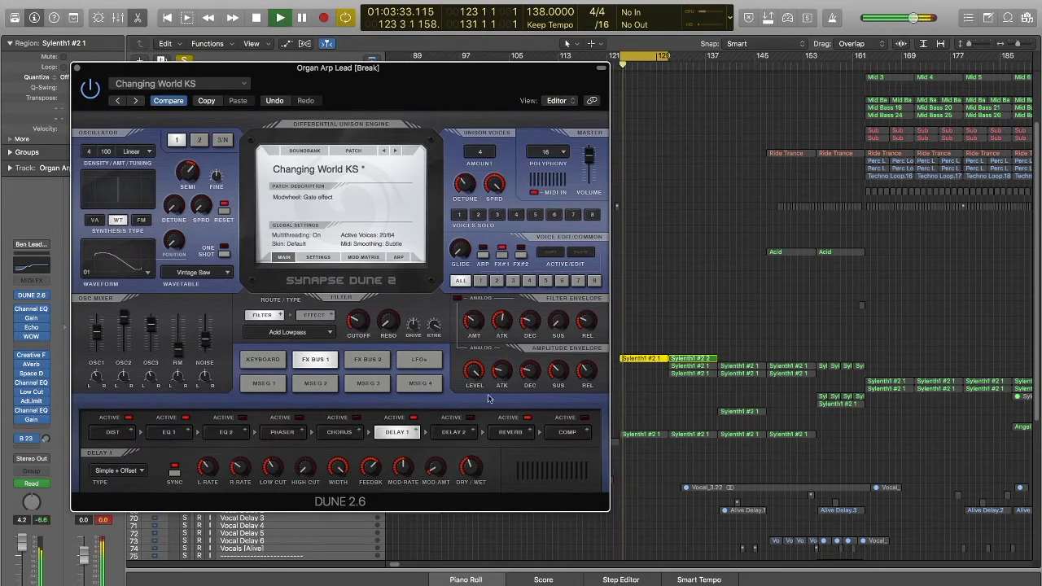
{"action": "left_click", "coordinate": [79, 70]}
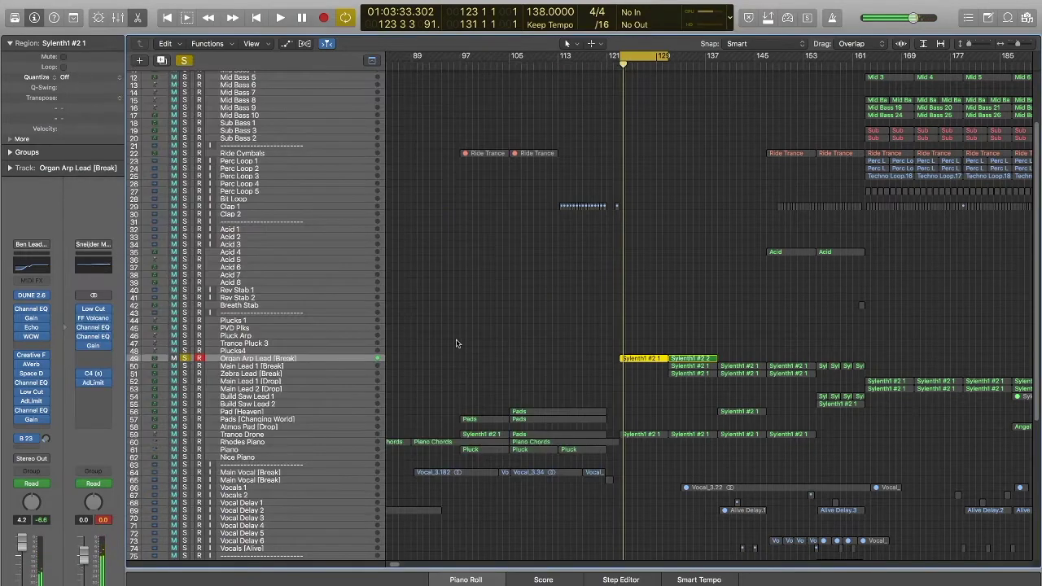
- Enlarge the tracks with automation shown, and inspect the organ arp lead's Amp Env Attack and Filter Env Attack lanes
{"action": "key", "text": "super+Down"}
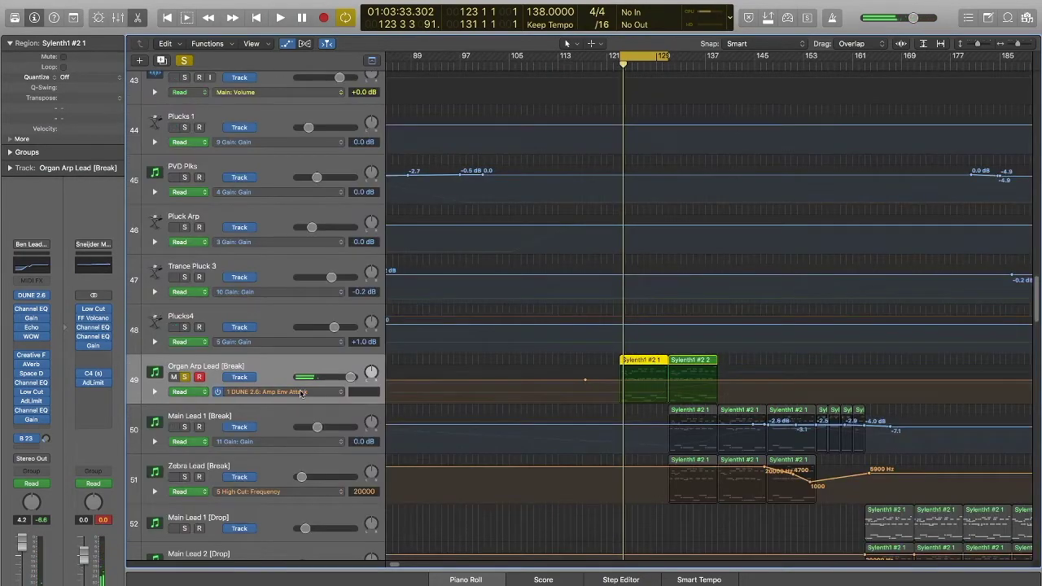
{"action": "left_click", "coordinate": [326, 392]}
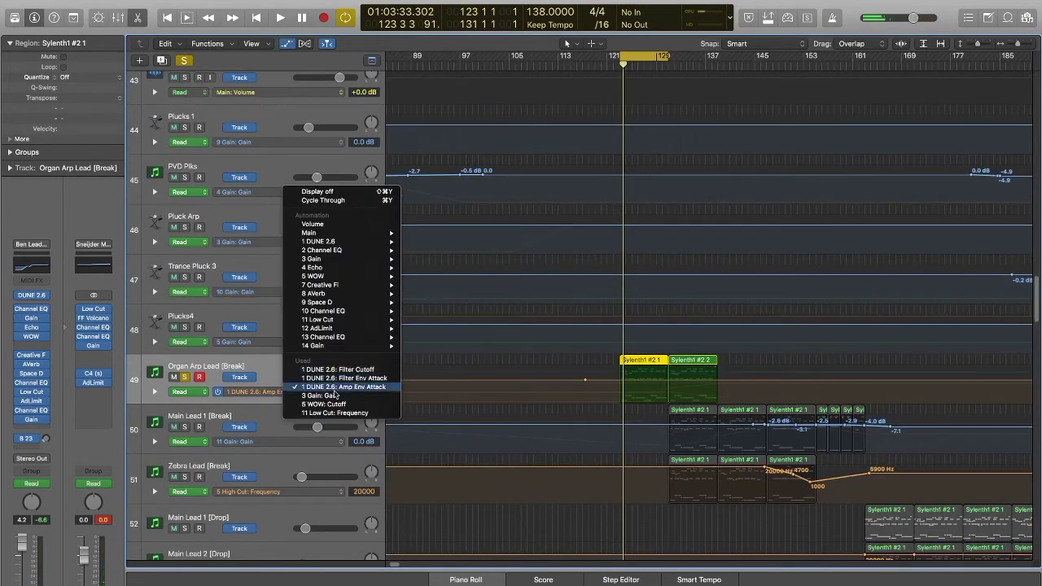
{"action": "left_click", "coordinate": [341, 388]}
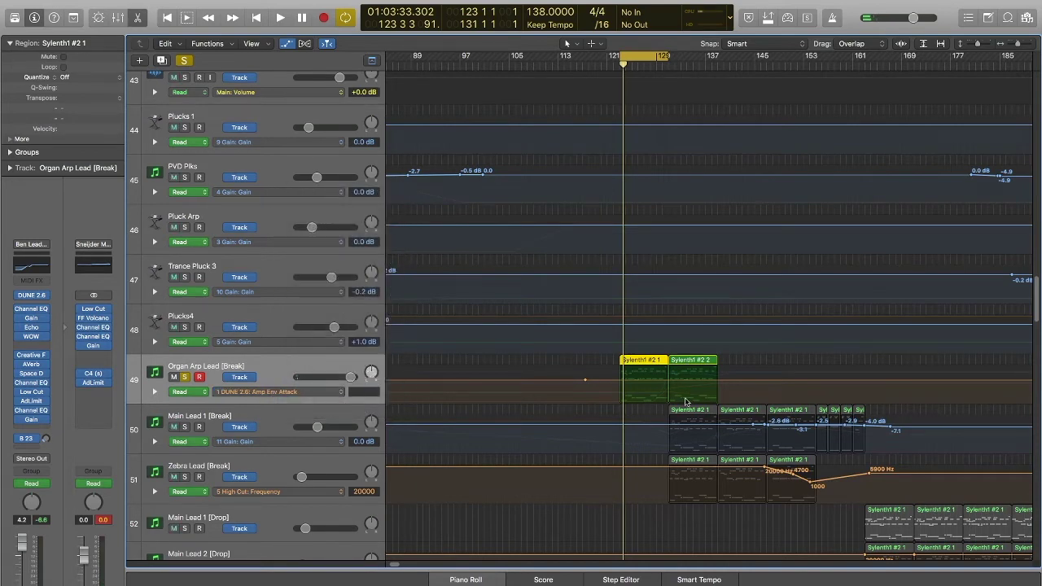
{"action": "left_click", "coordinate": [323, 395]}
{"action": "left_click", "coordinate": [342, 381]}
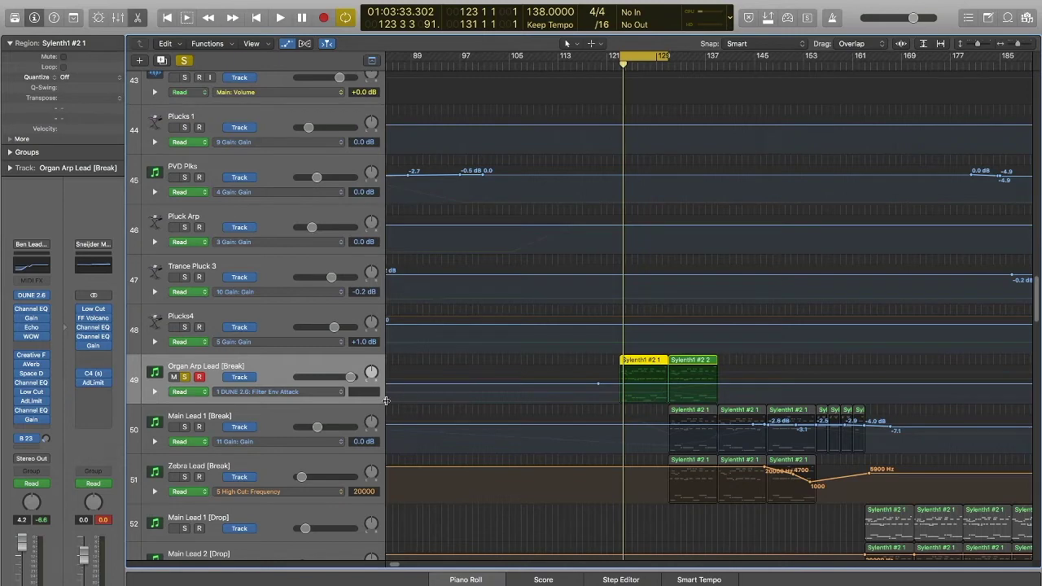
- Drop the organ arp lead's Filter Env Attack automation to its minimum just before the first region and play it
{"action": "left_click", "coordinate": [603, 384]}
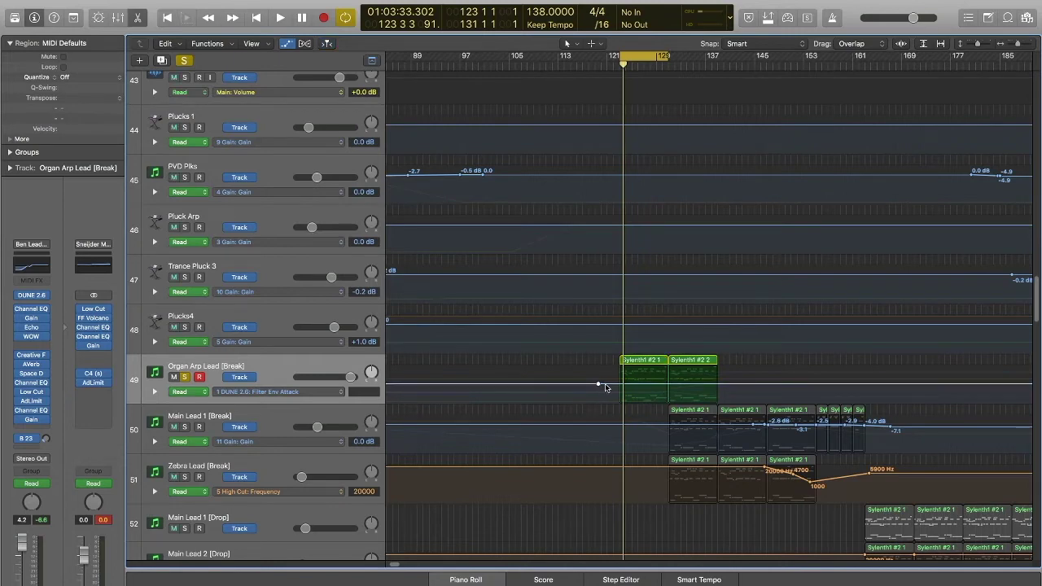
{"action": "left_click_drag", "start_coordinate": [607, 383], "coordinate": [603, 411]}
{"action": "key", "text": "space"}
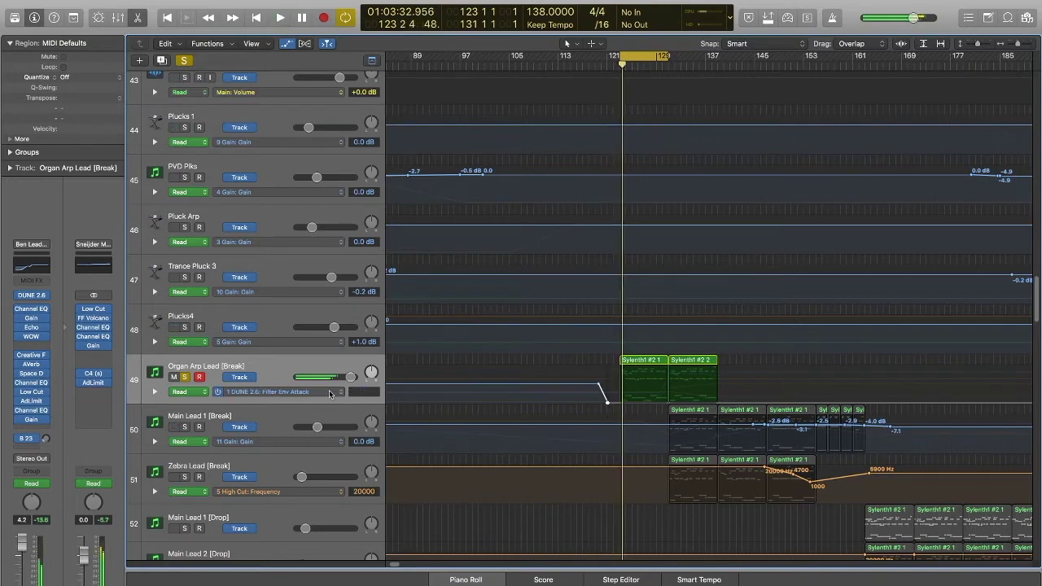
- Drop the organ arp lead's Amp Env Attack automation to its minimum just before the first region, and audition the sound
{"action": "left_click", "coordinate": [335, 390]}
{"action": "left_click", "coordinate": [350, 396]}
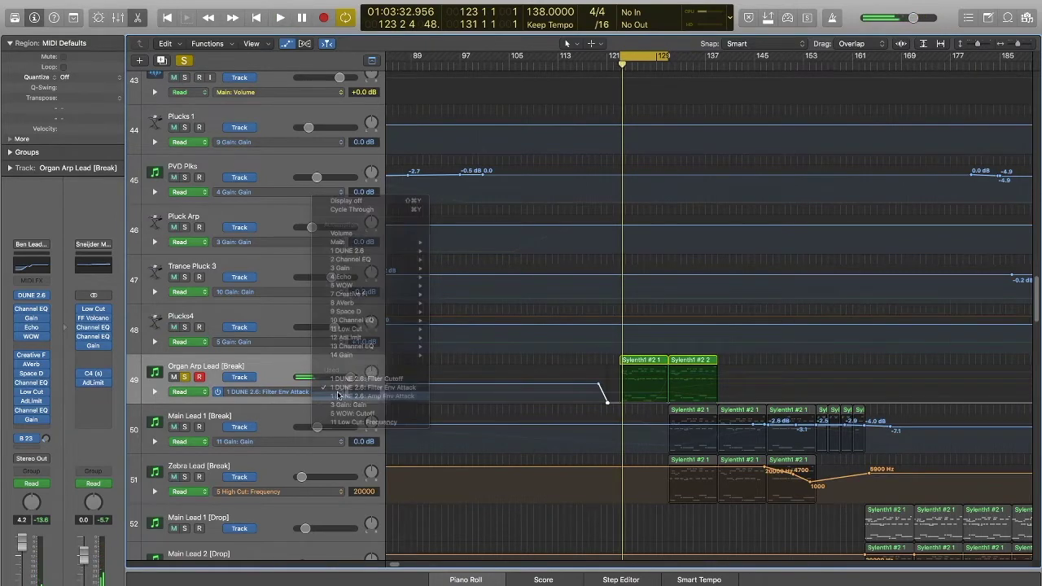
{"action": "left_click", "coordinate": [603, 380]}
{"action": "left_click_drag", "start_coordinate": [615, 381], "coordinate": [614, 402]}
{"action": "key", "text": "space"}
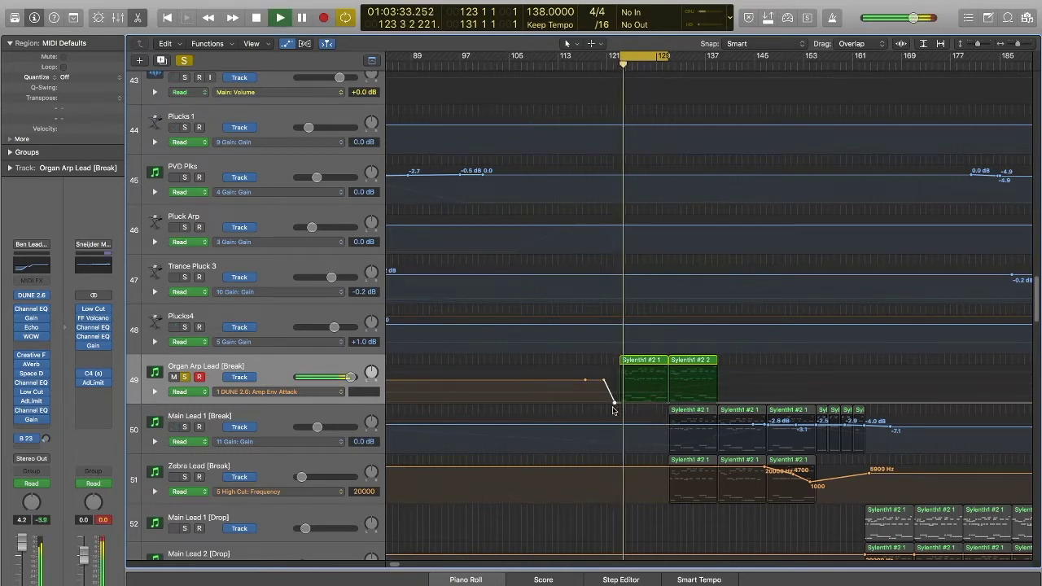
{"action": "key", "text": "space"}
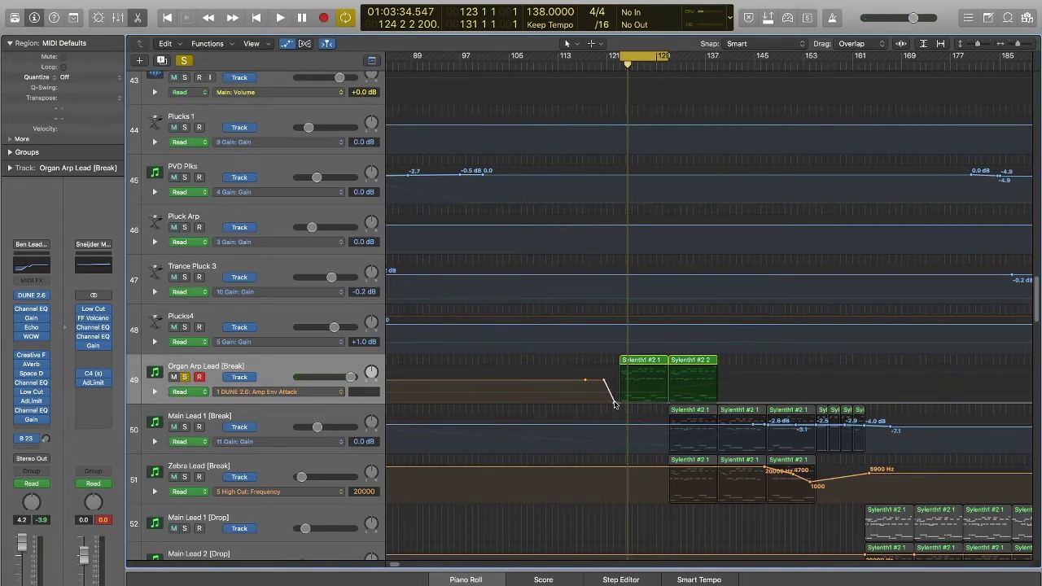
- Raise the Amp Env Attack point back to its original level with DUNE 2.6 open, and move the synth window off the tracks
{"action": "left_click_drag", "start_coordinate": [615, 405], "coordinate": [615, 391]}
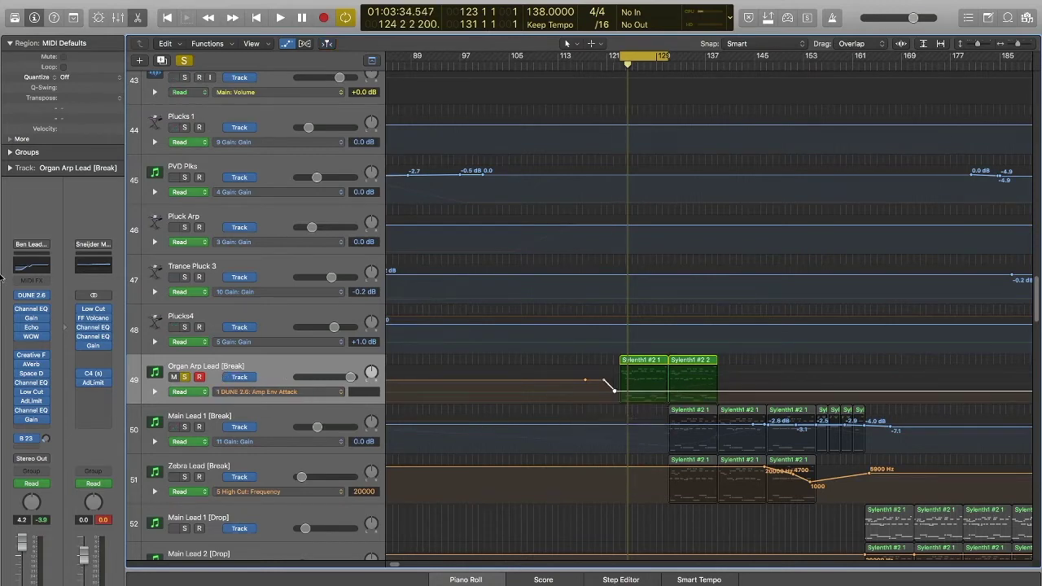
{"action": "left_click", "coordinate": [31, 294]}
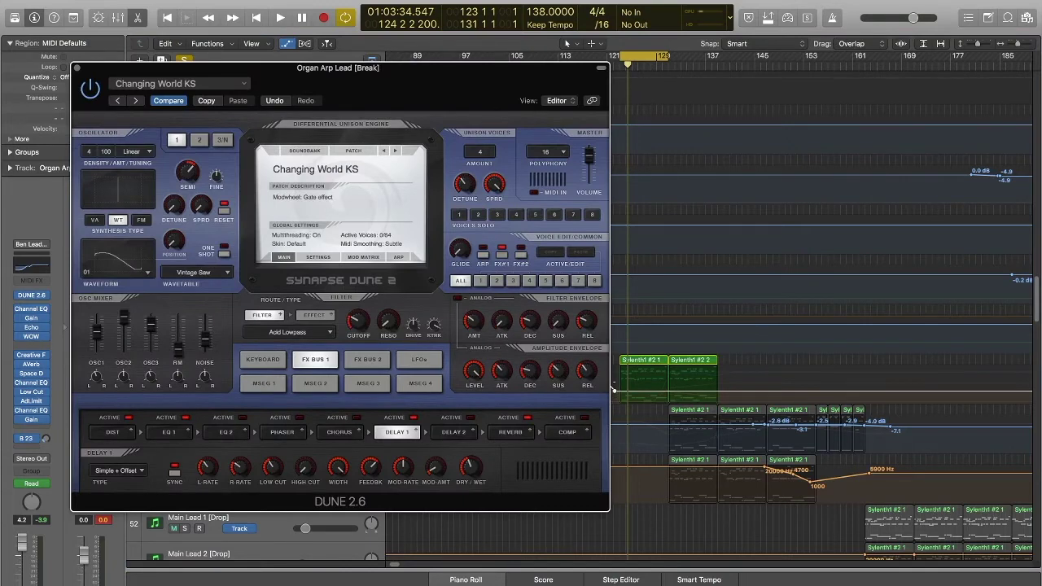
{"action": "left_click_drag", "start_coordinate": [615, 391], "coordinate": [615, 380]}
{"action": "left_click_drag", "start_coordinate": [548, 71], "coordinate": [474, 76]}
{"action": "left_click_drag", "start_coordinate": [270, 77], "coordinate": [480, 67]}
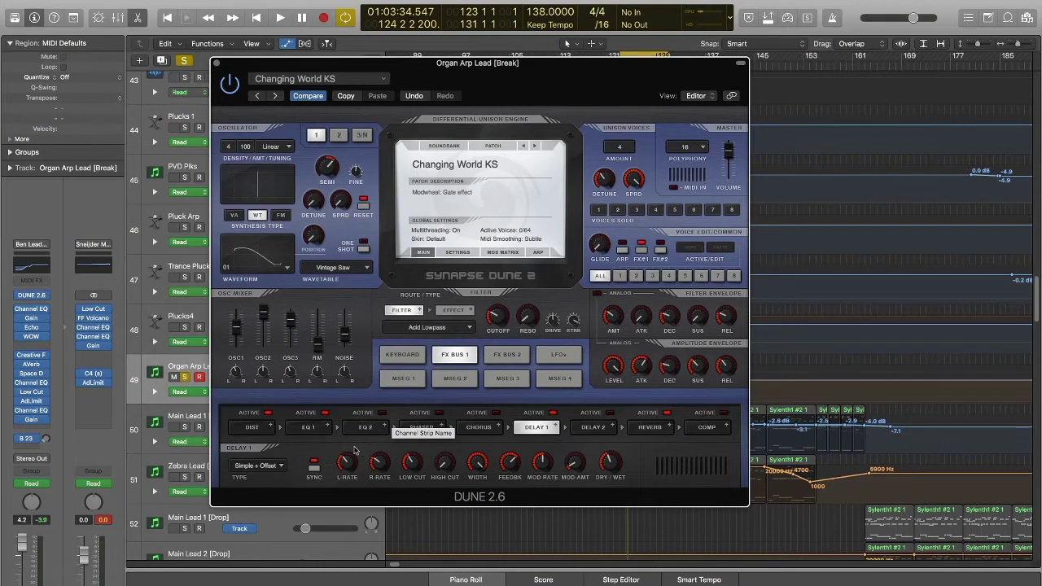
{"action": "left_click_drag", "start_coordinate": [347, 69], "coordinate": [448, 522]}
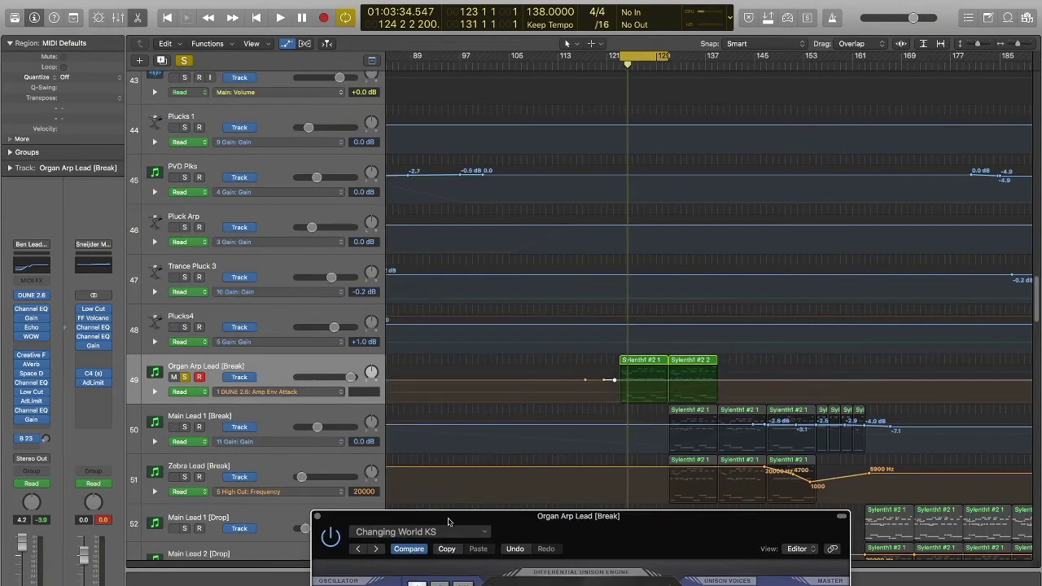
- Delete the lowered Filter Env Attack automation point on the organ arp lead and play the track again
{"action": "left_click", "coordinate": [255, 392]}
{"action": "left_click", "coordinate": [310, 380]}
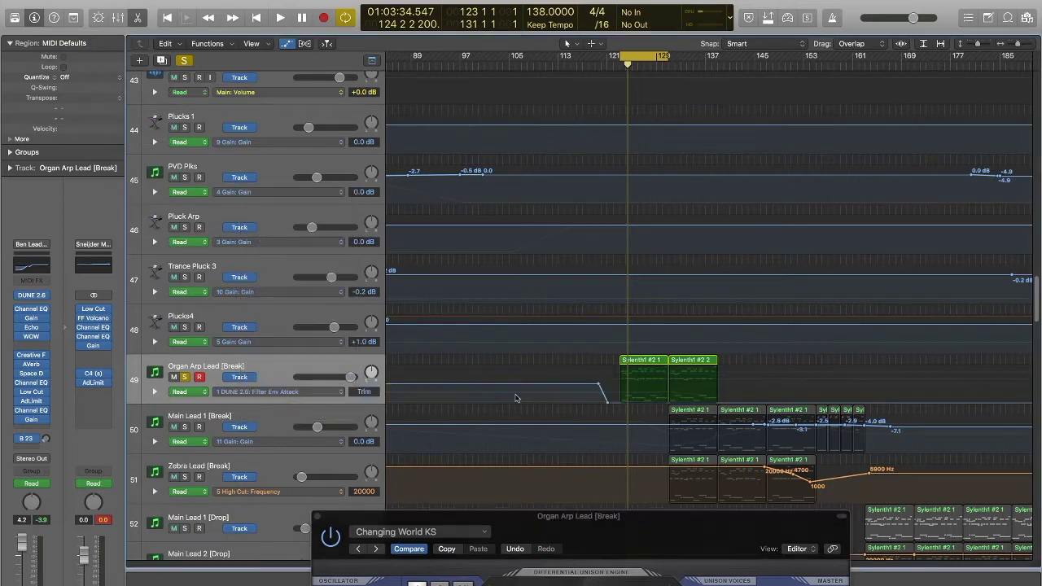
{"action": "double_click", "coordinate": [608, 405]}
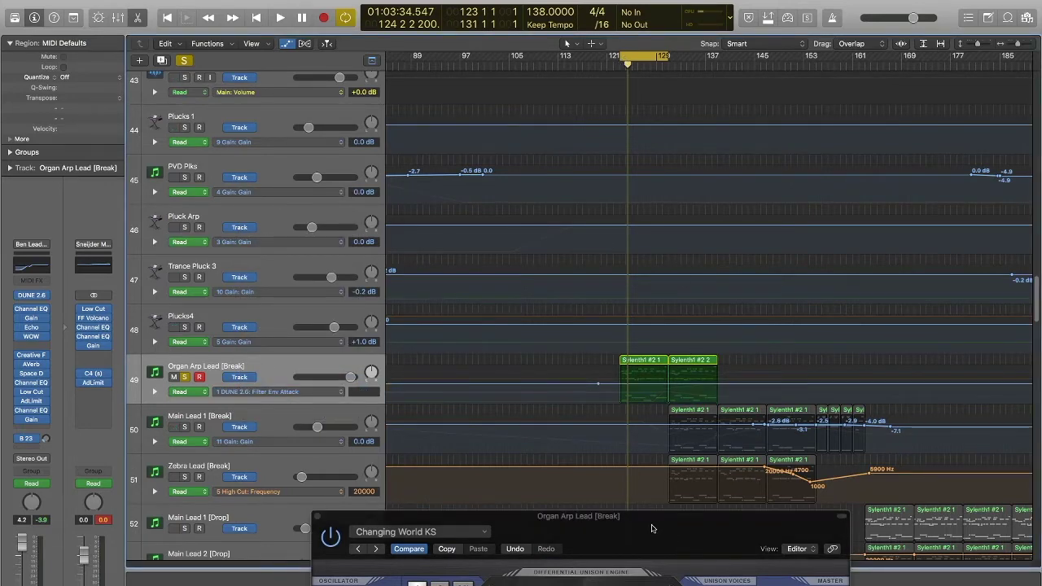
{"action": "key", "text": "space"}
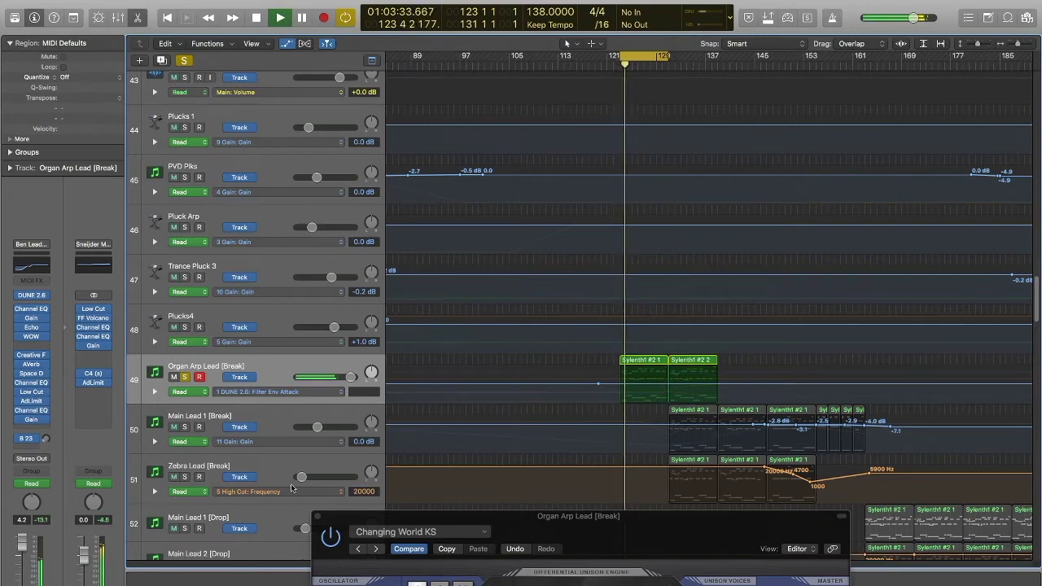
- Hide the synth window and the automation lanes, and shrink the tracks back to the compact overview
{"action": "key", "text": "v"}
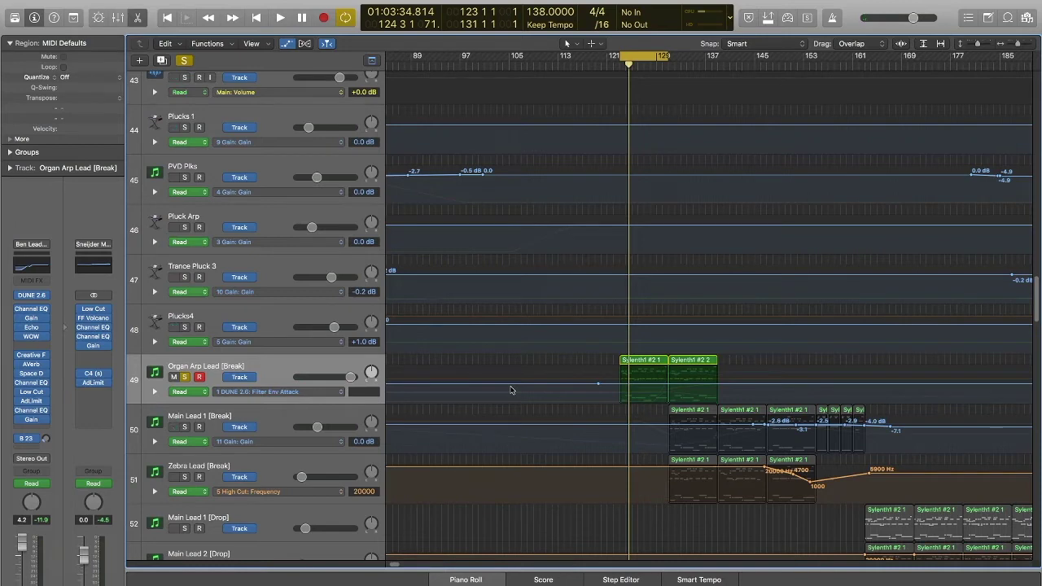
{"action": "key", "text": "a"}
{"action": "key", "text": "super+Up"}
{"action": "key", "text": "super+Up"}
{"action": "key", "text": "super+Up"}
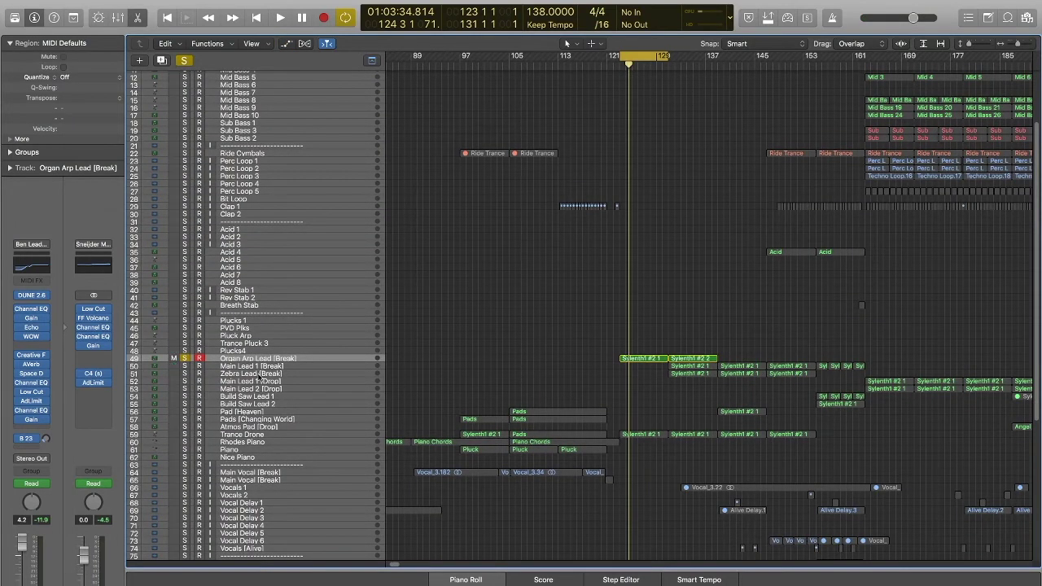
- Clear the organ arp lead's solo, set the cycle range to bars 119–139, and play the full mix
{"action": "left_click_drag", "start_coordinate": [620, 55], "coordinate": [610, 58]}
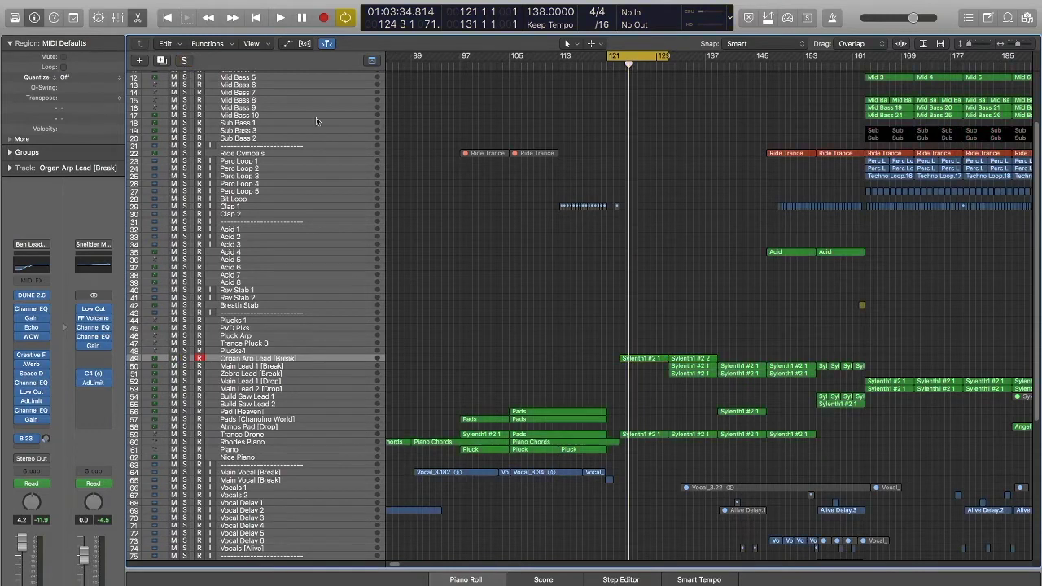
{"action": "mouse_move", "coordinate": [606, 56]}
{"action": "left_mouse_down"}
{"action": "mouse_move", "coordinate": [576, 57]}
{"action": "mouse_move", "coordinate": [595, 59]}
{"action": "left_mouse_up"}
{"action": "key", "text": "space"}
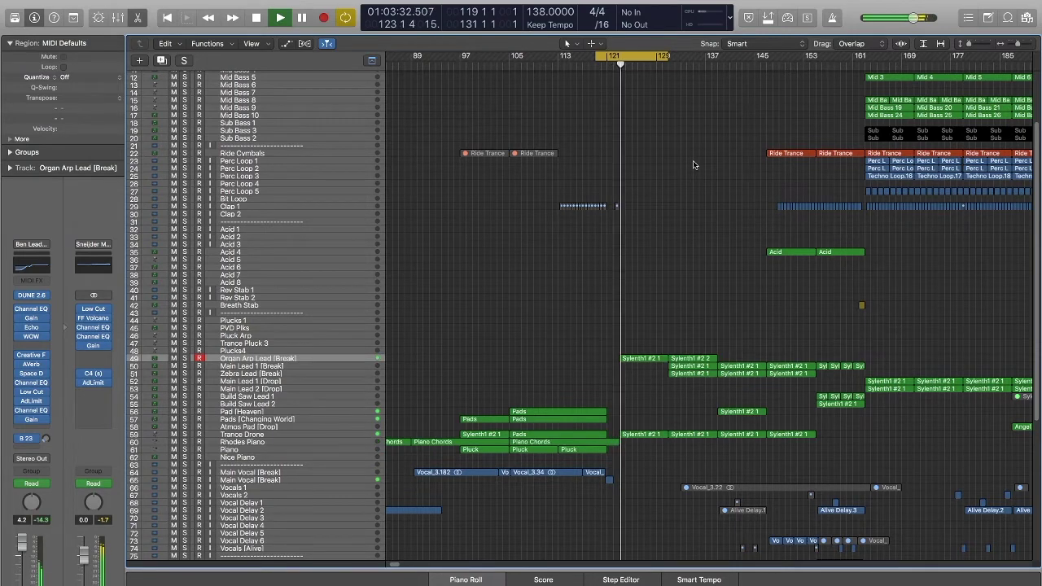
{"action": "left_click_drag", "start_coordinate": [670, 57], "coordinate": [718, 67]}
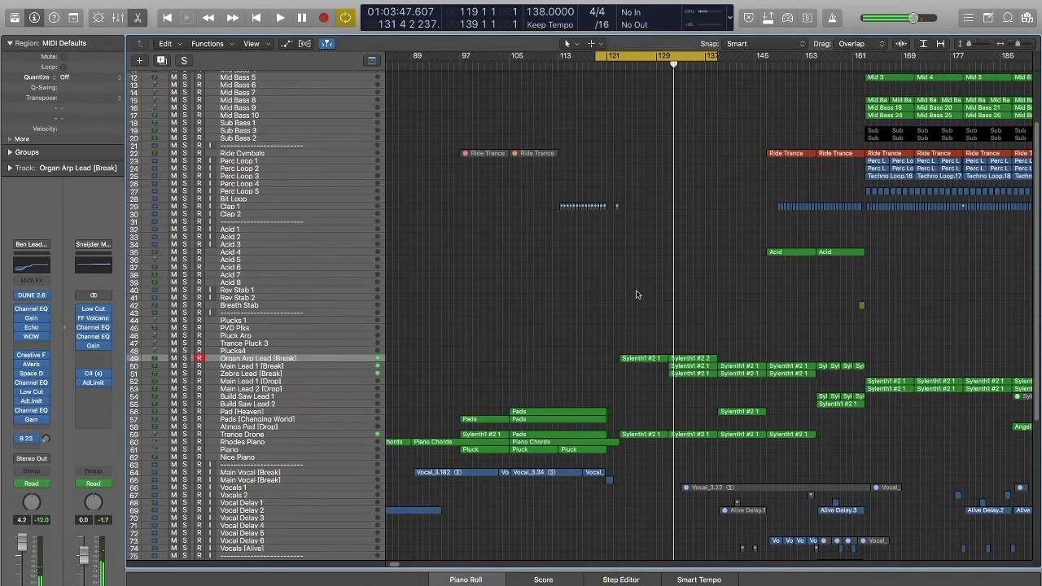
- Solo the Main Lead 1 [Break] and Zebra Lead [Break] tracks
{"action": "left_click", "coordinate": [270, 367]}
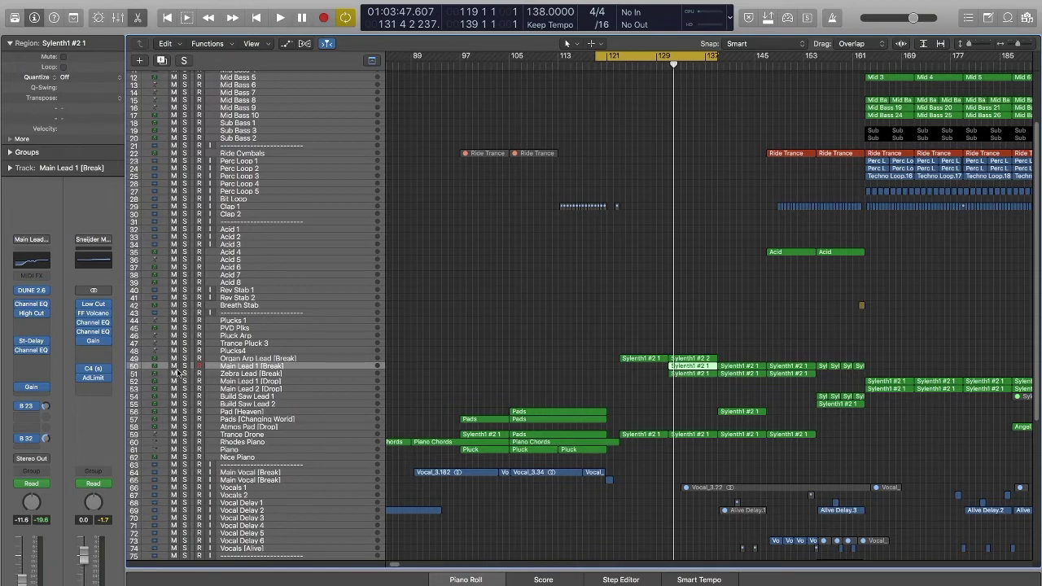
{"action": "left_click", "coordinate": [185, 369]}
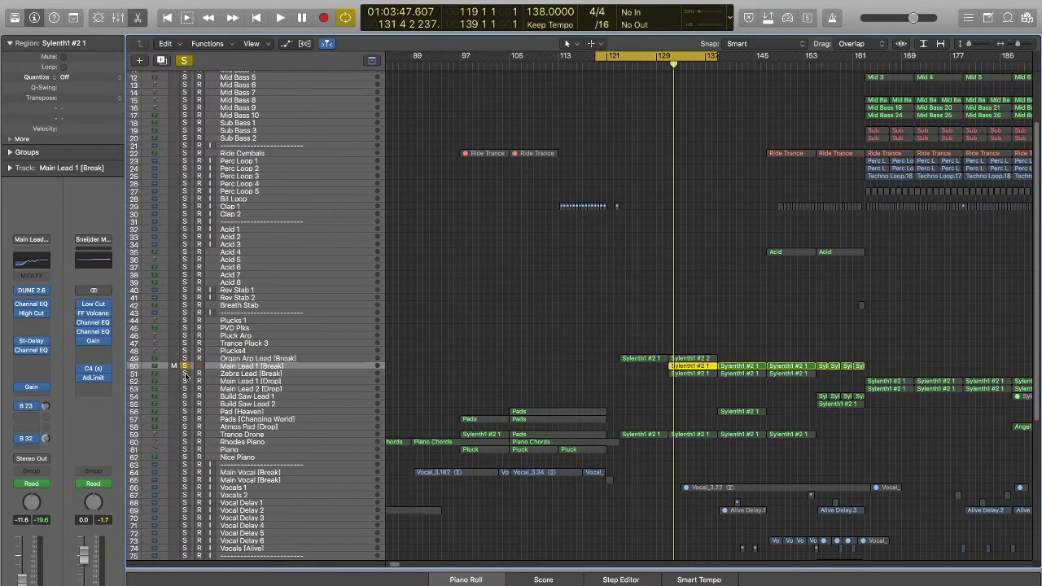
{"action": "left_click", "coordinate": [186, 375]}
{"action": "left_click", "coordinate": [240, 375]}
- Start playback of the two soloed leads and shorten the cycle range to bars 131–139
{"action": "left_click", "coordinate": [592, 55]}
{"action": "key", "text": "space"}
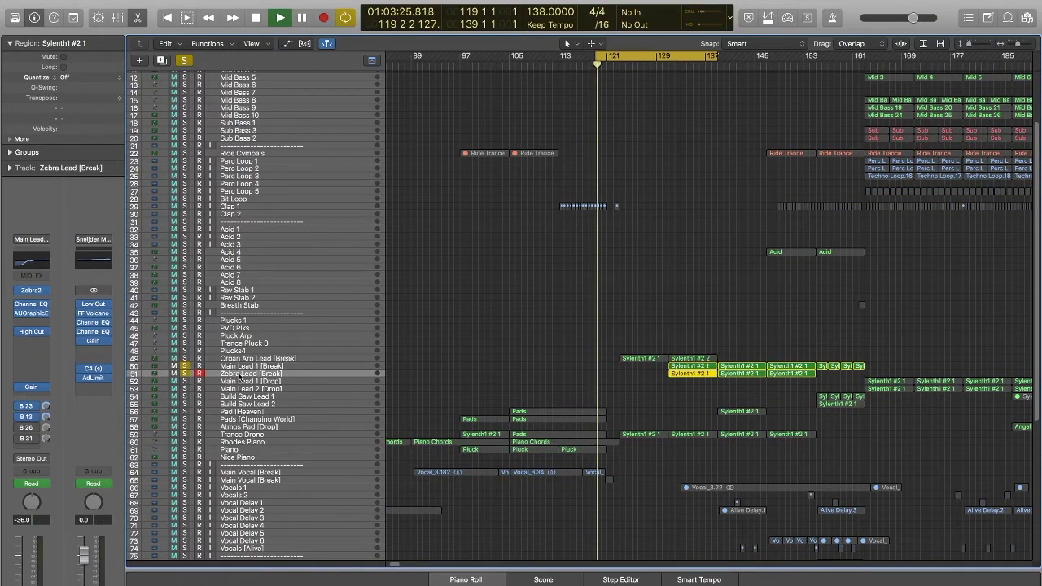
{"action": "left_click_drag", "start_coordinate": [599, 56], "coordinate": [667, 55]}
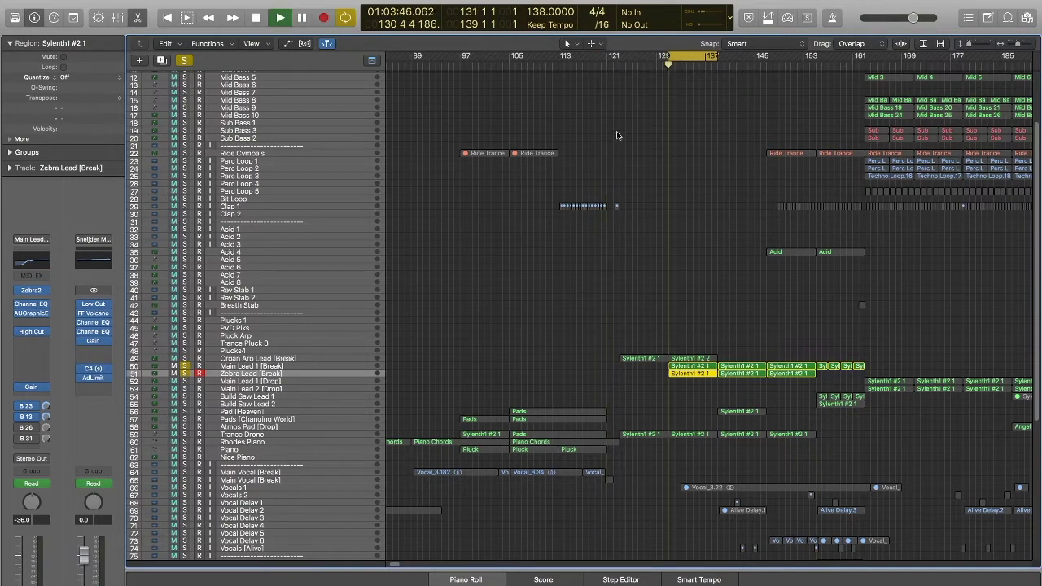
- Audition Main Lead 1 and Zebra Lead separately by switching their solos, and solo both together again
{"action": "left_click", "coordinate": [185, 374]}
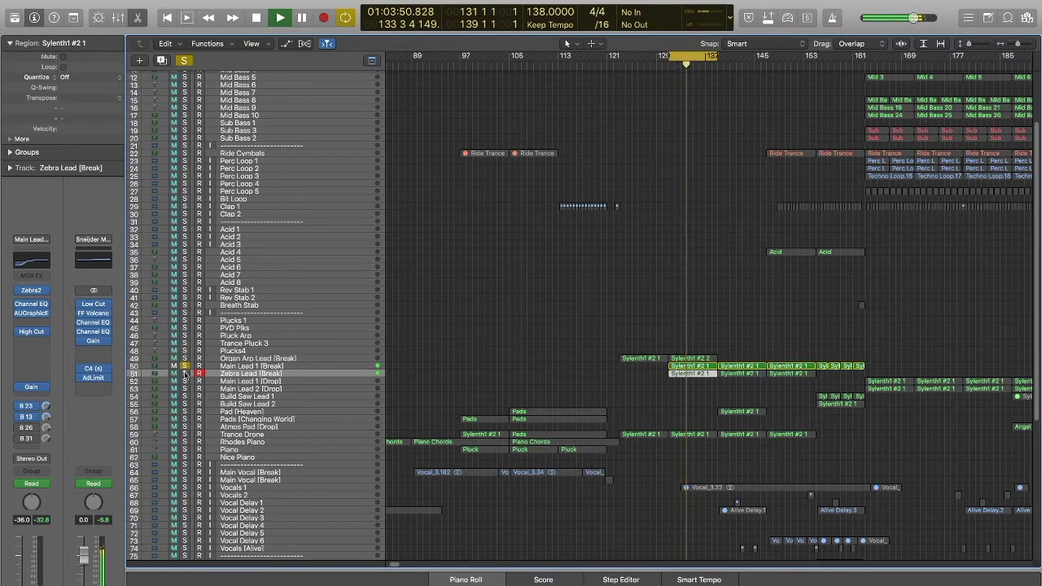
{"action": "left_click", "coordinate": [186, 376]}
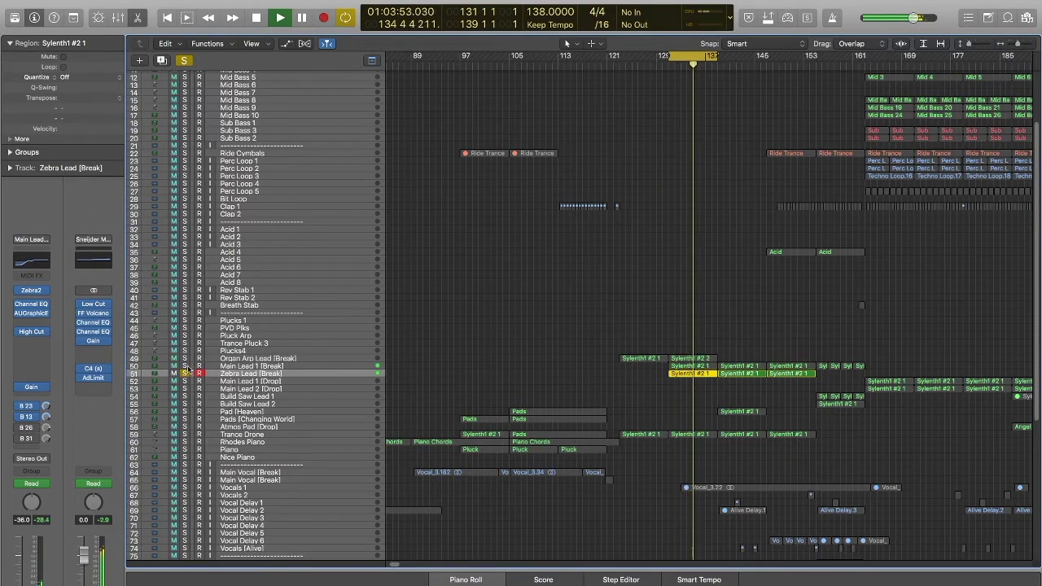
{"action": "left_click", "coordinate": [185, 366]}
- Stop playback and inspect the SNEIJDER SAW patch in the Zebra Lead's Zebra2 synth, closing its window when finished
{"action": "key", "text": "space"}
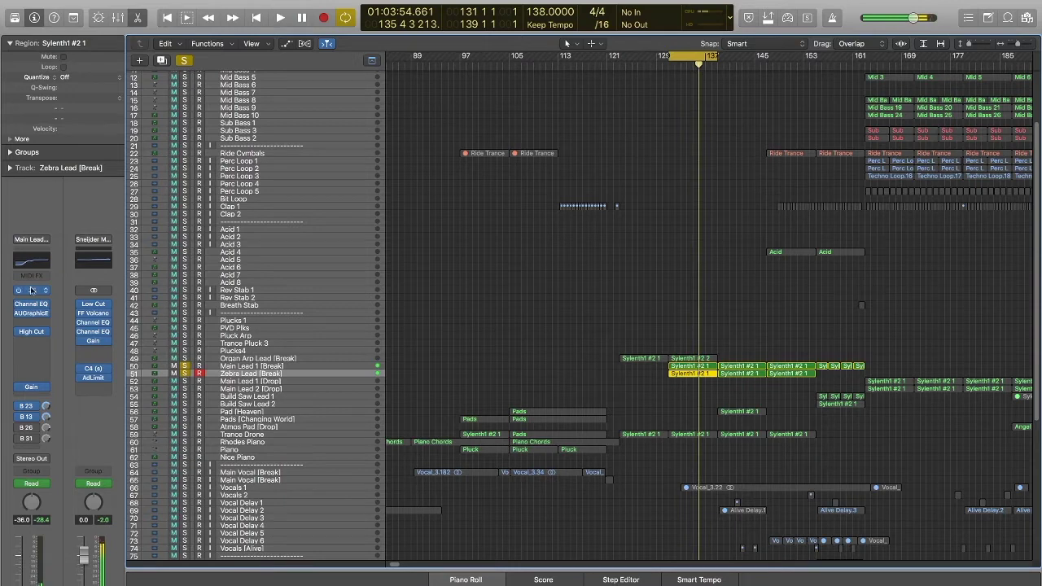
{"action": "left_click", "coordinate": [33, 275]}
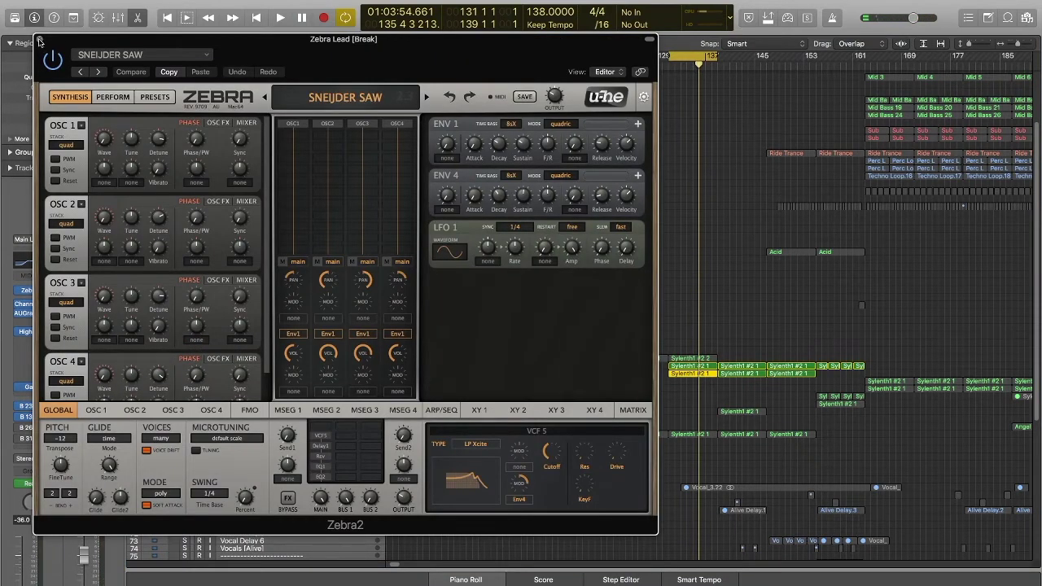
{"action": "left_click", "coordinate": [39, 40]}
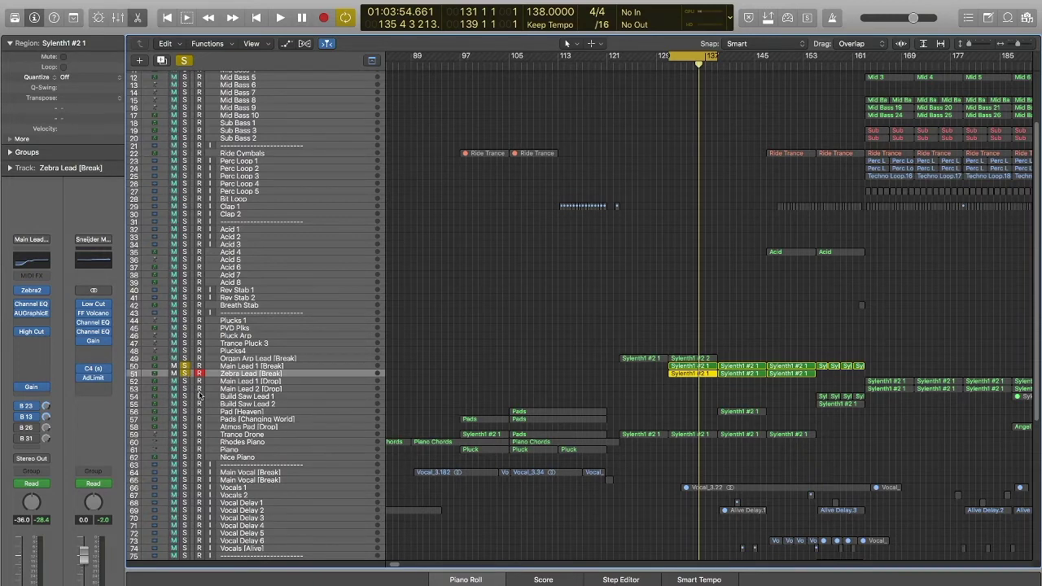
- Show the DUNE Filter Cutoff automation on Main Lead 1 [Break] and the Zebra2 Cutoff automation on Zebra Lead [Break], and hide automation again
{"action": "key", "text": "space"}
{"action": "key", "text": "space"}
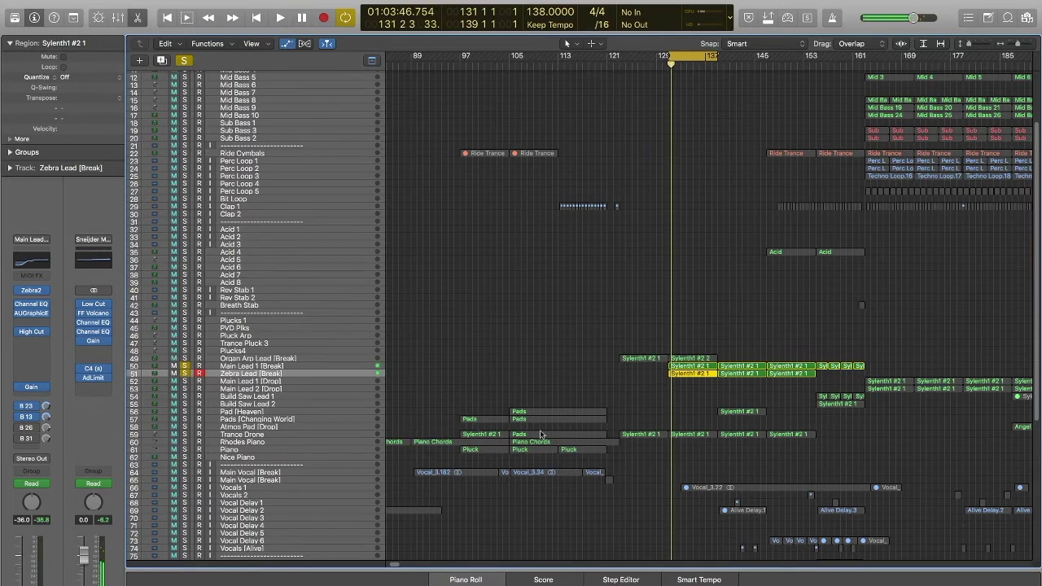
{"action": "key", "text": "super+Down"}
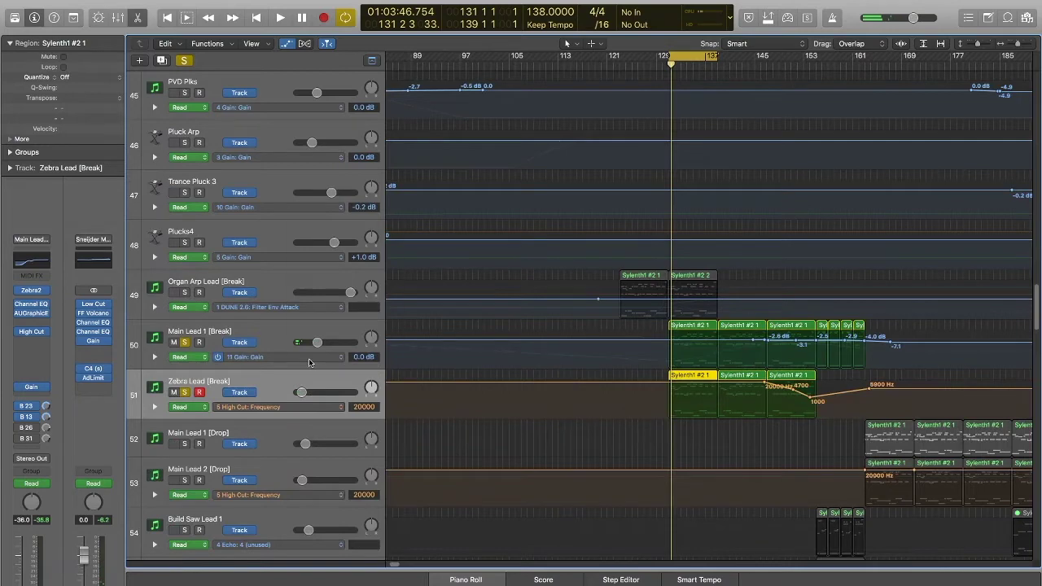
{"action": "left_click", "coordinate": [310, 362]}
{"action": "left_click", "coordinate": [326, 340]}
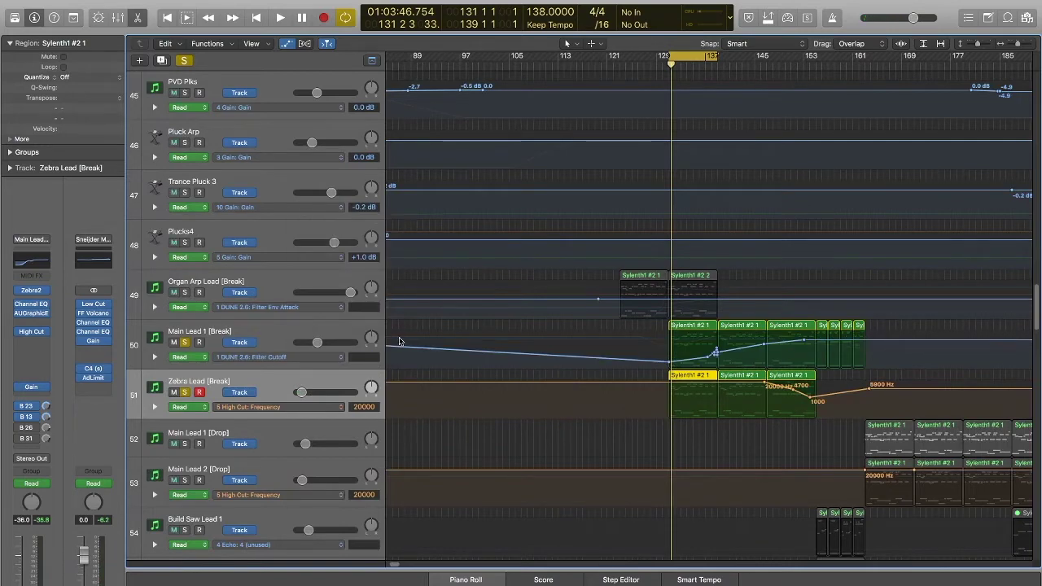
{"action": "left_click", "coordinate": [294, 409]}
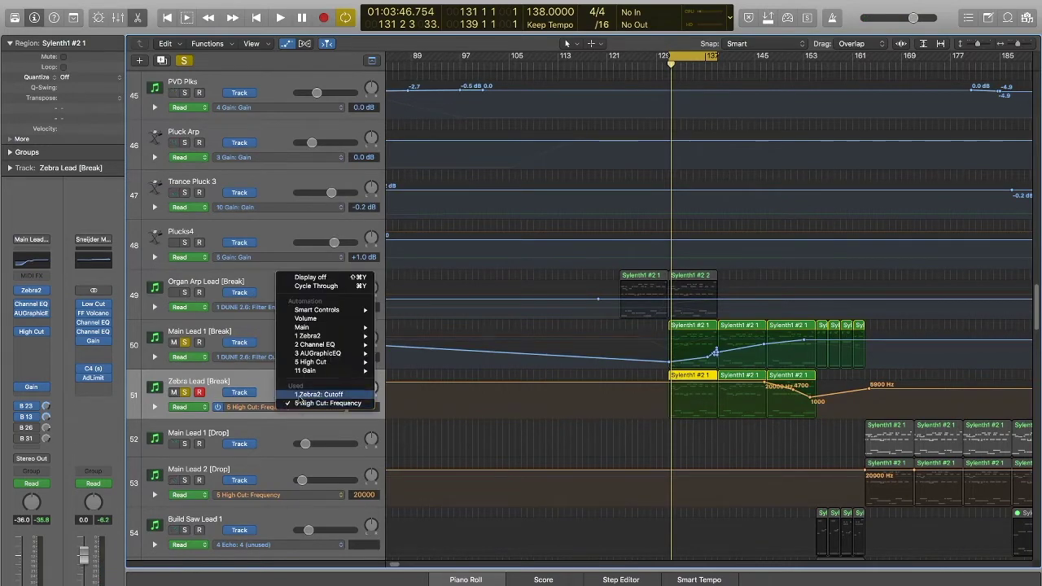
{"action": "left_click", "coordinate": [299, 398]}
{"action": "key", "text": "a"}
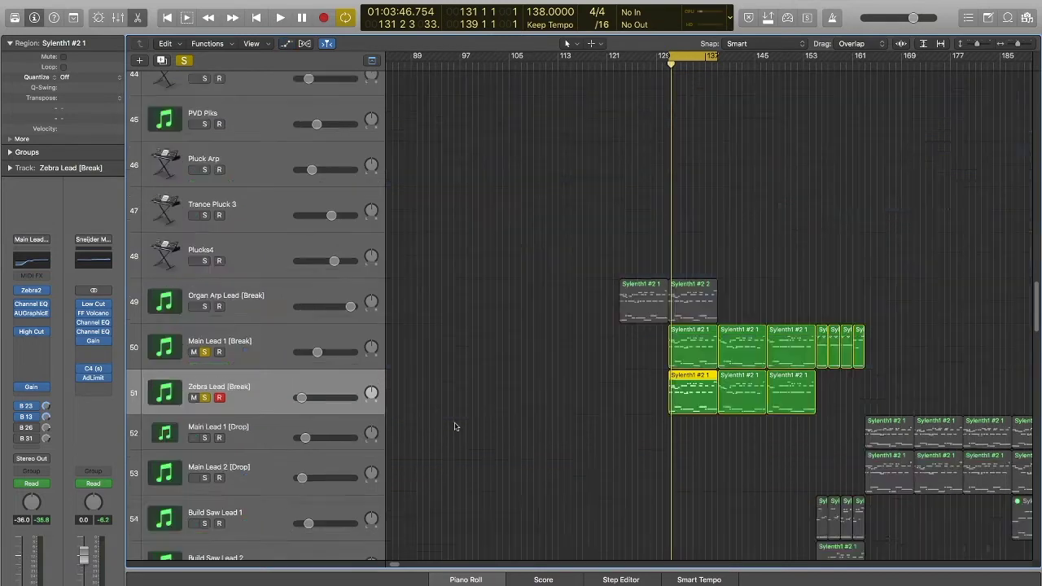
{"action": "key", "text": "super+Up"}
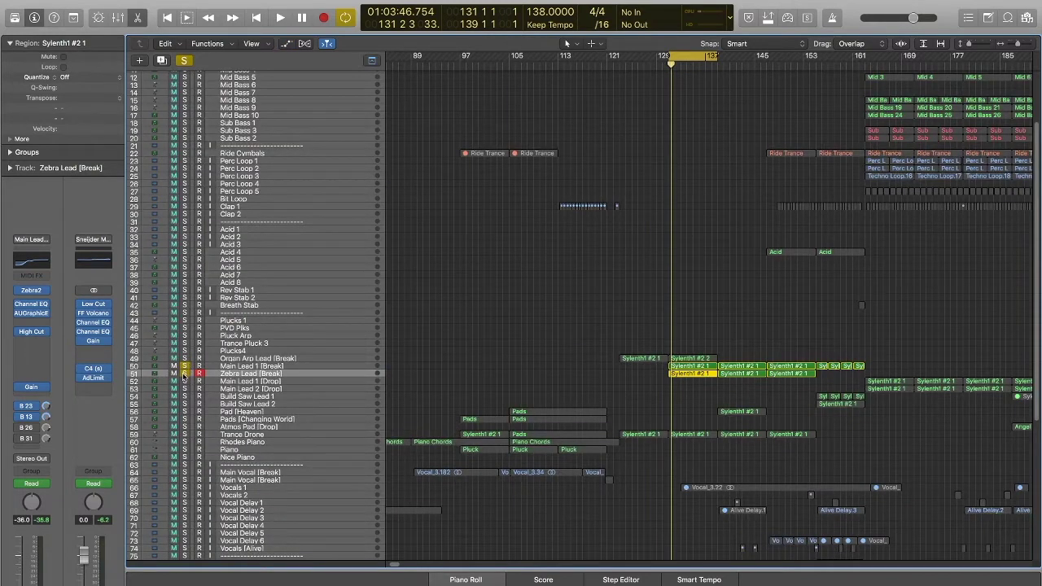
- Solo Trance Drone alongside the two break leads, remove the leads' solos, and play the drone alone
{"action": "left_click", "coordinate": [186, 374]}
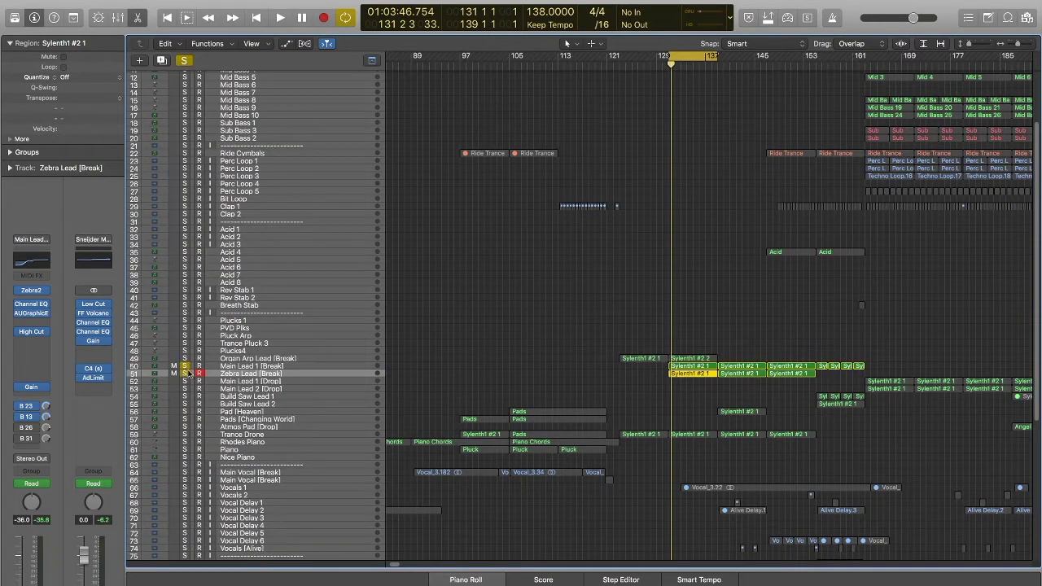
{"action": "left_click", "coordinate": [185, 435]}
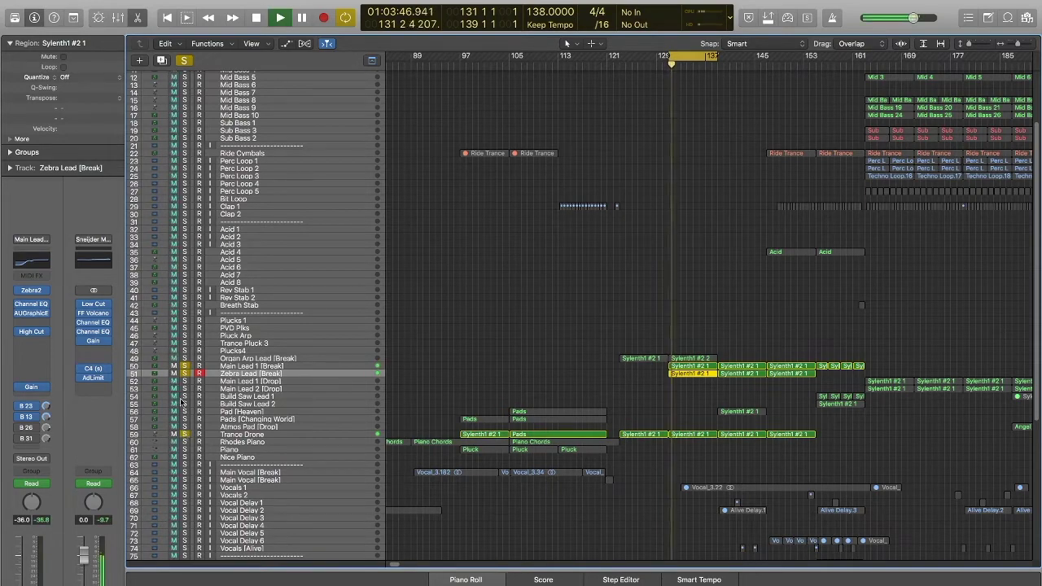
{"action": "left_click", "coordinate": [186, 366]}
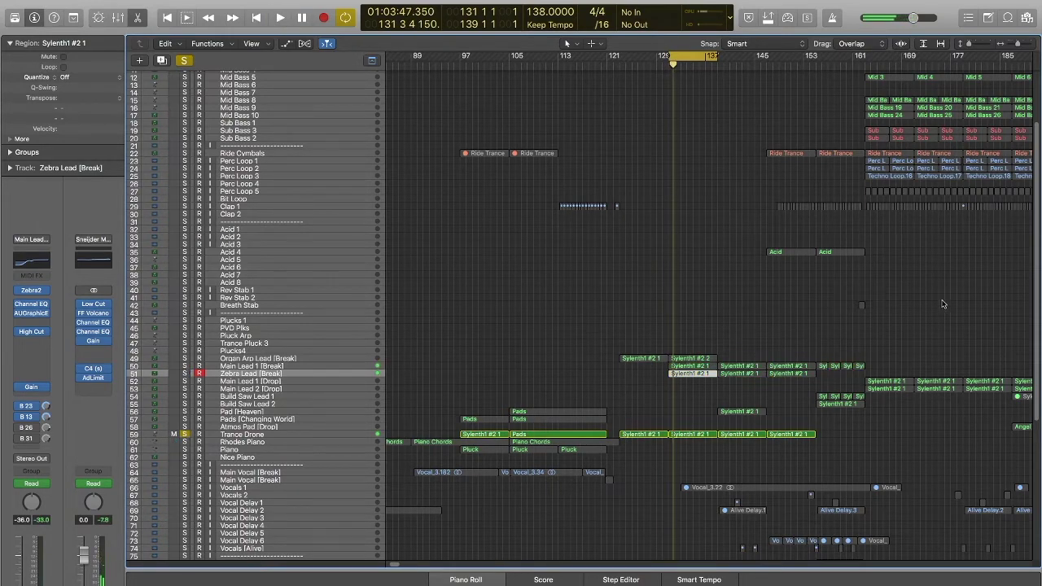
{"action": "scroll", "coordinate": [1036, 224], "scroll_direction": "up", "scroll_amount": 1}
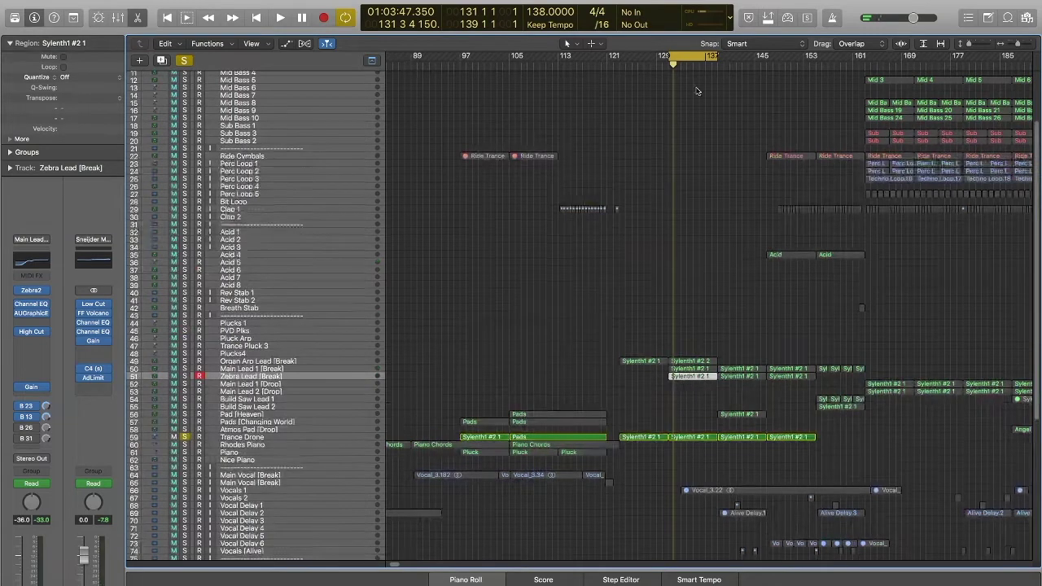
{"action": "left_click", "coordinate": [727, 203]}
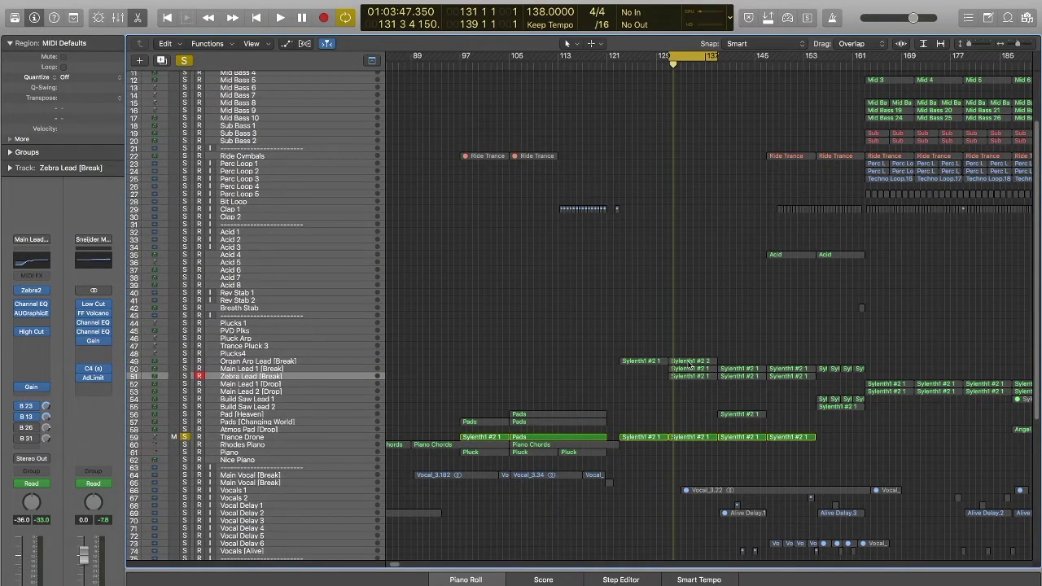
{"action": "key", "text": "space"}
- Examine the notes of the second Organ Arp Lead [Break] region in an enlarged Piano Roll, and shrink the editor again
{"action": "left_click", "coordinate": [690, 362]}
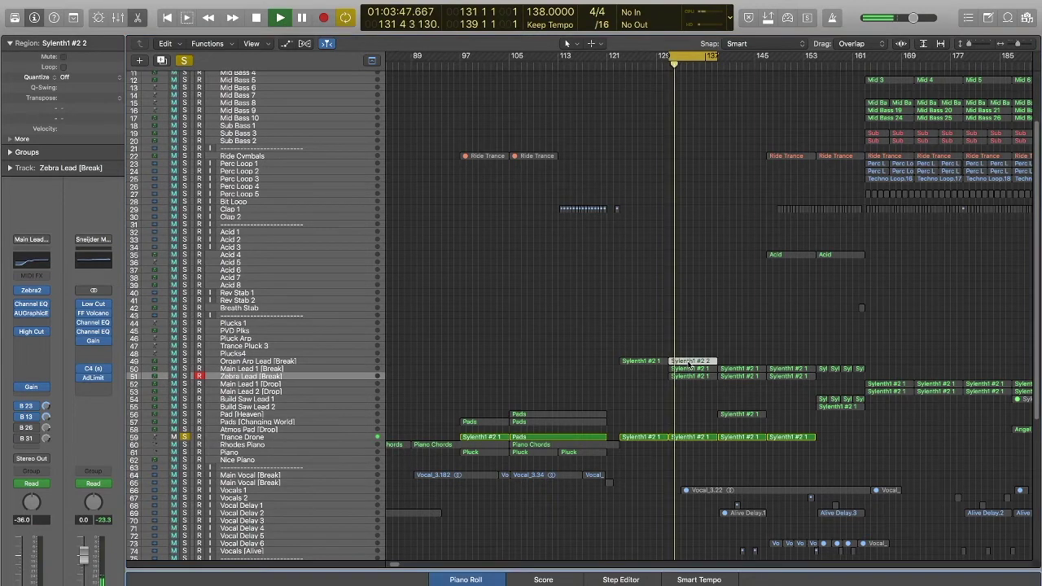
{"action": "key", "text": "p"}
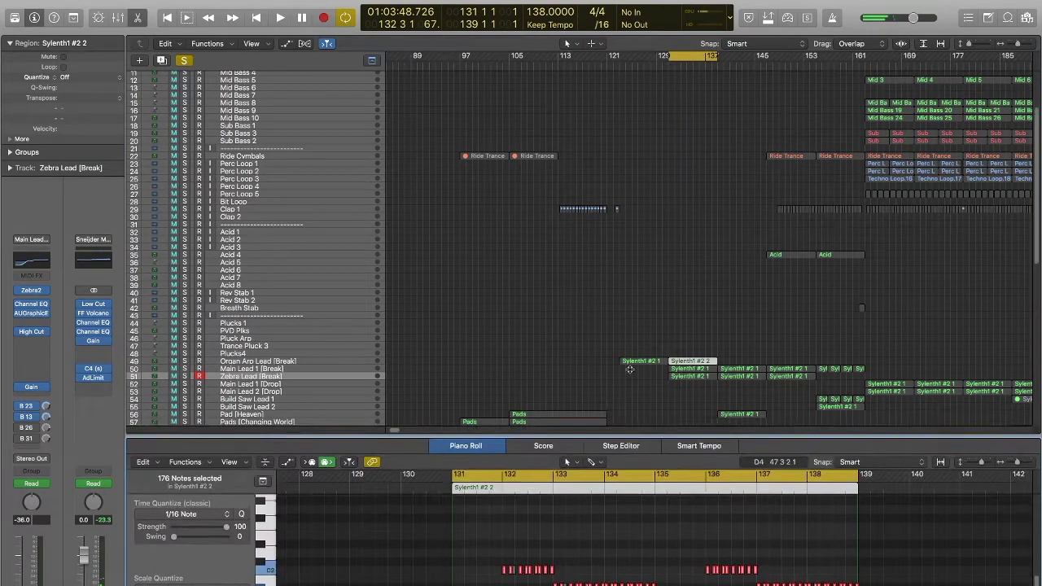
{"action": "left_click_drag", "start_coordinate": [1033, 503], "coordinate": [1039, 455]}
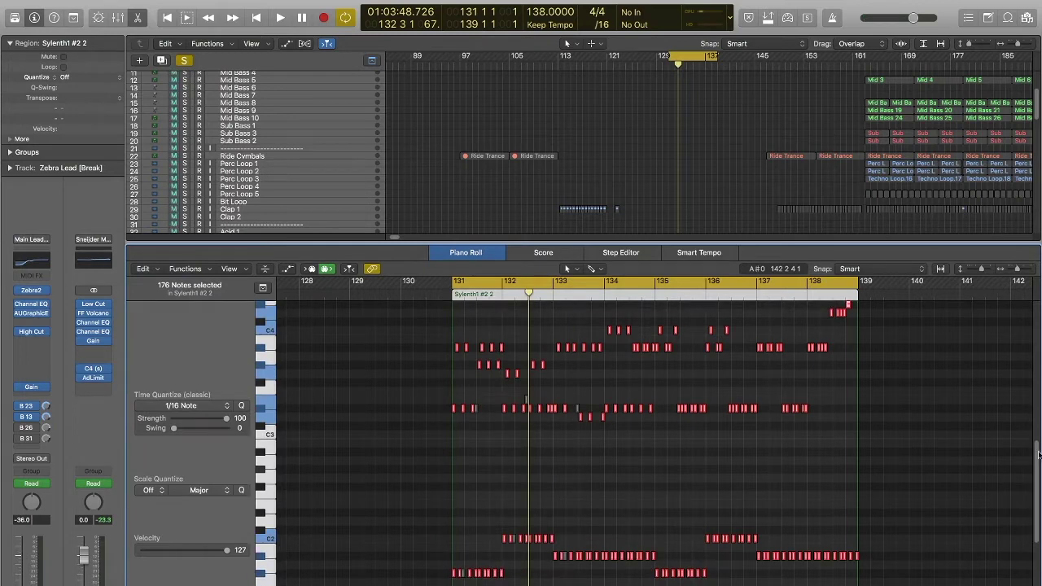
{"action": "left_click_drag", "start_coordinate": [687, 244], "coordinate": [687, 521]}
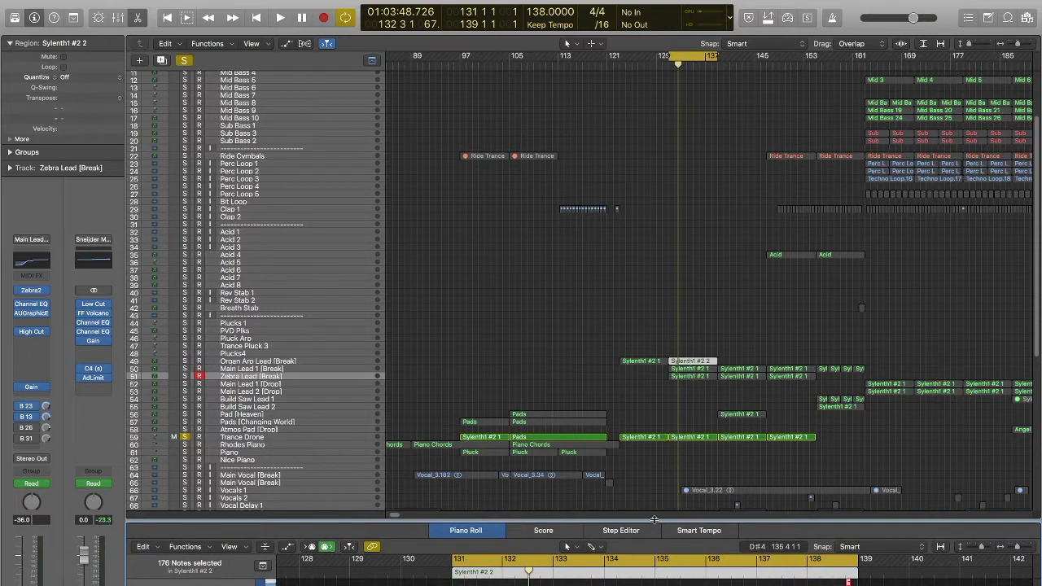
{"action": "left_click_drag", "start_coordinate": [656, 521], "coordinate": [657, 554]}
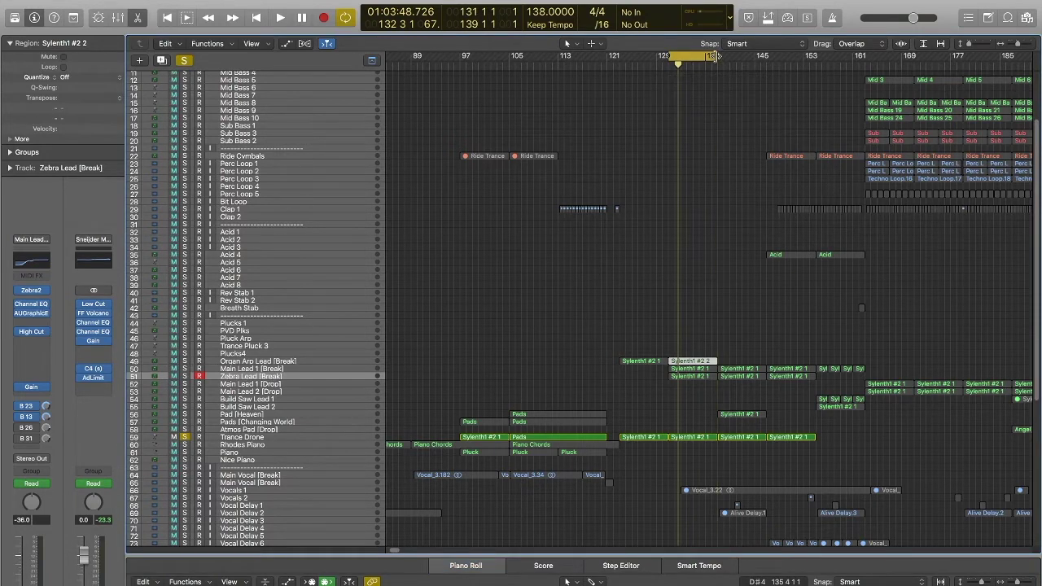
- Unsolo Trance Drone, play the full arrangement of the break, and extend the cycle range to bars 131–155
{"action": "left_click", "coordinate": [184, 437]}
{"action": "key", "text": "space"}
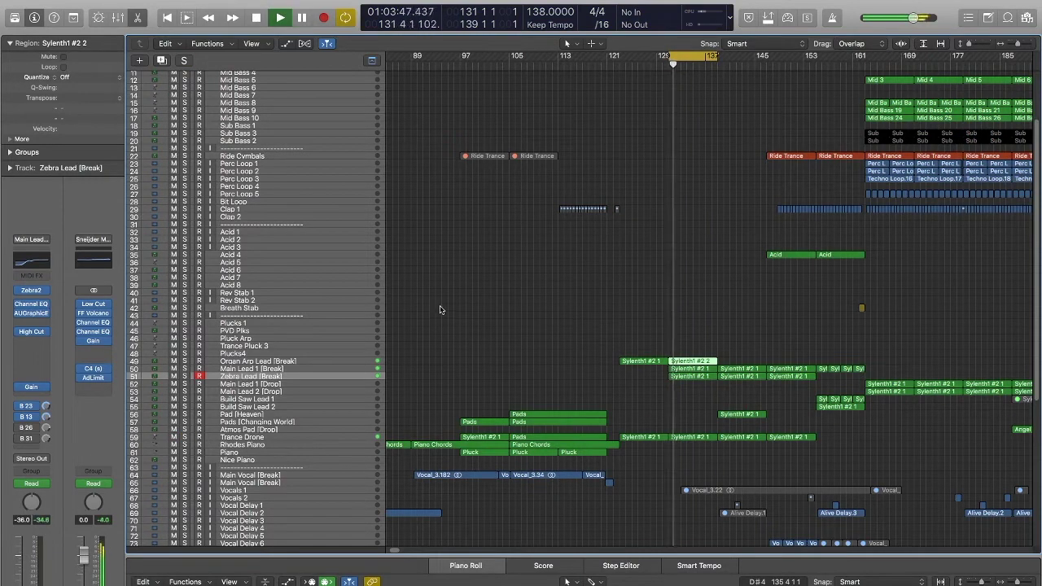
{"action": "left_click_drag", "start_coordinate": [717, 54], "coordinate": [865, 81]}
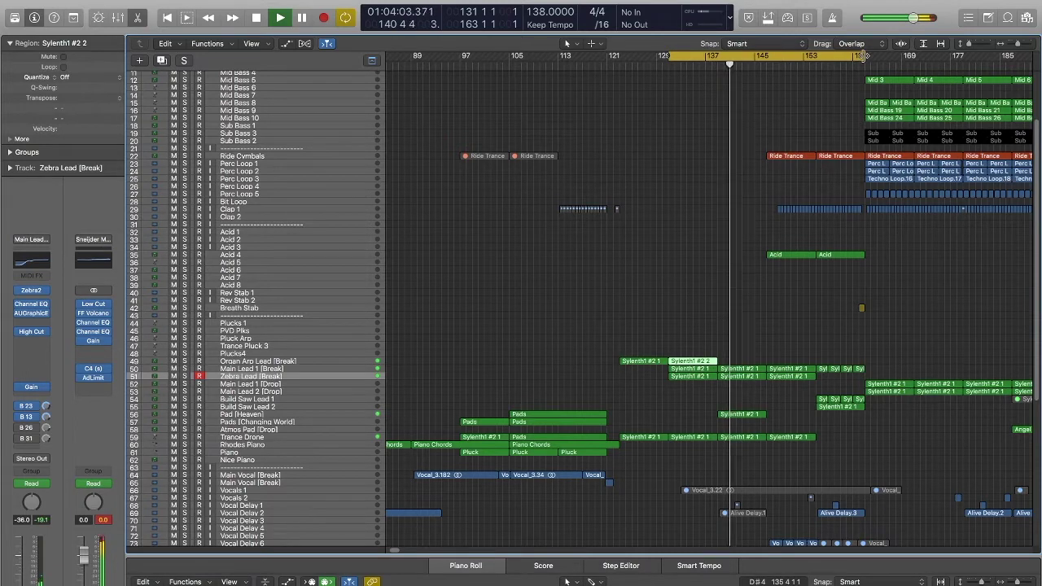
{"action": "left_click_drag", "start_coordinate": [865, 55], "coordinate": [815, 56]}
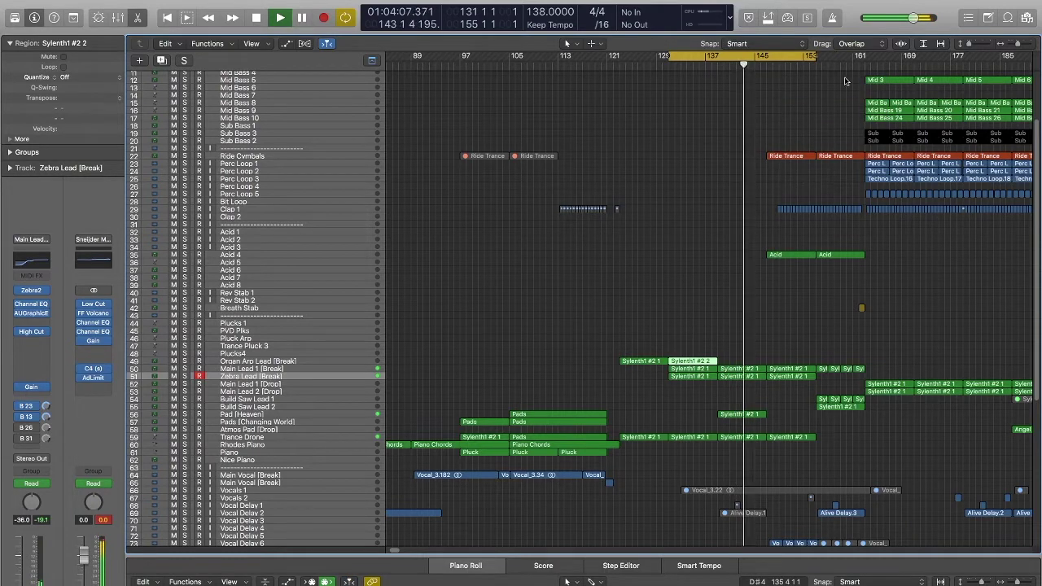
{"action": "left_click_drag", "start_coordinate": [815, 57], "coordinate": [865, 57]}
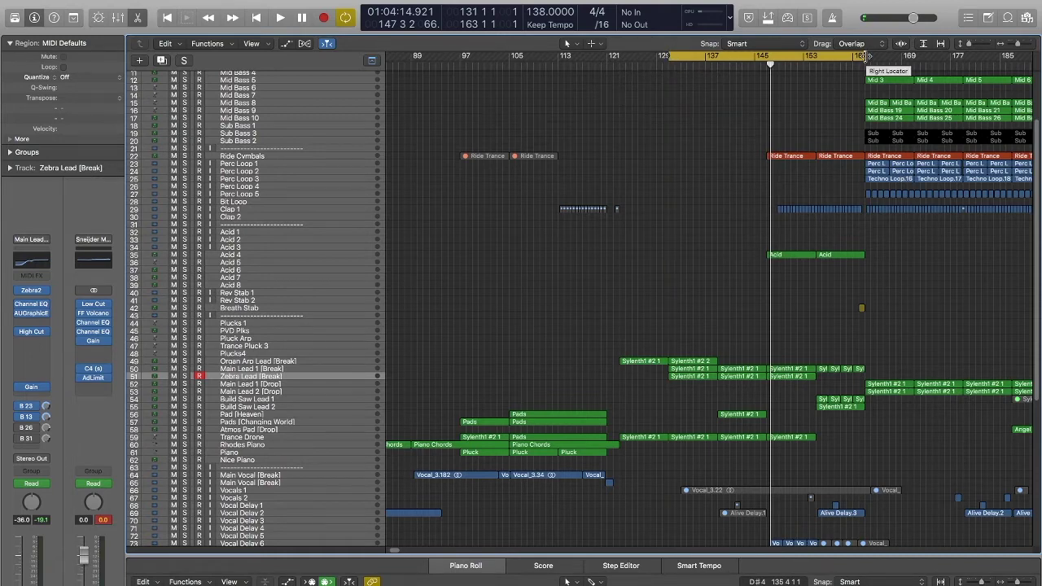
{"action": "left_click_drag", "start_coordinate": [868, 54], "coordinate": [813, 55]}
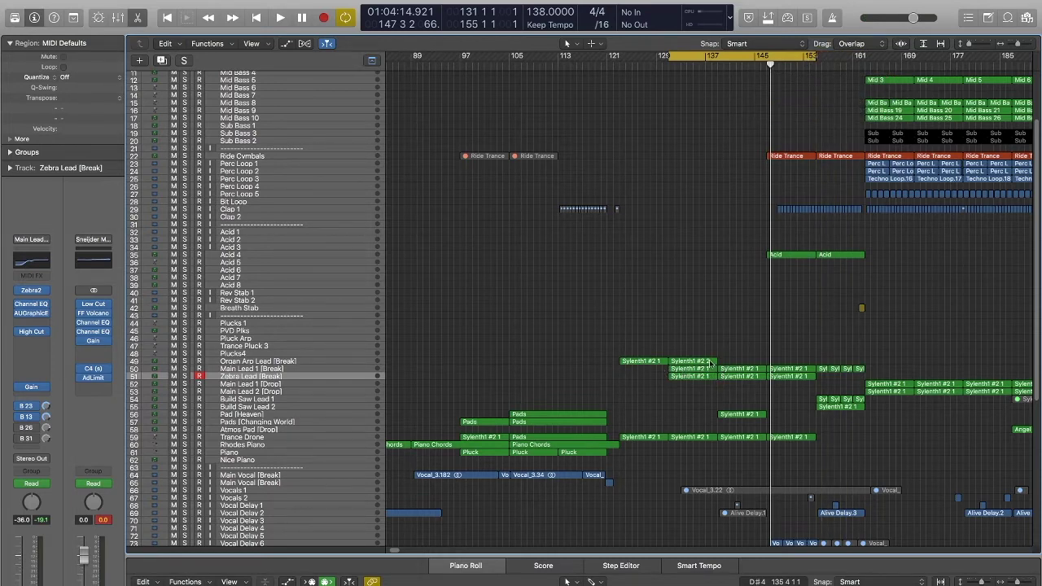
- Solo Zebra Lead [Break], shorten the cycle range to bars 131–147, and start playback
{"action": "left_click", "coordinate": [184, 377]}
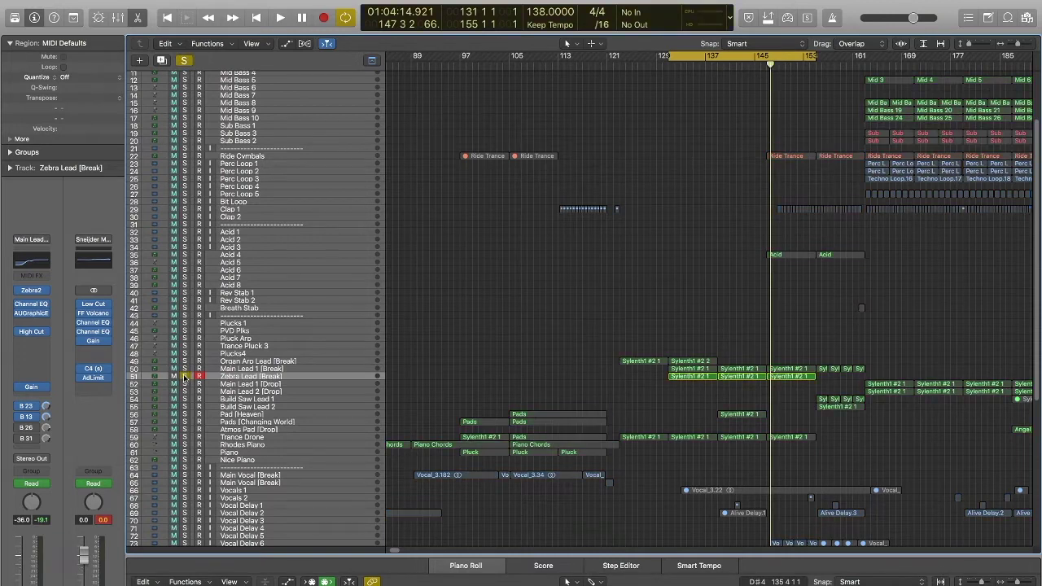
{"action": "left_click_drag", "start_coordinate": [812, 55], "coordinate": [771, 57]}
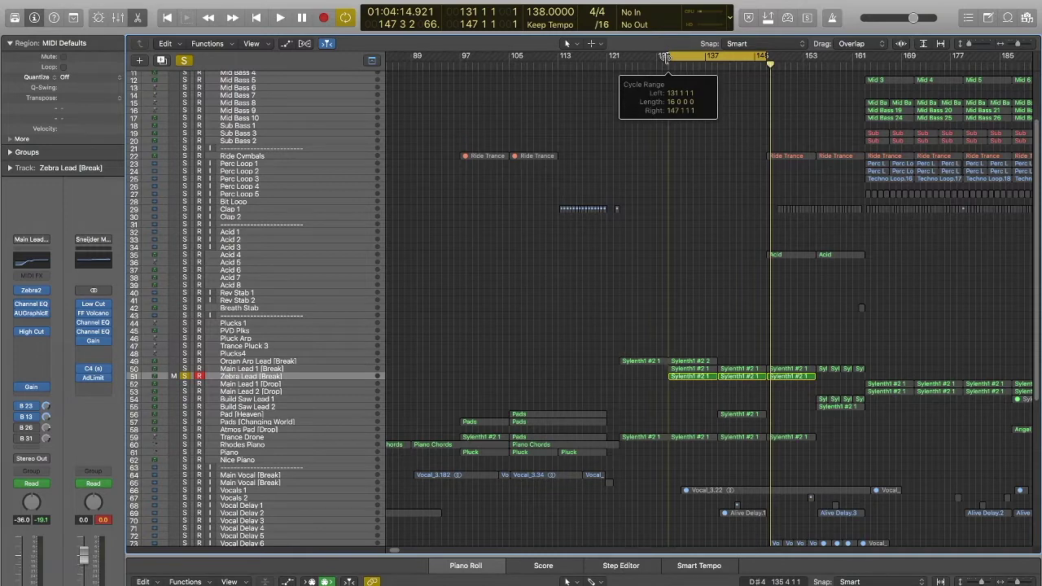
{"action": "key", "text": "space"}
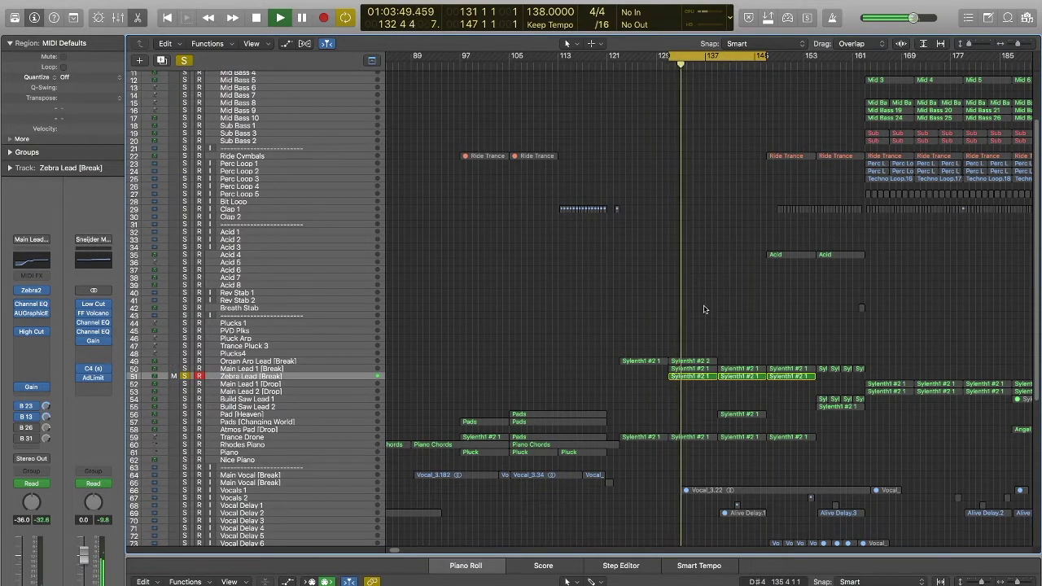
- Examine the notes of the first two Zebra Lead [Break] regions together in an enlarged Piano Roll, and shrink the editor again
{"action": "left_click_drag", "start_coordinate": [743, 378], "coordinate": [744, 380]}
{"action": "left_click", "coordinate": [713, 378], "text": "shift"}
{"action": "key", "text": "e"}
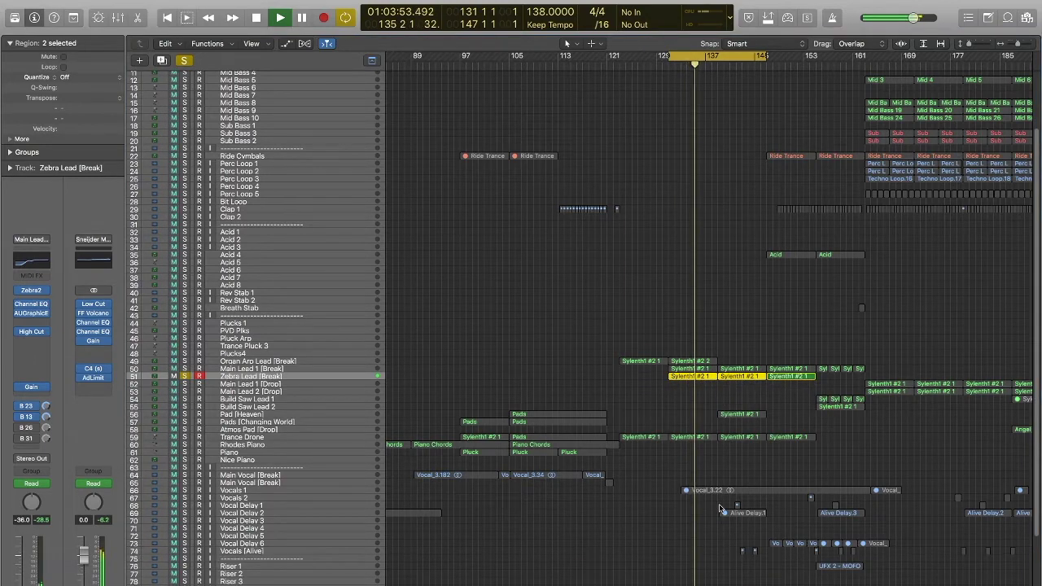
{"action": "key", "text": "e"}
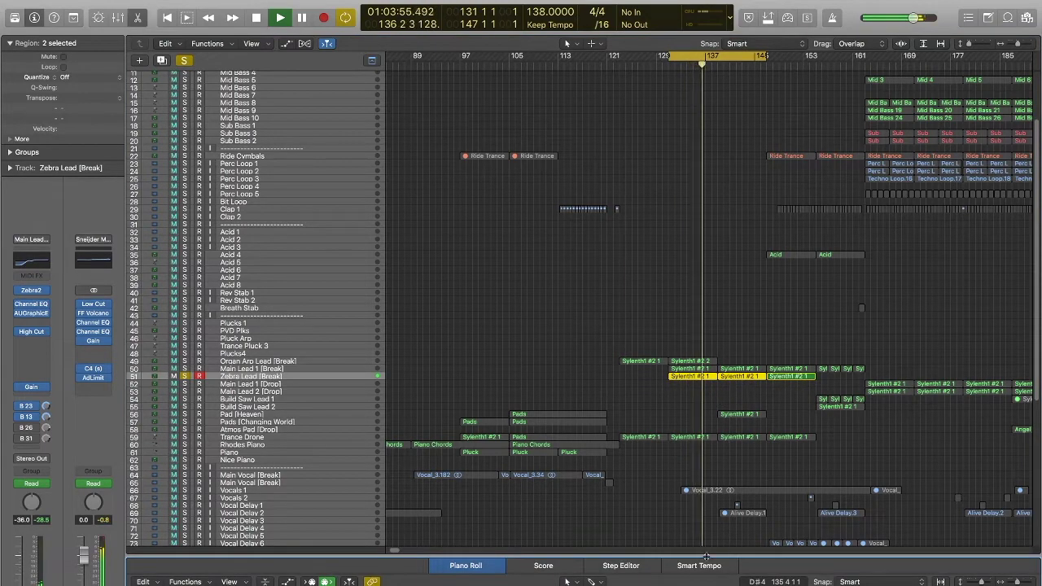
{"action": "left_click_drag", "start_coordinate": [707, 562], "coordinate": [863, 285]}
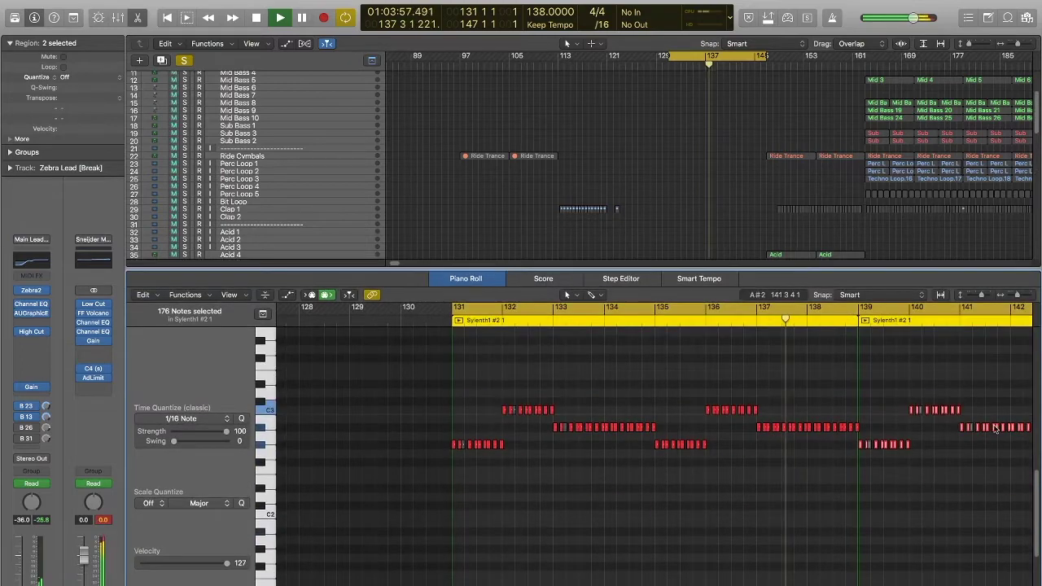
{"action": "scroll", "coordinate": [1037, 446], "scroll_direction": "up", "scroll_amount": 5}
{"action": "left_click_drag", "start_coordinate": [1018, 295], "coordinate": [1010, 297]}
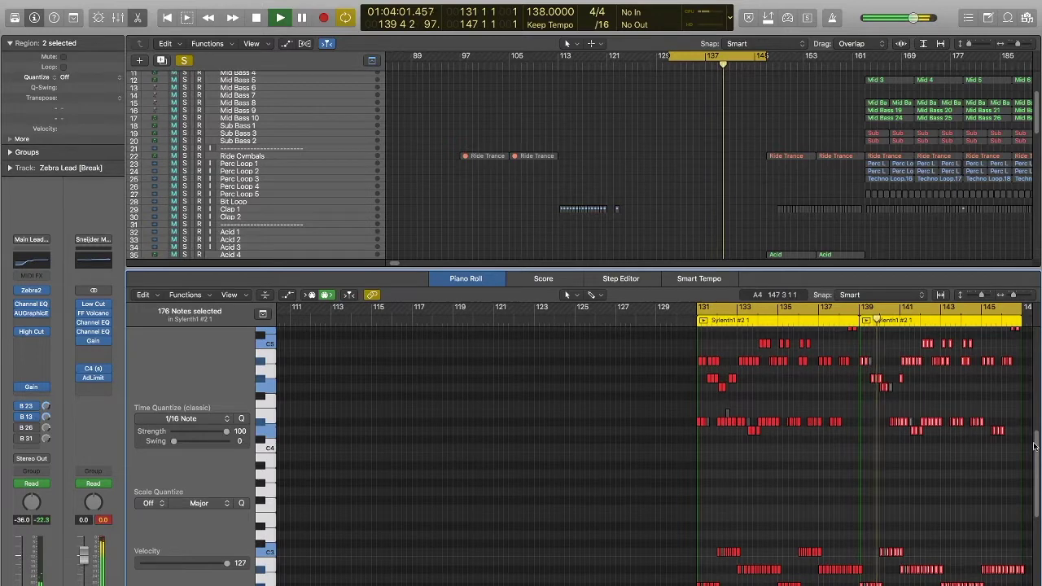
{"action": "scroll", "coordinate": [1031, 440], "scroll_direction": "up", "scroll_amount": 3}
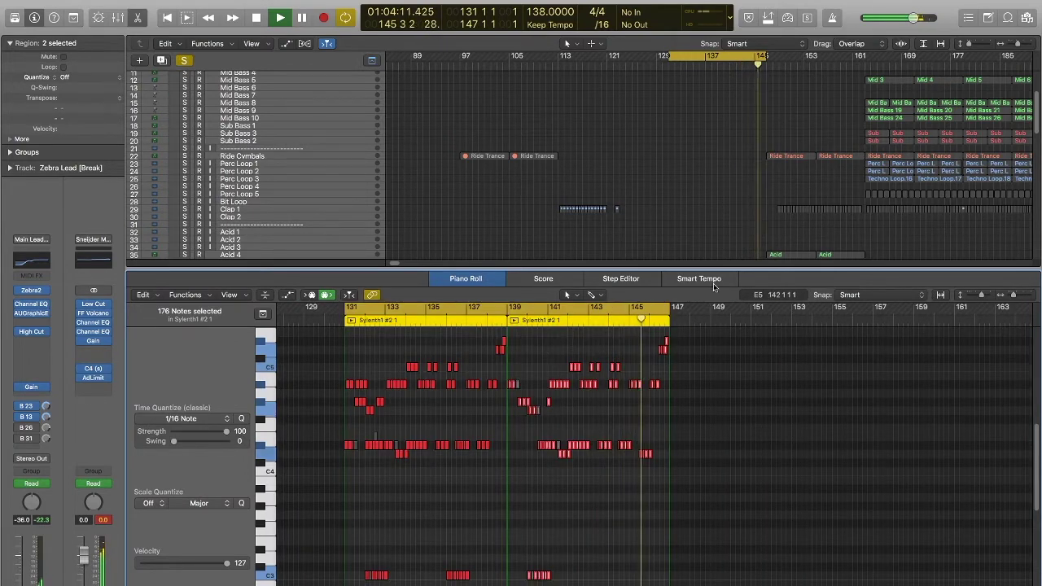
{"action": "left_click_drag", "start_coordinate": [789, 269], "coordinate": [790, 513]}
{"action": "left_click", "coordinate": [803, 446]}
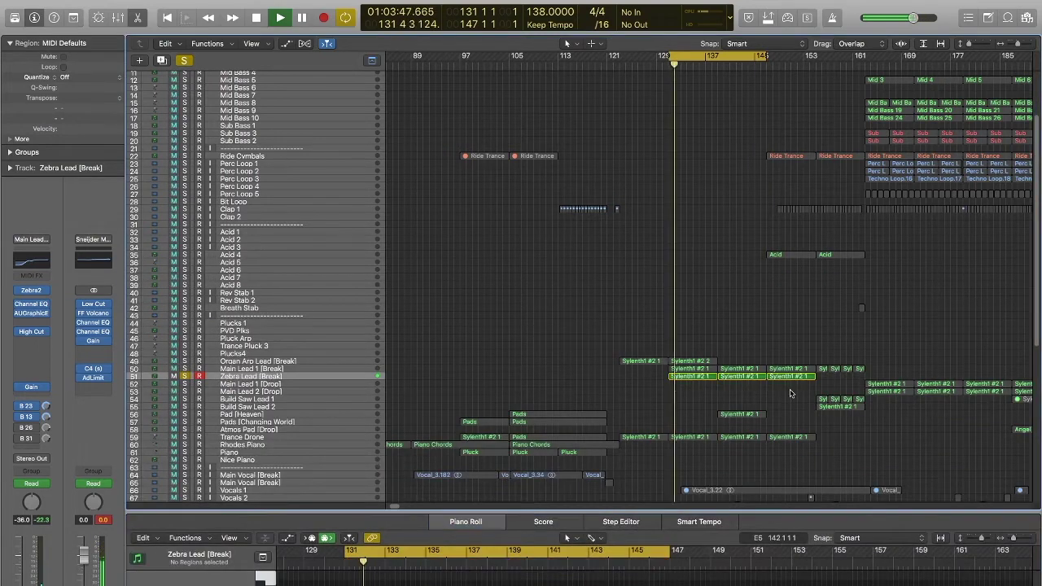
- Stop playback and set the cycle range to bars 147–155, over the third Zebra Lead [Break] region
{"action": "key", "text": "space"}
{"action": "left_click_drag", "start_coordinate": [696, 53], "coordinate": [794, 54]}
{"action": "left_click_drag", "start_coordinate": [861, 57], "coordinate": [814, 57]}
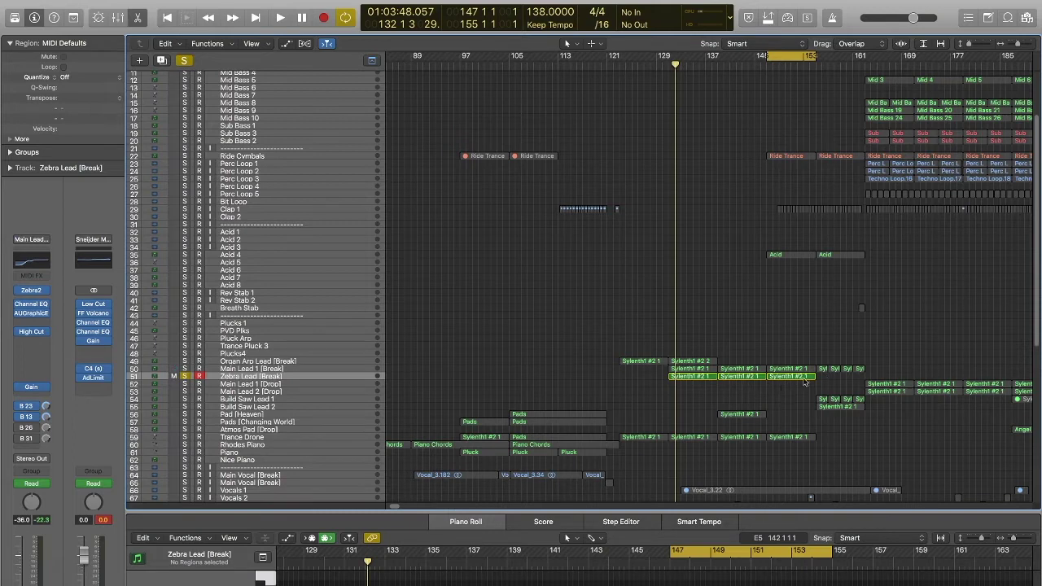
- Select all three Zebra Lead [Break] regions and compare their bass and melody notes in an enlarged Piano Roll
{"action": "left_click_drag", "start_coordinate": [817, 383], "coordinate": [696, 380]}
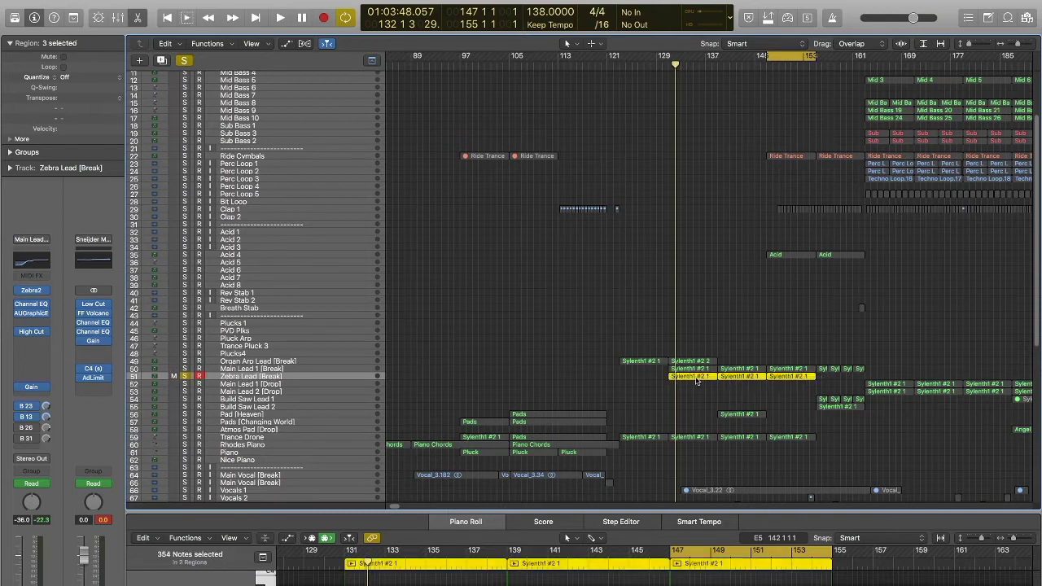
{"action": "double_click", "coordinate": [696, 380]}
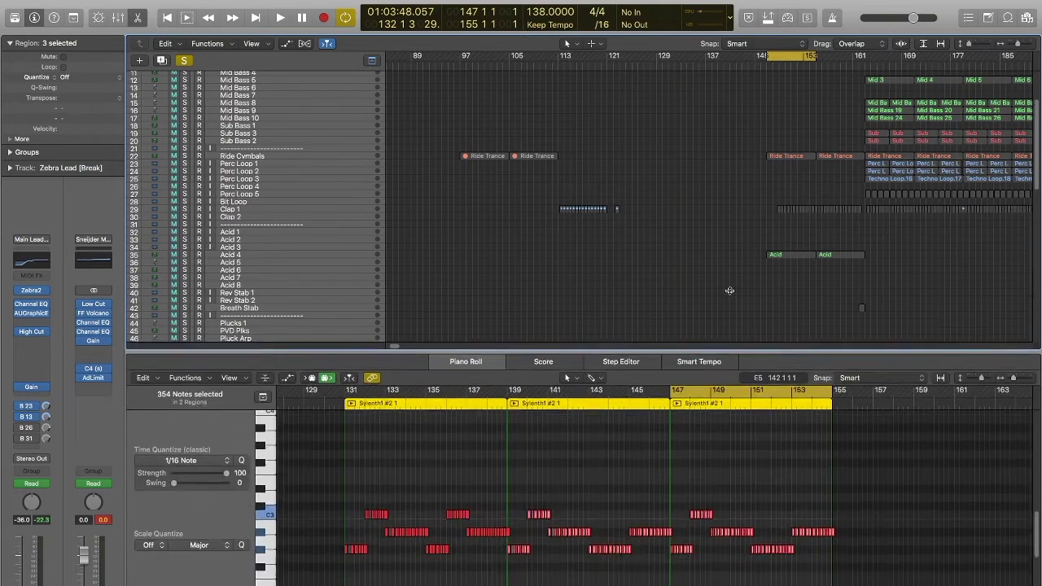
{"action": "scroll", "coordinate": [1039, 384], "scroll_direction": "up", "scroll_amount": 8}
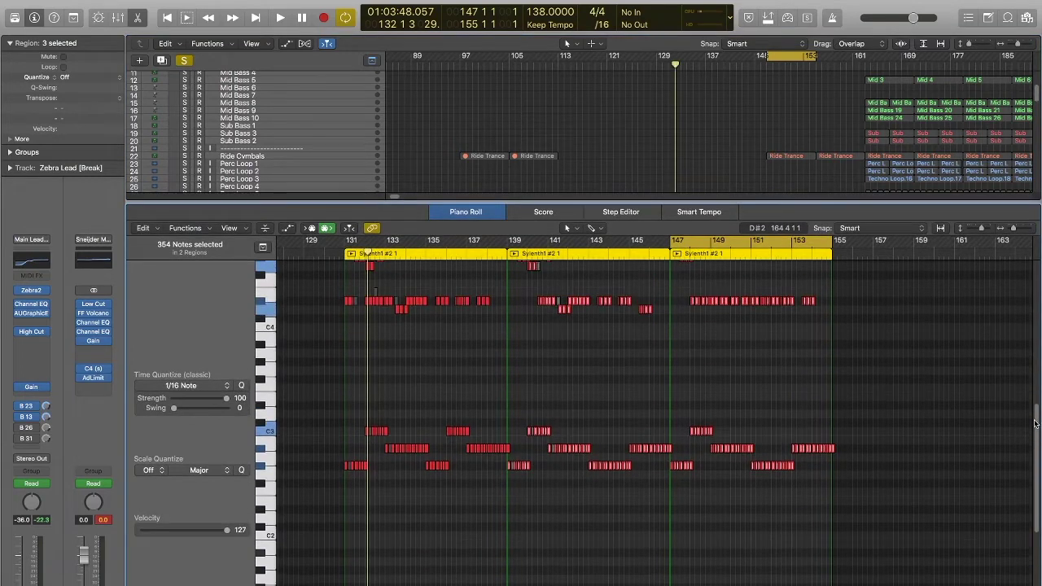
{"action": "scroll", "coordinate": [1039, 384], "scroll_direction": "up", "scroll_amount": 3}
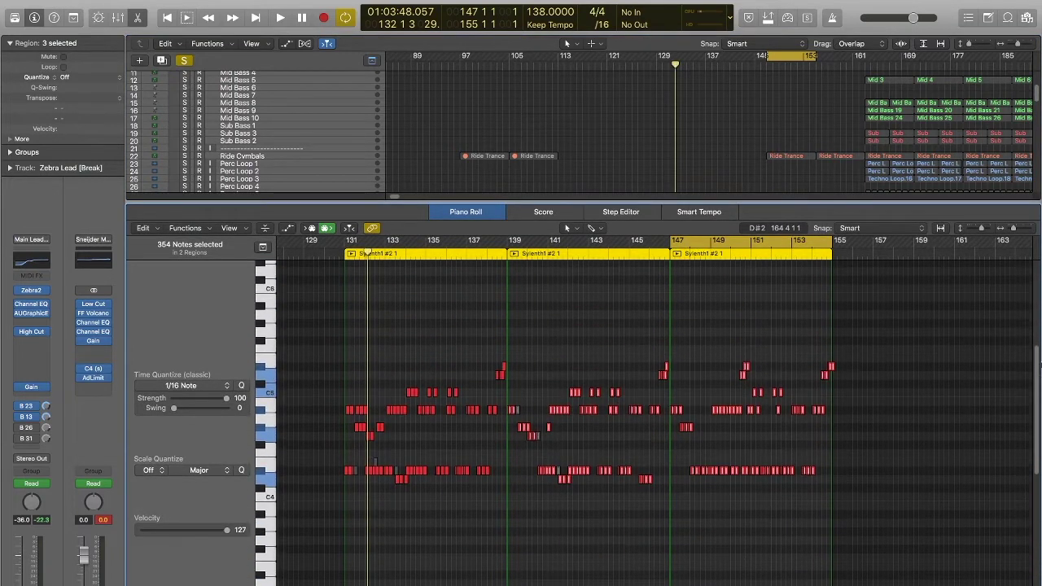
- Examine the lower notes of the three Zebra Lead [Break] regions in the Piano Roll, and shrink the editor
{"action": "scroll", "coordinate": [1039, 376], "scroll_direction": "down", "scroll_amount": 2}
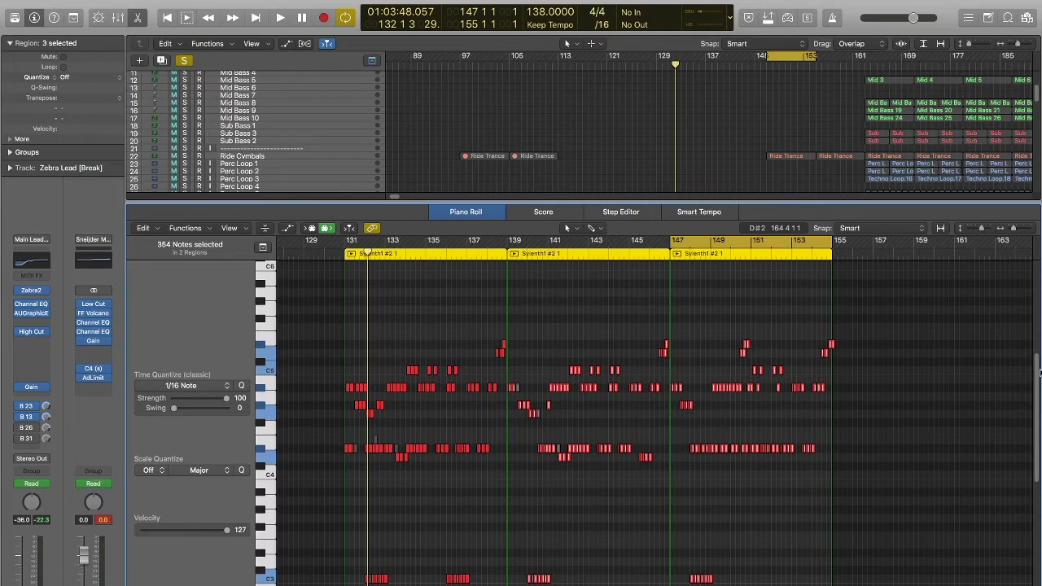
{"action": "scroll", "coordinate": [1039, 375], "scroll_direction": "down", "scroll_amount": 2}
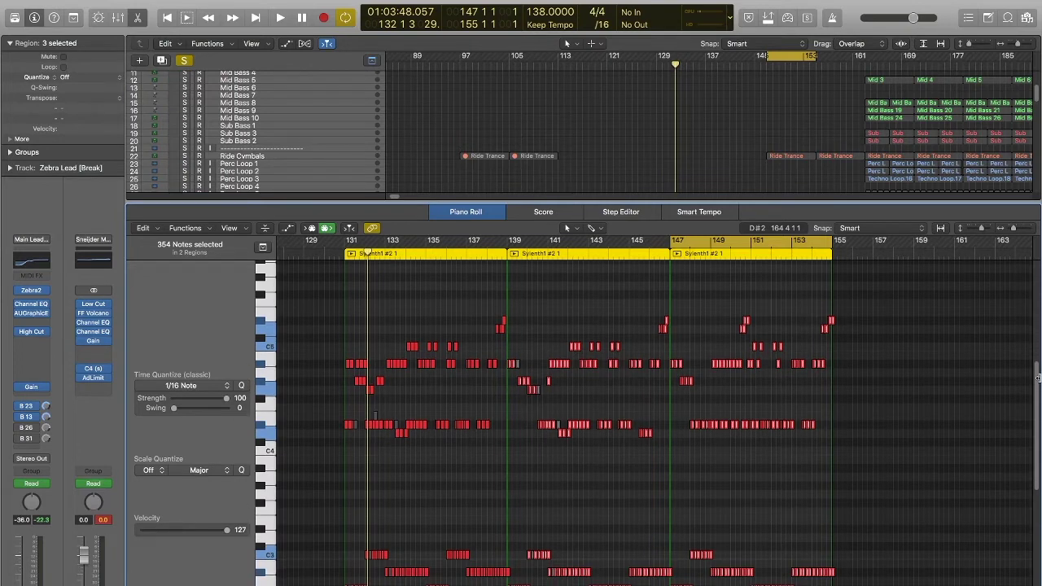
{"action": "left_click_drag", "start_coordinate": [825, 203], "coordinate": [802, 422]}
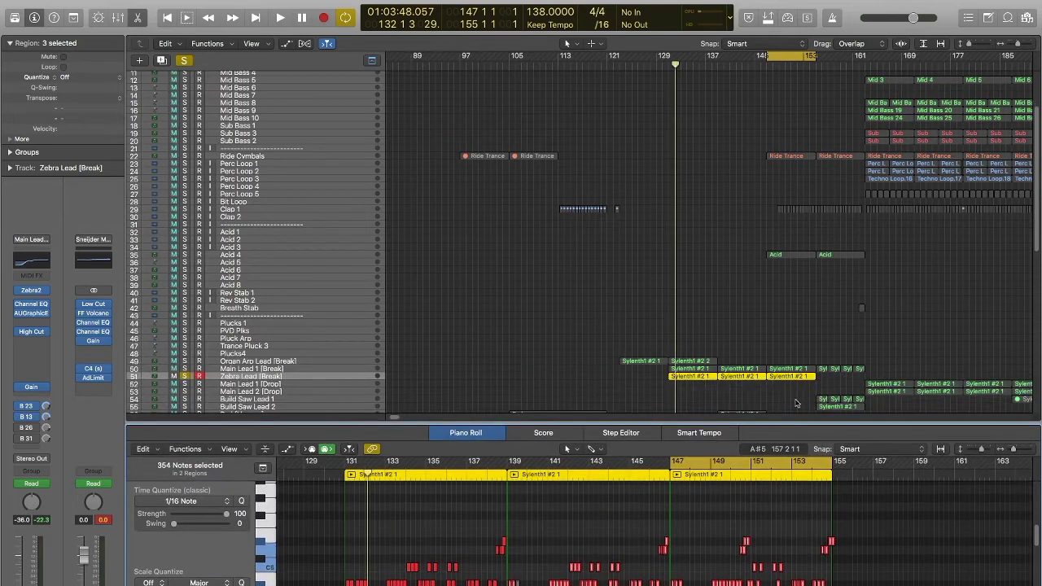
- Move the cycle range to bars 155–163, solo Build Saw Lead 2 in place of Zebra Lead [Break], and start playback
{"action": "left_click_drag", "start_coordinate": [769, 55], "coordinate": [768, 55]}
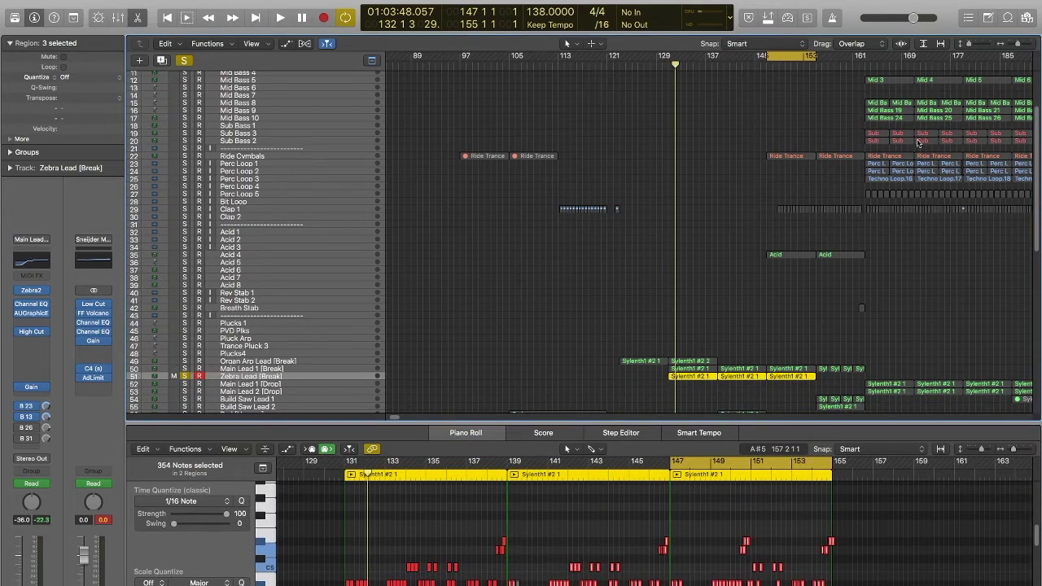
{"action": "left_click_drag", "start_coordinate": [1037, 176], "coordinate": [1038, 220]}
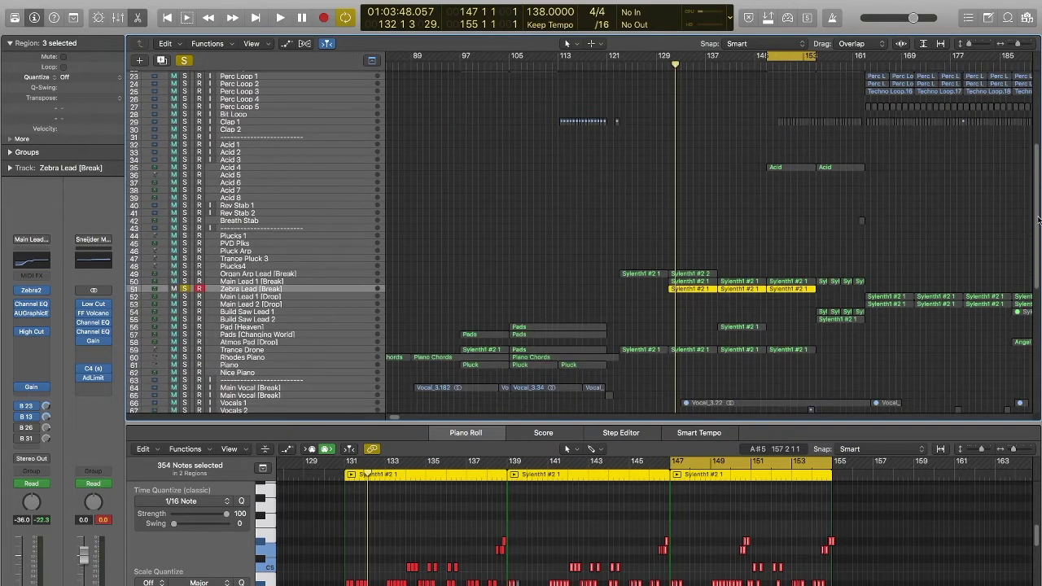
{"action": "left_click_drag", "start_coordinate": [790, 56], "coordinate": [838, 57]}
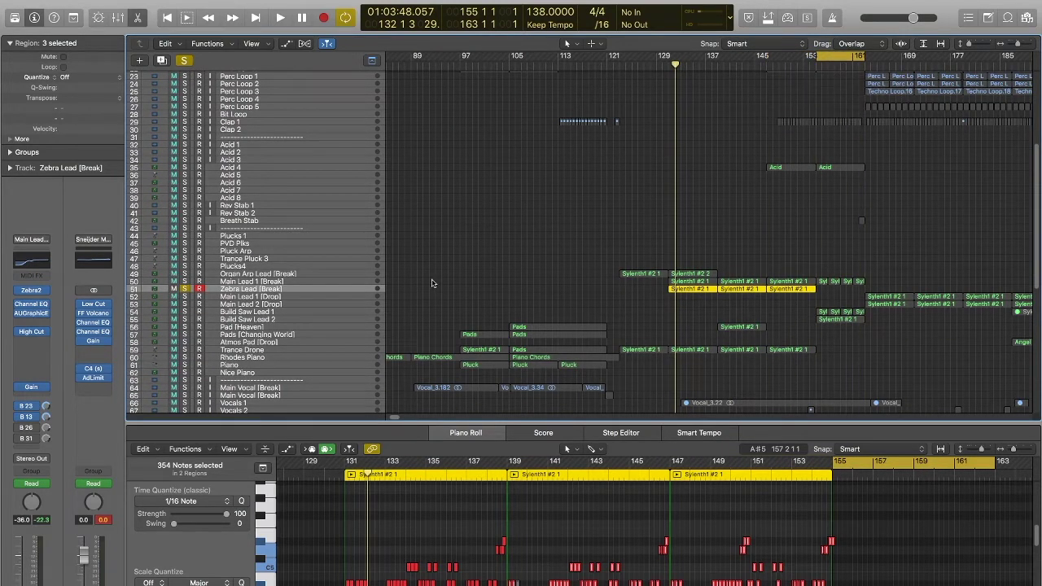
{"action": "left_click", "coordinate": [271, 320]}
{"action": "left_click", "coordinate": [185, 289]}
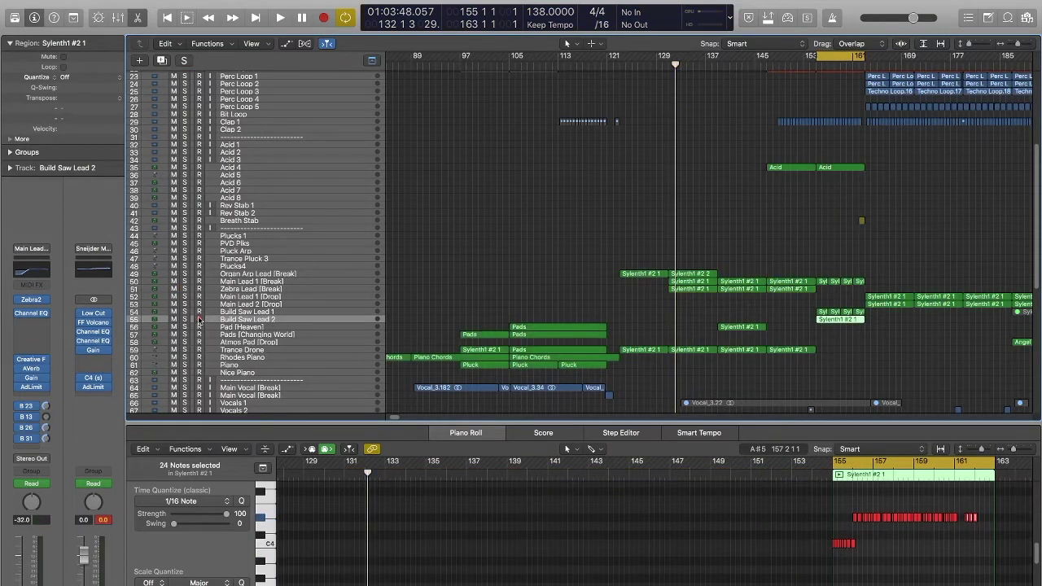
{"action": "key", "text": "s"}
{"action": "key", "text": "space"}
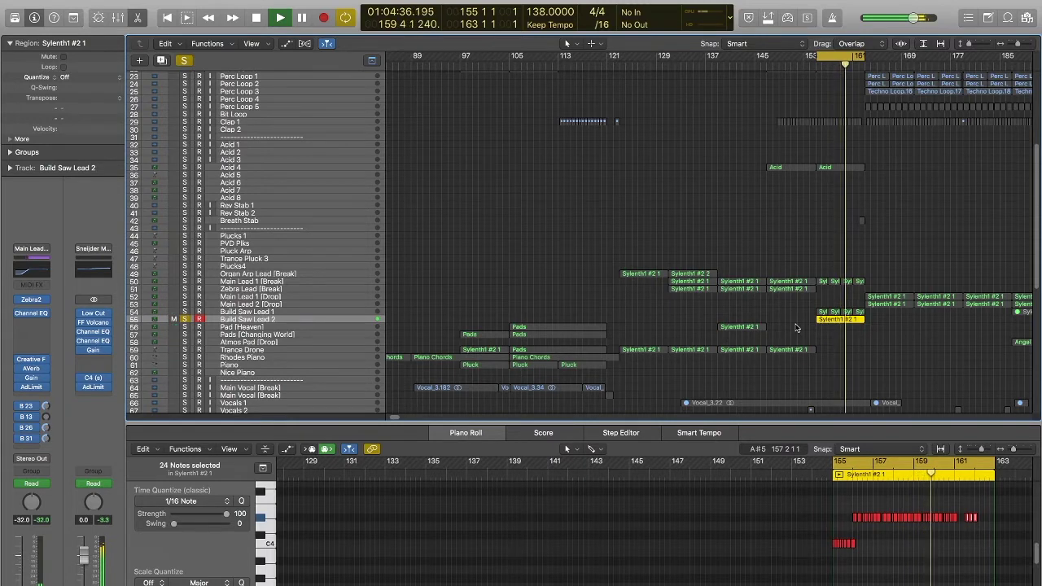
- Add Build Saw Lead 1 and Main Lead 1 [Break] to the solo, and compare the sound with and without both saw leads
{"action": "left_click", "coordinate": [185, 312]}
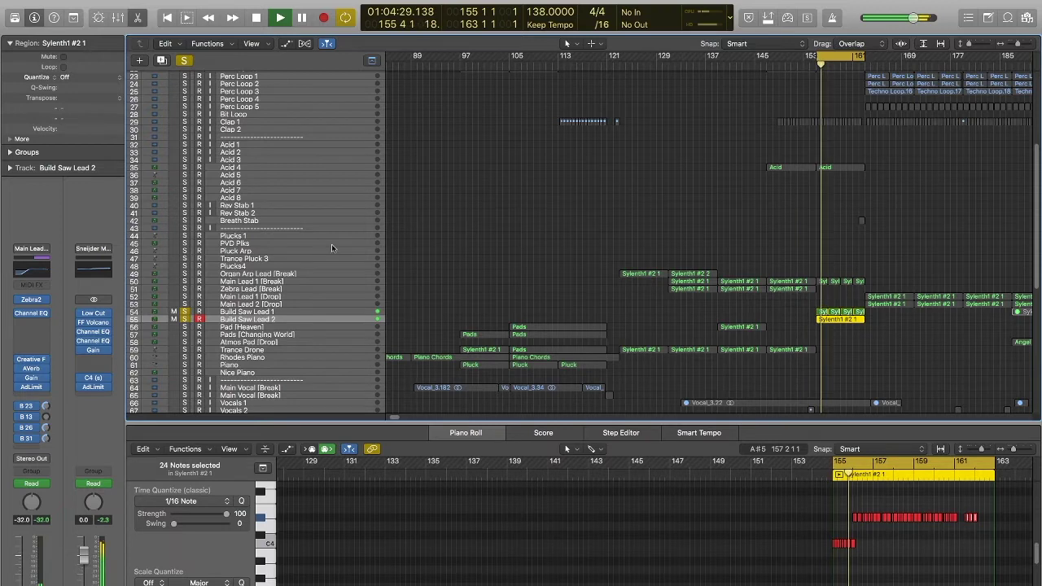
{"action": "left_click", "coordinate": [185, 282]}
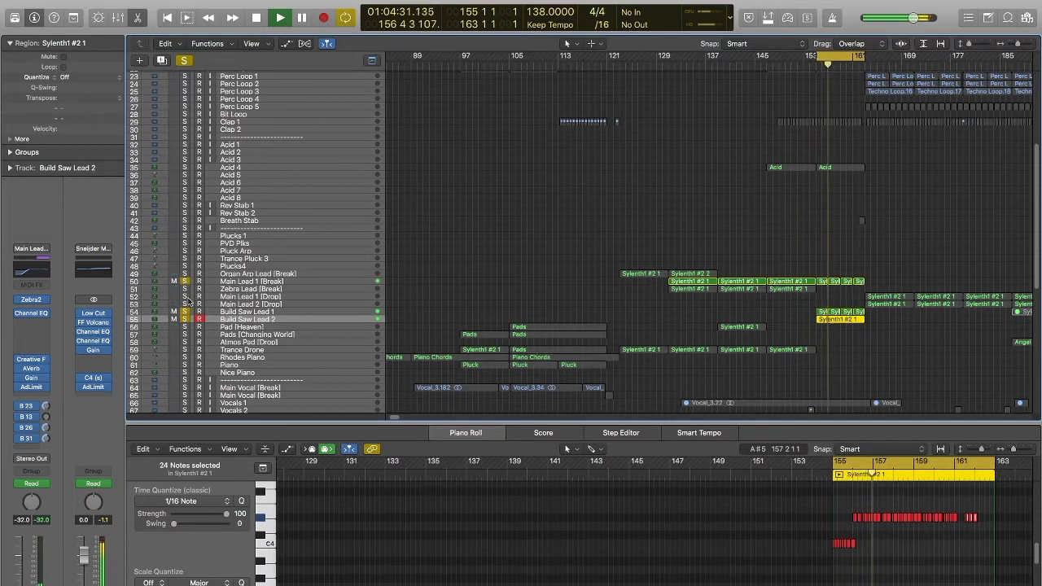
{"action": "left_click", "coordinate": [186, 312]}
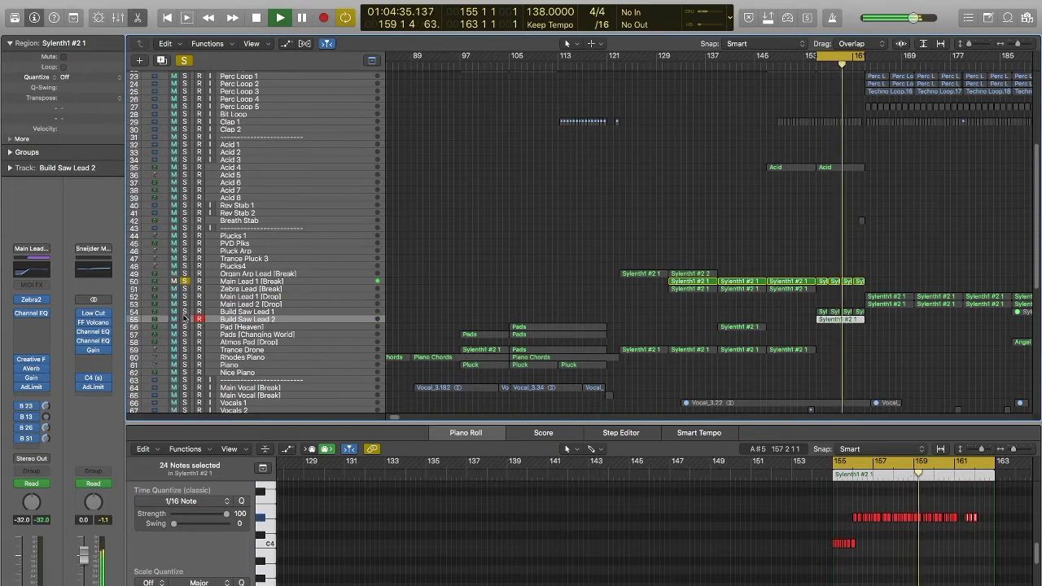
{"action": "left_click_drag", "start_coordinate": [185, 312], "coordinate": [186, 319]}
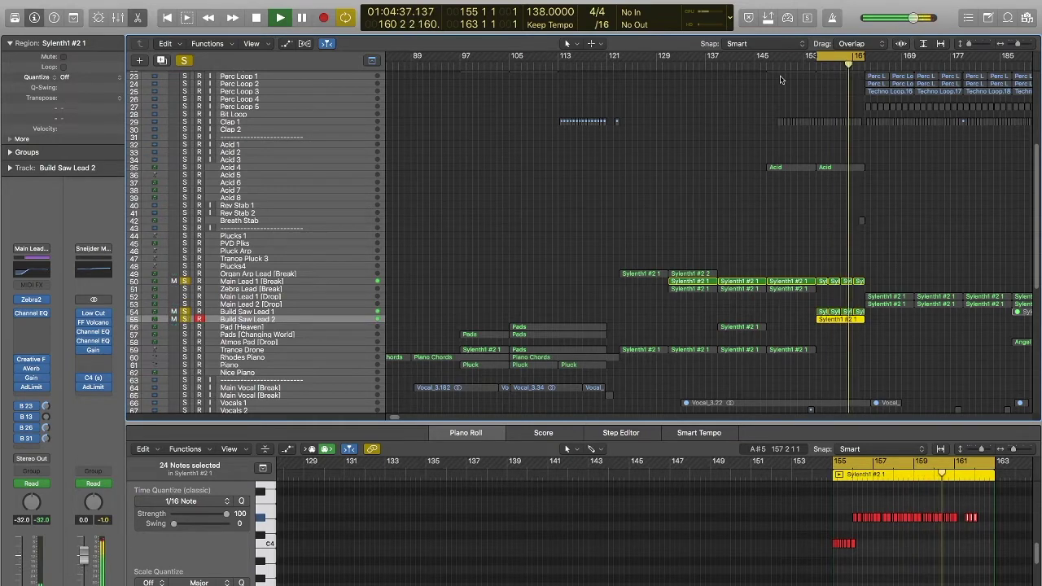
- Stop playback, extend the cycle range to bars 147–169, and play the full mix with all solos cleared
{"action": "key", "text": "space"}
{"action": "left_click_drag", "start_coordinate": [819, 57], "coordinate": [767, 57]}
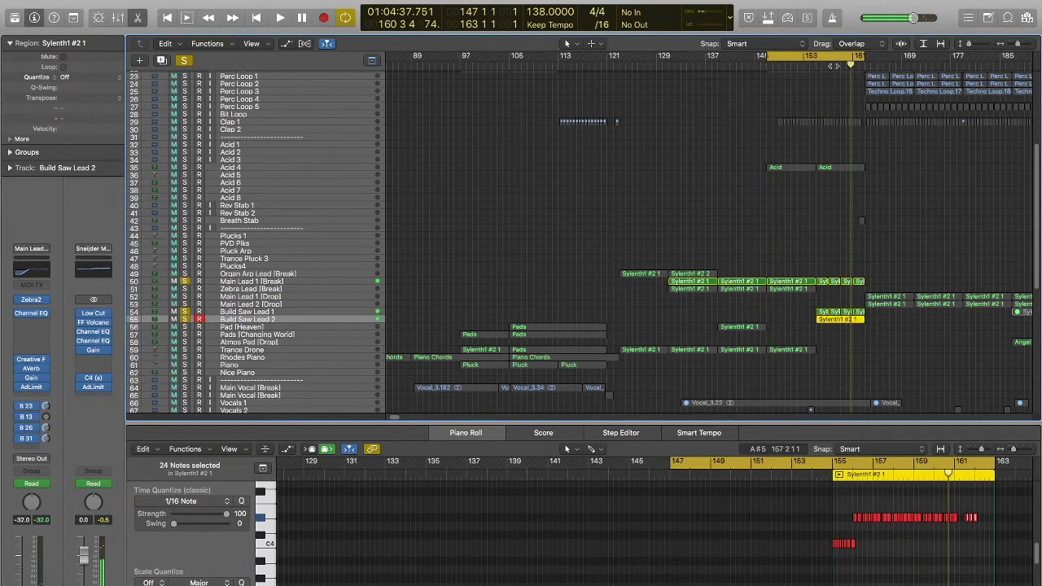
{"action": "left_click_drag", "start_coordinate": [868, 57], "coordinate": [900, 57]}
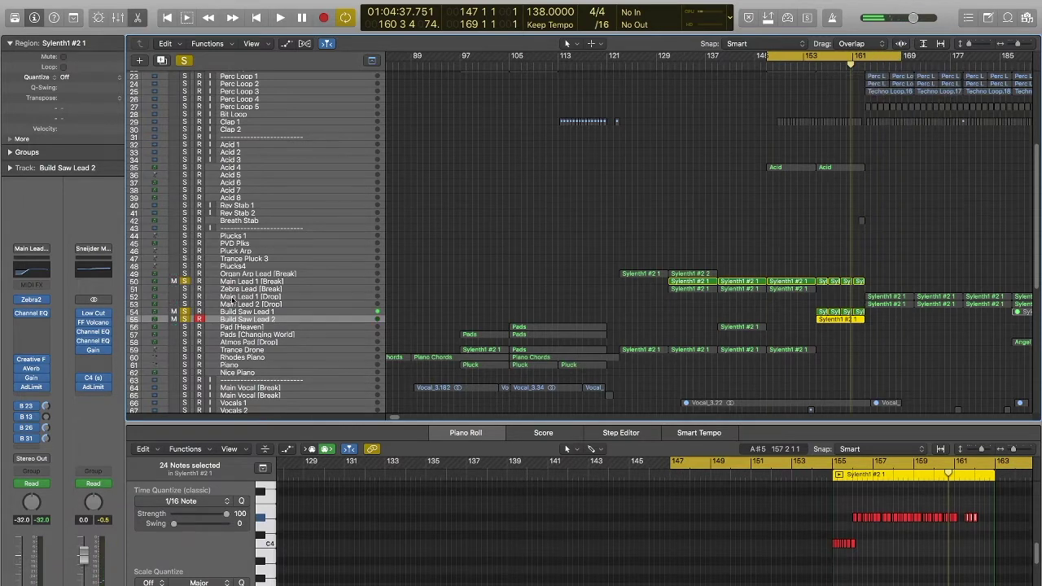
{"action": "left_click", "coordinate": [185, 281], "text": "alt"}
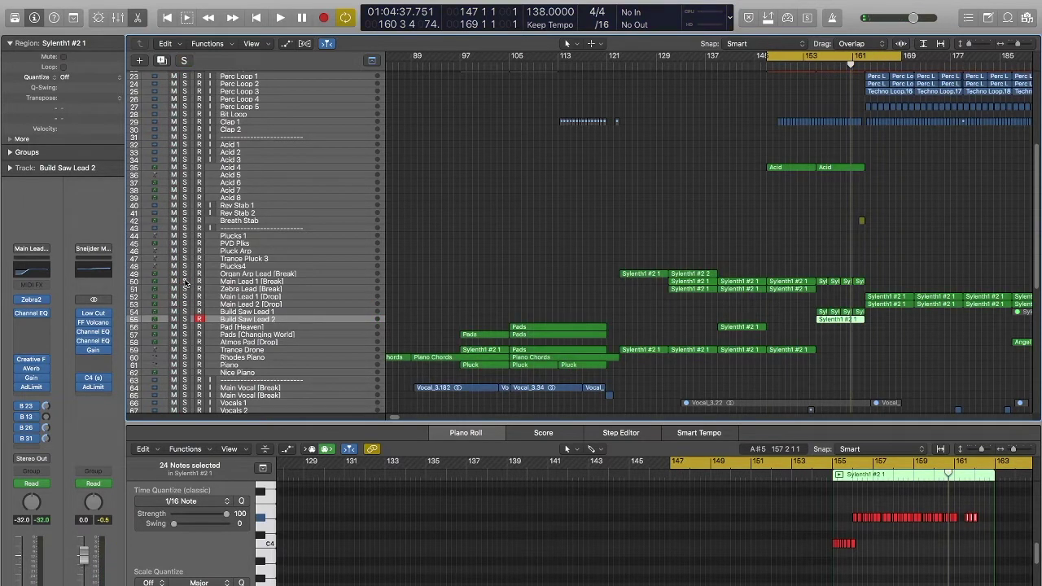
{"action": "key", "text": "space"}
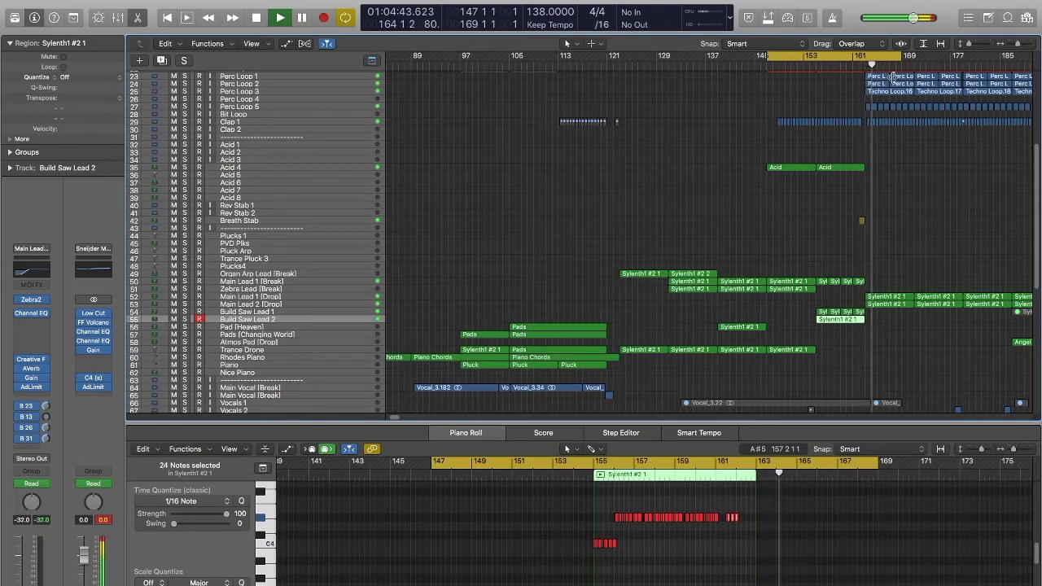
- Extend the cycle range's end to bar 171, then select Acid 4 and play it soloed
{"action": "left_click_drag", "start_coordinate": [901, 55], "coordinate": [909, 55]}
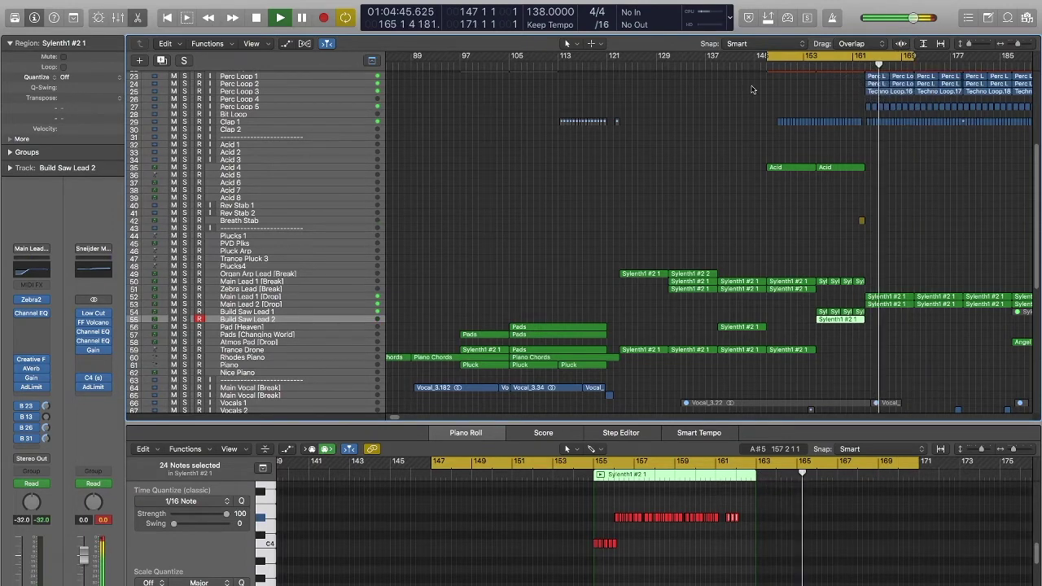
{"action": "left_click", "coordinate": [765, 56]}
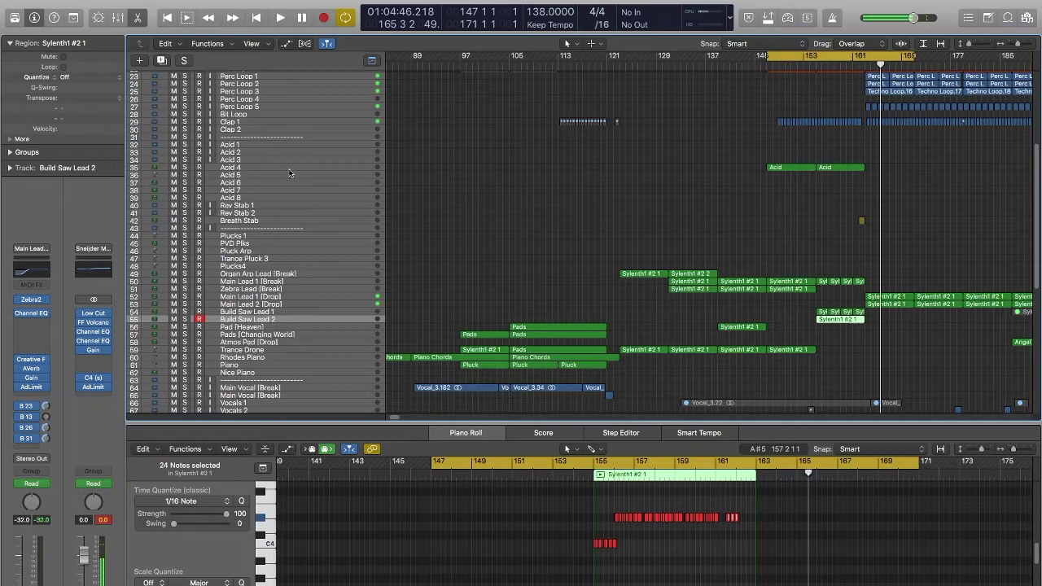
{"action": "left_click", "coordinate": [184, 168]}
{"action": "left_click", "coordinate": [234, 168]}
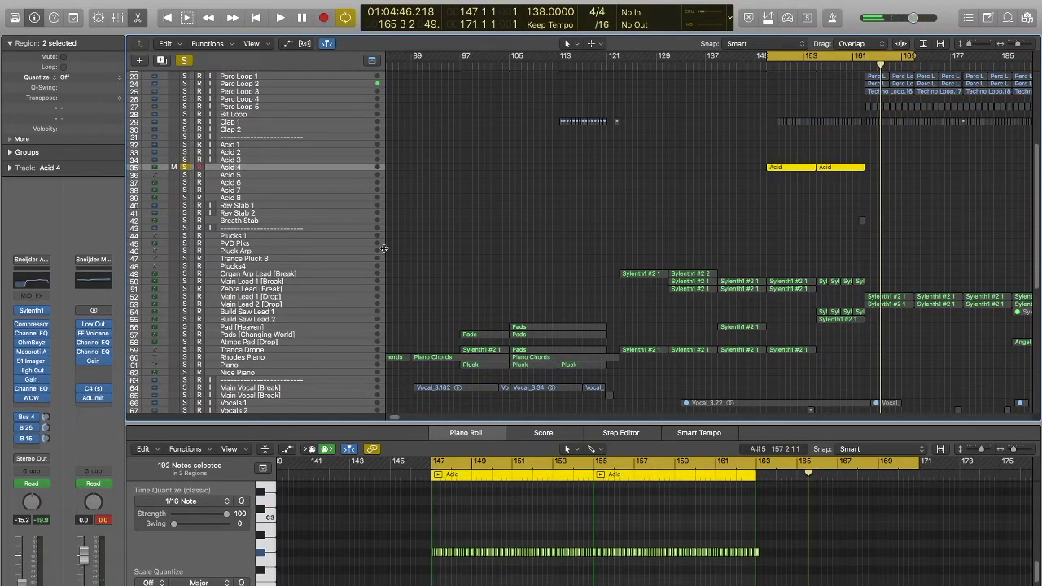
{"action": "key", "text": "space"}
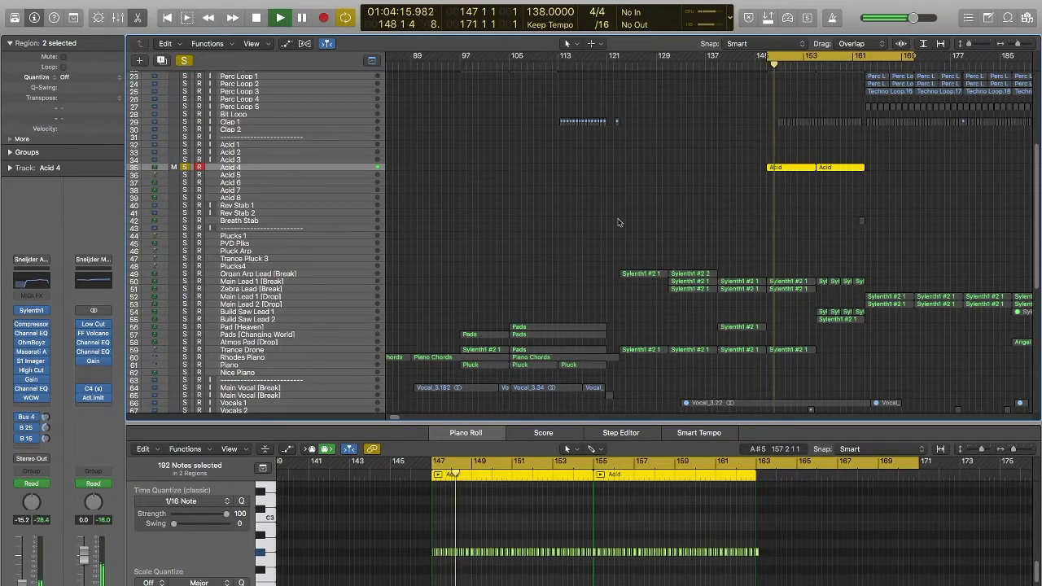
- View Acid 4's Sylenth1 filter cutoff automation in an enlarged track view, and return to the compact track list
{"action": "key", "text": "a"}
{"action": "key", "text": "super+Down"}
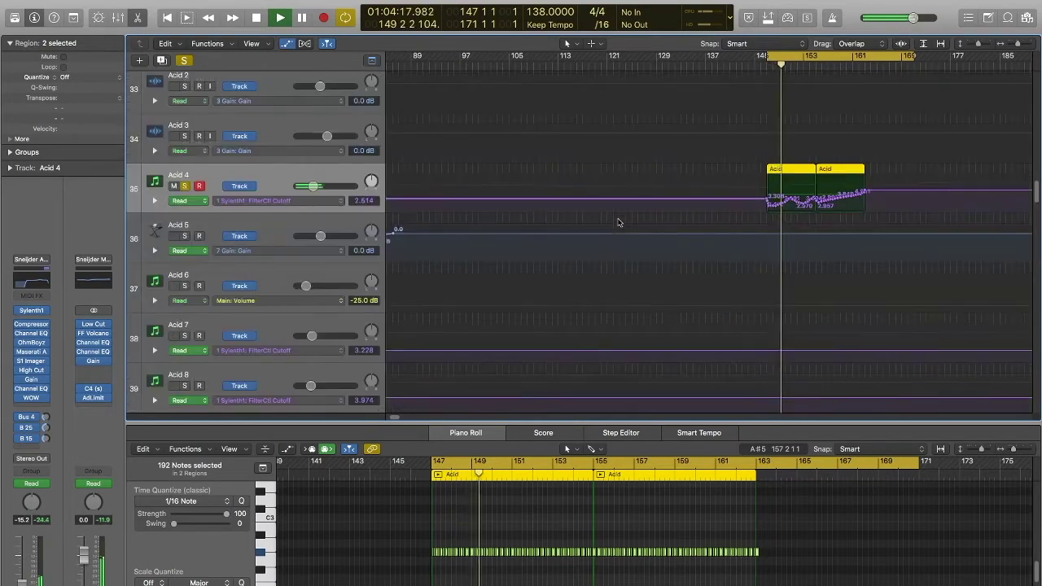
{"action": "key", "text": "a"}
{"action": "key", "text": "super+Up"}
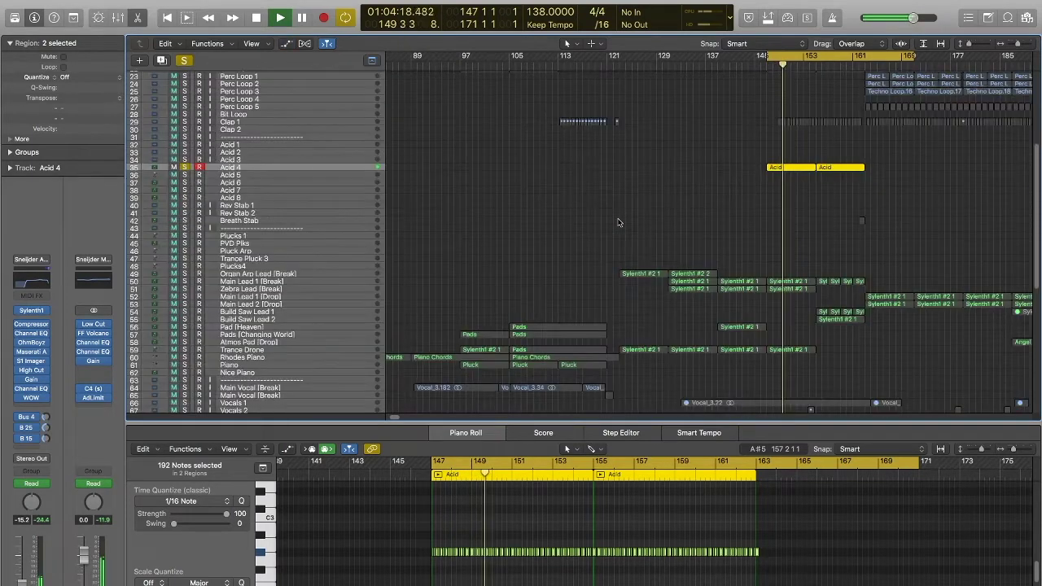
- Compare Acid 4 soloed against the full mix during playback, jumping ahead to around bar 157
{"action": "left_click", "coordinate": [184, 168]}
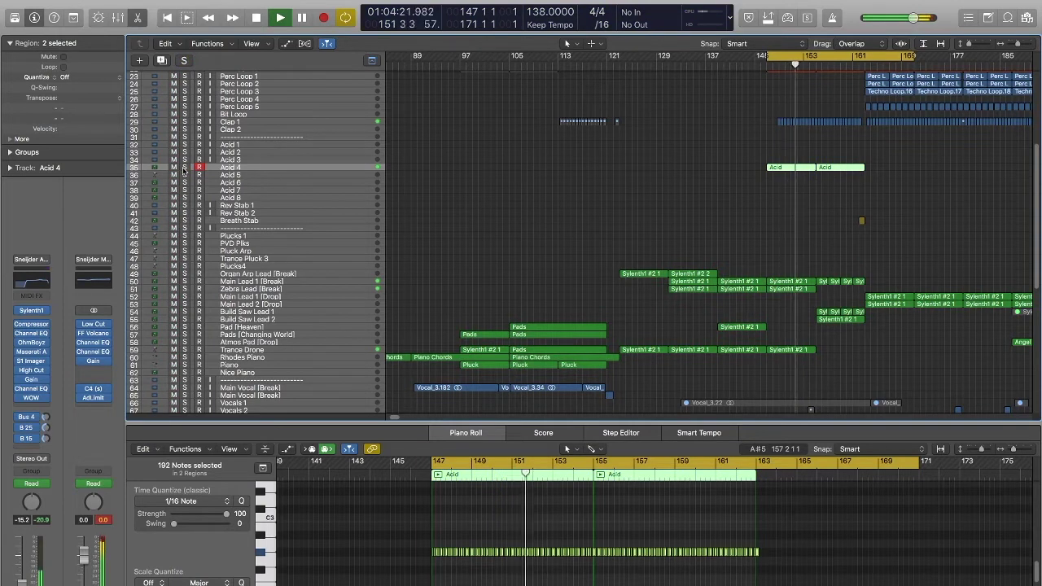
{"action": "left_click", "coordinate": [184, 168]}
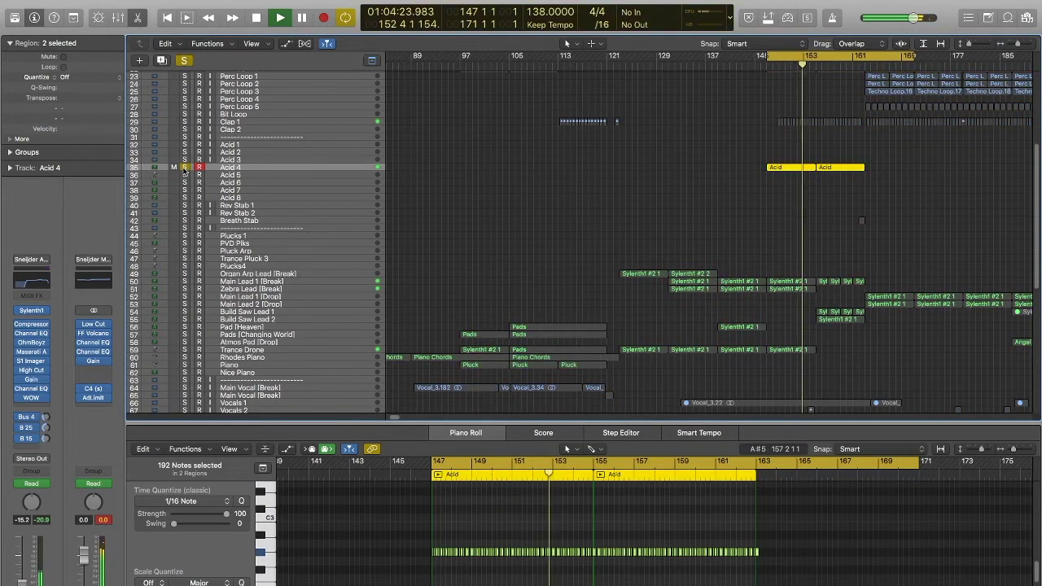
{"action": "left_click", "coordinate": [829, 66]}
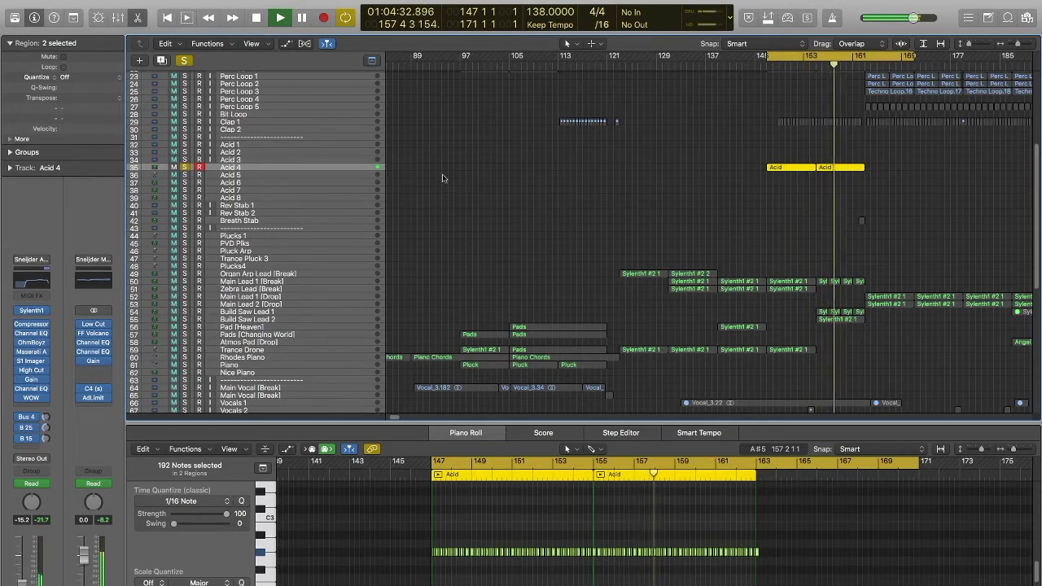
{"action": "left_click", "coordinate": [184, 168]}
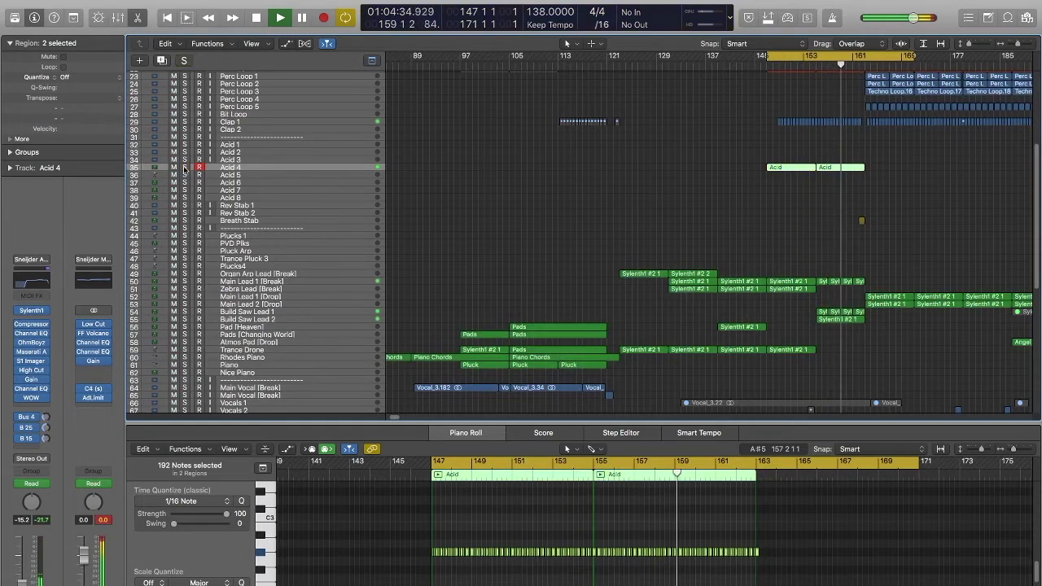
{"action": "left_click", "coordinate": [184, 168]}
{"action": "left_click", "coordinate": [184, 168]}
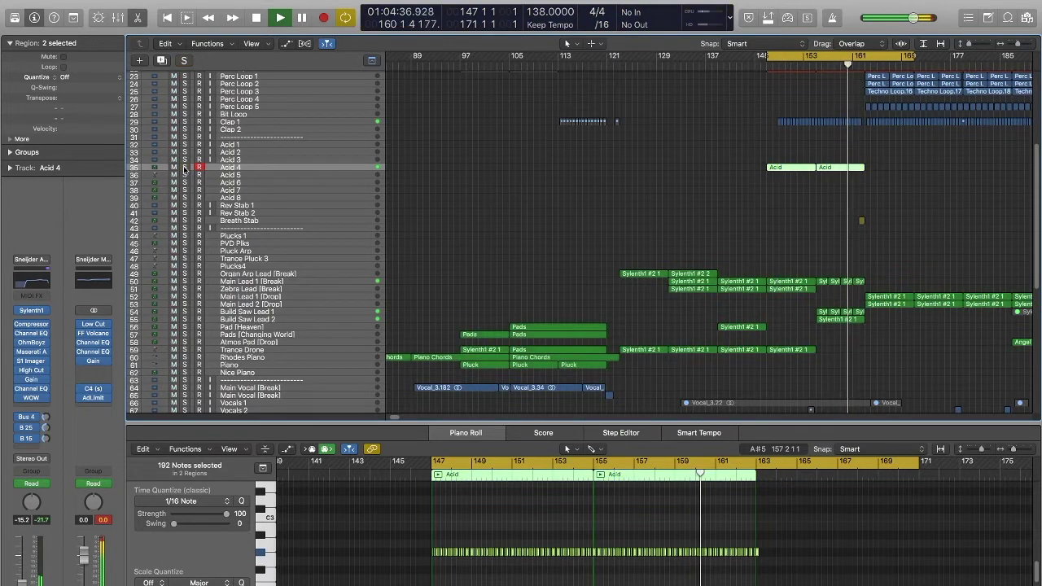
{"action": "left_click", "coordinate": [184, 167]}
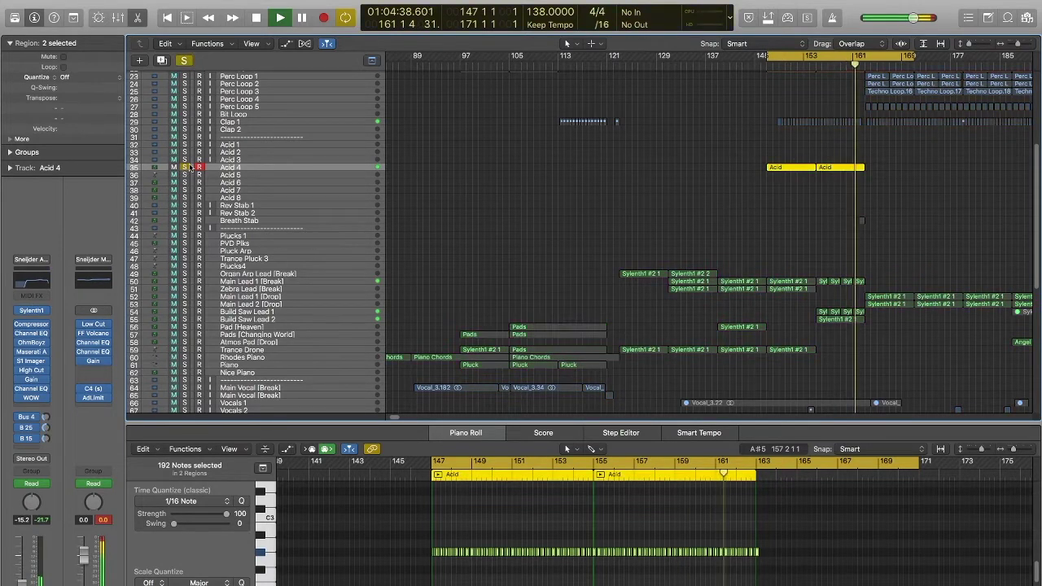
- Open the master channel's Low Cut, watch its frequency automation while playing the full mix through the build-up, and close it
{"action": "left_click", "coordinate": [94, 324]}
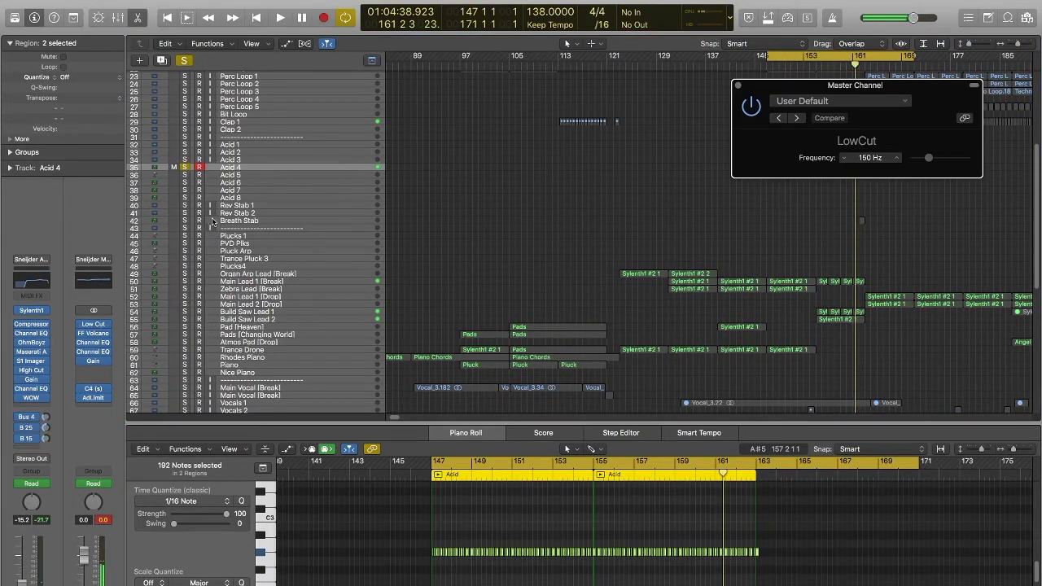
{"action": "left_click", "coordinate": [187, 168]}
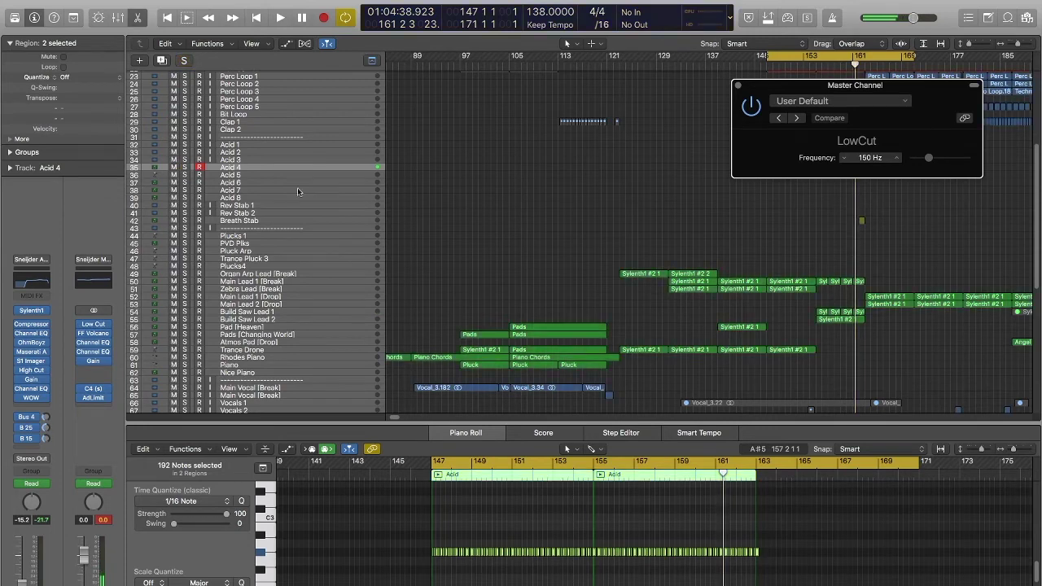
{"action": "left_click_drag", "start_coordinate": [872, 96], "coordinate": [595, 109]}
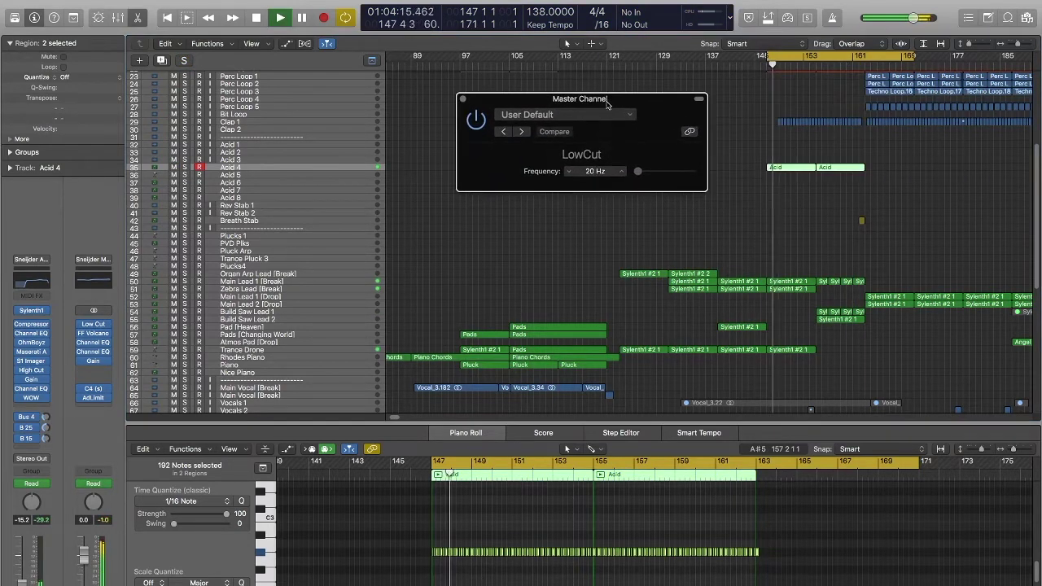
{"action": "left_click", "coordinate": [837, 65]}
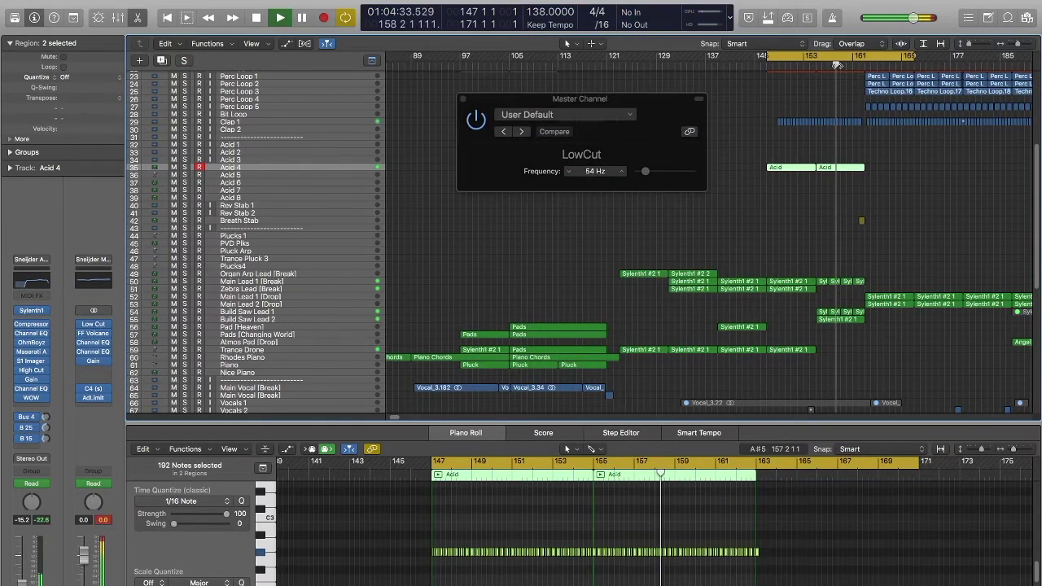
{"action": "left_click_drag", "start_coordinate": [837, 65], "coordinate": [853, 65]}
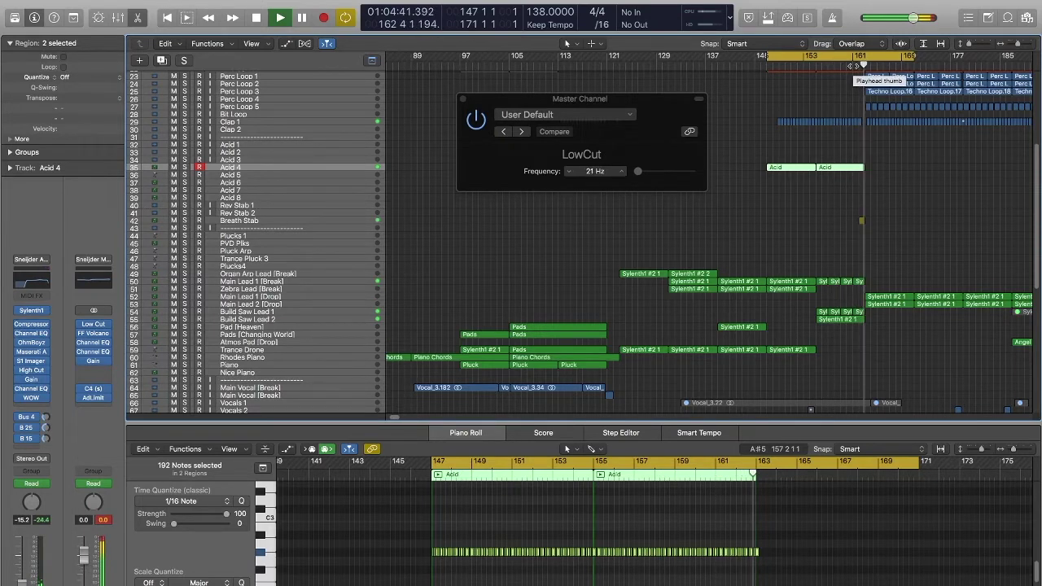
{"action": "key", "text": "super+w"}
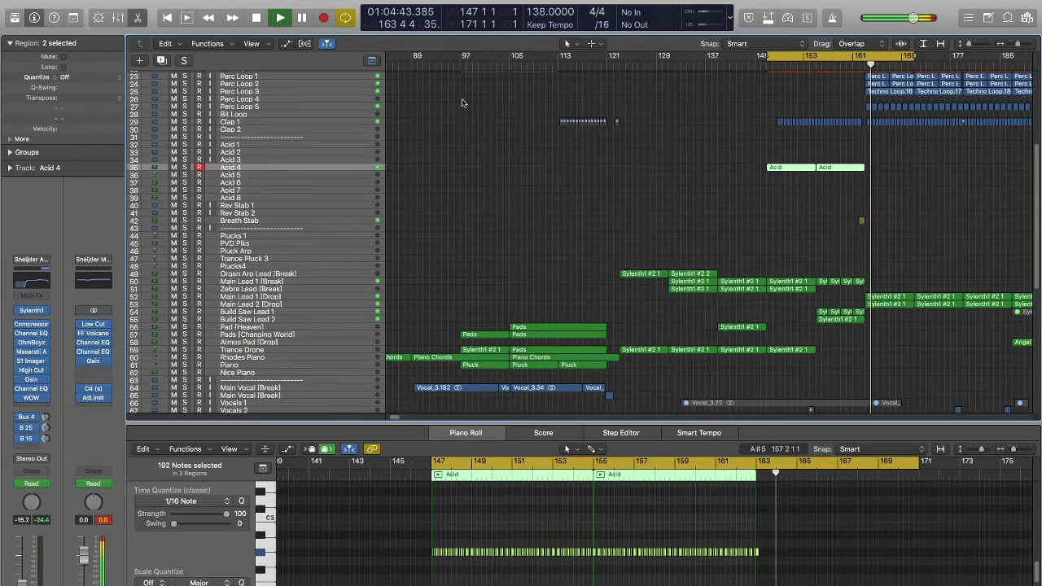
- Stop playback, try soloing Vocal Delay 5 with the cycle starting at bar 148, and return the cycle start to bar 147
{"action": "key", "text": "space"}
{"action": "left_click_drag", "start_coordinate": [1032, 170], "coordinate": [1038, 285]}
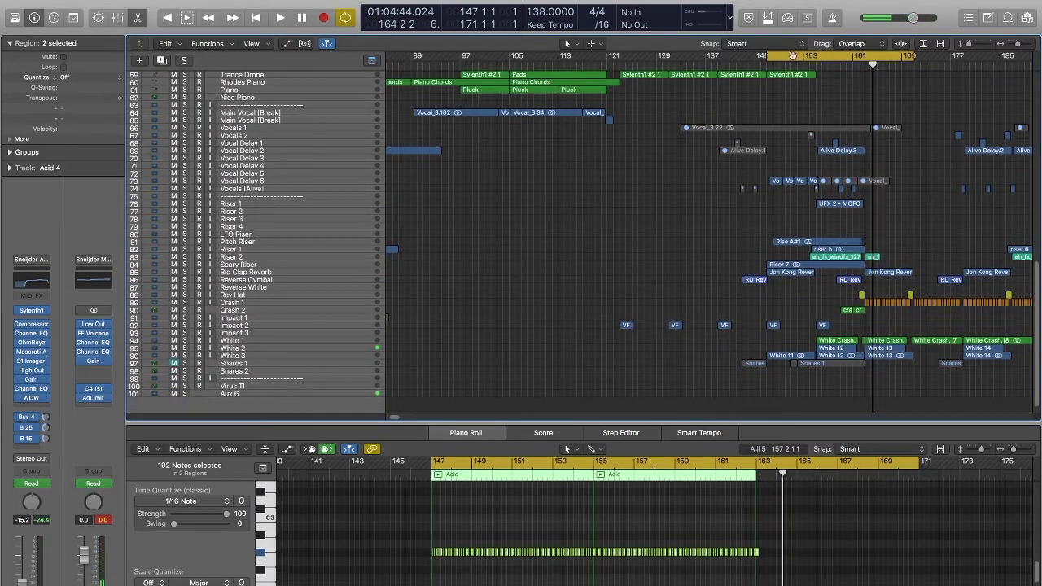
{"action": "left_click_drag", "start_coordinate": [764, 58], "coordinate": [772, 57]}
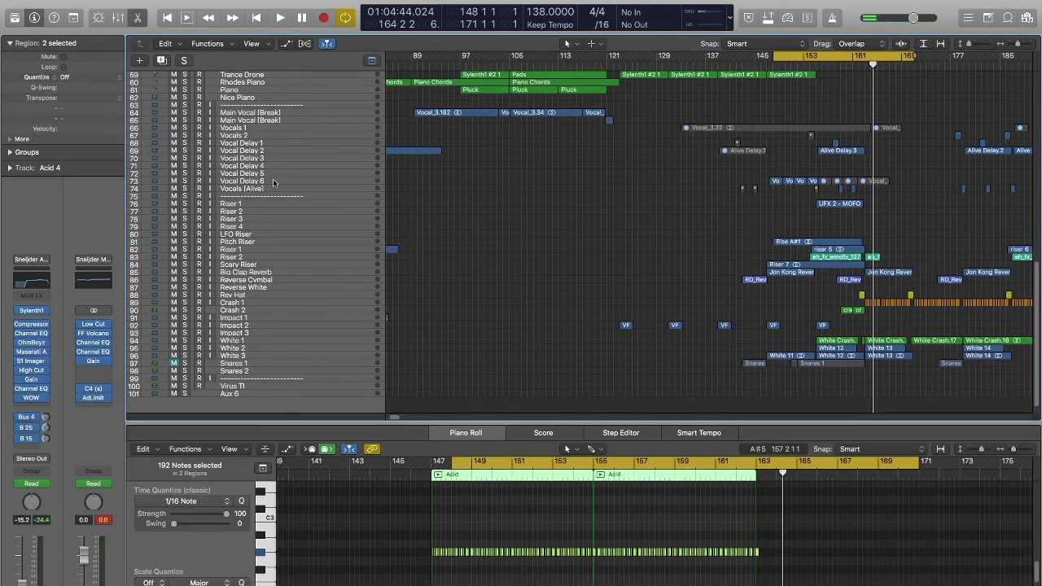
{"action": "left_click", "coordinate": [184, 174]}
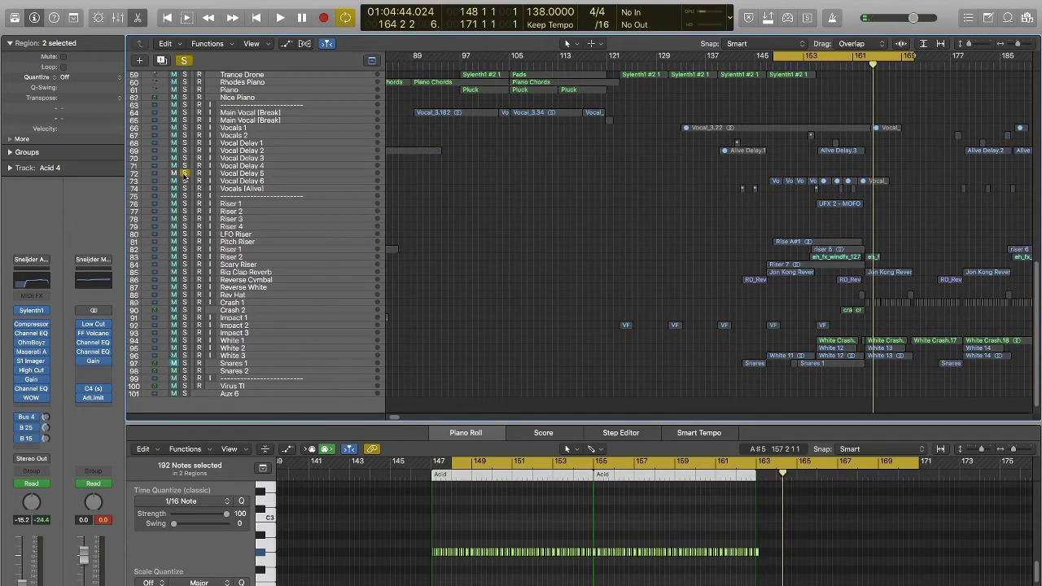
{"action": "left_click", "coordinate": [231, 177]}
{"action": "left_click", "coordinate": [184, 173]}
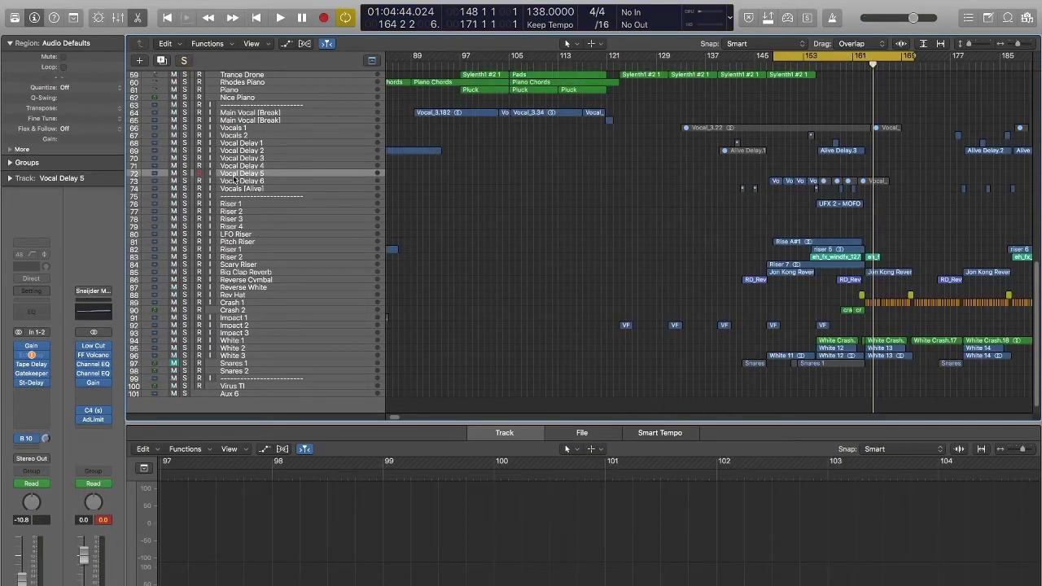
{"action": "left_click", "coordinate": [235, 178]}
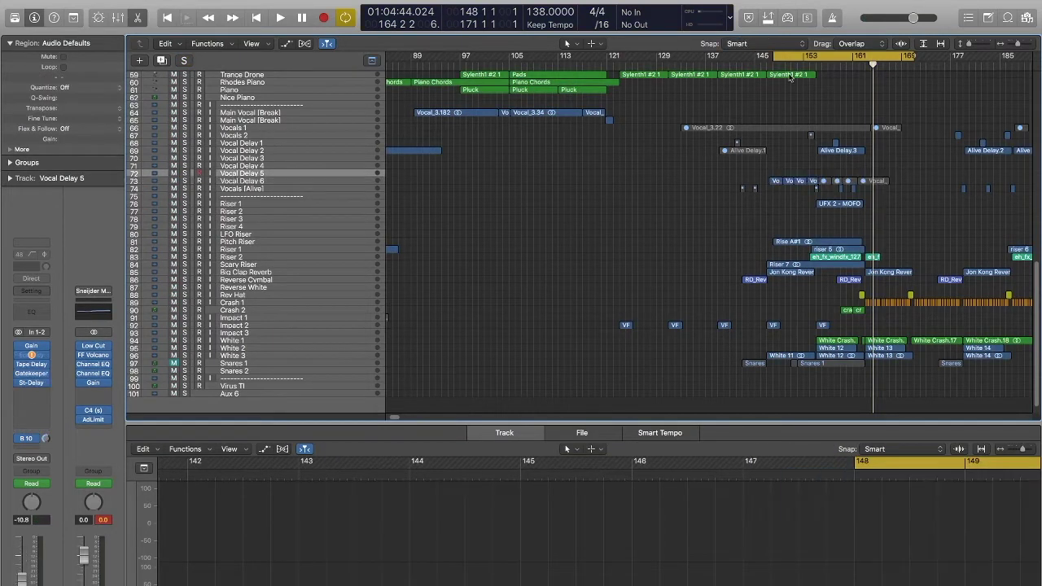
{"action": "left_click_drag", "start_coordinate": [772, 59], "coordinate": [766, 59]}
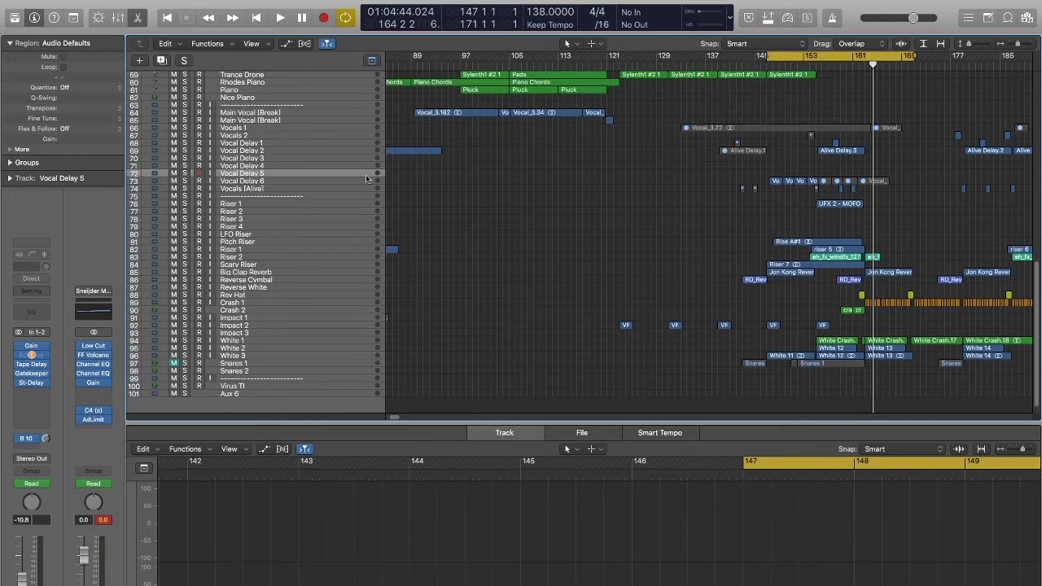
- Play Vocal Delay 6 soloed from bar 147, select the track, and bring back the full mix while playback continues
{"action": "left_click", "coordinate": [184, 181]}
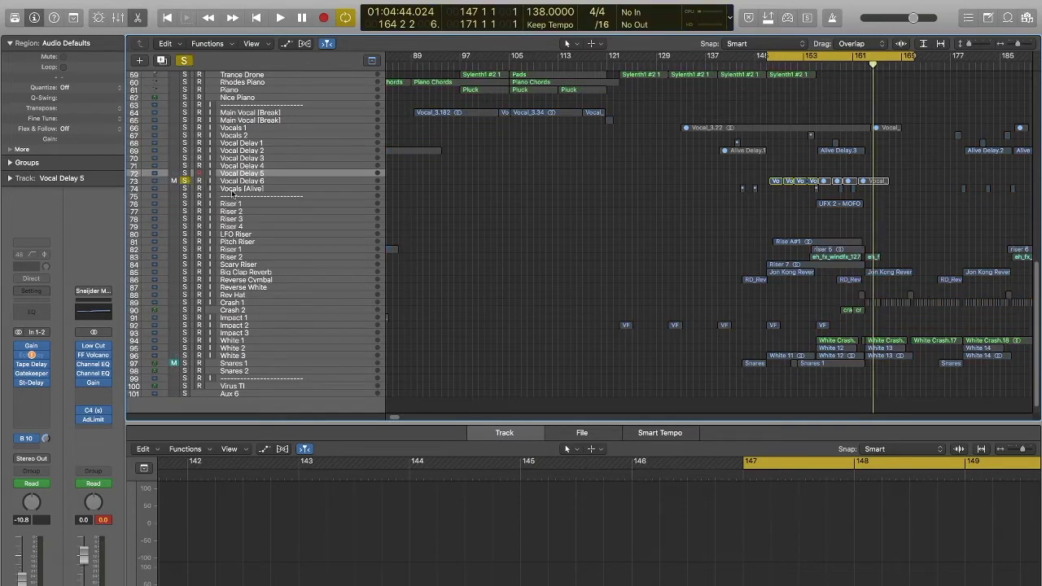
{"action": "key", "text": "space"}
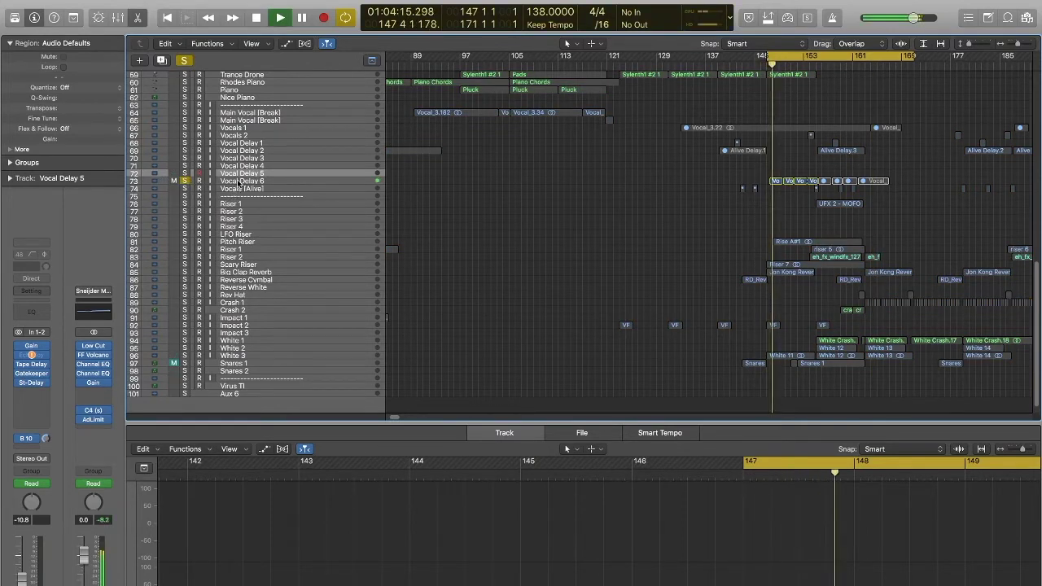
{"action": "left_click", "coordinate": [237, 181]}
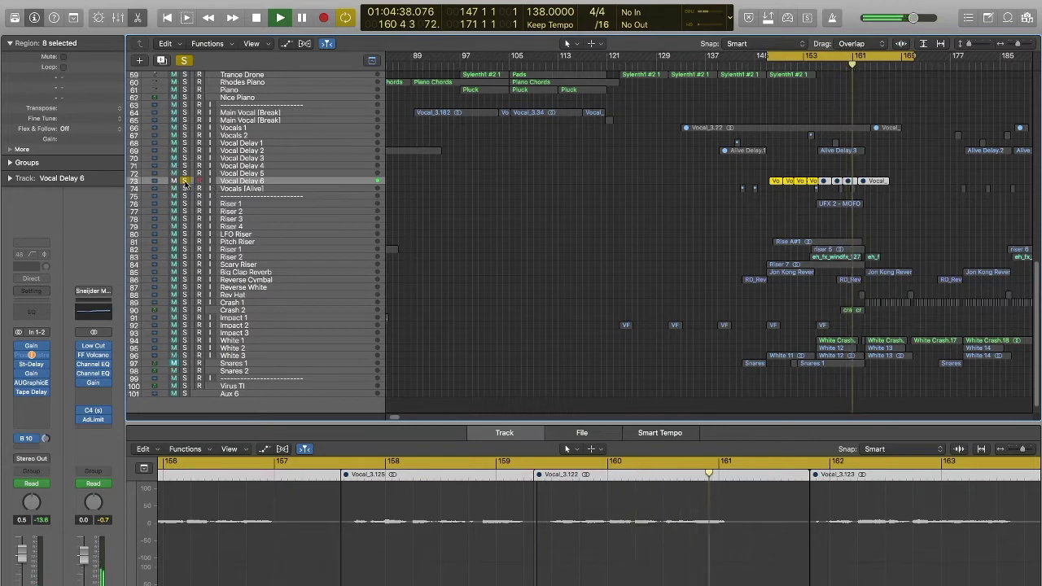
{"action": "left_click", "coordinate": [185, 181]}
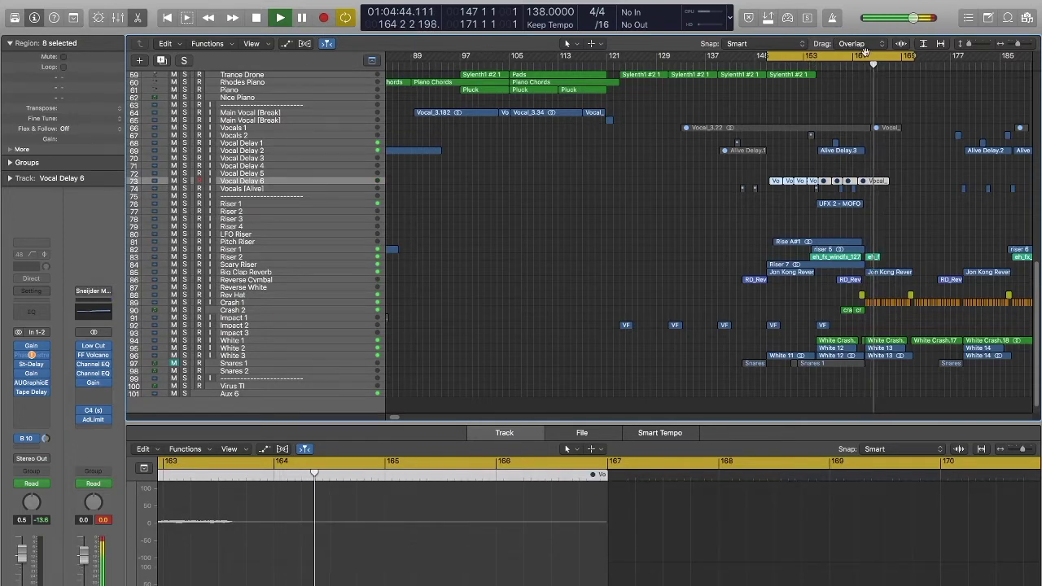
- Set the cycle range to bars 163 through 179 over the drop while the full mix plays
{"action": "left_click_drag", "start_coordinate": [876, 59], "coordinate": [907, 59]}
{"action": "scroll", "coordinate": [896, 73], "scroll_direction": "up", "scroll_amount": 10}
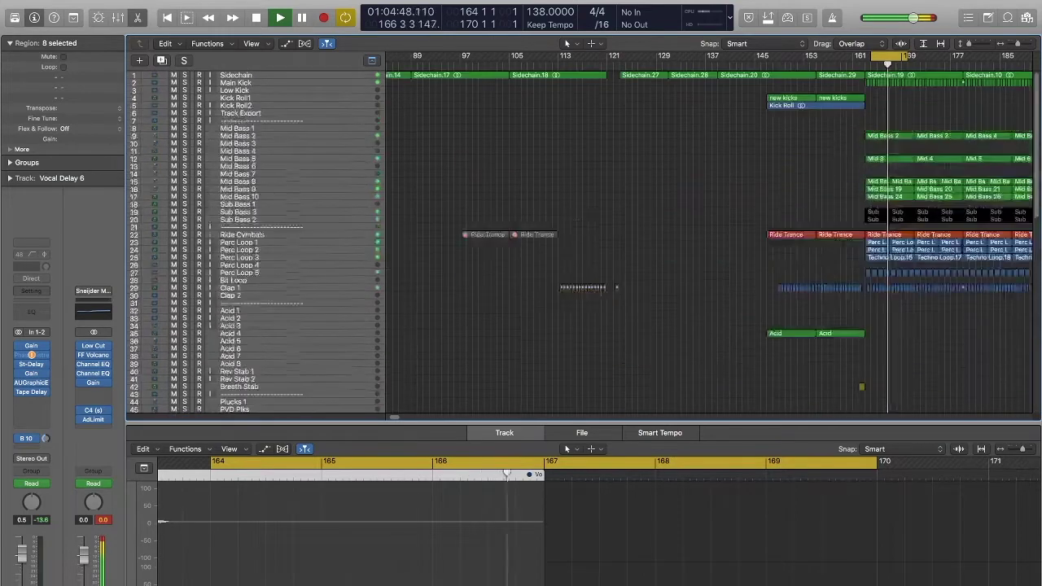
{"action": "left_click_drag", "start_coordinate": [903, 56], "coordinate": [896, 57]}
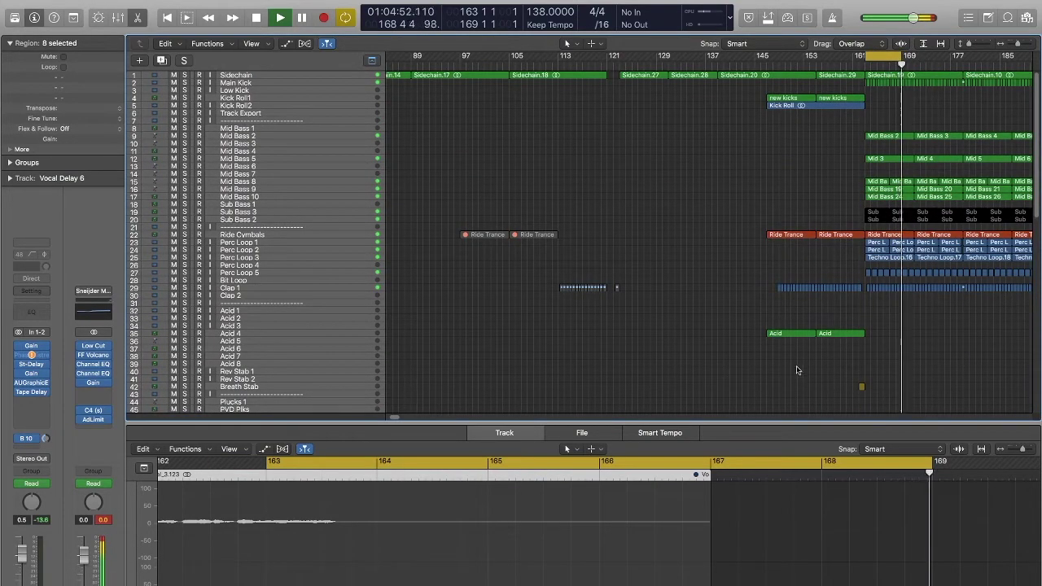
{"action": "left_click_drag", "start_coordinate": [912, 56], "coordinate": [965, 56]}
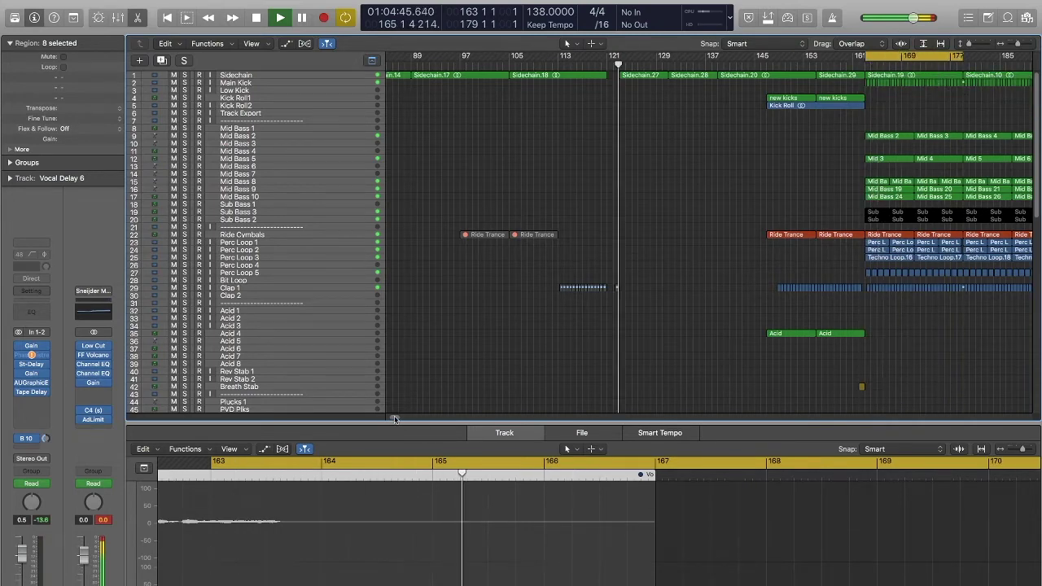
- Survey the drop's full arrangement across all tracks while it plays from bar 163, and stop playback
{"action": "scroll", "coordinate": [651, 293], "scroll_direction": "right", "scroll_amount": 10}
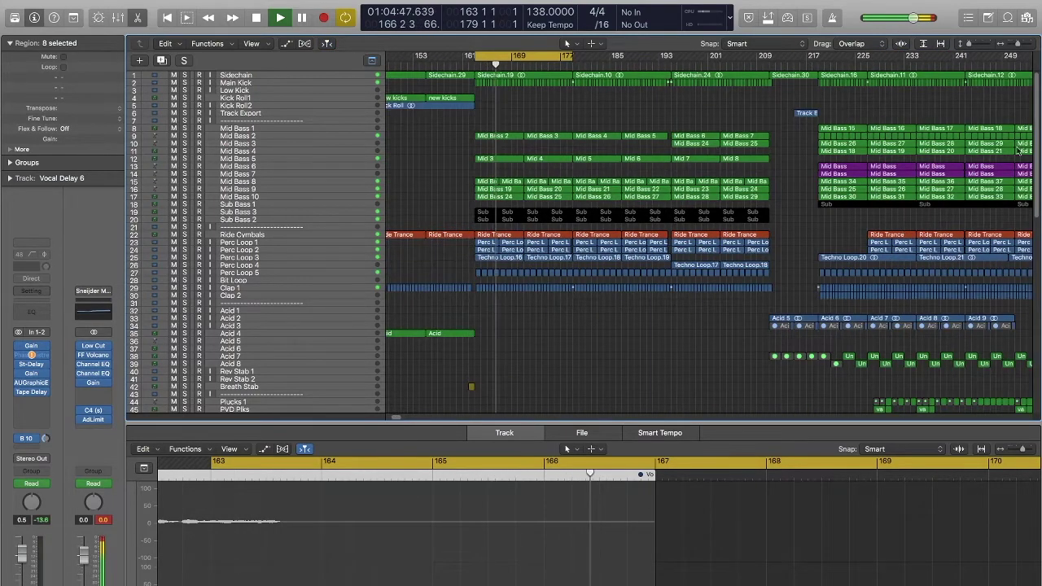
{"action": "scroll", "coordinate": [697, 286], "scroll_direction": "down", "scroll_amount": 10}
{"action": "scroll", "coordinate": [700, 244], "scroll_direction": "up", "scroll_amount": 10}
{"action": "key", "text": "space"}
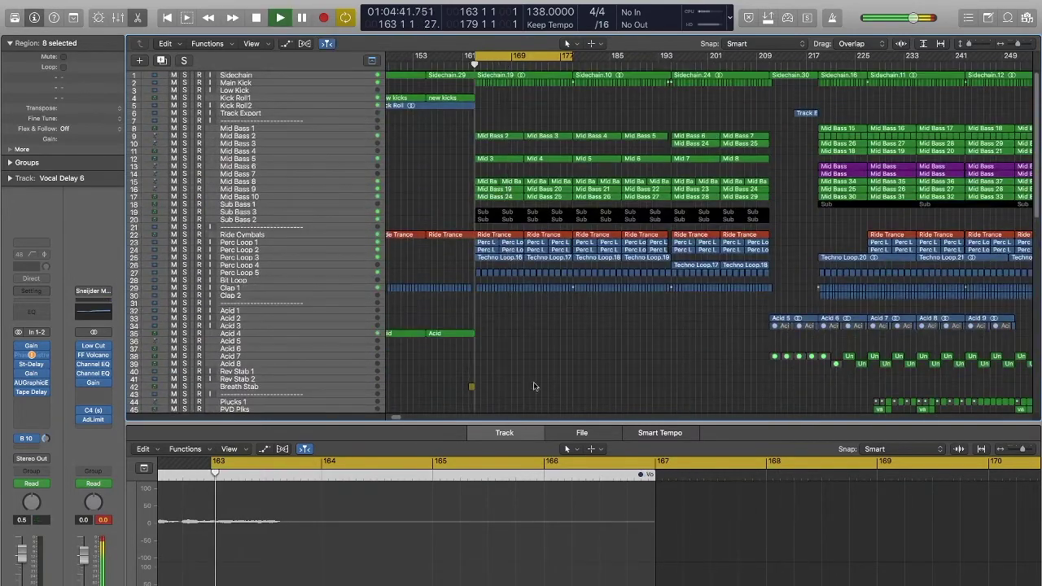
{"action": "scroll", "coordinate": [1023, 316], "scroll_direction": "down", "scroll_amount": 7}
{"action": "scroll", "coordinate": [1023, 316], "scroll_direction": "down", "scroll_amount": 5}
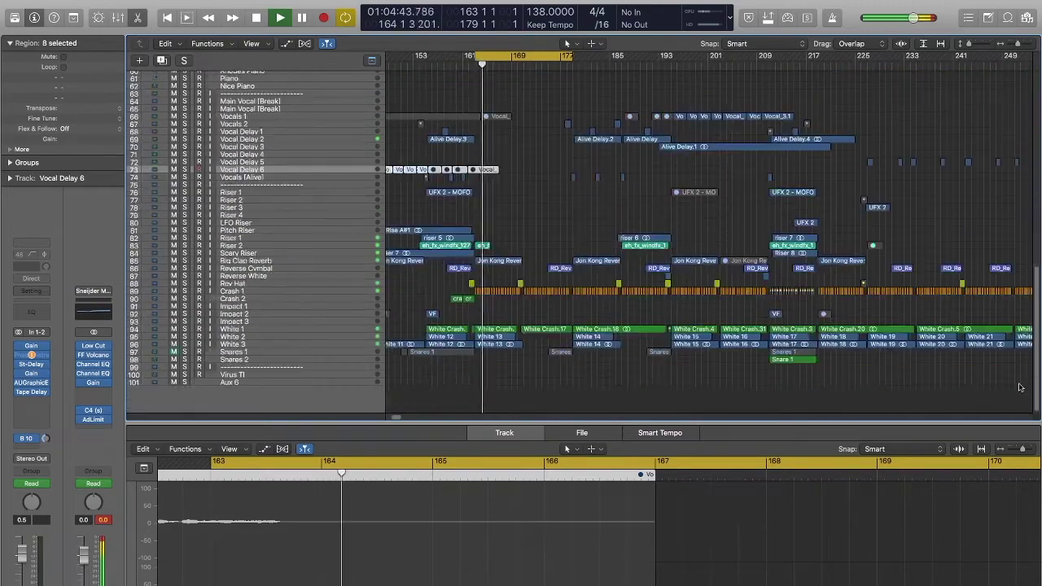
{"action": "scroll", "coordinate": [1030, 214], "scroll_direction": "up", "scroll_amount": 15}
{"action": "scroll", "coordinate": [1030, 214], "scroll_direction": "up", "scroll_amount": 5}
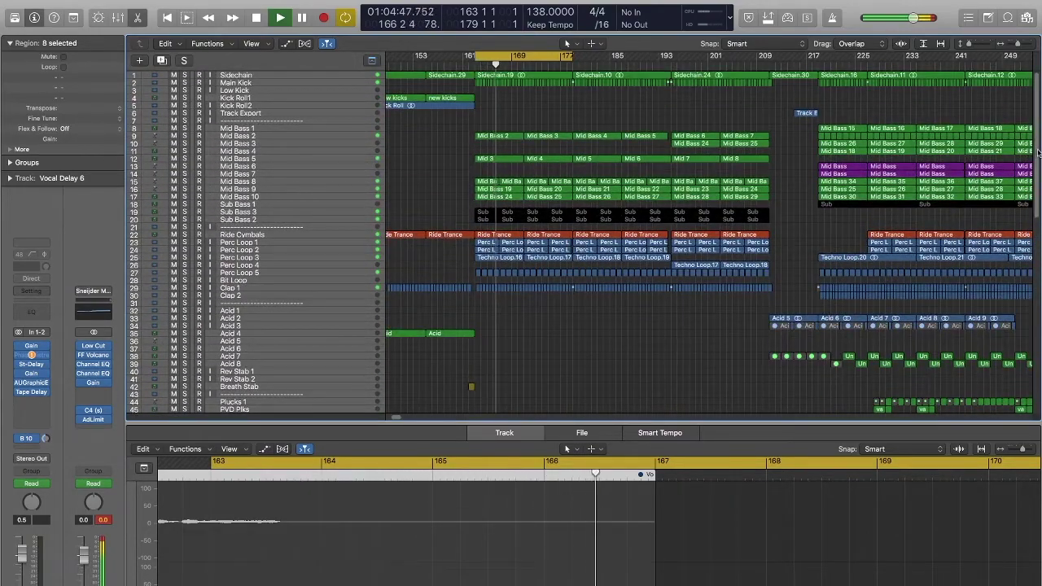
{"action": "scroll", "coordinate": [1030, 155], "scroll_direction": "down", "scroll_amount": 8}
{"action": "scroll", "coordinate": [1030, 155], "scroll_direction": "up", "scroll_amount": 8}
{"action": "key", "text": "space"}
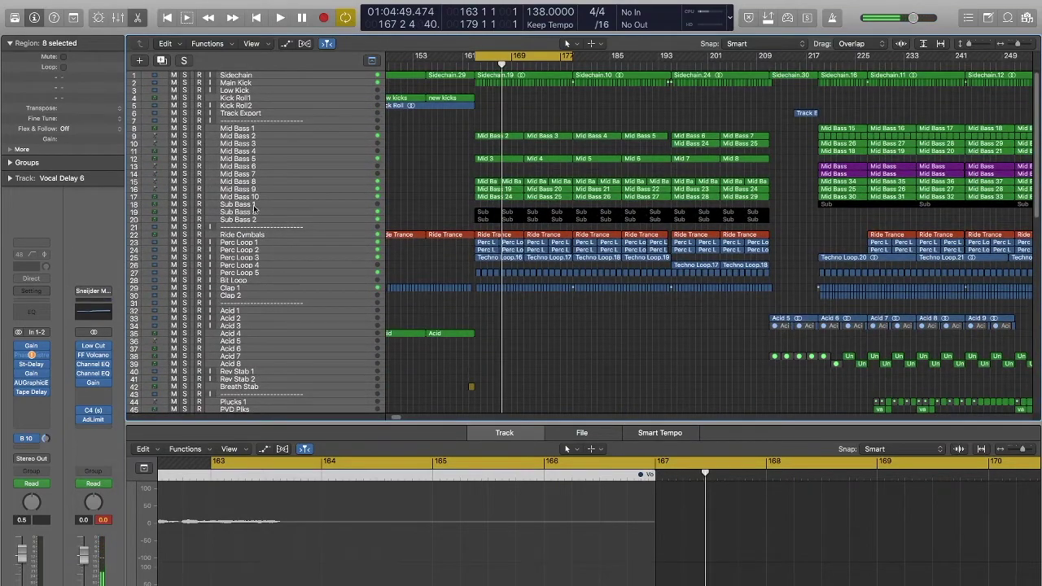
- Select Sub Bass 3 and view the notes of the first Sub regions on both sub bass tracks, ending on Sub Bass 3's region
{"action": "left_click", "coordinate": [321, 214]}
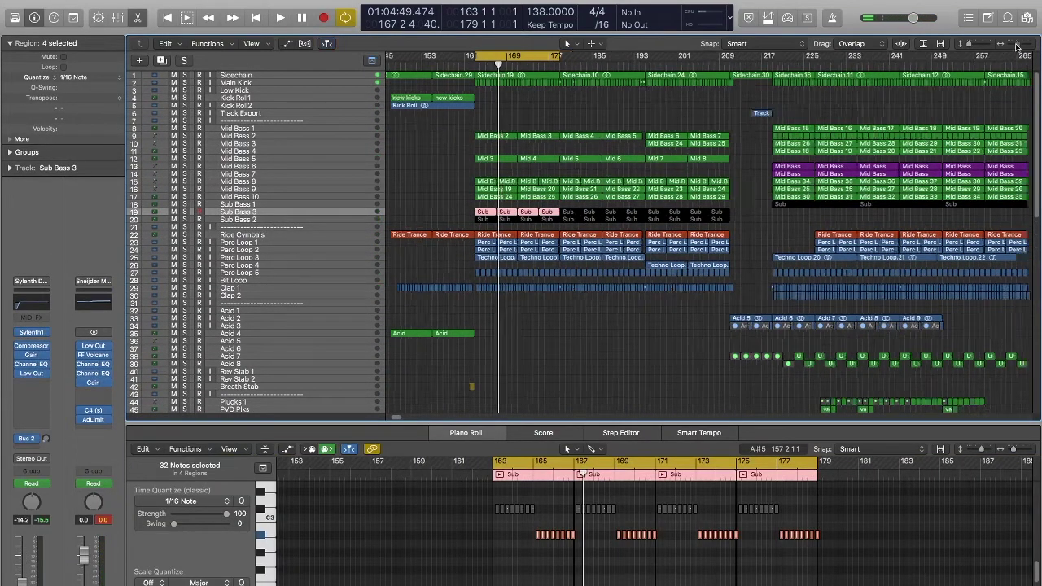
{"action": "key", "text": "super+Left"}
{"action": "key", "text": "super+Left"}
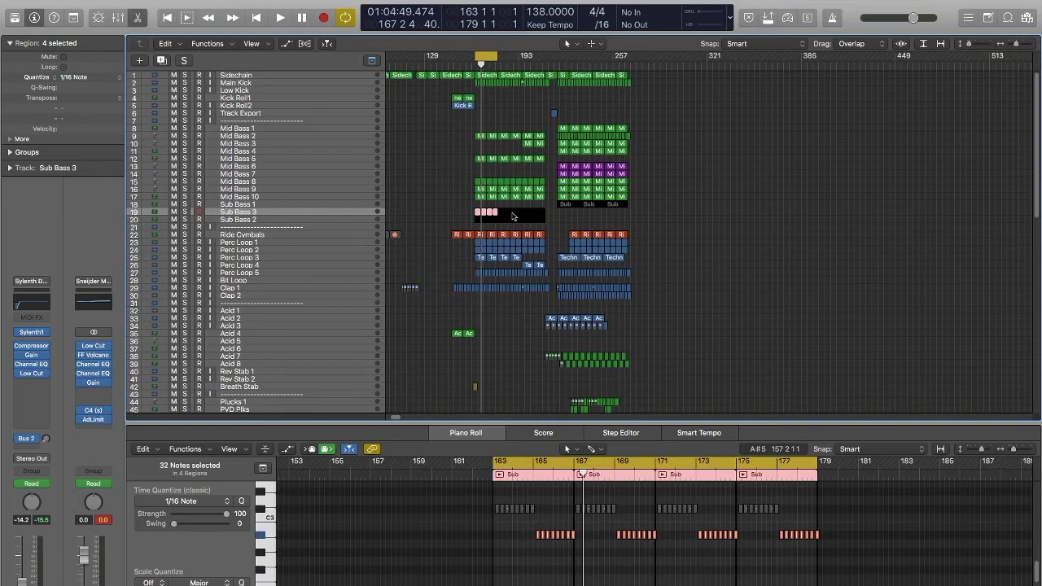
{"action": "left_click_drag", "start_coordinate": [1016, 45], "coordinate": [1022, 45]}
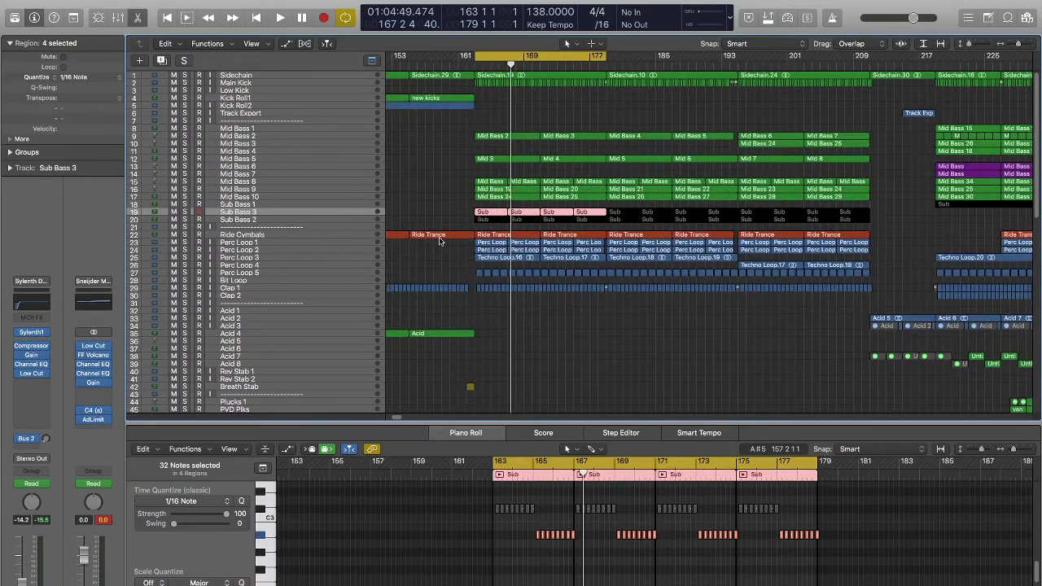
{"action": "left_click", "coordinate": [416, 220]}
{"action": "left_click_drag", "start_coordinate": [453, 209], "coordinate": [480, 223]}
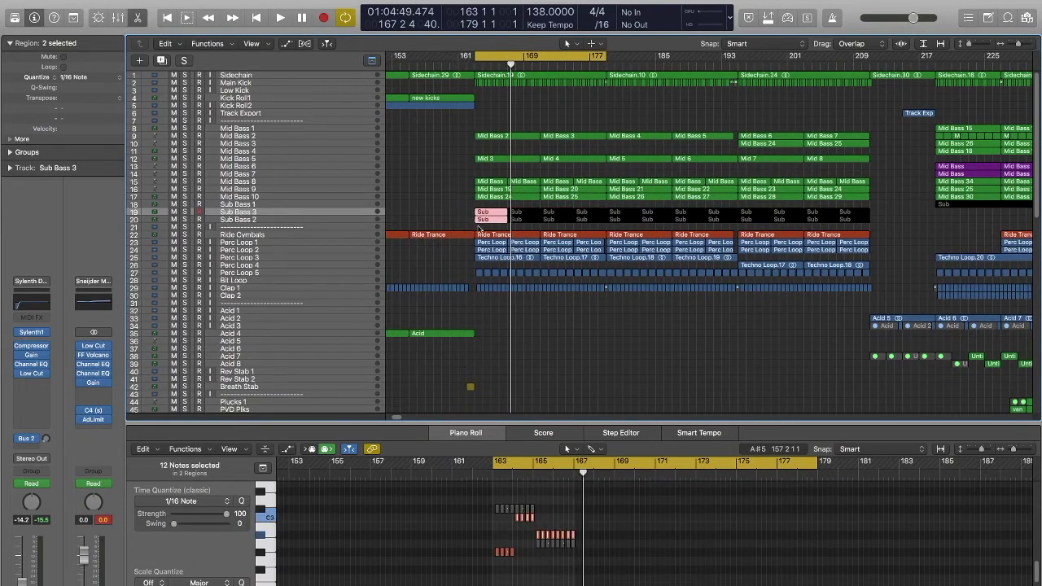
{"action": "left_click", "coordinate": [455, 226]}
{"action": "left_click", "coordinate": [487, 213]}
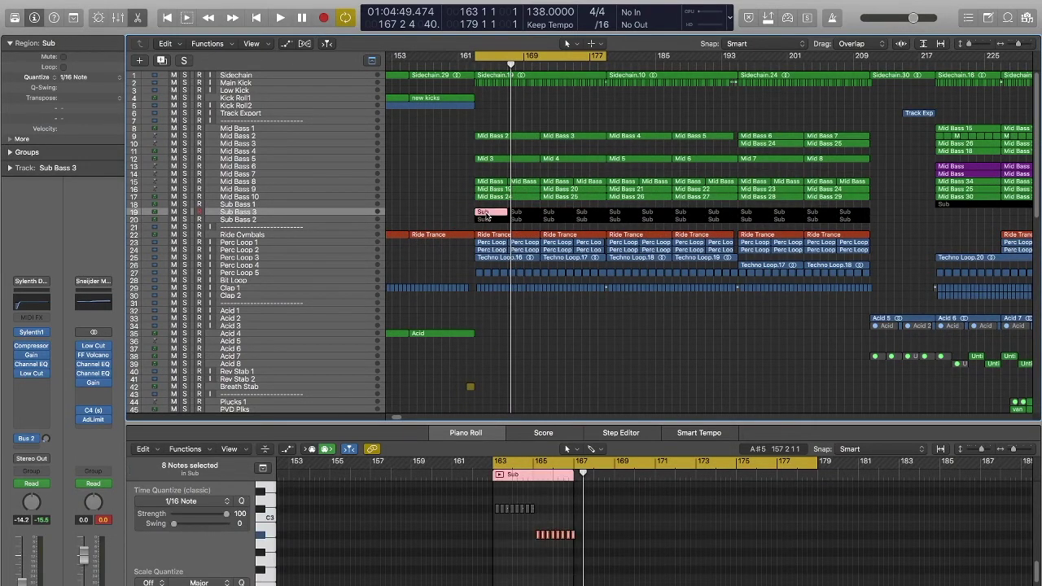
- Enlarge the Piano Roll and compare the notes of the first Sub regions on Sub Bass 3 and Sub Bass 2
{"action": "left_click_drag", "start_coordinate": [651, 421], "coordinate": [606, 298]}
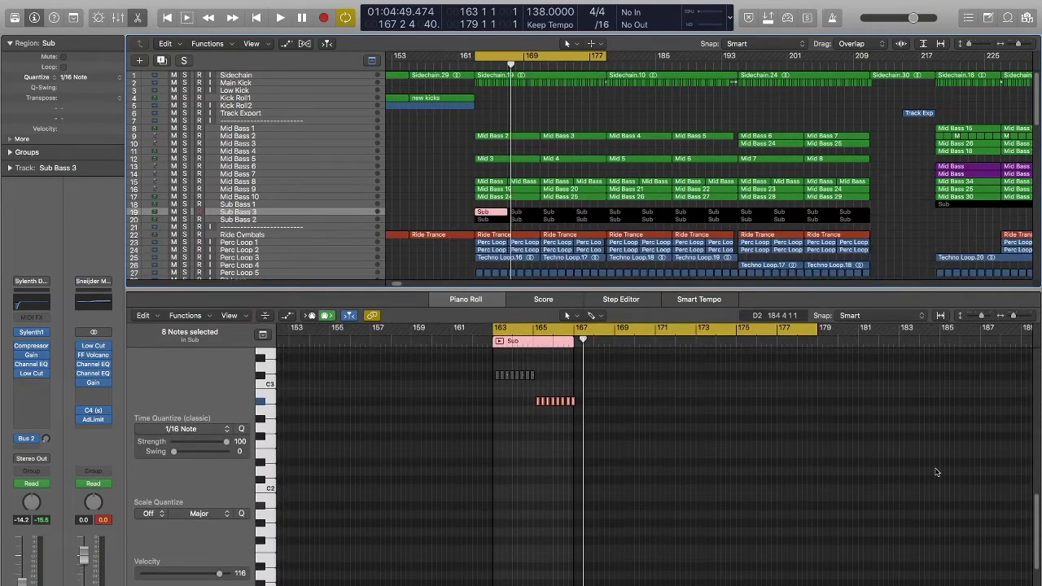
{"action": "scroll", "coordinate": [1036, 495], "scroll_direction": "up", "scroll_amount": 2}
{"action": "scroll", "coordinate": [1036, 495], "scroll_direction": "up", "scroll_amount": 1}
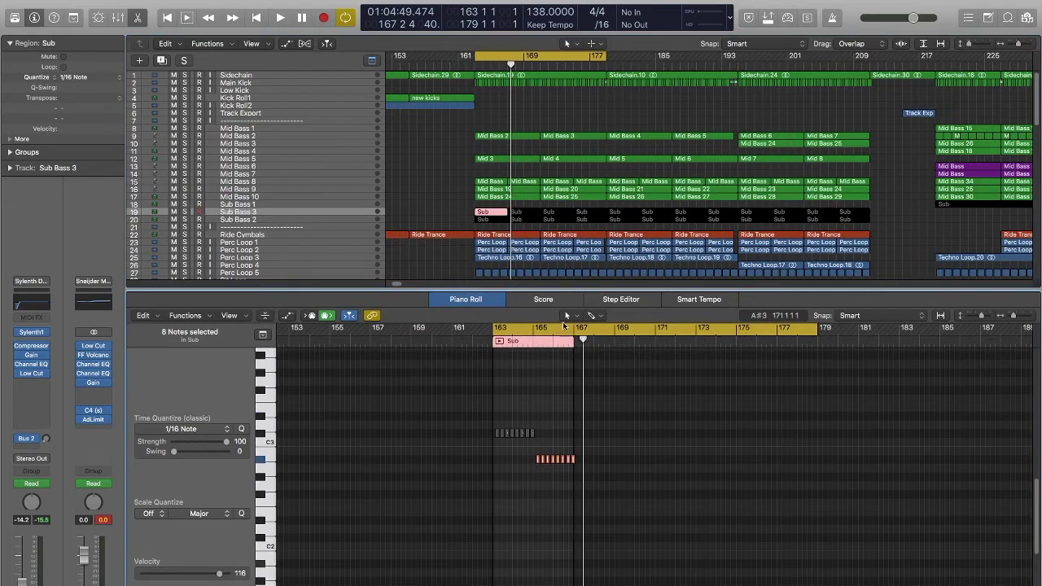
{"action": "left_click", "coordinate": [492, 221]}
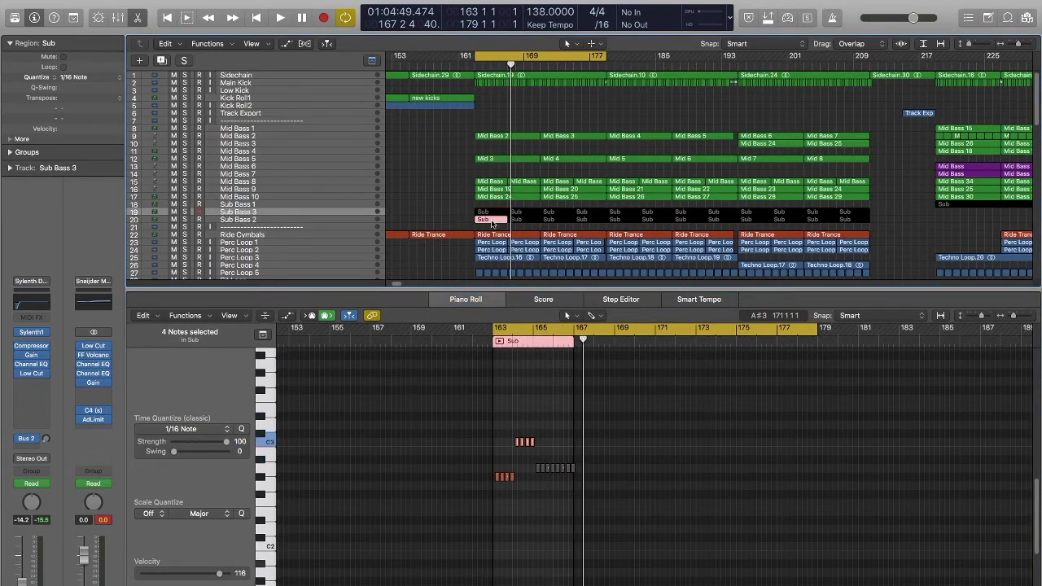
{"action": "left_click", "coordinate": [489, 214]}
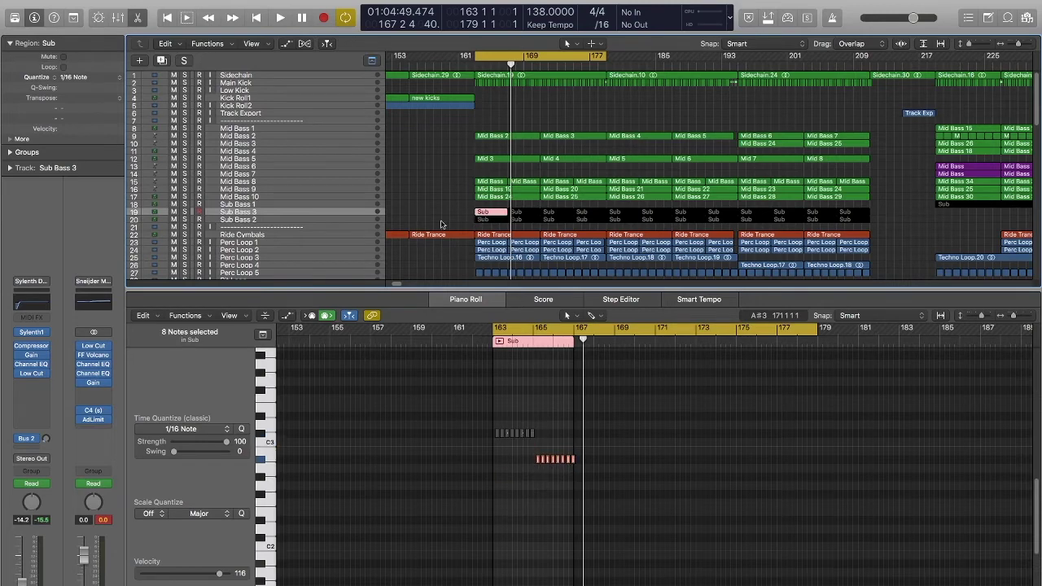
- Solo Sub Bass 3 and Sub Bass 2 and play them together from bar 163
{"action": "left_click", "coordinate": [185, 212]}
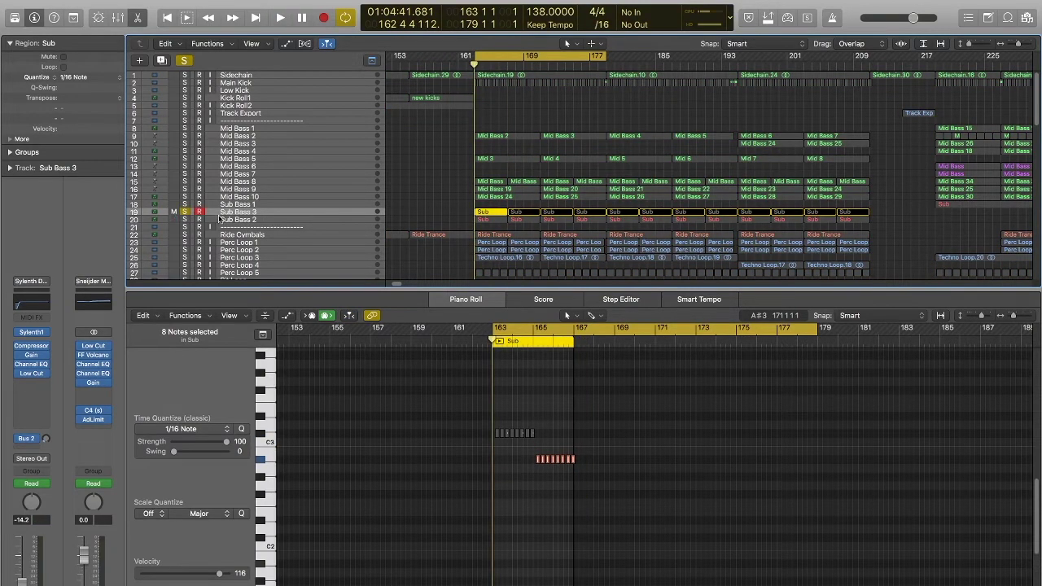
{"action": "left_click", "coordinate": [230, 215]}
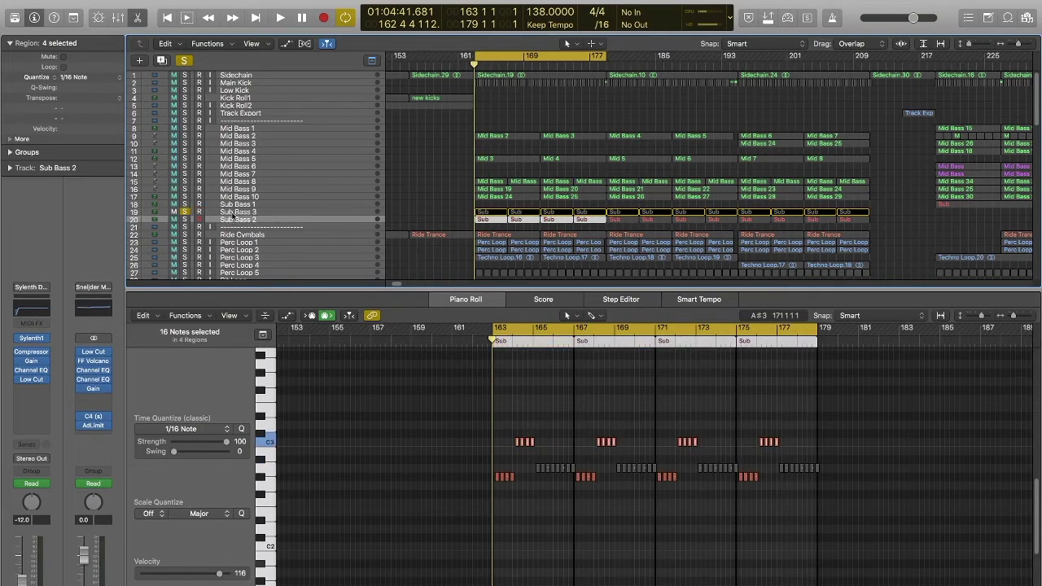
{"action": "left_click", "coordinate": [185, 221]}
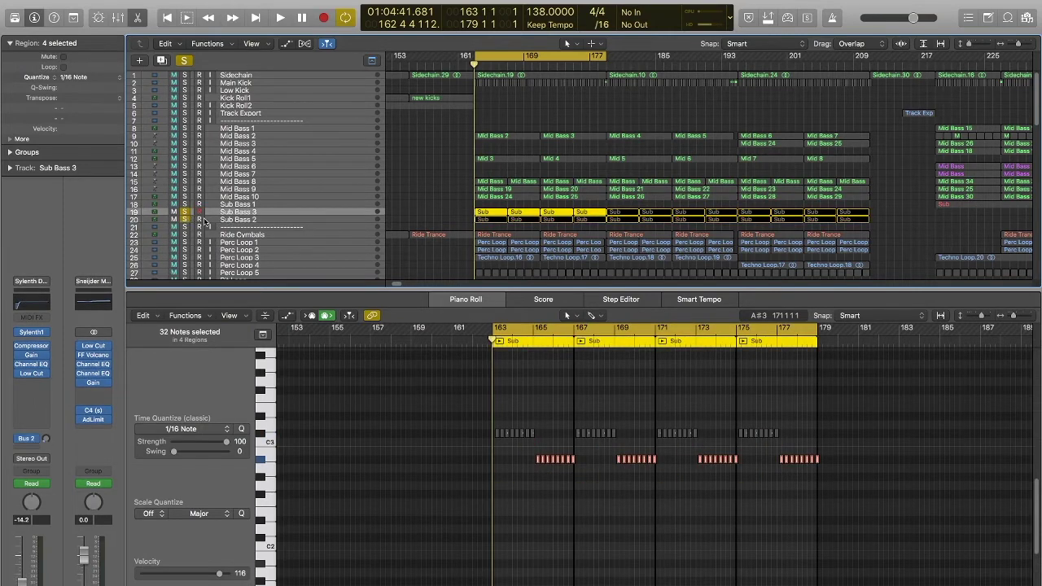
{"action": "key", "text": "space"}
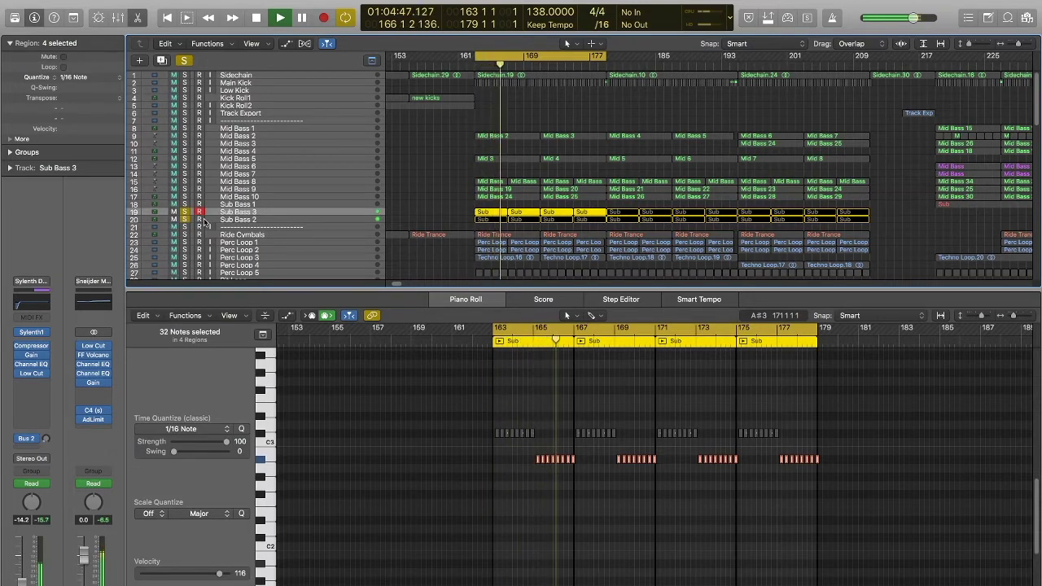
- Stop playback and compare the notes and effect chains of Sub Bass 2 and Sub Bass 3, ending with Sub Bass 2 selected
{"action": "left_click", "coordinate": [230, 221]}
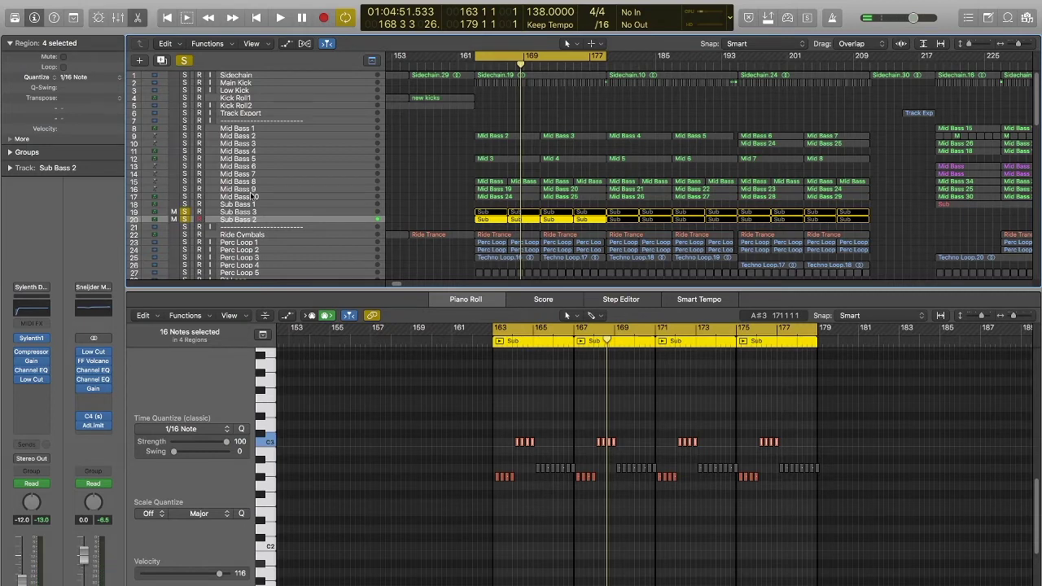
{"action": "left_click", "coordinate": [244, 214]}
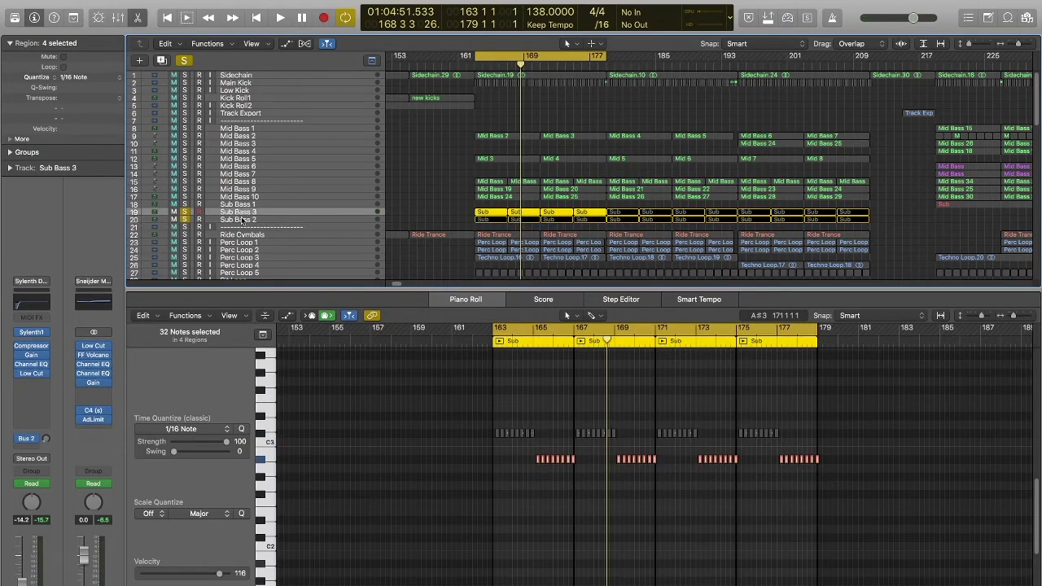
{"action": "left_click", "coordinate": [241, 220]}
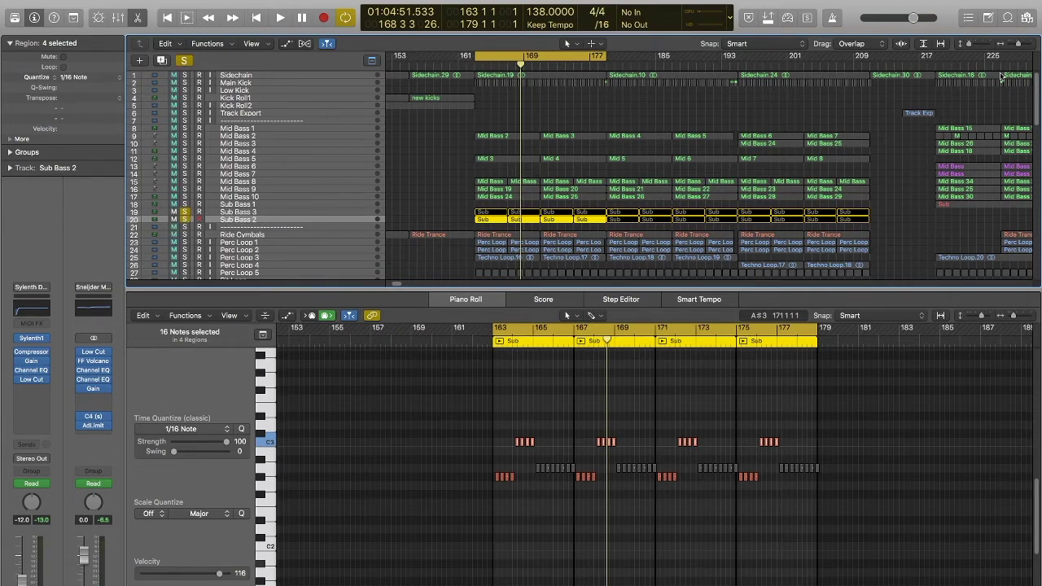
{"action": "scroll", "coordinate": [487, 195], "scroll_direction": "down", "scroll_amount": 4}
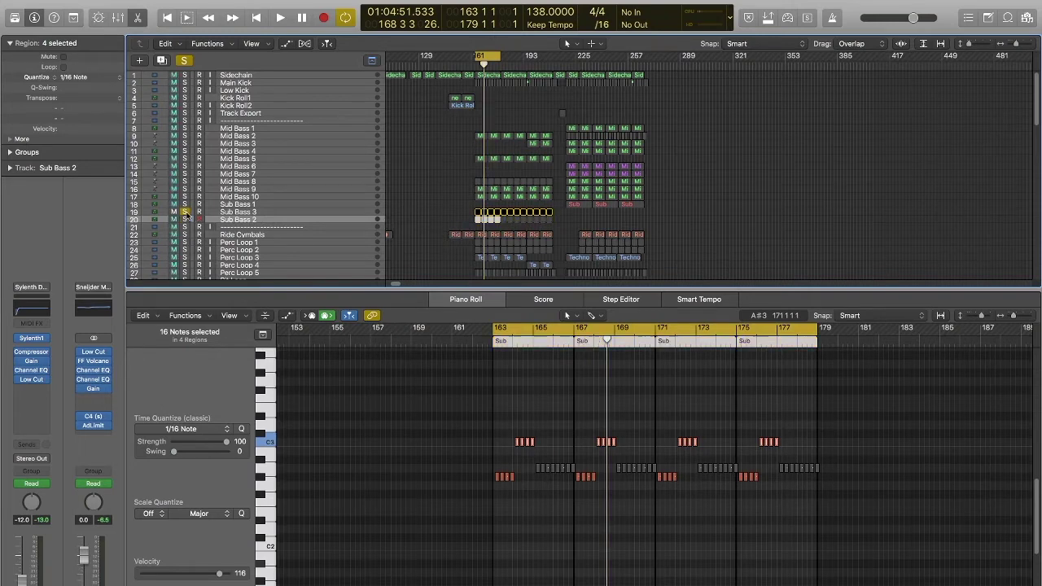
- Clear all solos, select Perc Loop 2 and examine the percussion loop tracks and their automation at enlarged track height
{"action": "key", "text": "ctrl+s"}
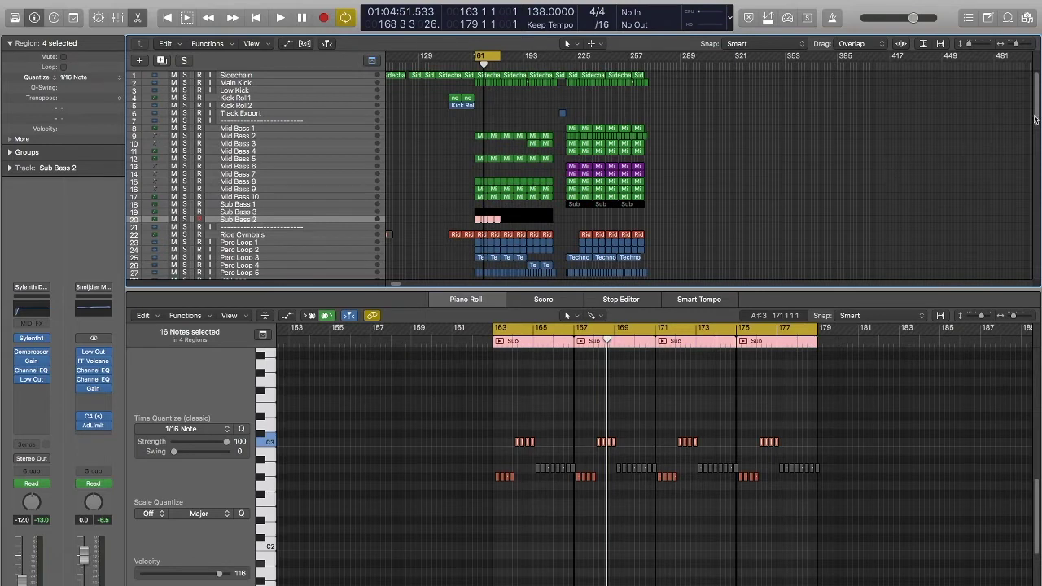
{"action": "scroll", "coordinate": [1035, 122], "scroll_direction": "down", "scroll_amount": 3}
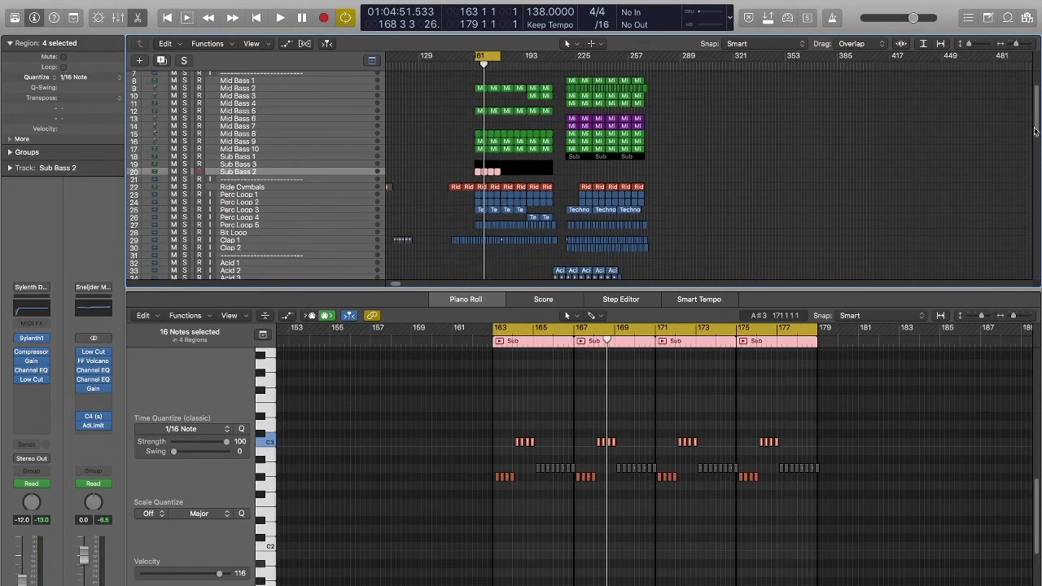
{"action": "left_click", "coordinate": [236, 203]}
{"action": "key", "text": "super+Down"}
{"action": "key", "text": "super+Down"}
{"action": "key", "text": "super+Down"}
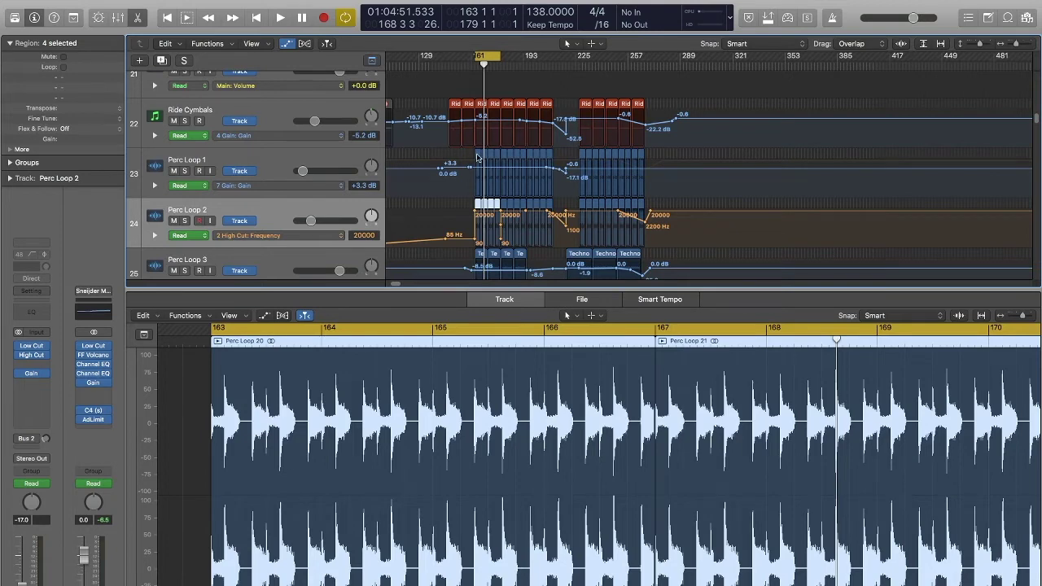
{"action": "key", "text": "super+Up"}
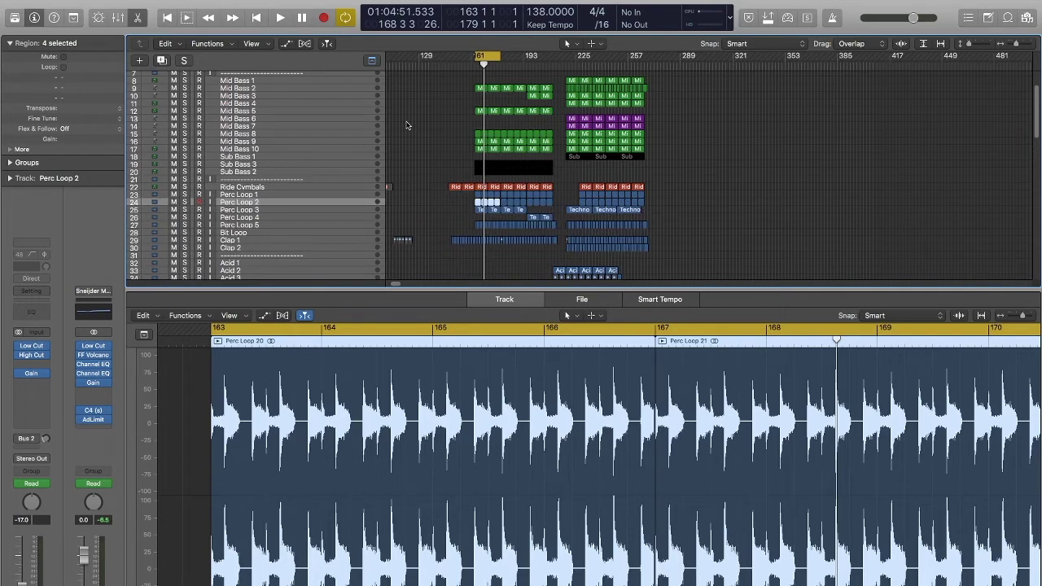
- Play the full drop from bar 163 and enlarge the tracks area to show more of the arrangement
{"action": "key", "text": "space"}
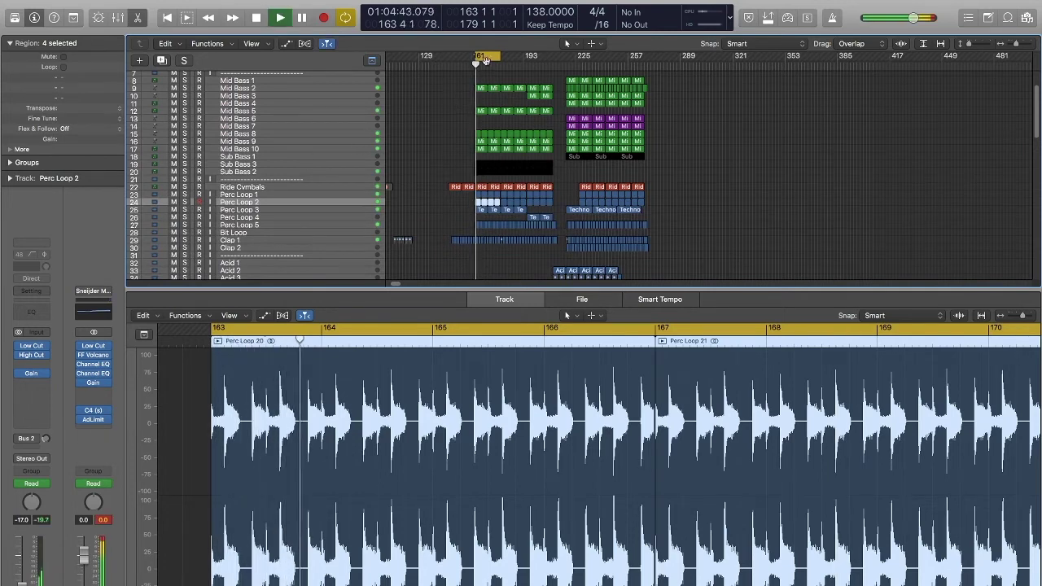
{"action": "left_click_drag", "start_coordinate": [487, 55], "coordinate": [540, 55]}
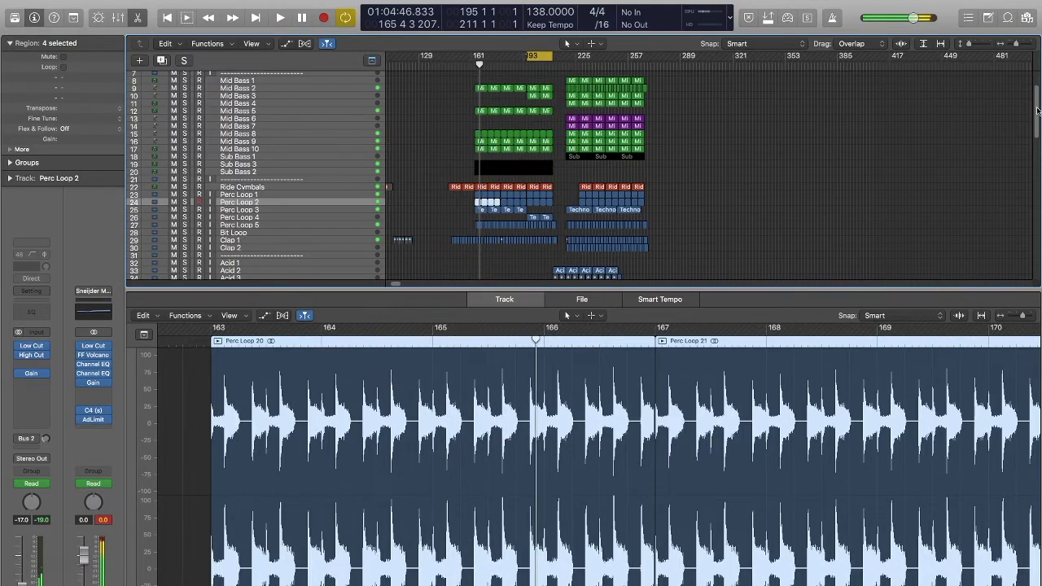
{"action": "left_click_drag", "start_coordinate": [1038, 110], "coordinate": [1038, 118]}
{"action": "left_click_drag", "start_coordinate": [757, 288], "coordinate": [750, 498]}
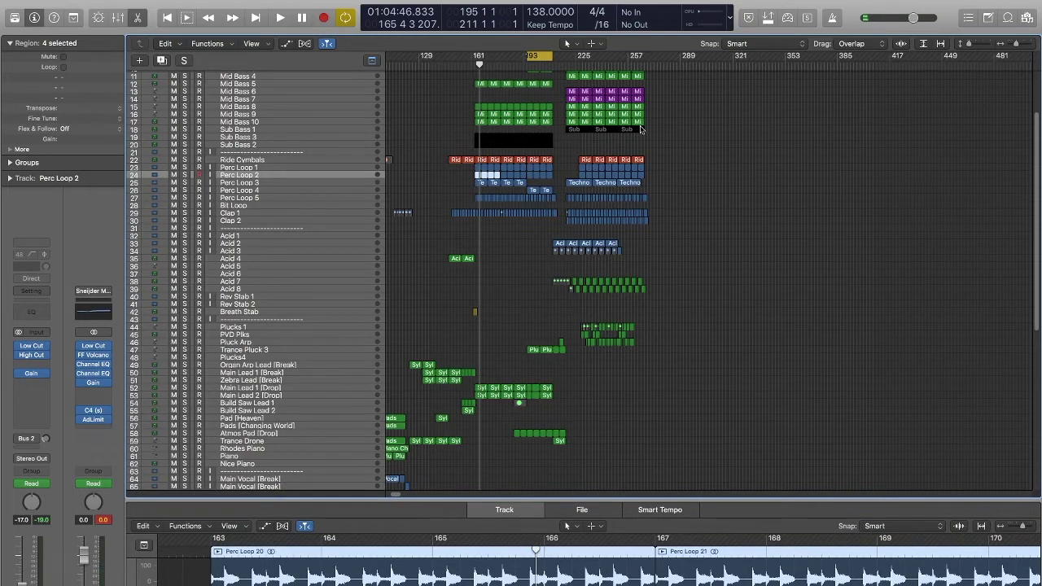
{"action": "left_click_drag", "start_coordinate": [1035, 124], "coordinate": [1032, 46]}
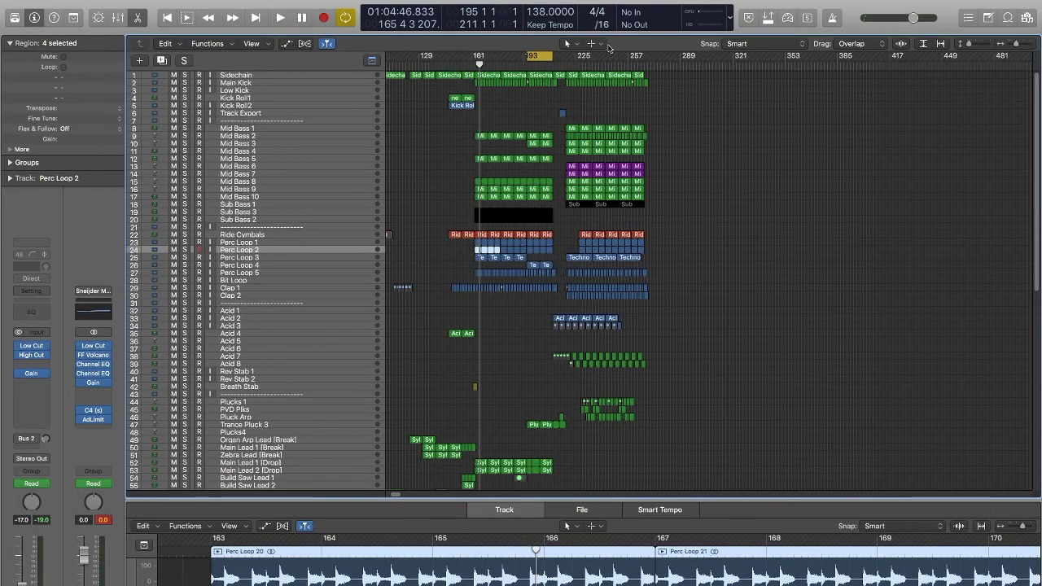
- Set the cycle range to bars 177–195 and play the full mix while surveying the tracks down to the risers and crashes
{"action": "left_click_drag", "start_coordinate": [534, 57], "coordinate": [476, 64]}
{"action": "left_click_drag", "start_coordinate": [553, 62], "coordinate": [497, 59]}
{"action": "key", "text": "space"}
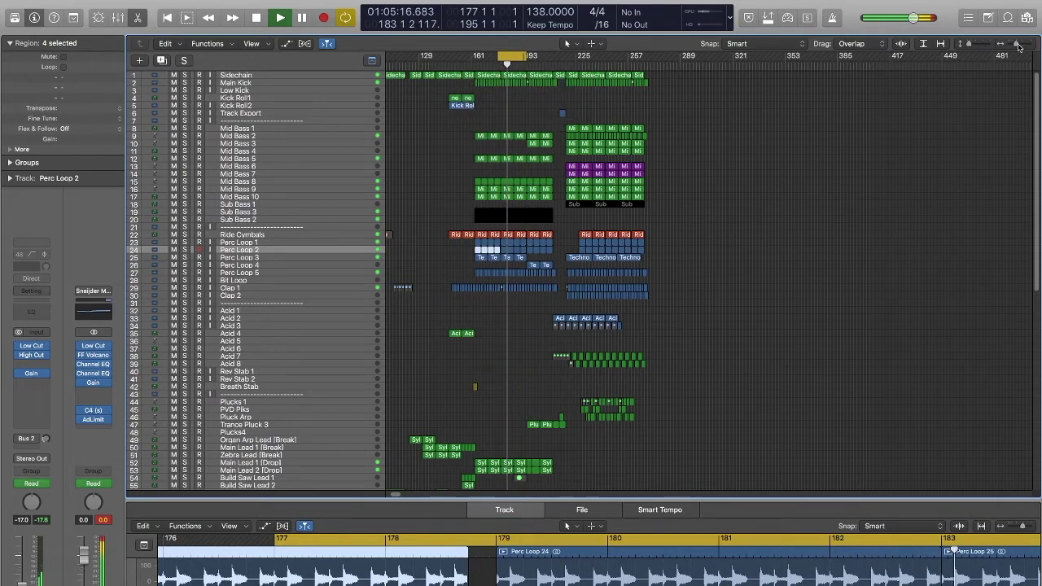
{"action": "left_click_drag", "start_coordinate": [1015, 46], "coordinate": [1018, 45]}
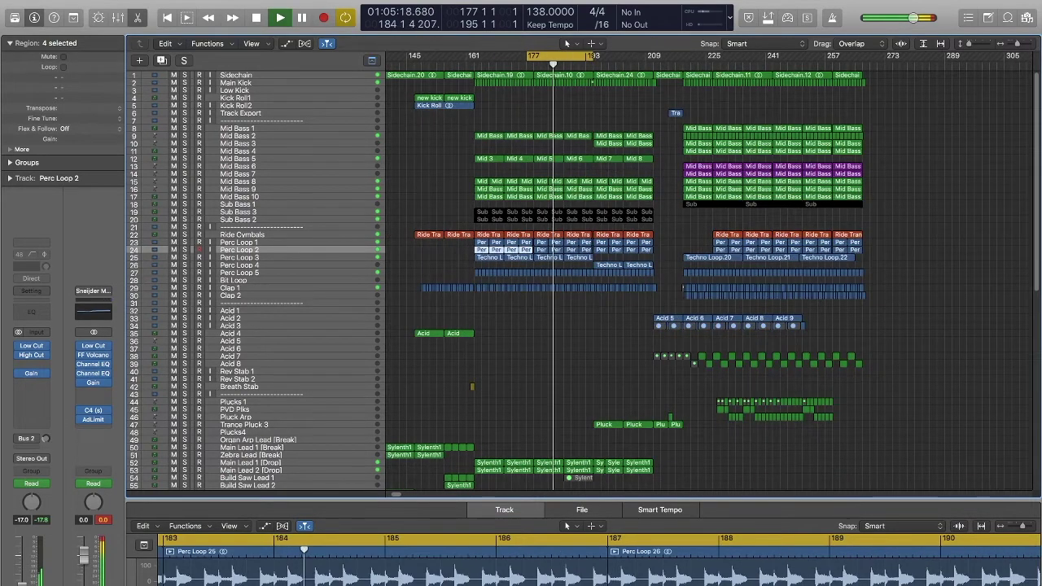
{"action": "scroll", "coordinate": [1036, 305], "scroll_direction": "down", "scroll_amount": 10}
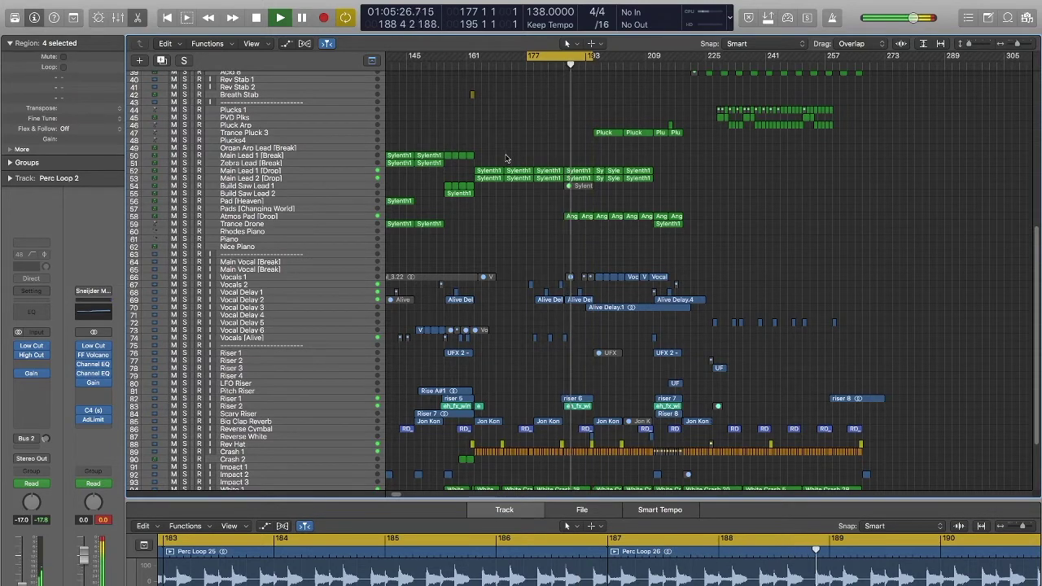
{"action": "key", "text": "space"}
- Select the first four Main Lead 1 [Drop] regions and examine their notes in an enlarged Piano Roll
{"action": "left_click_drag", "start_coordinate": [481, 157], "coordinate": [579, 173]}
{"action": "key", "text": "p"}
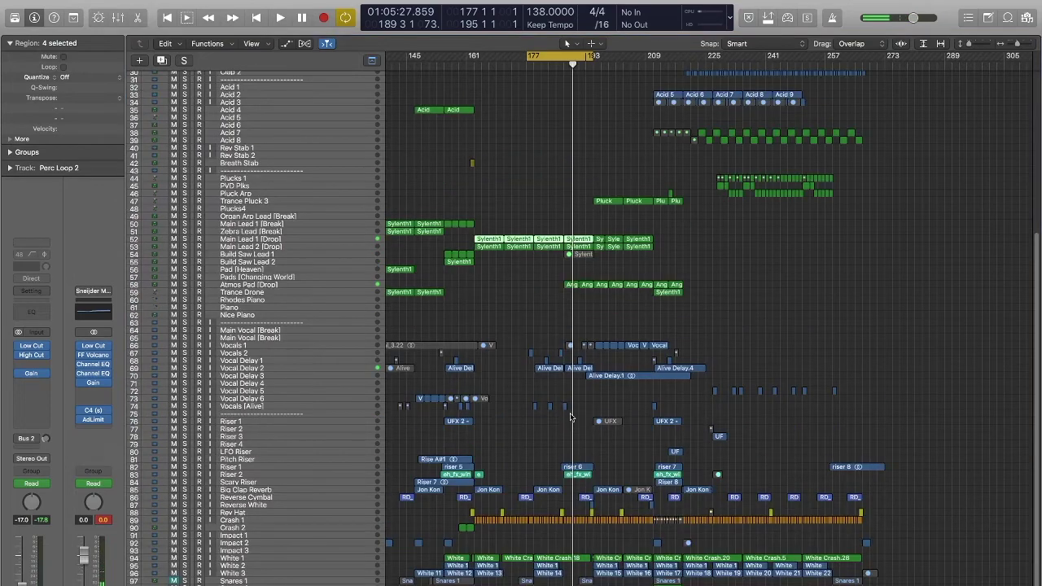
{"action": "key", "text": "p"}
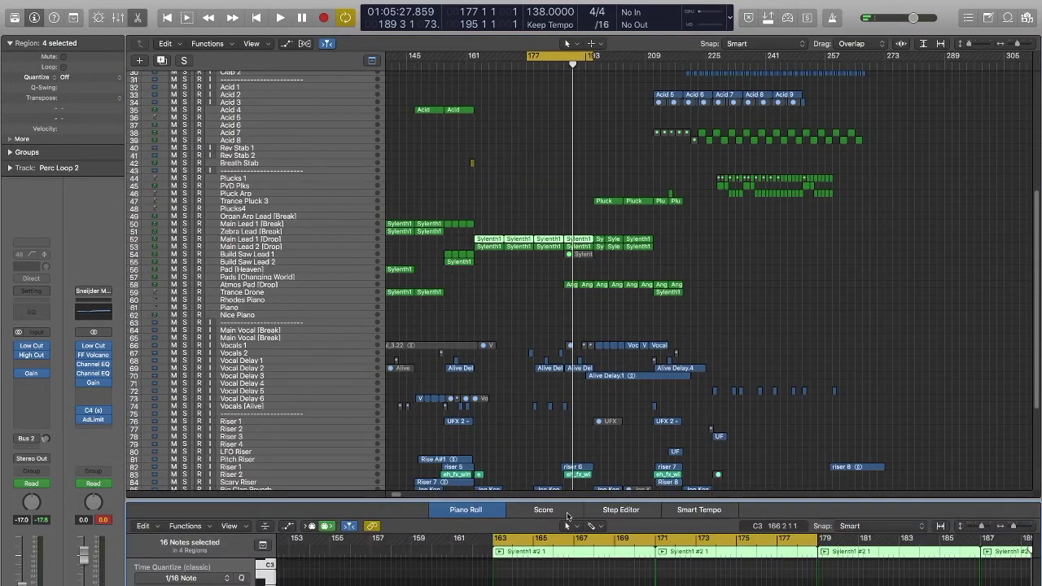
{"action": "double_click", "coordinate": [569, 505]}
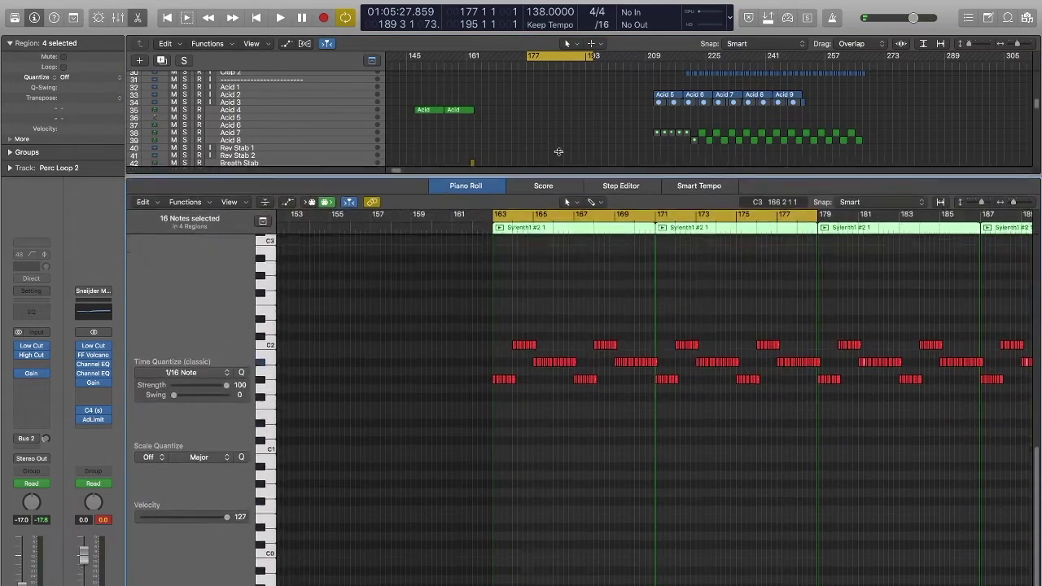
{"action": "scroll", "coordinate": [992, 438], "scroll_direction": "up", "scroll_amount": 10}
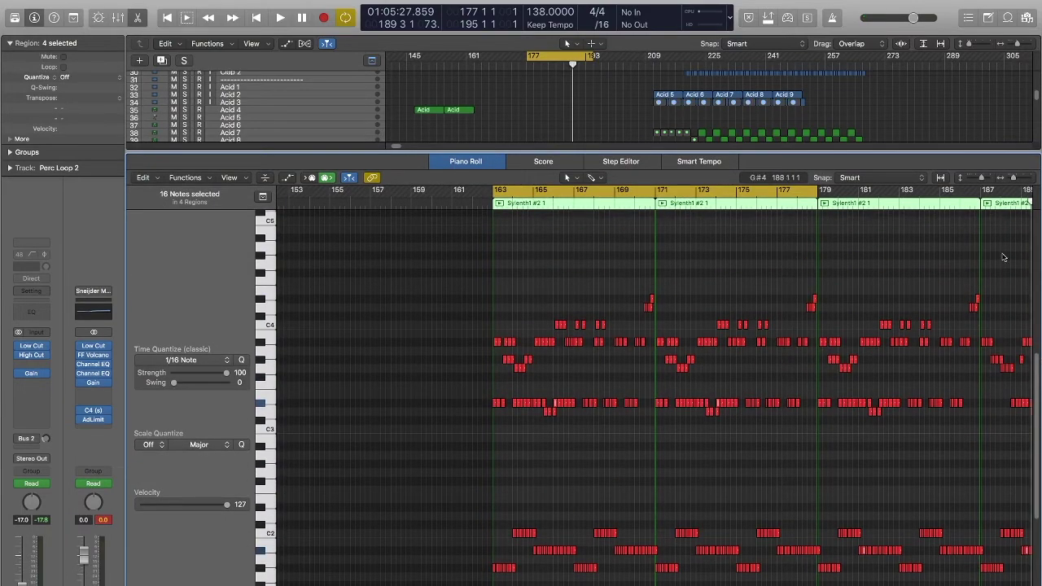
{"action": "left_click_drag", "start_coordinate": [1014, 180], "coordinate": [1009, 180]}
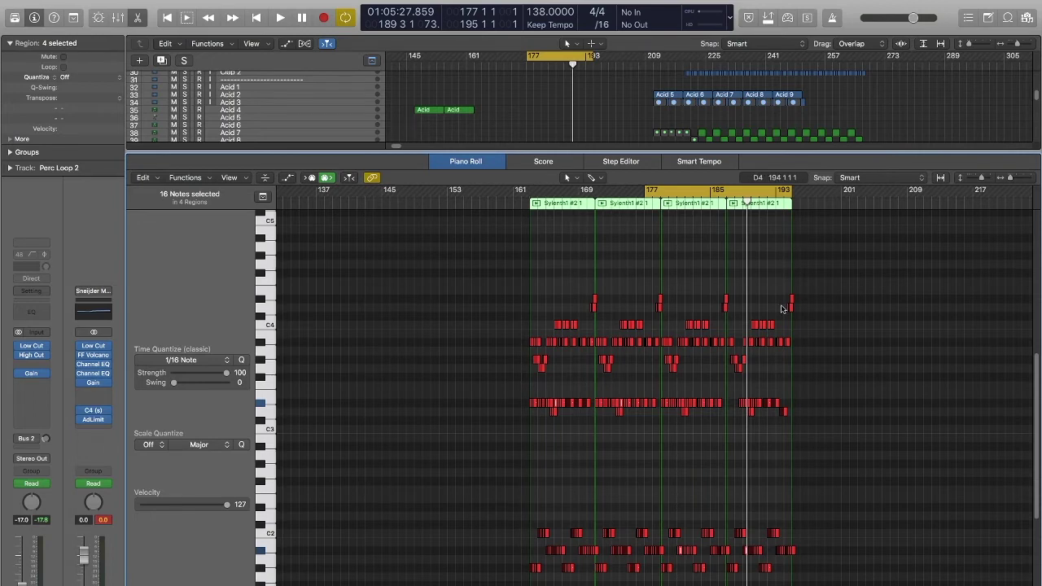
{"action": "left_click_drag", "start_coordinate": [758, 153], "coordinate": [759, 414]}
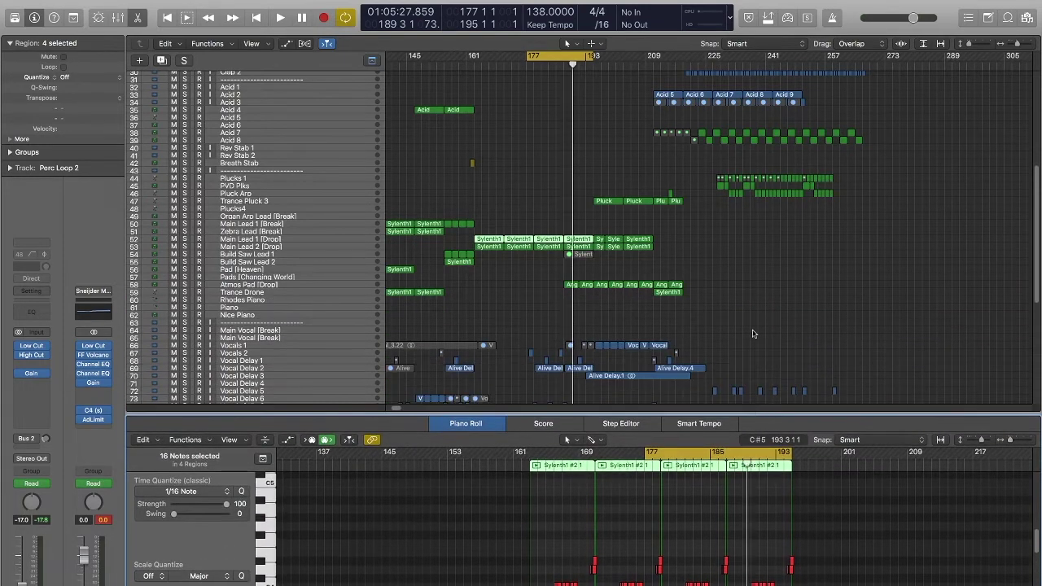
- Audition Vocal Delay 2 and Vocal Delay 1 soloed from bar 179, and return to the full mix
{"action": "left_click", "coordinate": [423, 329]}
{"action": "left_click", "coordinate": [184, 368]}
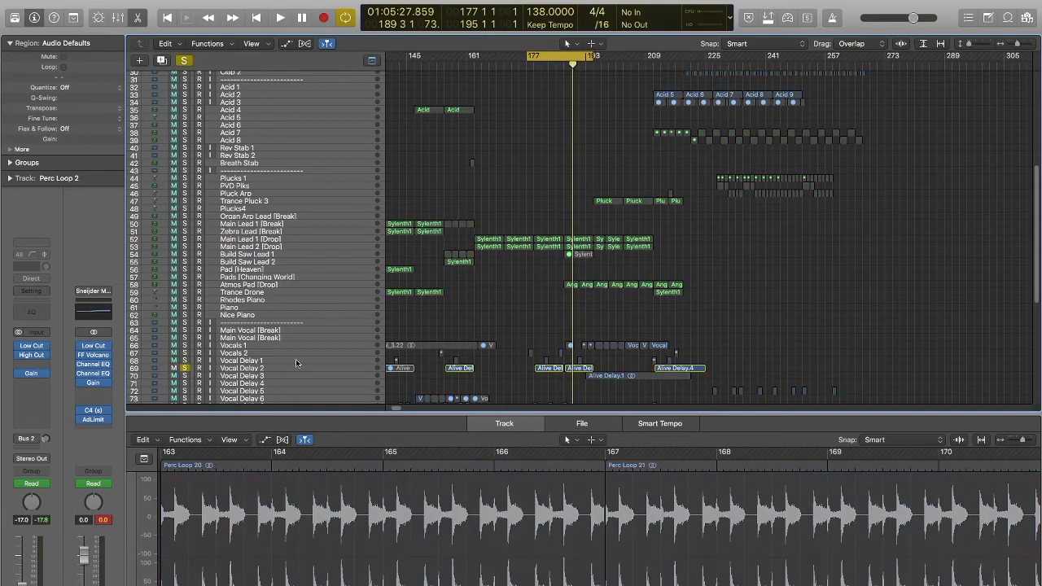
{"action": "left_click_drag", "start_coordinate": [536, 57], "coordinate": [544, 62]}
{"action": "key", "text": "space"}
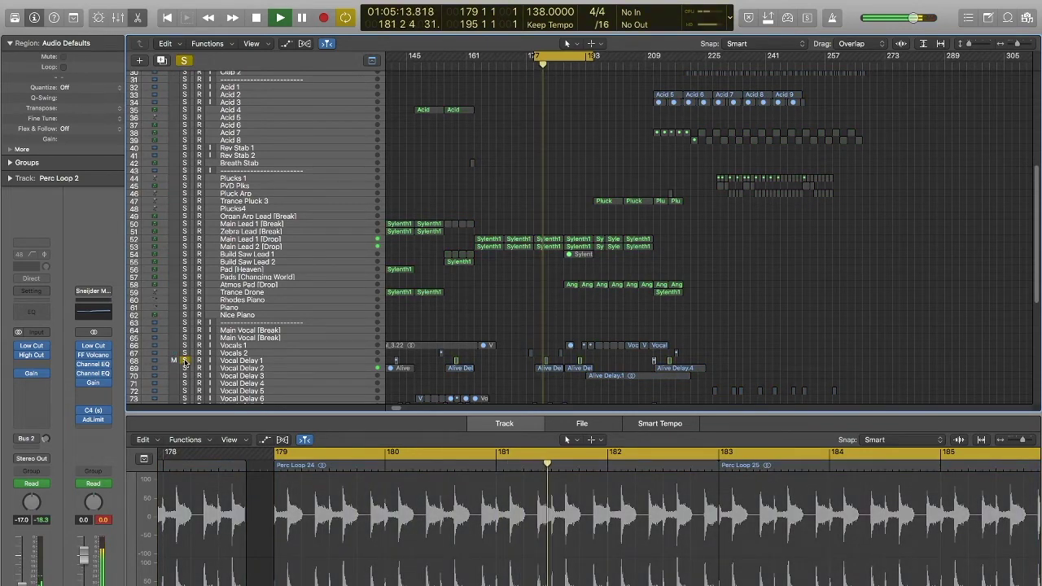
{"action": "left_click", "coordinate": [185, 361]}
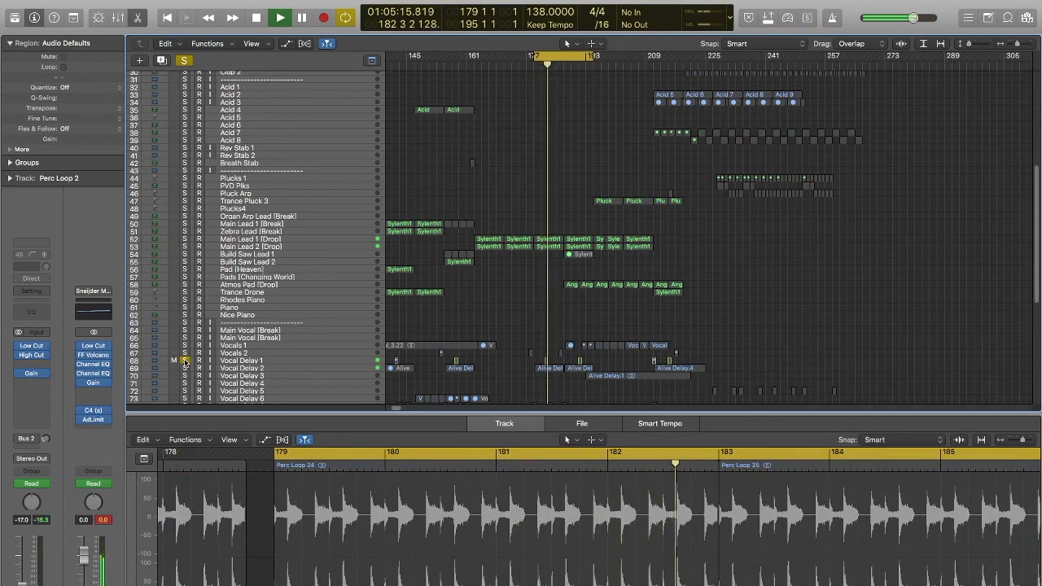
{"action": "left_click", "coordinate": [185, 361]}
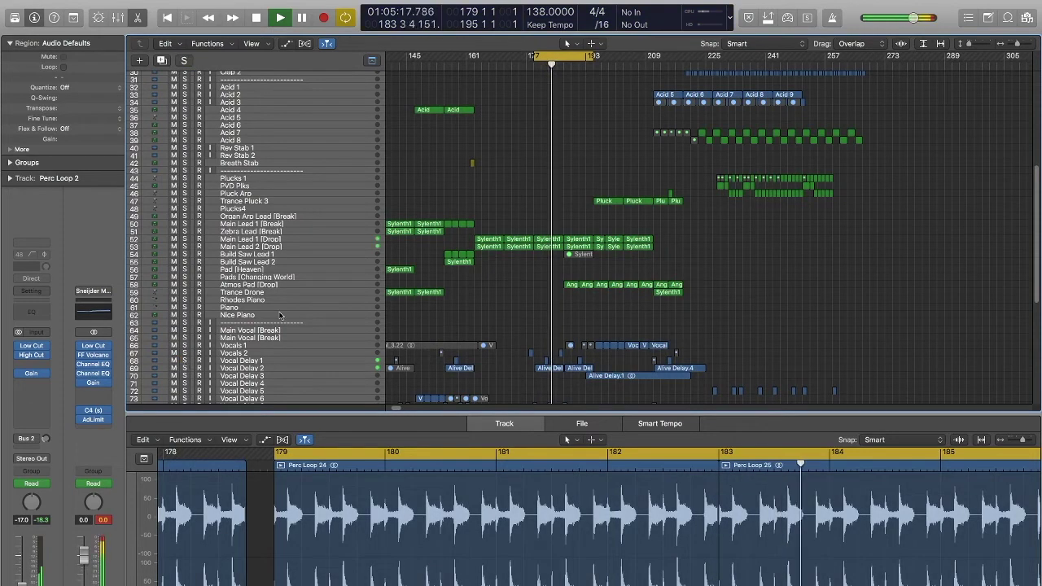
- Play the full mix from bars 187 and 195, and stop with the cycle range set to bars 187–203
{"action": "left_click_drag", "start_coordinate": [561, 58], "coordinate": [591, 59]}
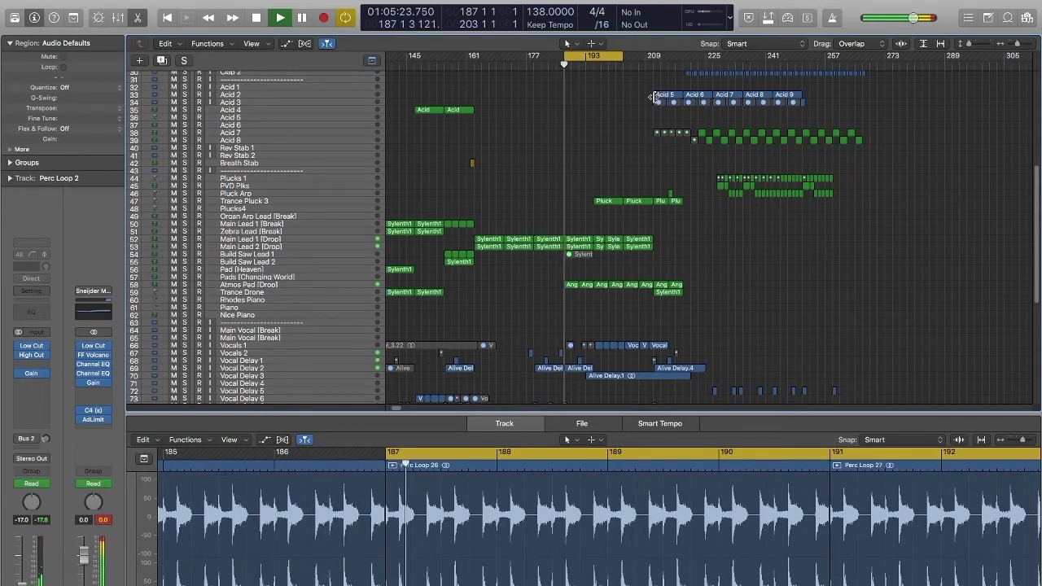
{"action": "mouse_move", "coordinate": [621, 57]}
{"action": "left_mouse_down"}
{"action": "mouse_move", "coordinate": [646, 57]}
{"action": "mouse_move", "coordinate": [614, 55]}
{"action": "mouse_move", "coordinate": [623, 62]}
{"action": "left_mouse_up"}
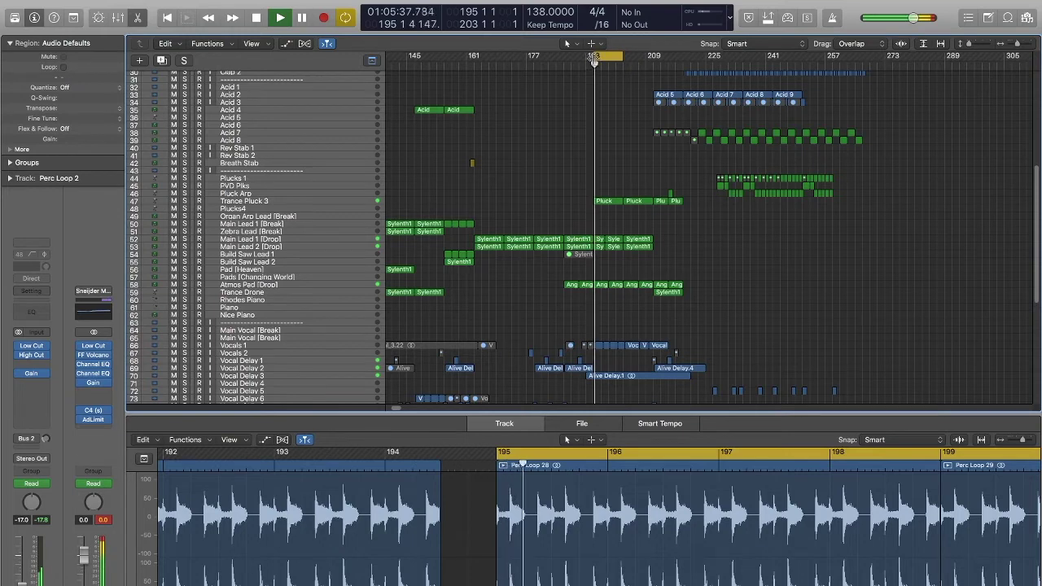
{"action": "left_click_drag", "start_coordinate": [595, 59], "coordinate": [566, 61]}
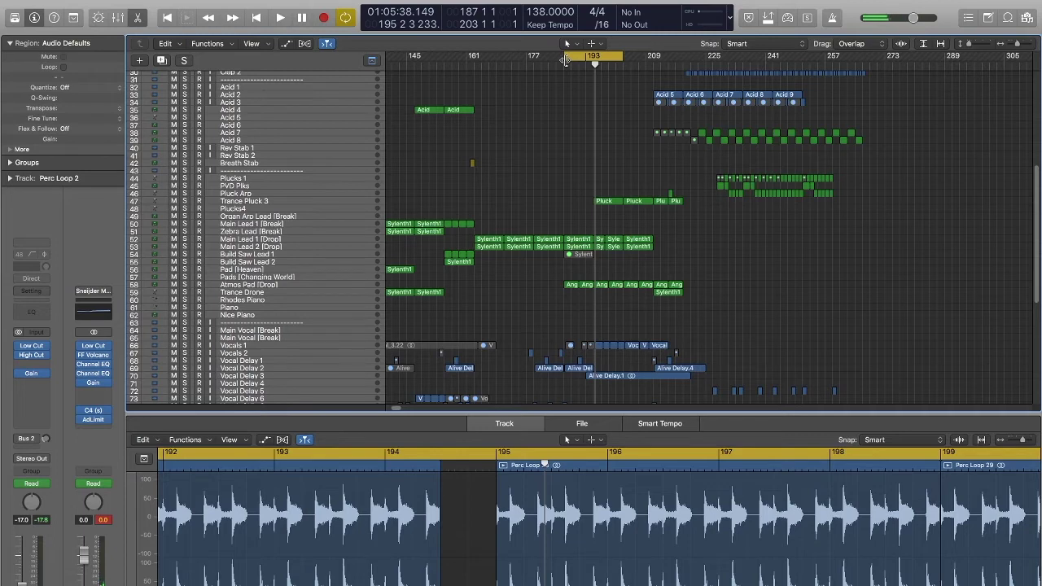
- Select and solo Atmos Pad [Drop] and play its regions within bars 187–203
{"action": "left_click", "coordinate": [236, 289]}
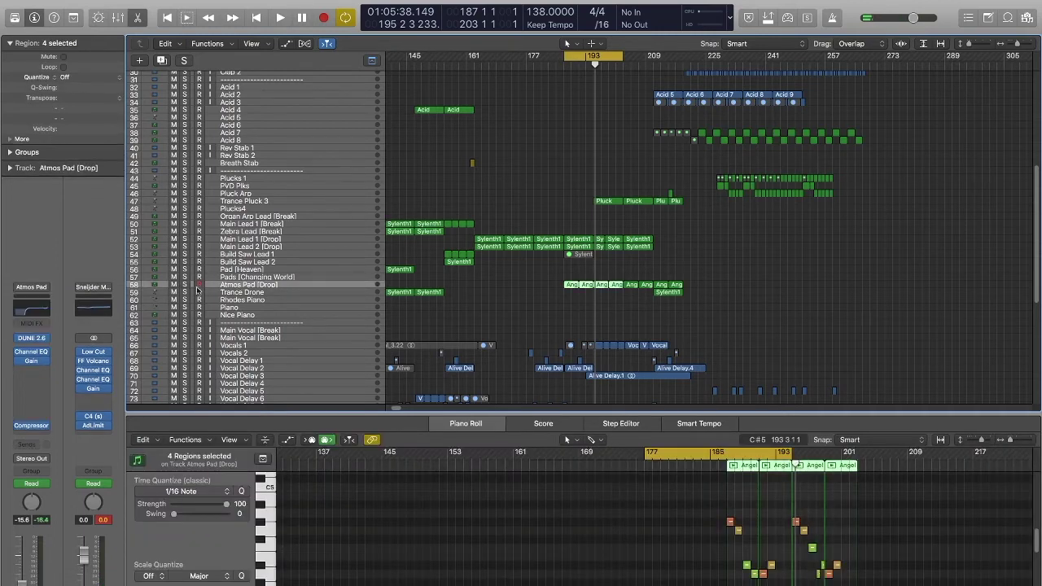
{"action": "left_click", "coordinate": [184, 285]}
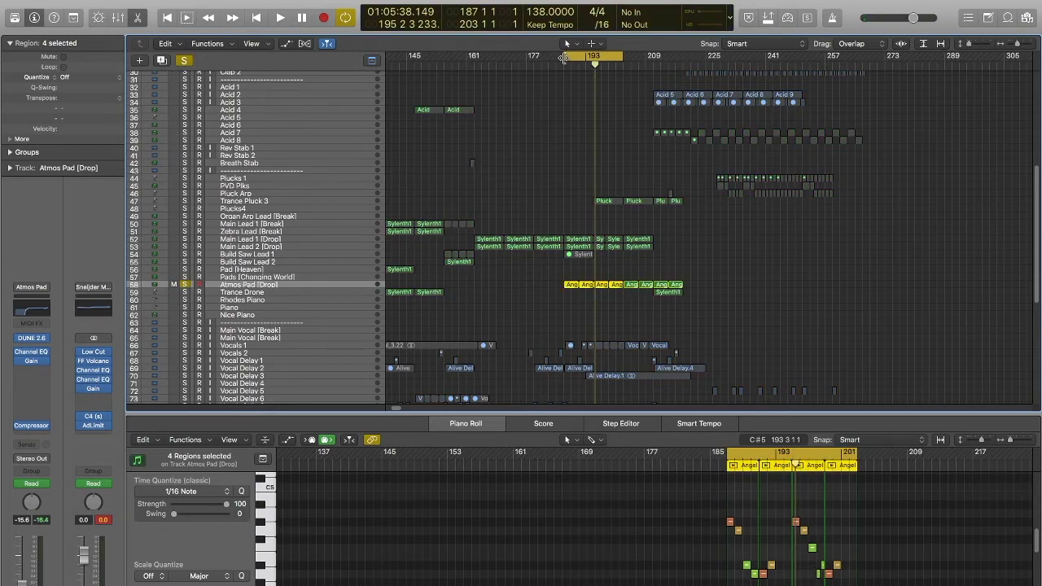
{"action": "left_click_drag", "start_coordinate": [621, 57], "coordinate": [622, 57]}
{"action": "key", "text": "space"}
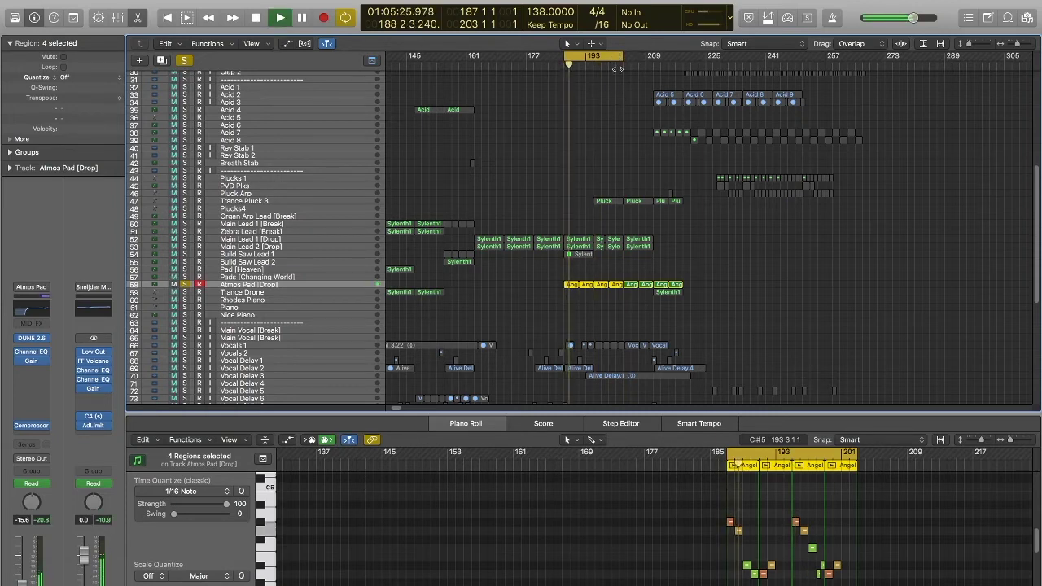
{"action": "left_click_drag", "start_coordinate": [621, 56], "coordinate": [588, 57]}
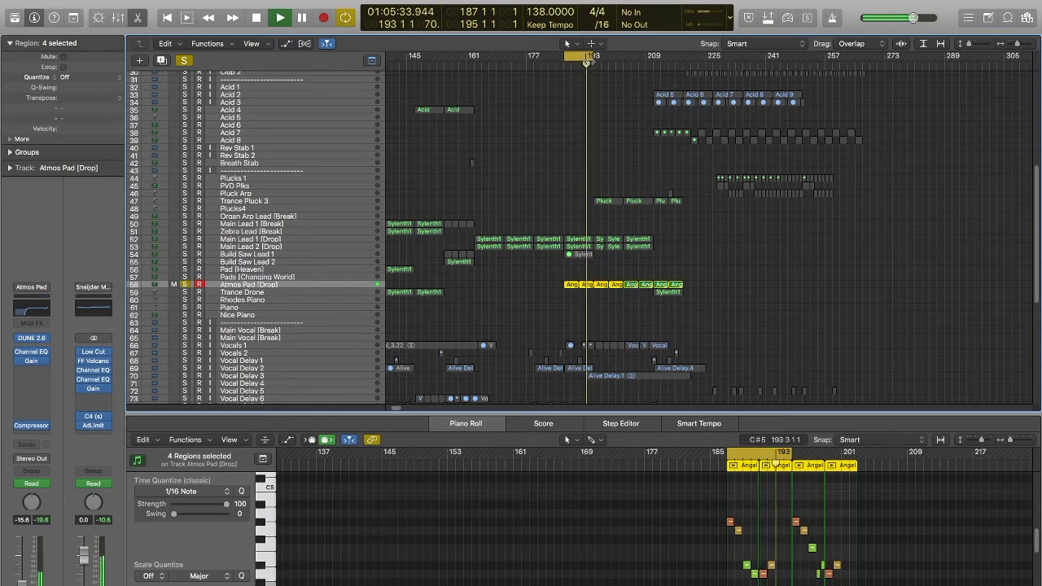
{"action": "left_click_drag", "start_coordinate": [591, 57], "coordinate": [623, 56]}
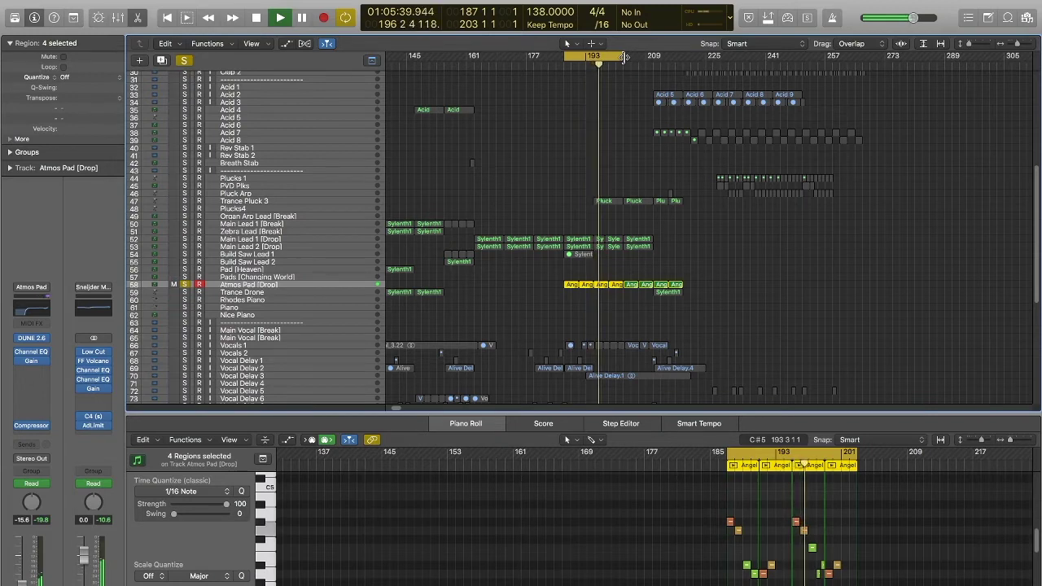
{"action": "key", "text": "space"}
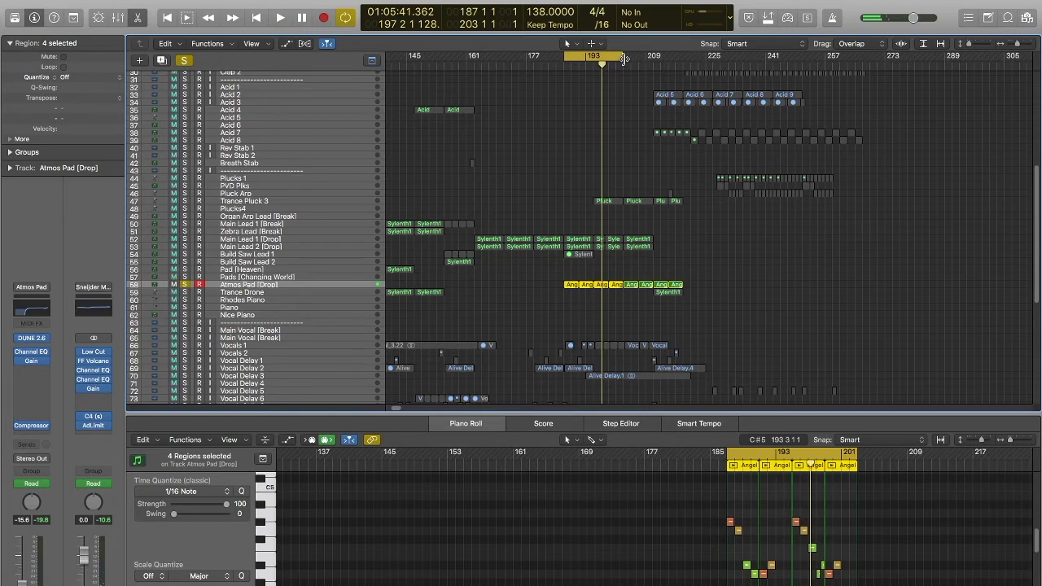
- Shorten the cycle range to bars 187–195 and play Atmos Pad [Drop] together with both soloed Main Lead [Drop] tracks
{"action": "left_click_drag", "start_coordinate": [627, 55], "coordinate": [593, 61]}
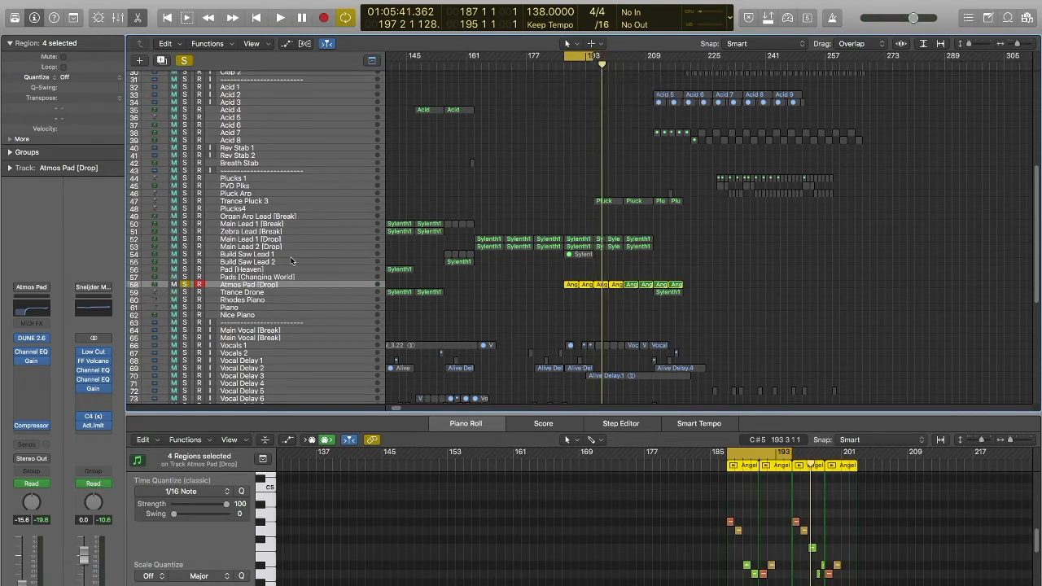
{"action": "left_click", "coordinate": [184, 246]}
{"action": "left_click", "coordinate": [184, 239]}
{"action": "key", "text": "space"}
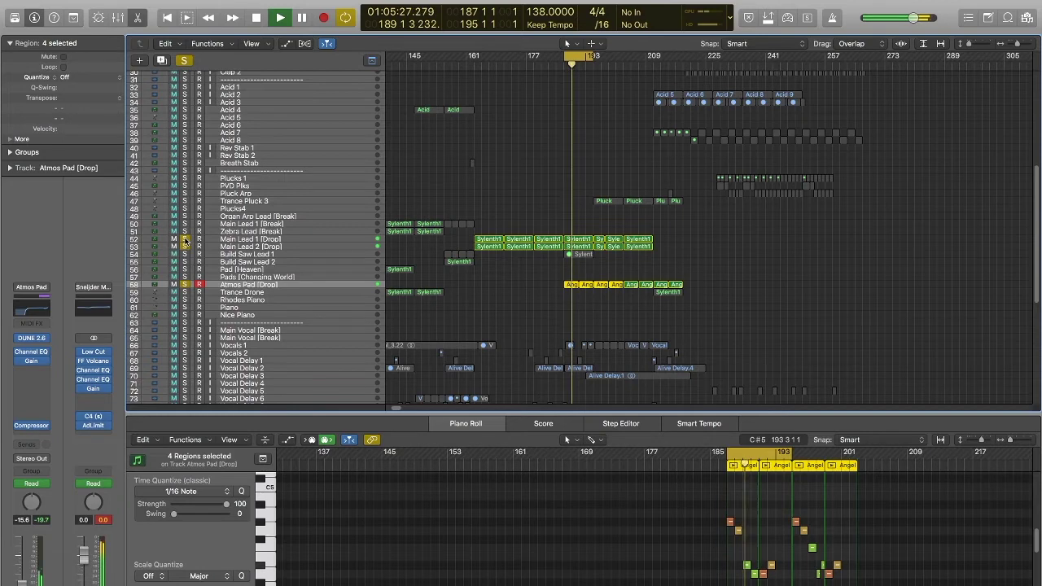
- Compare the two Main Lead [Drop] tracks by switching their solos during playback, ending with Main Lead 2 and Atmos Pad soloed
{"action": "left_click", "coordinate": [185, 238]}
{"action": "left_click", "coordinate": [185, 247]}
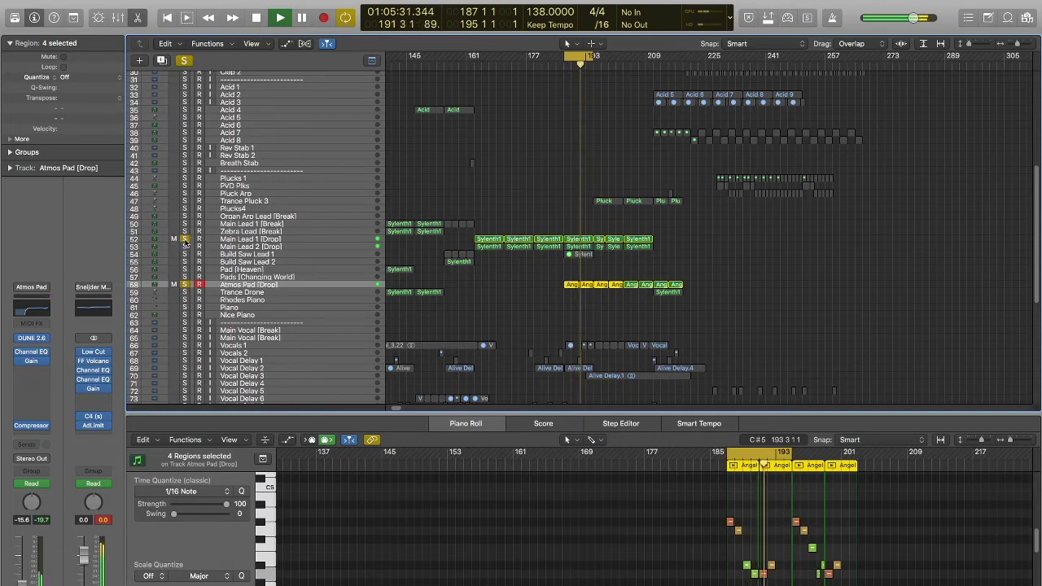
{"action": "left_click", "coordinate": [185, 232]}
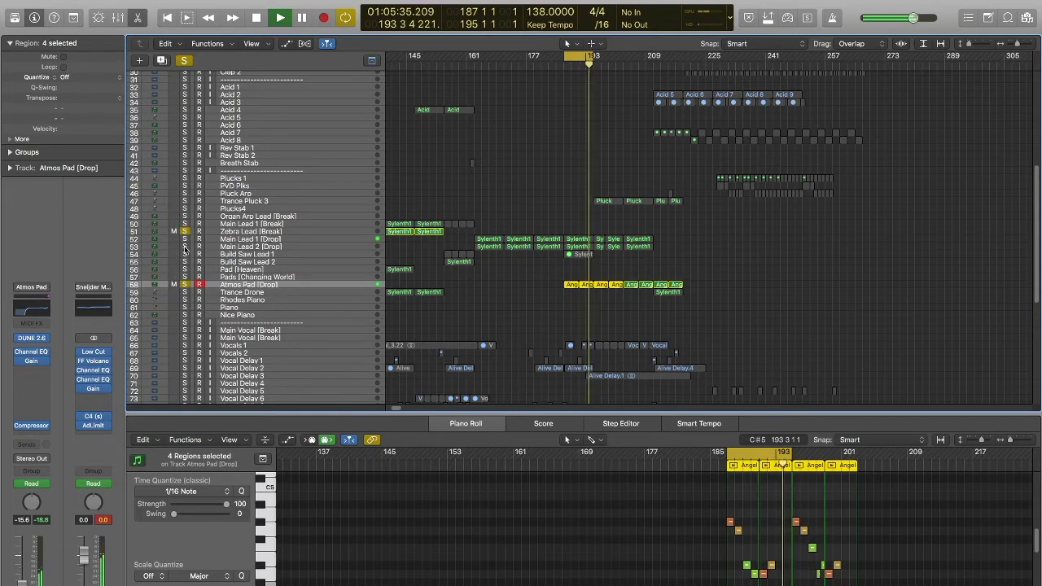
{"action": "left_click", "coordinate": [184, 247]}
{"action": "left_click", "coordinate": [185, 232]}
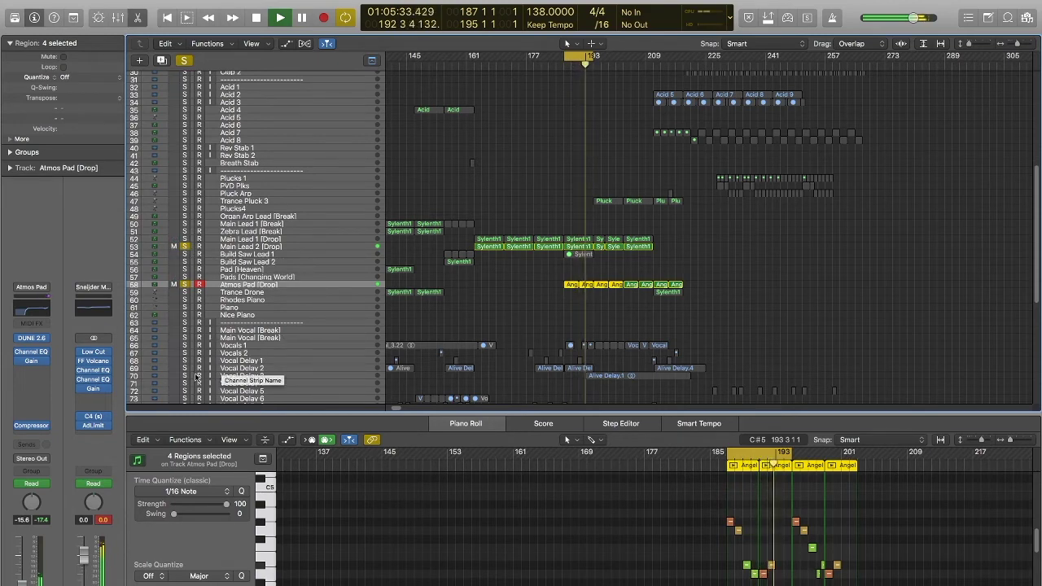
- Clear the remaining solos to hear the full mix, move the cycle range to bars 195–203, and stop playback
{"action": "left_click", "coordinate": [185, 284]}
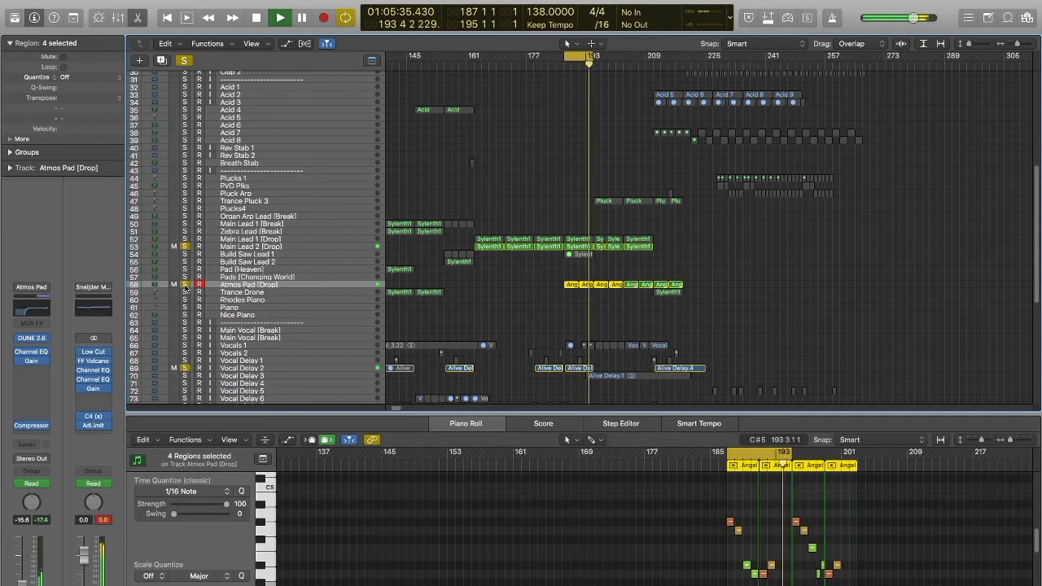
{"action": "left_click", "coordinate": [185, 368]}
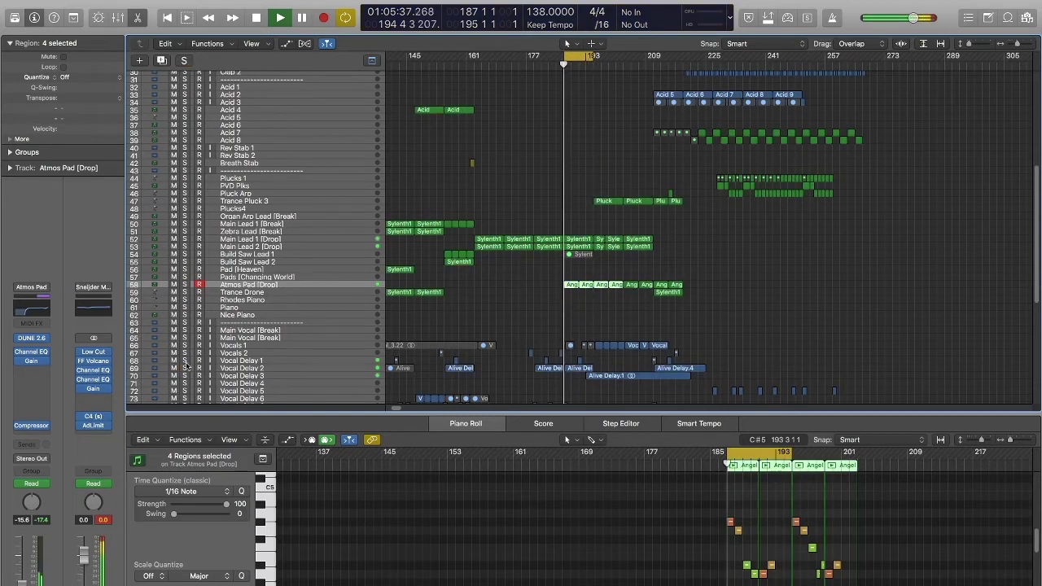
{"action": "left_click_drag", "start_coordinate": [579, 55], "coordinate": [608, 57]}
{"action": "key", "text": "space"}
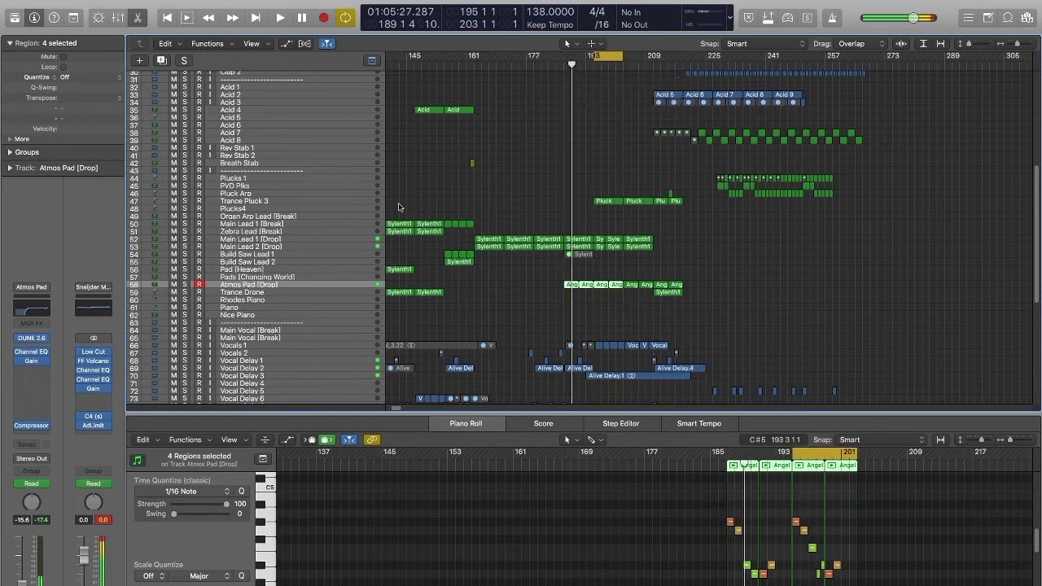
- Select and solo Trance Pluck 3, play its region within bars 195–203, and stop
{"action": "left_click", "coordinate": [250, 202]}
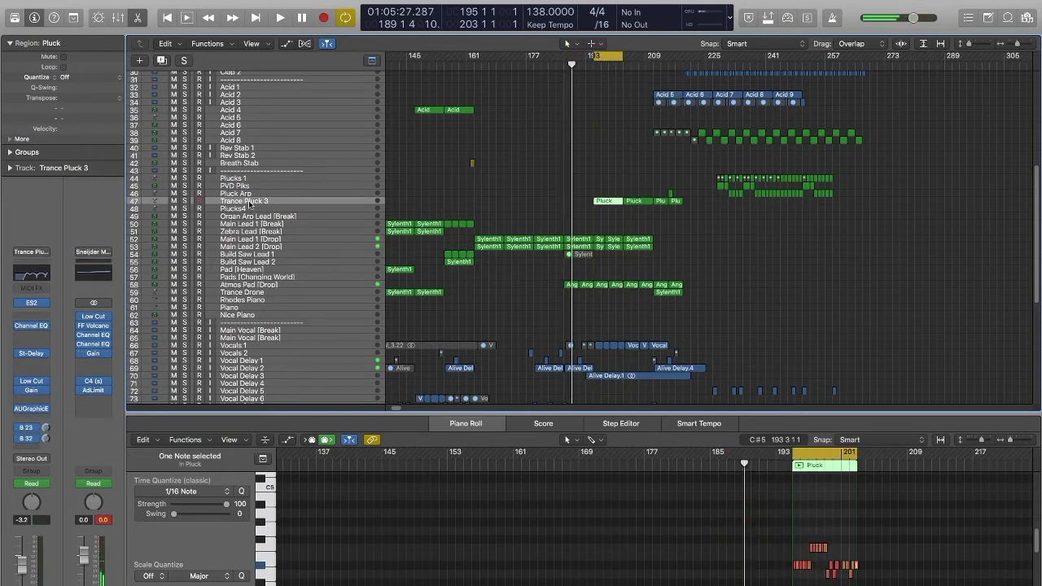
{"action": "left_click", "coordinate": [185, 202]}
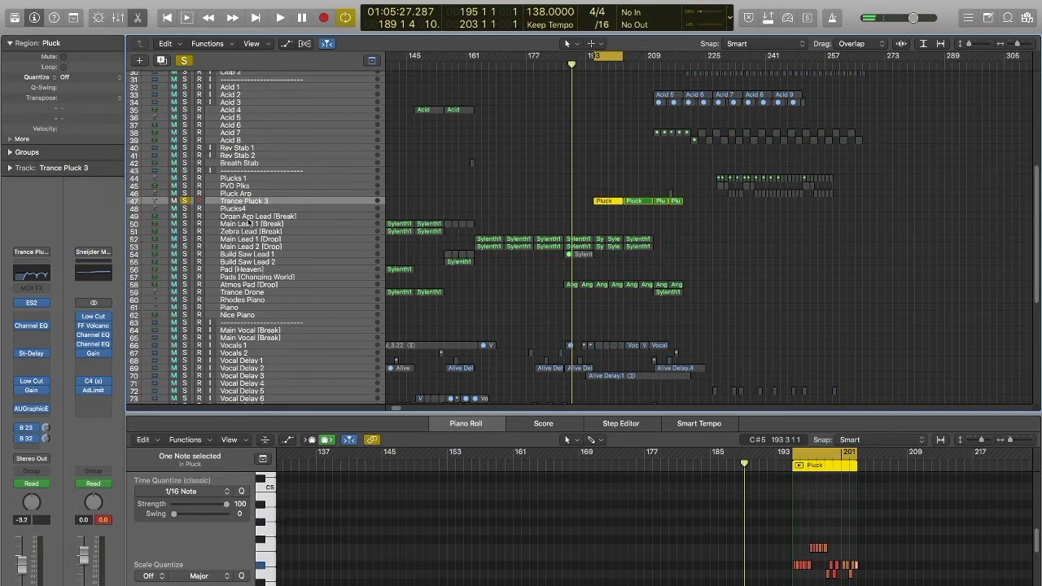
{"action": "key", "text": "space"}
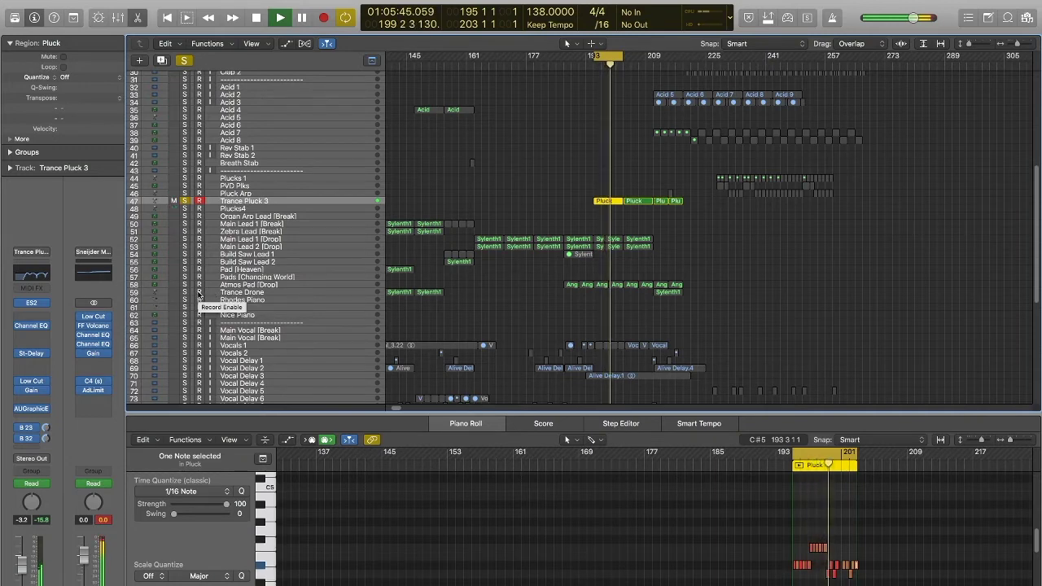
{"action": "key", "text": "space"}
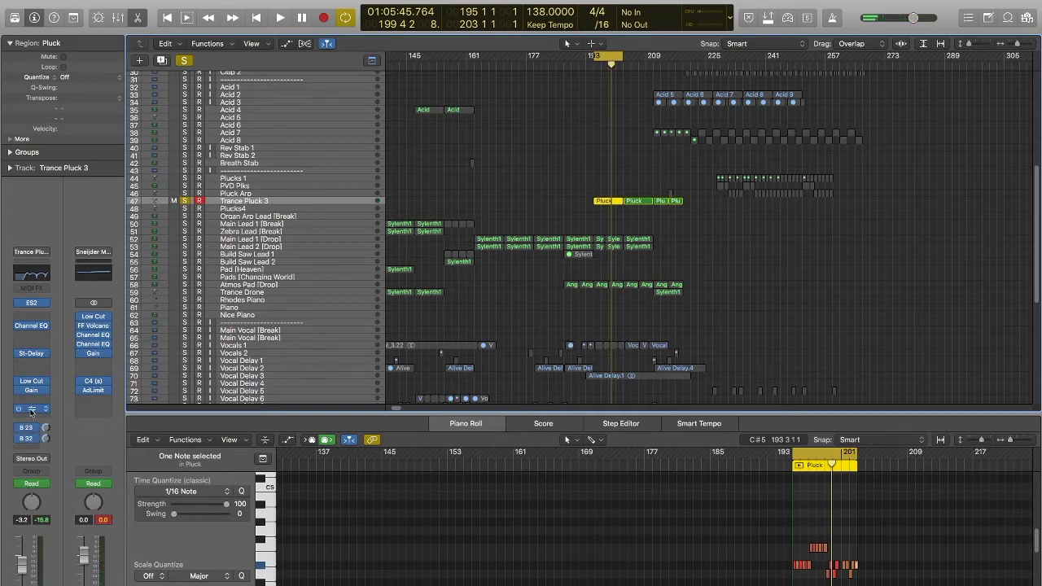
- Inspect the AUGraphicEQ and Channel EQ plug-ins on Trance Pluck 3, and clear the track's solo
{"action": "left_click", "coordinate": [31, 410]}
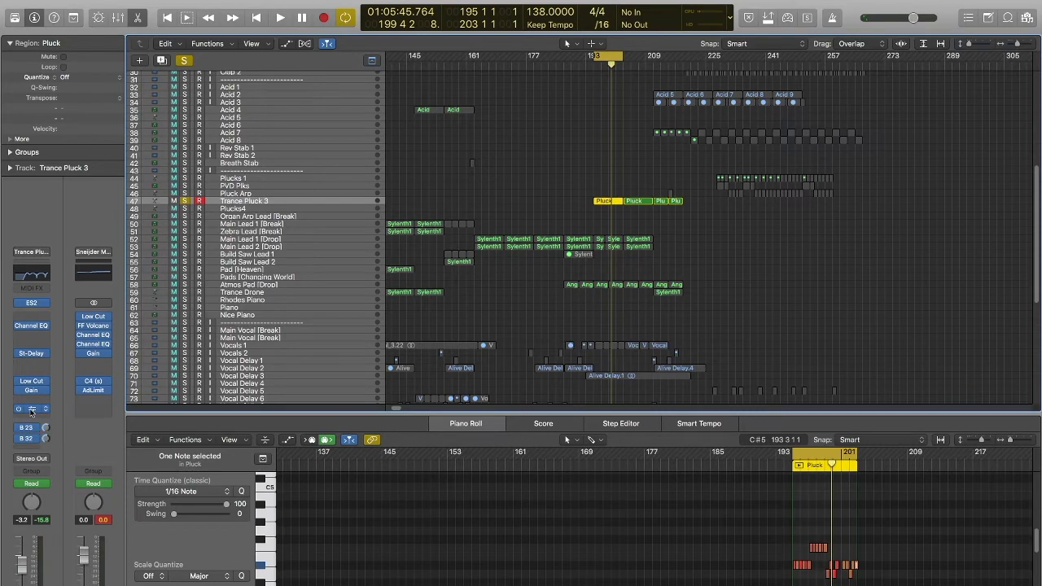
{"action": "left_click_drag", "start_coordinate": [60, 45], "coordinate": [171, 172]}
{"action": "left_click", "coordinate": [150, 169]}
{"action": "mouse_move", "coordinate": [32, 329]}
{"action": "left_click", "coordinate": [33, 326]}
{"action": "left_click", "coordinate": [184, 202]}
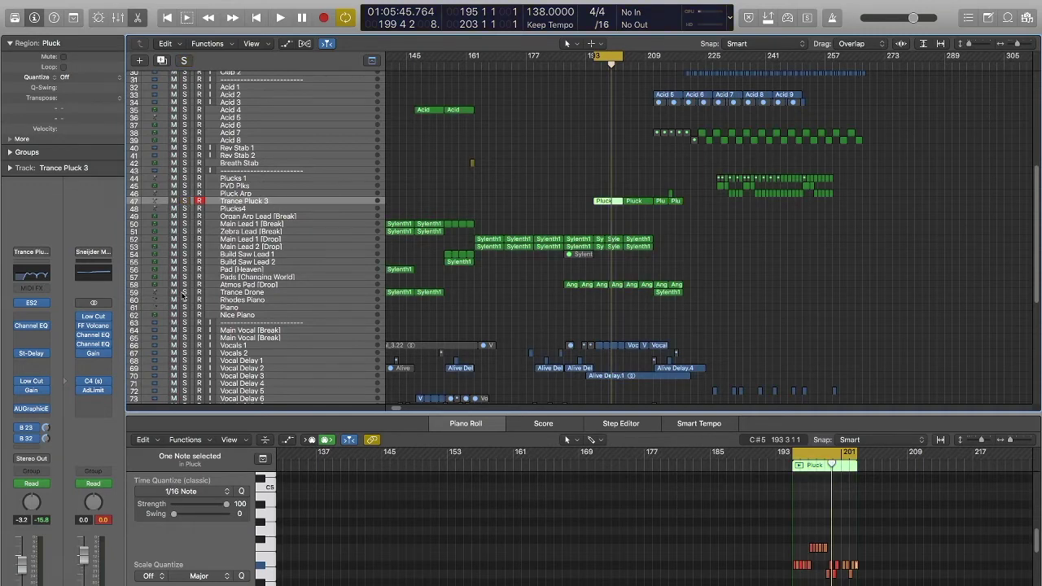
- Play the full mix from bar 195 with the cycle range moved to bars 211–219, briefly soloing Vocals 1
{"action": "key", "text": "space"}
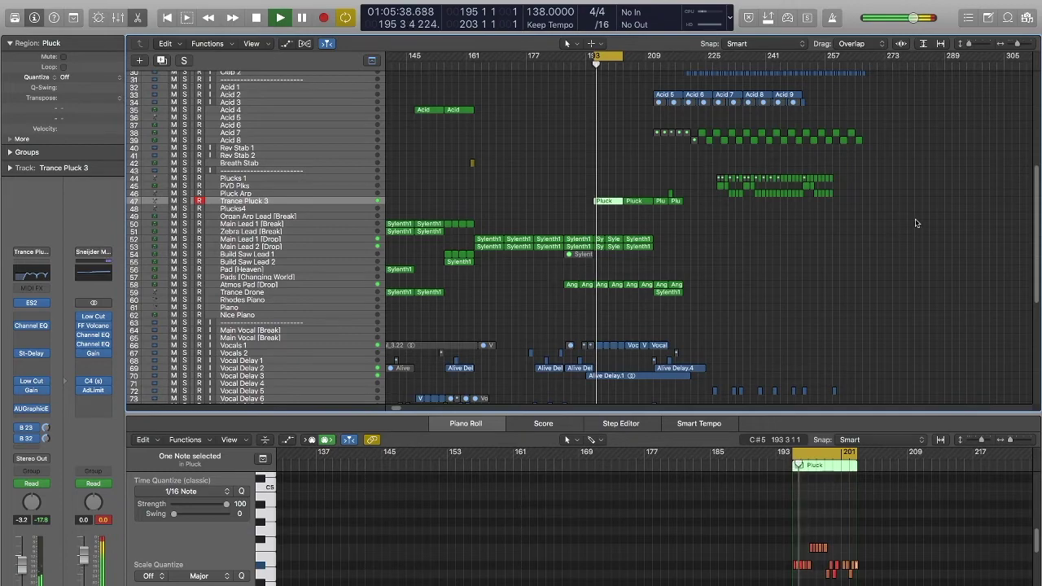
{"action": "scroll", "coordinate": [1036, 194], "scroll_direction": "down", "scroll_amount": 5}
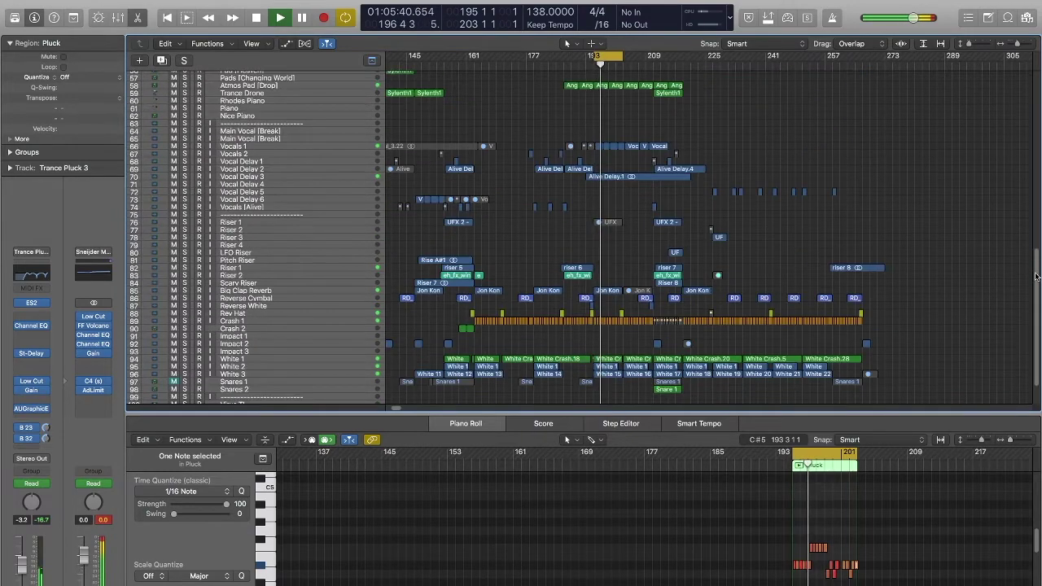
{"action": "scroll", "coordinate": [1036, 194], "scroll_direction": "up", "scroll_amount": 10}
{"action": "left_click_drag", "start_coordinate": [604, 56], "coordinate": [664, 56]}
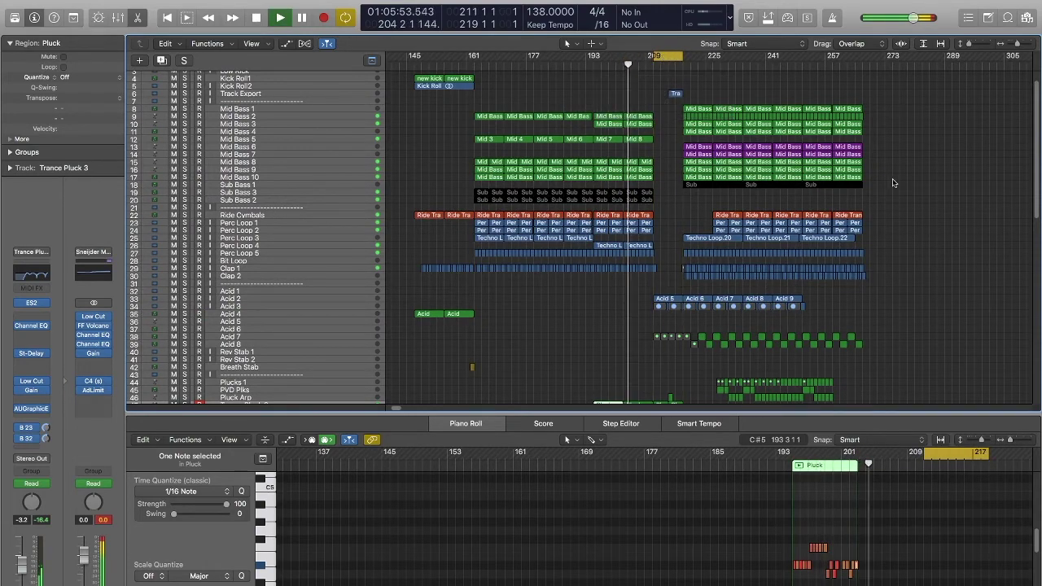
{"action": "scroll", "coordinate": [1036, 274], "scroll_direction": "down", "scroll_amount": 10}
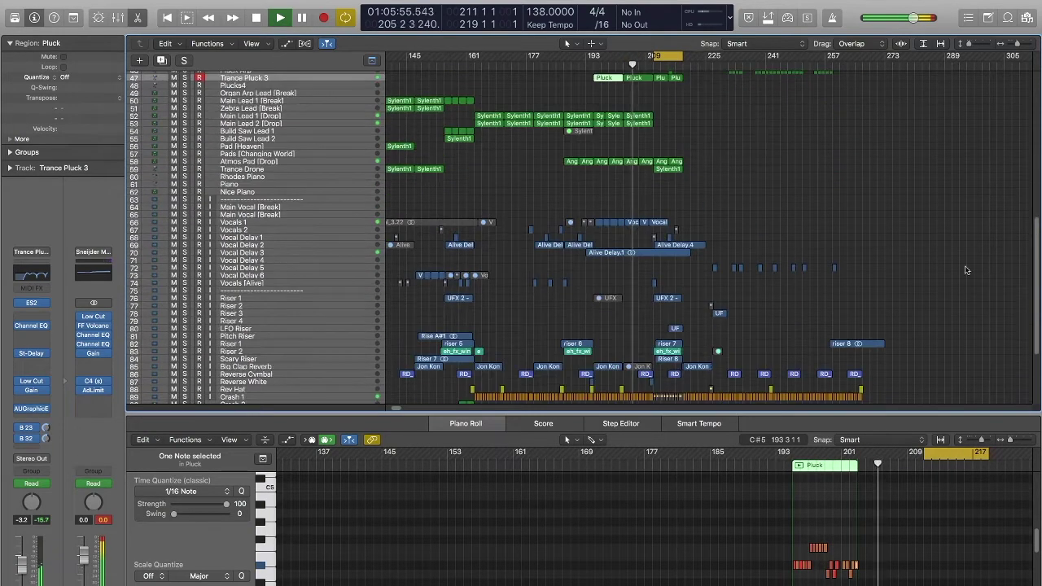
{"action": "left_click", "coordinate": [188, 222]}
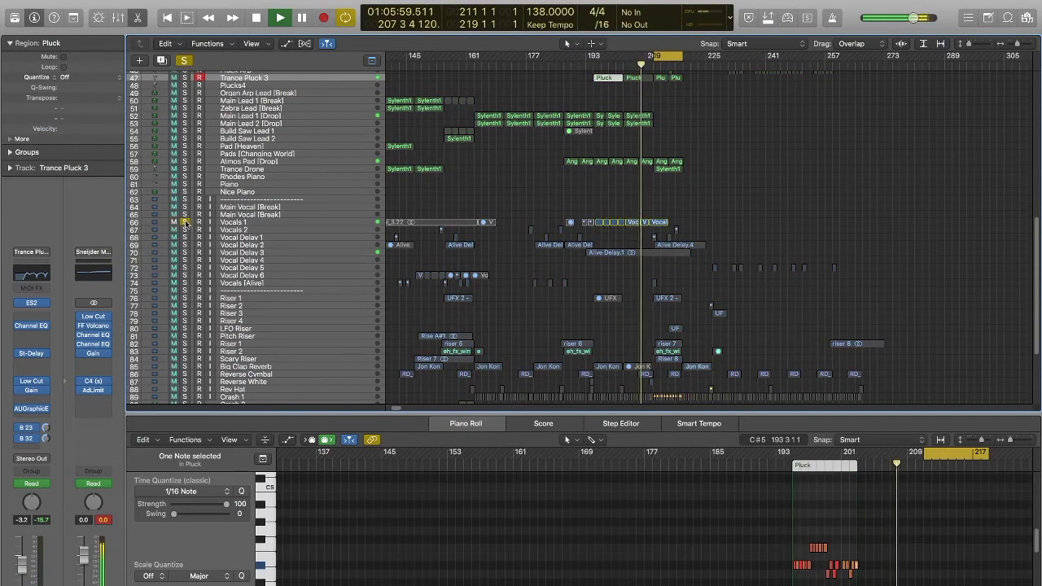
{"action": "left_click", "coordinate": [186, 222]}
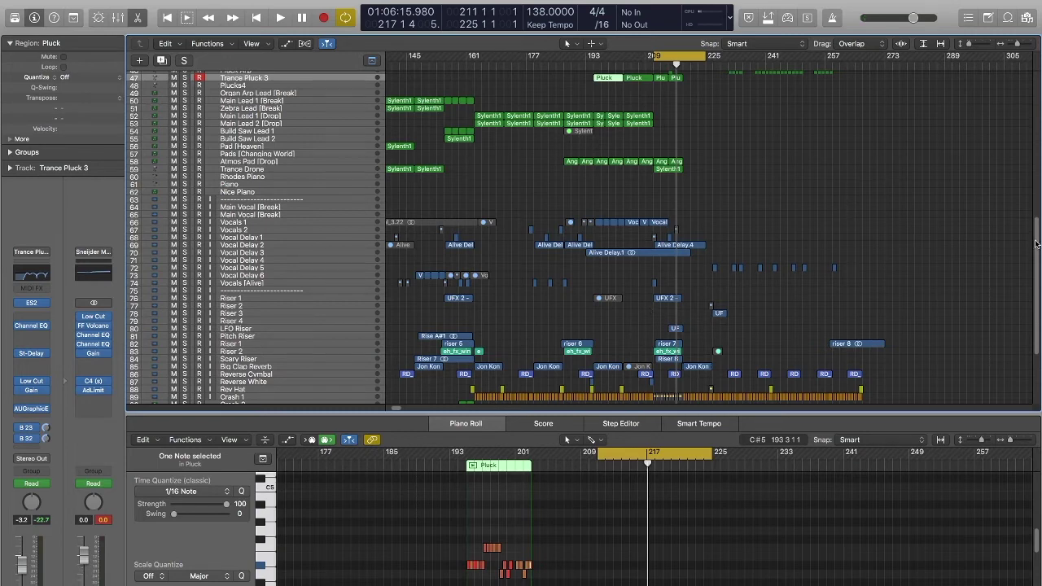
- Select the Track Export track and set the cycle range to its region, bars 215–219
{"action": "scroll", "coordinate": [1037, 244], "scroll_direction": "up", "scroll_amount": 15}
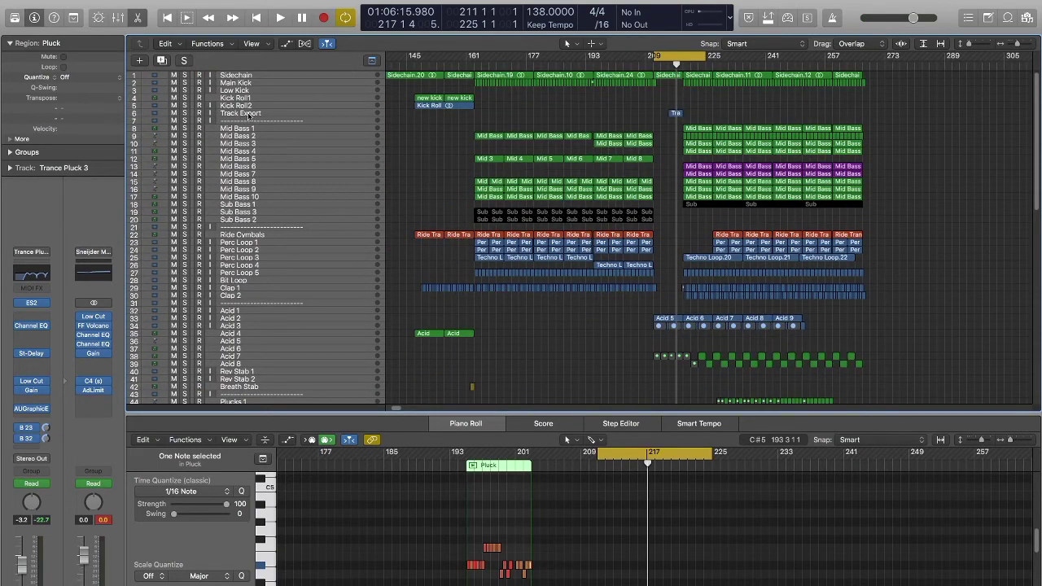
{"action": "left_click", "coordinate": [249, 115]}
{"action": "left_click_drag", "start_coordinate": [656, 55], "coordinate": [676, 56]}
{"action": "left_click", "coordinate": [1020, 44]}
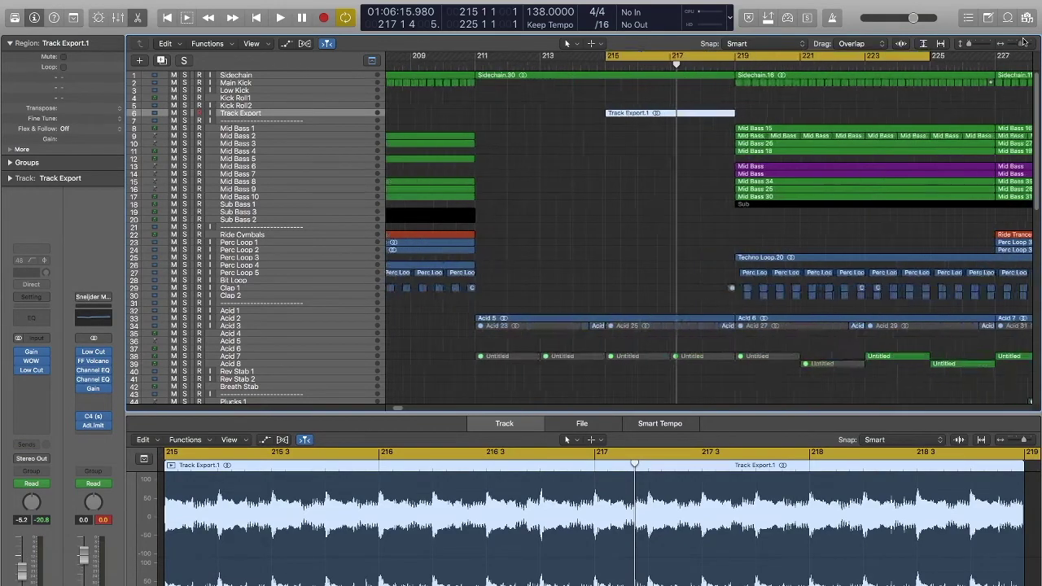
{"action": "left_click_drag", "start_coordinate": [733, 55], "coordinate": [691, 55]}
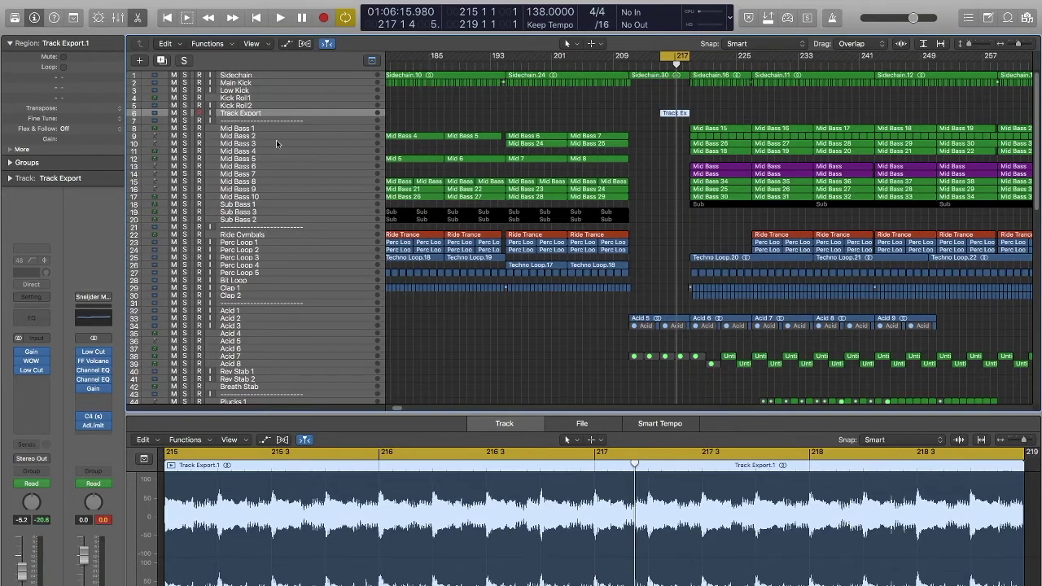
- Solo Track Export, play its region from bar 215, and stop
{"action": "left_click", "coordinate": [184, 113]}
{"action": "key", "text": "space"}
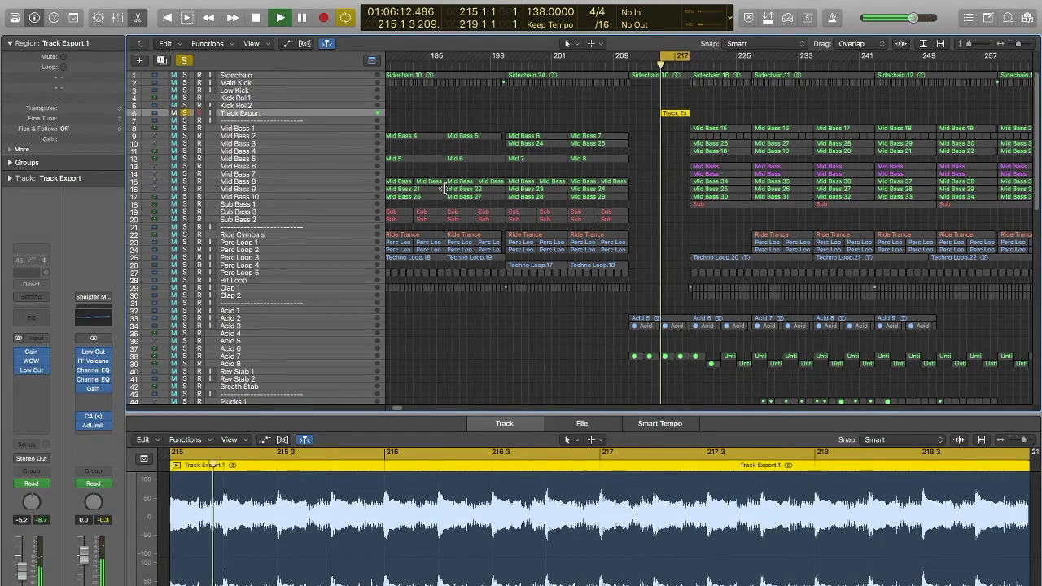
{"action": "key", "text": "space"}
- Widen the cycle range to bars 211–219 and play the full mix with Track Export's solo cleared
{"action": "left_click_drag", "start_coordinate": [632, 64], "coordinate": [692, 67]}
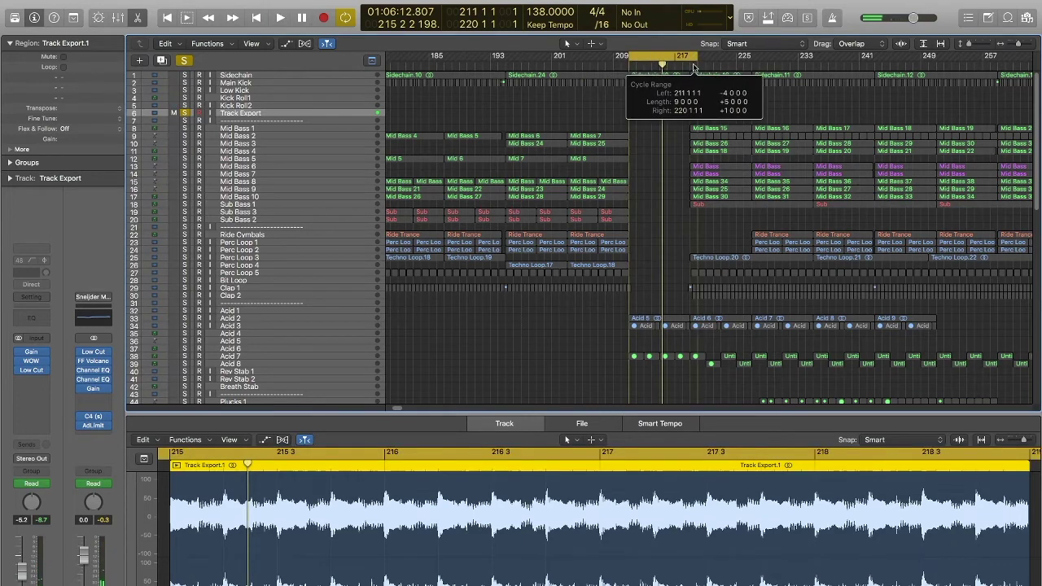
{"action": "left_click", "coordinate": [173, 112]}
{"action": "left_click", "coordinate": [174, 112]}
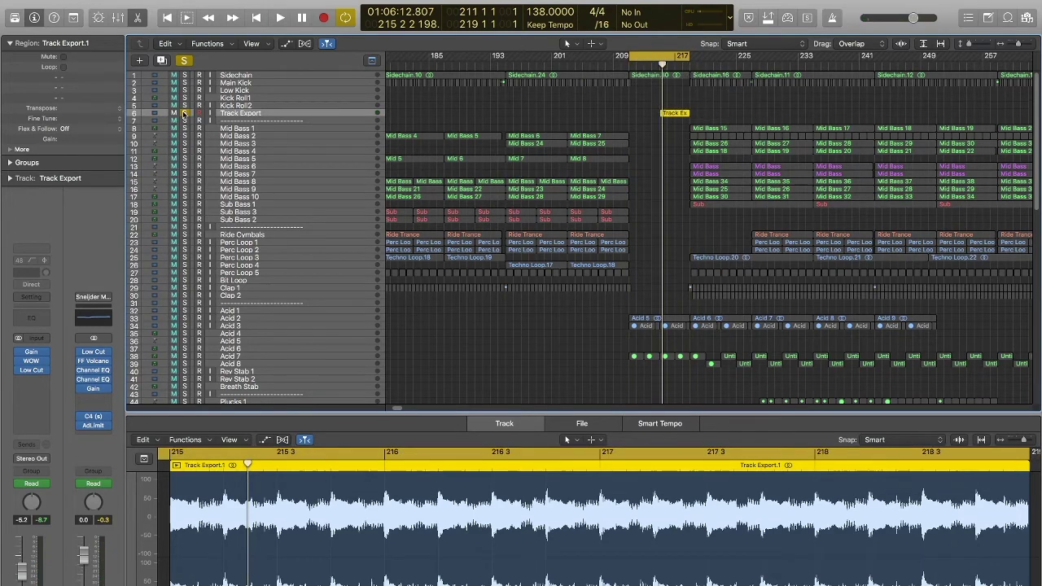
{"action": "key", "text": "space"}
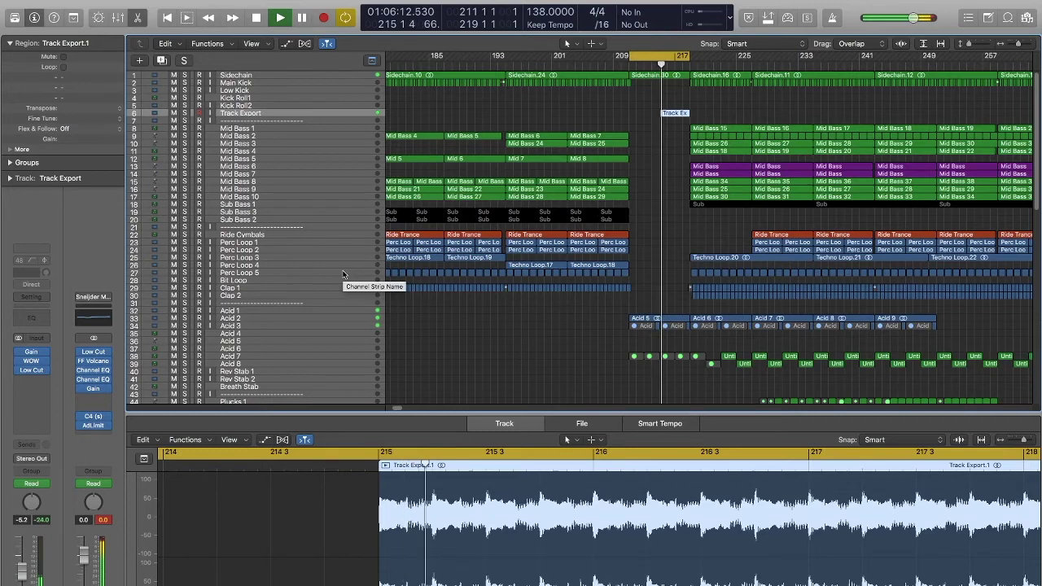
- Extend the cycle range to bars 211–228 and compare Track Export soloed and in the full mix before stopping
{"action": "left_click_drag", "start_coordinate": [690, 57], "coordinate": [759, 64]}
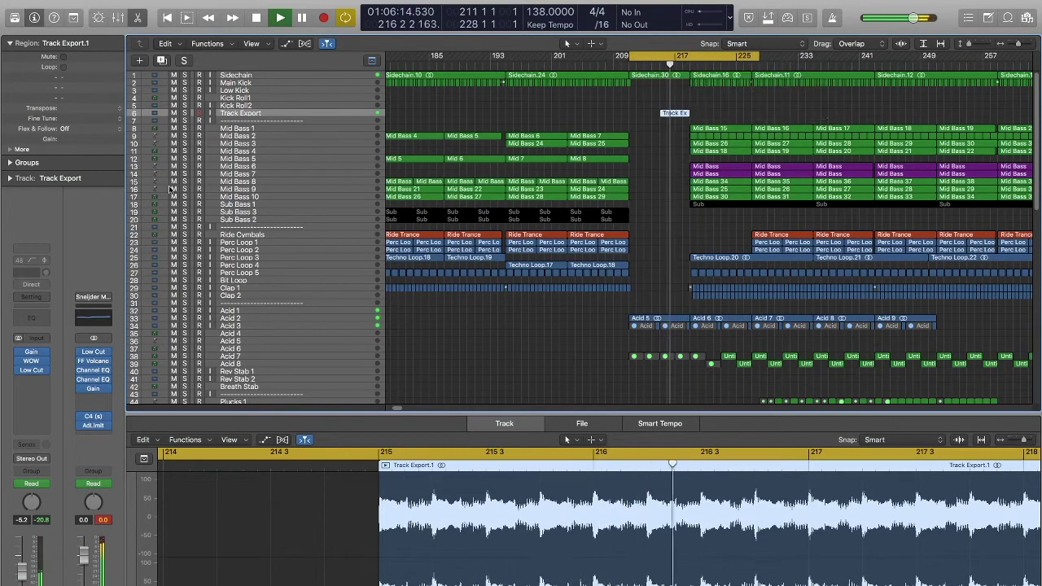
{"action": "left_click", "coordinate": [186, 113]}
{"action": "left_click", "coordinate": [186, 113]}
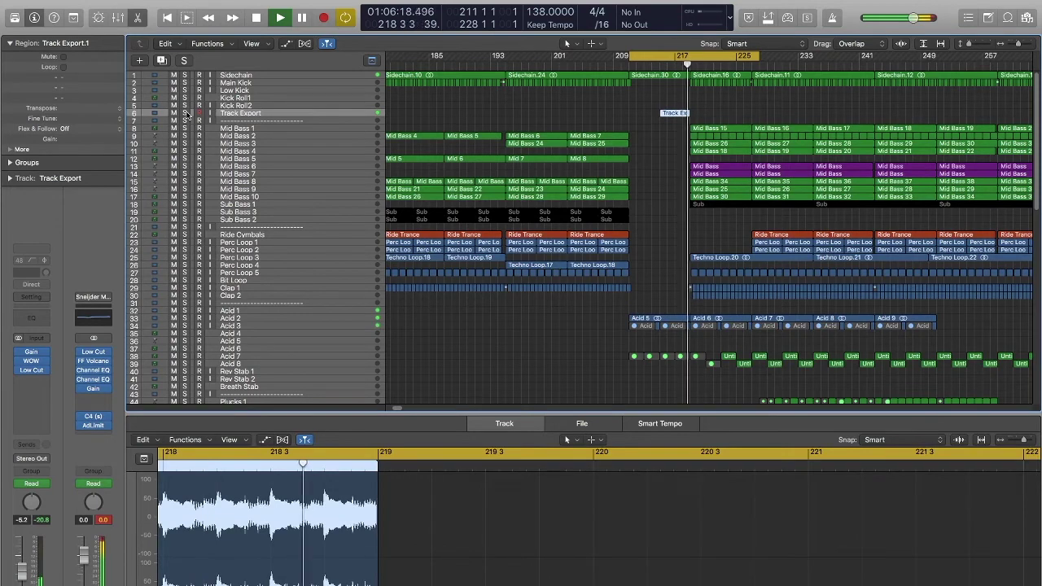
{"action": "left_click", "coordinate": [666, 64]}
{"action": "key", "text": "space"}
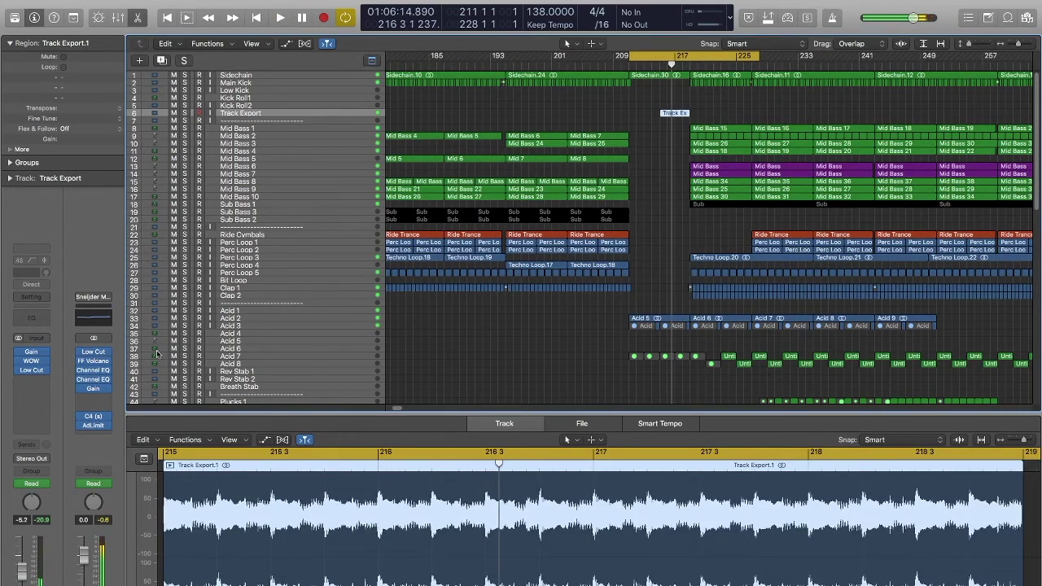
- Open the Low Cut plug-in on the master channel, play the mix through the transition into the drop, and close the plug-in
{"action": "left_click", "coordinate": [93, 352]}
{"action": "key", "text": "space"}
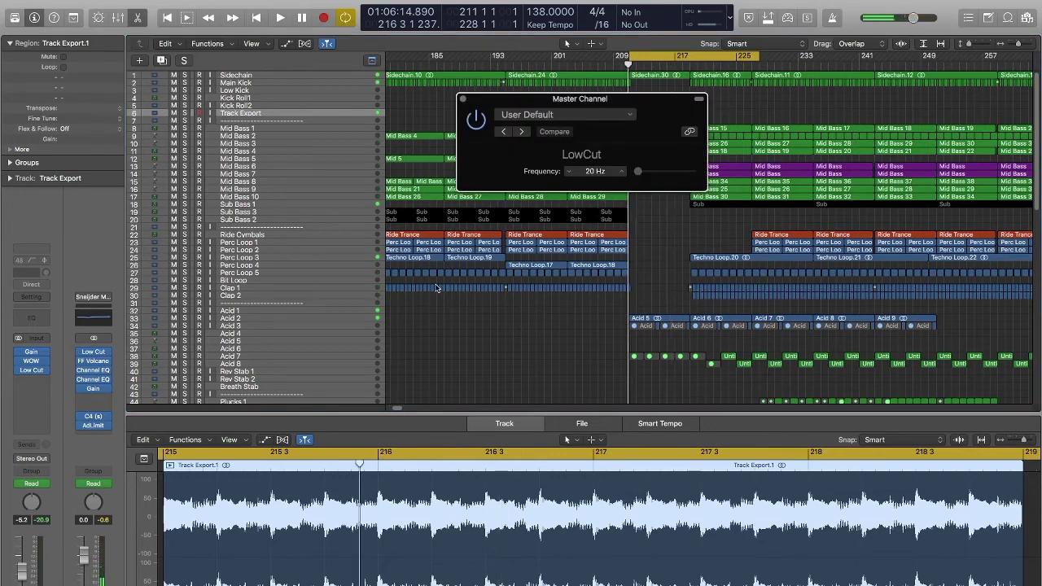
{"action": "left_click", "coordinate": [667, 64]}
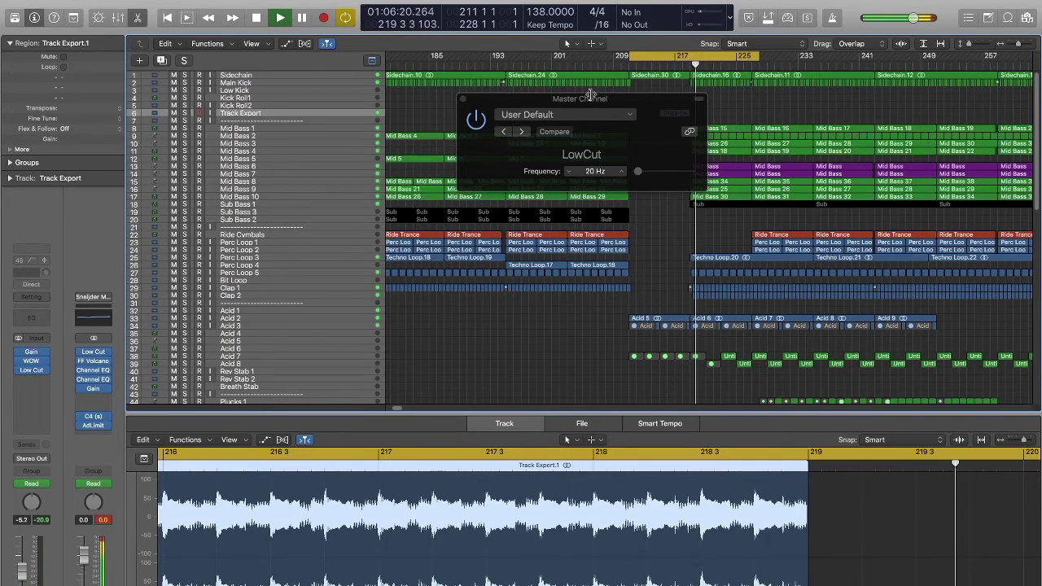
{"action": "key", "text": "space"}
{"action": "left_click", "coordinate": [461, 99]}
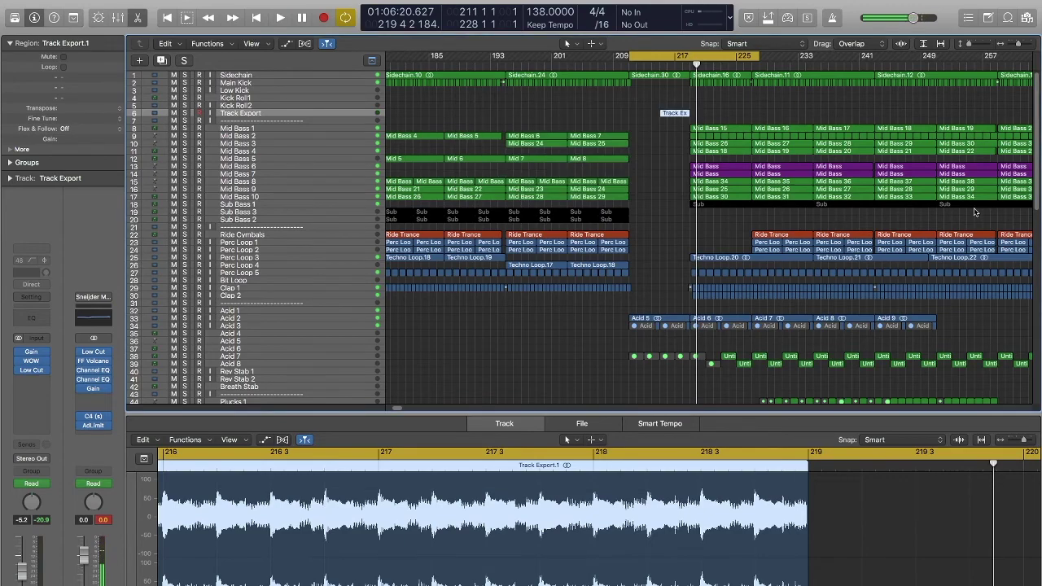
- Examine the Aux 6 track's automation parameters, hide the automation, and select the Virus TI track
{"action": "left_click_drag", "start_coordinate": [1032, 196], "coordinate": [1015, 482]}
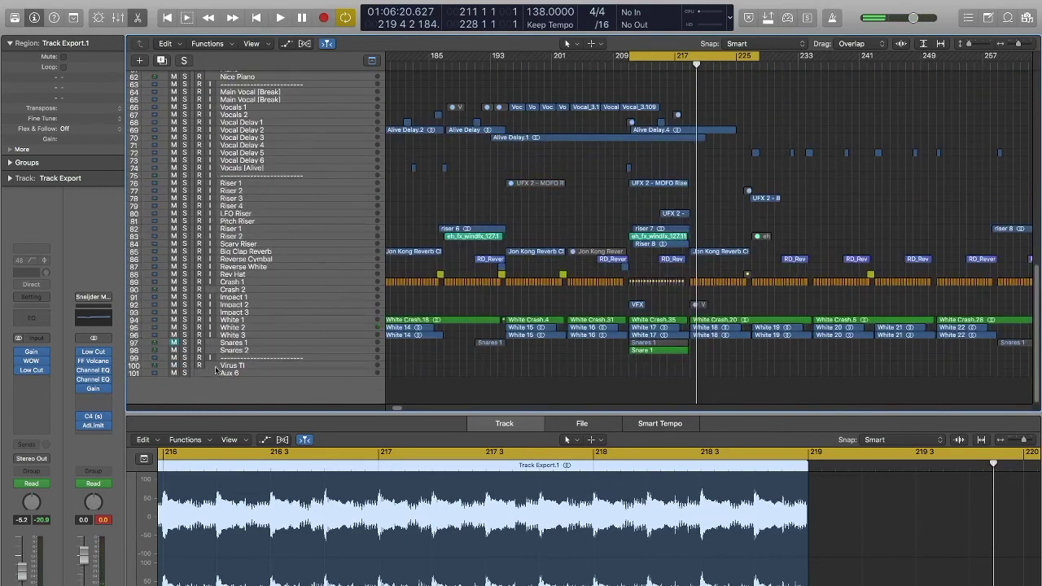
{"action": "left_click", "coordinate": [241, 375]}
{"action": "key", "text": "a"}
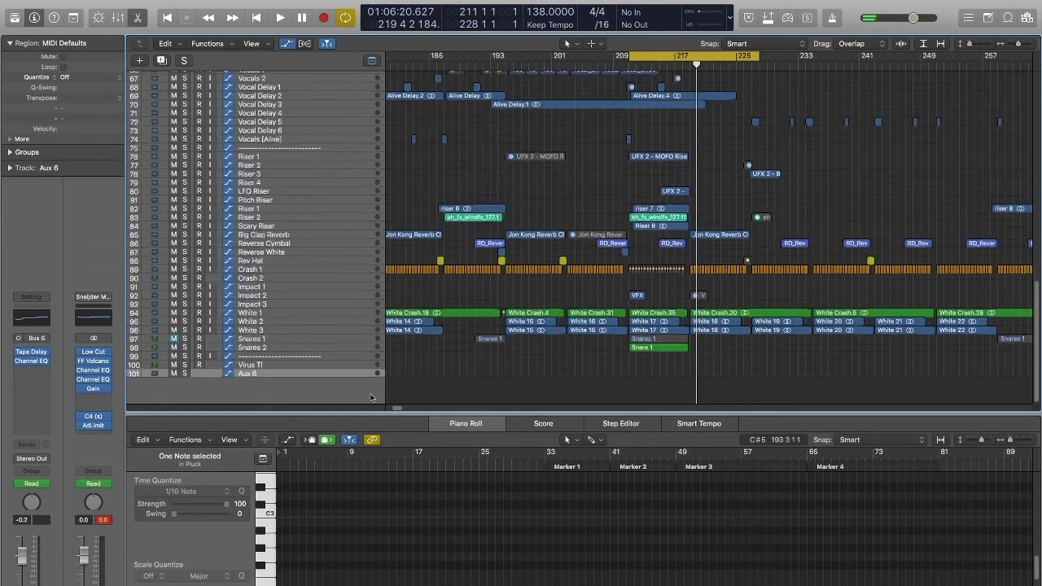
{"action": "scroll", "coordinate": [1036, 399], "scroll_direction": "down", "scroll_amount": 1}
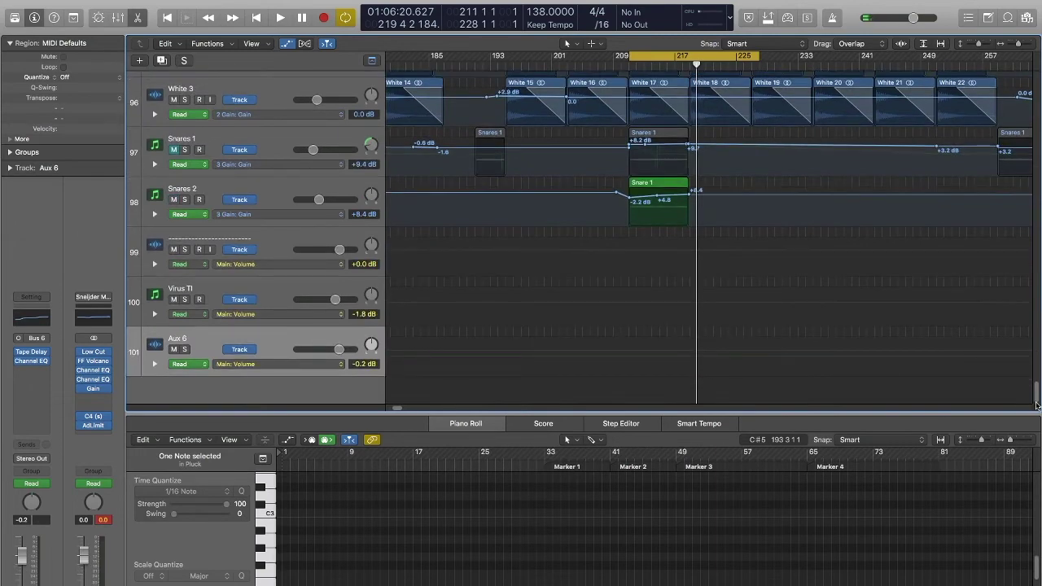
{"action": "left_click", "coordinate": [254, 369]}
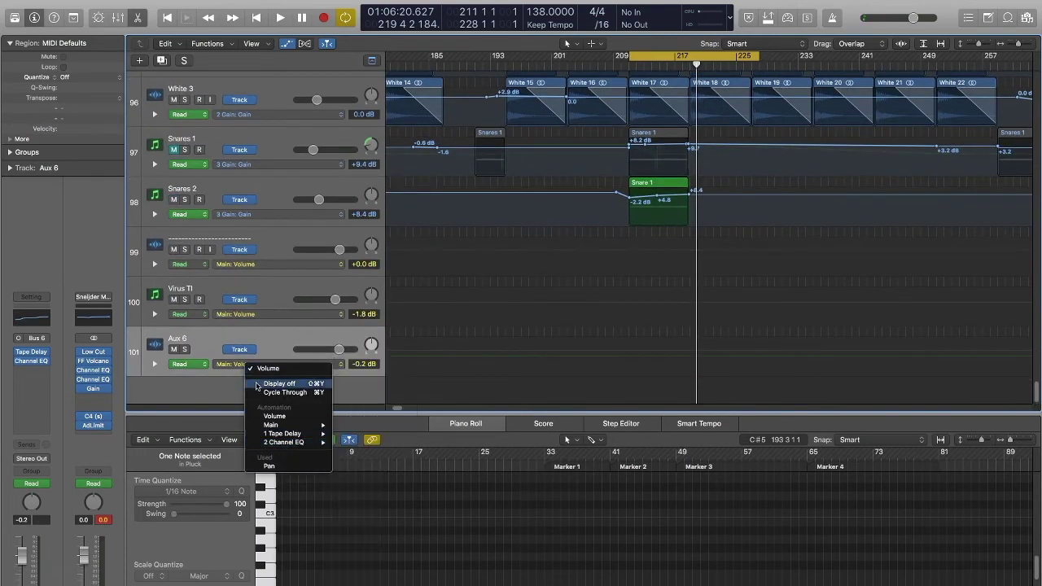
{"action": "left_click", "coordinate": [208, 340]}
{"action": "key", "text": "a"}
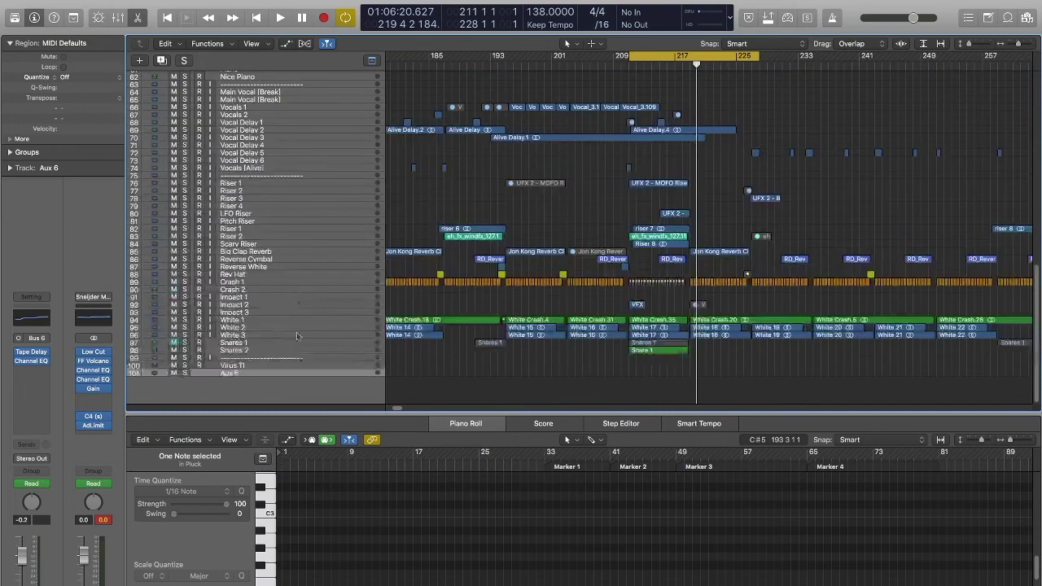
{"action": "left_click", "coordinate": [246, 367]}
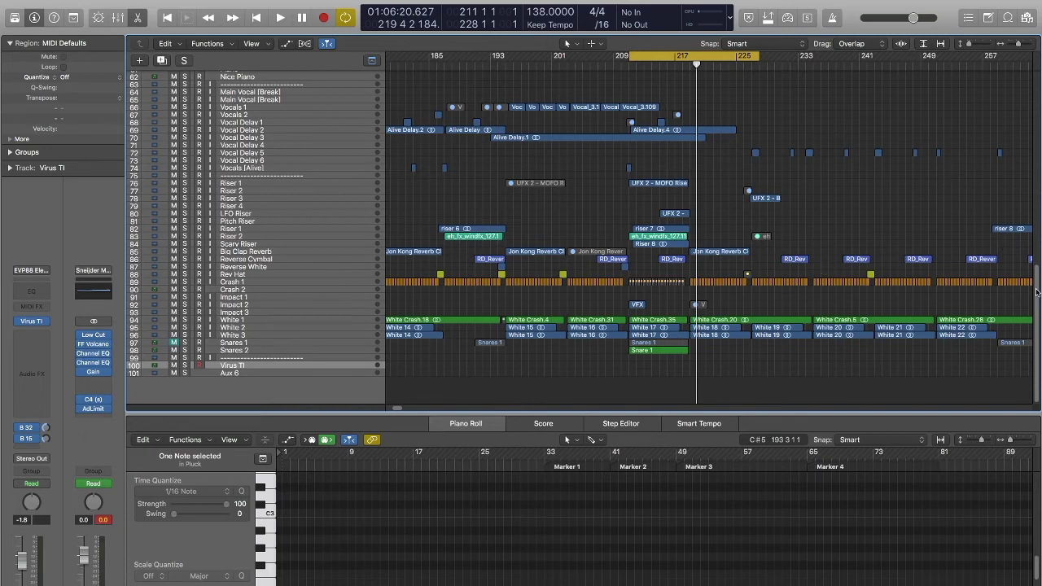
{"action": "left_click_drag", "start_coordinate": [1036, 292], "coordinate": [1037, 264]}
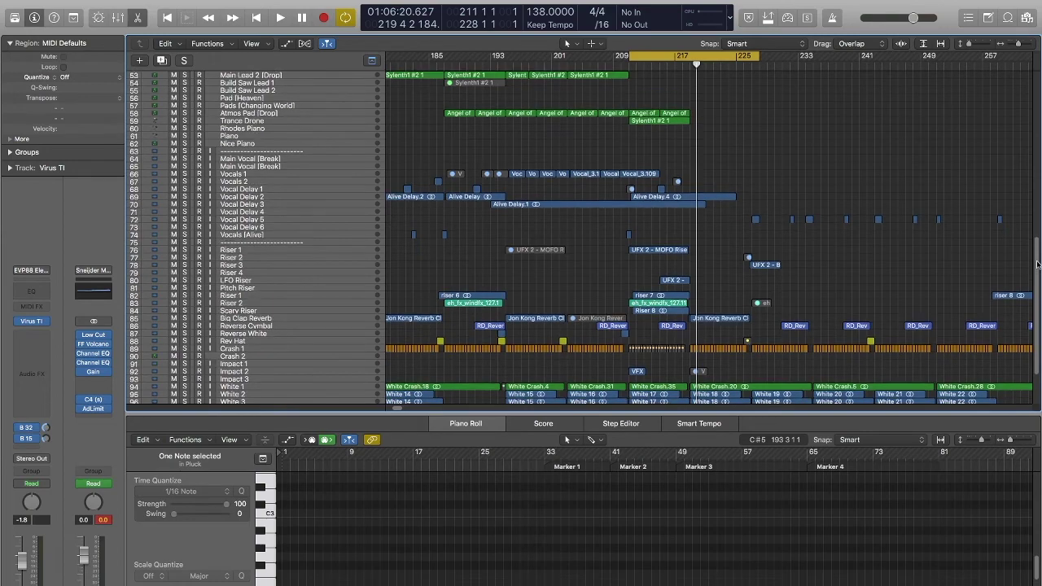
- Move the cycle range to bars 227–235, play the full mix of that section while reviewing its tracks, and stop playback
{"action": "left_click_drag", "start_coordinate": [1037, 263], "coordinate": [1027, 315]}
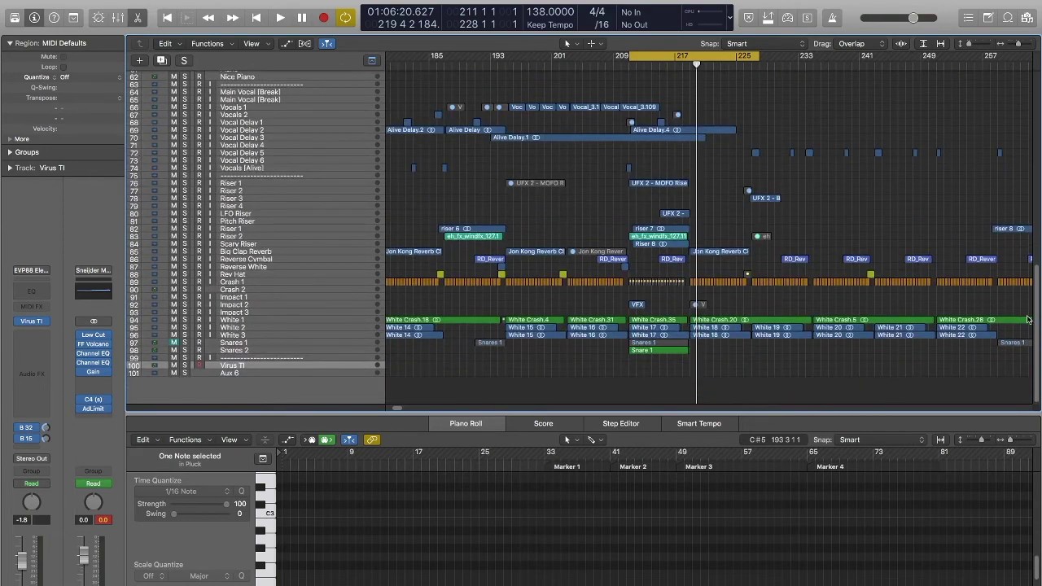
{"action": "scroll", "coordinate": [1028, 320], "scroll_direction": "up", "scroll_amount": 15}
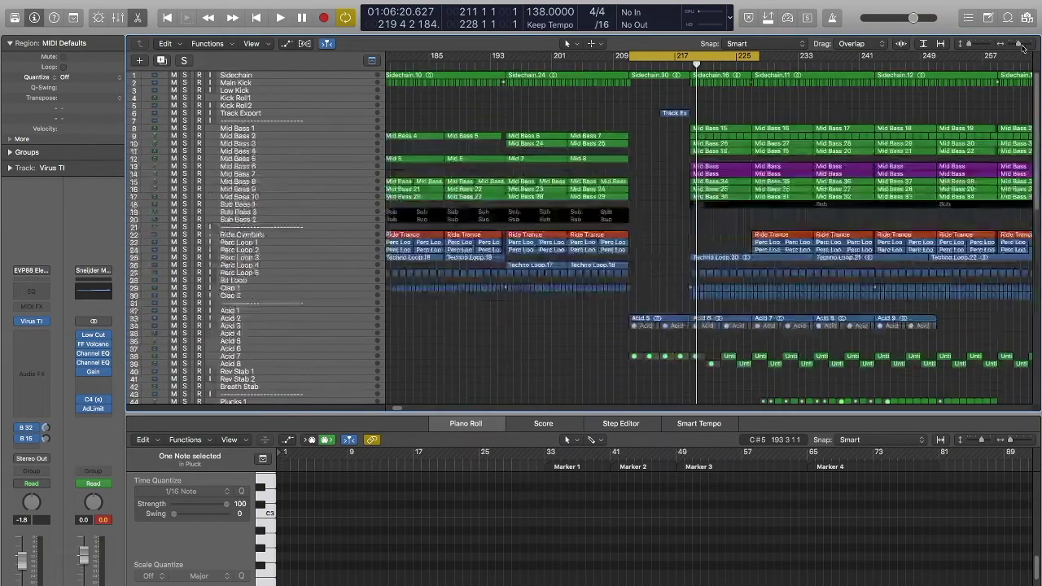
{"action": "left_click_drag", "start_coordinate": [702, 57], "coordinate": [753, 58]}
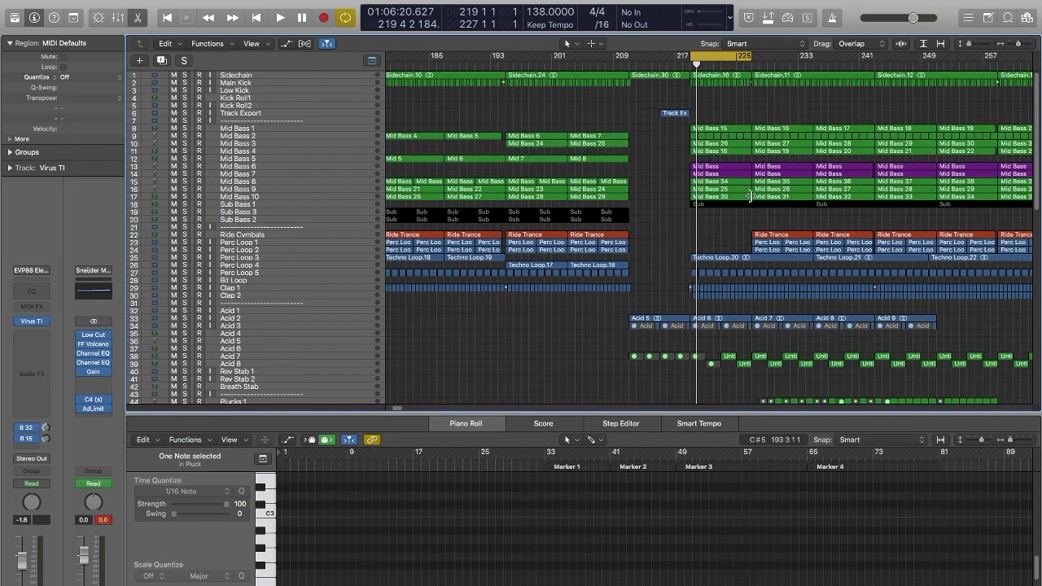
{"action": "left_click_drag", "start_coordinate": [734, 57], "coordinate": [797, 57]}
{"action": "left_click_drag", "start_coordinate": [1037, 126], "coordinate": [1038, 209]}
{"action": "key", "text": "space"}
{"action": "scroll", "coordinate": [1037, 209], "scroll_direction": "up", "scroll_amount": 8}
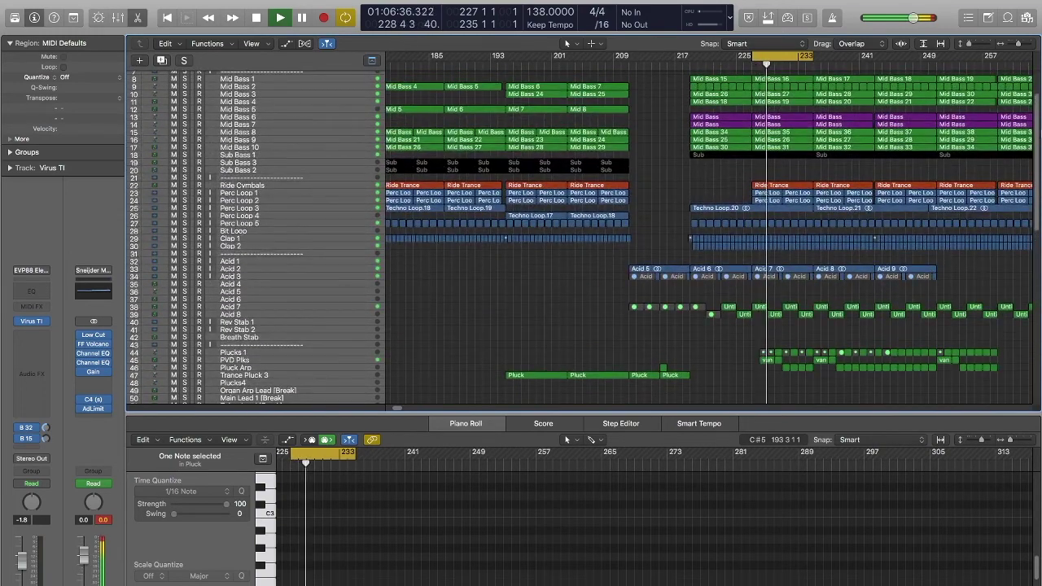
{"action": "scroll", "coordinate": [1036, 244], "scroll_direction": "down", "scroll_amount": 10}
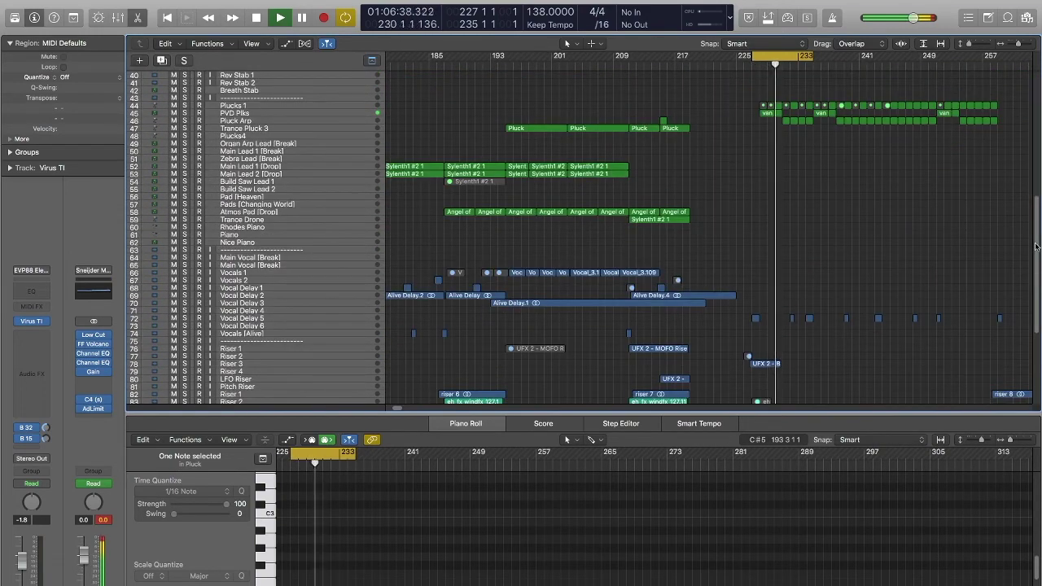
{"action": "scroll", "coordinate": [1037, 245], "scroll_direction": "up", "scroll_amount": 13}
{"action": "key", "text": "space"}
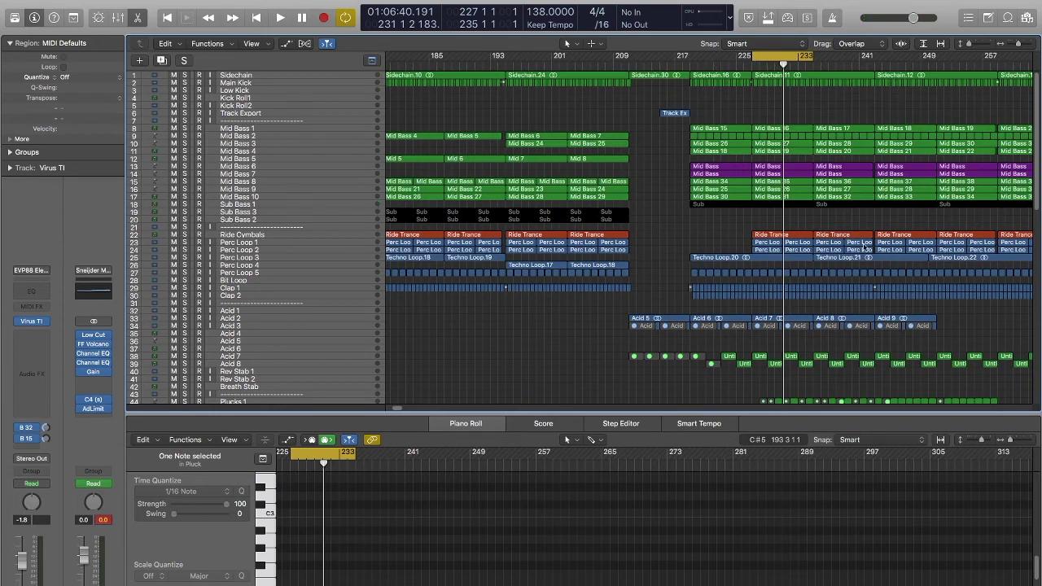
- Look over the whole arrangement from the Sidechain track to Virus TI across the project's full length
{"action": "left_click_drag", "start_coordinate": [1039, 147], "coordinate": [1040, 334]}
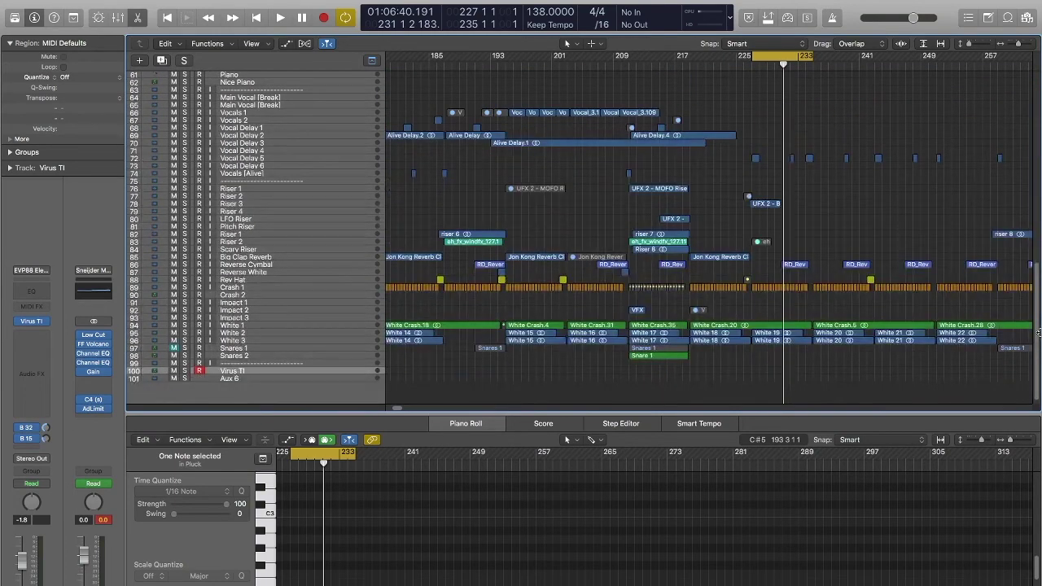
{"action": "left_click_drag", "start_coordinate": [1034, 273], "coordinate": [1015, 46]}
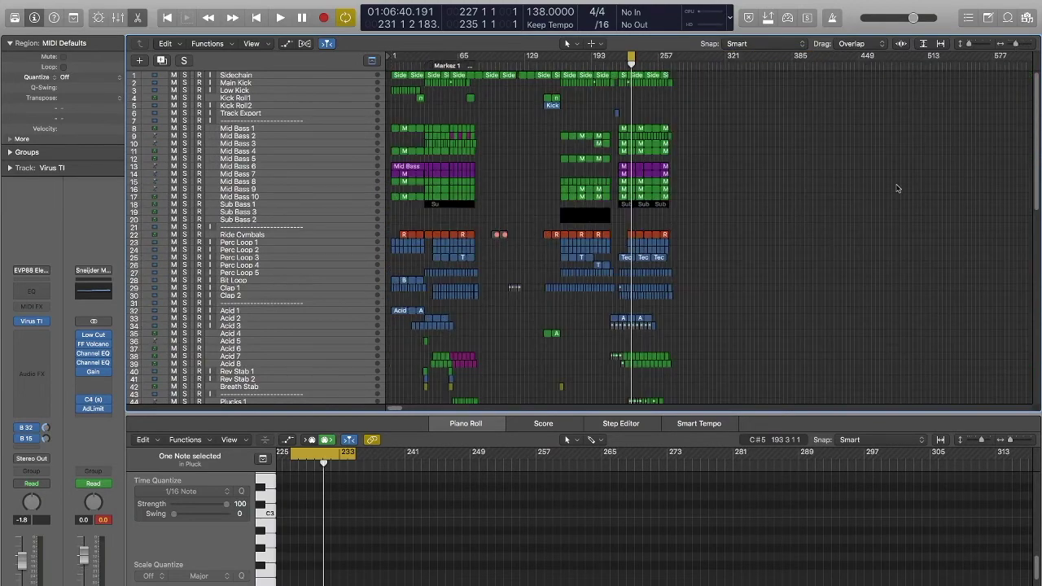
{"action": "scroll", "coordinate": [1027, 138], "scroll_direction": "down", "scroll_amount": 10}
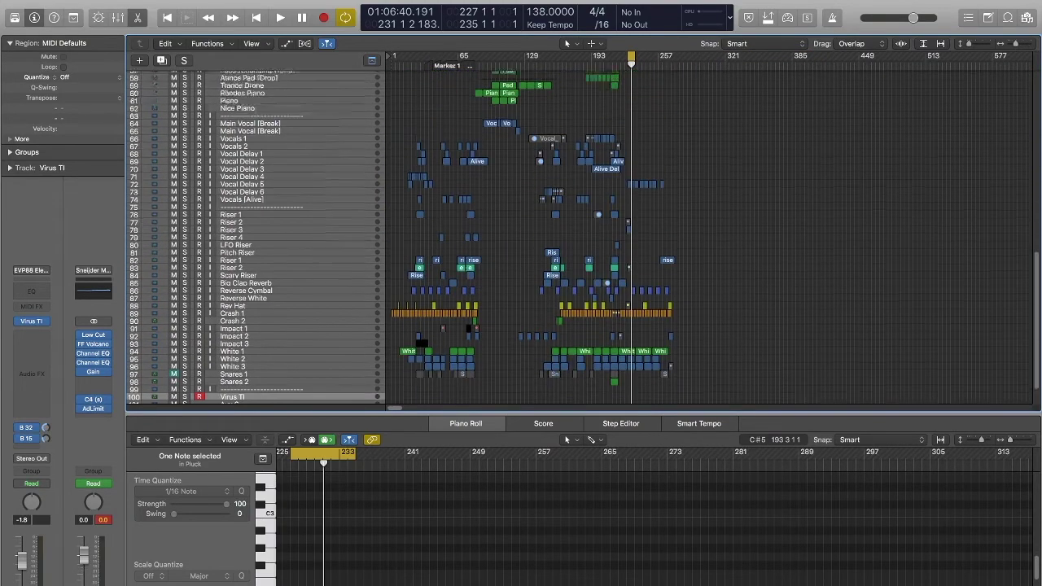
{"action": "scroll", "coordinate": [1028, 138], "scroll_direction": "up", "scroll_amount": 10}
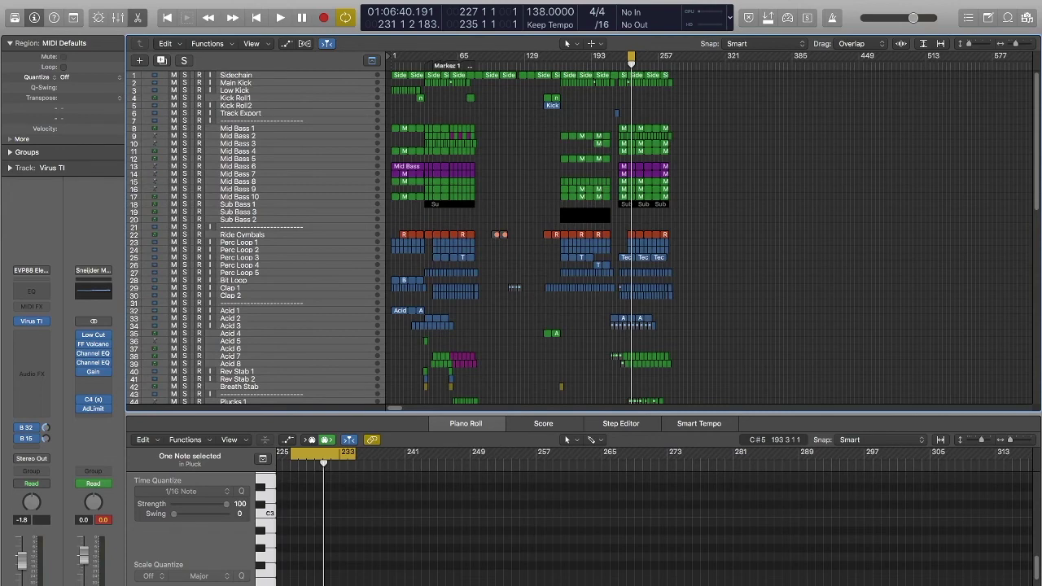